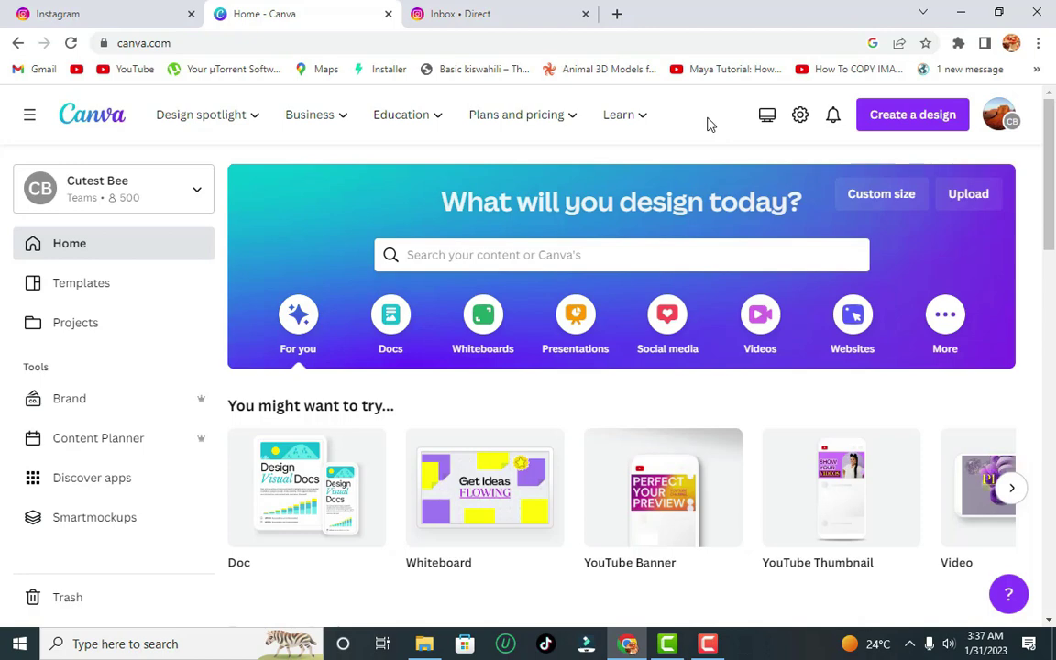
- Open the 'Search your content or Canva's' dropdown to see recent searches and suggested templates
click(562, 253)
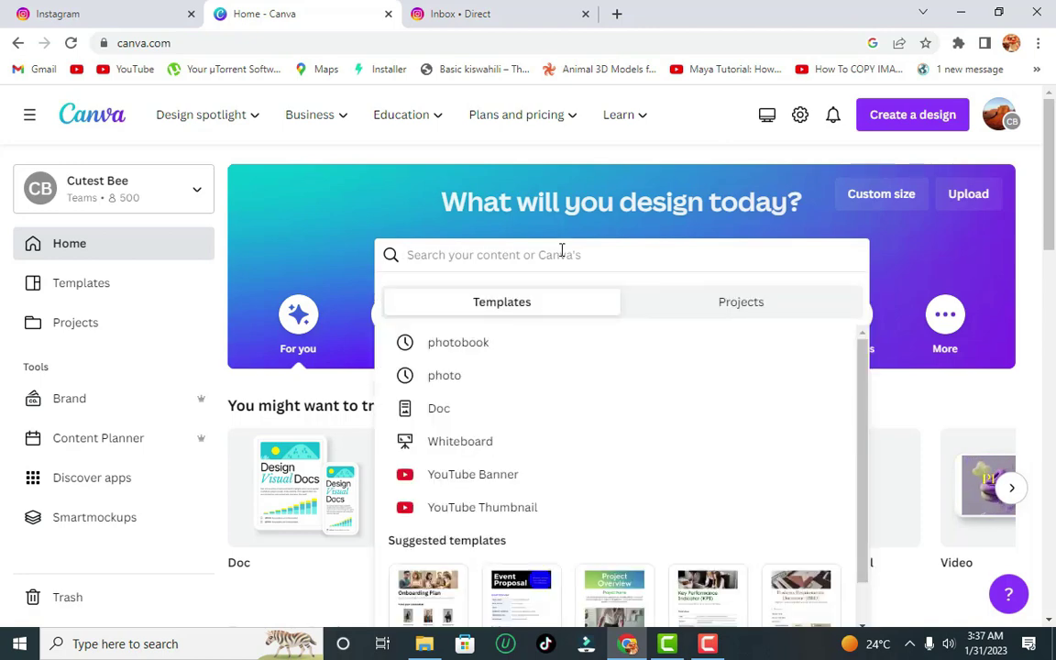
- Search Canva for 'Photography website' templates
text(Phot)
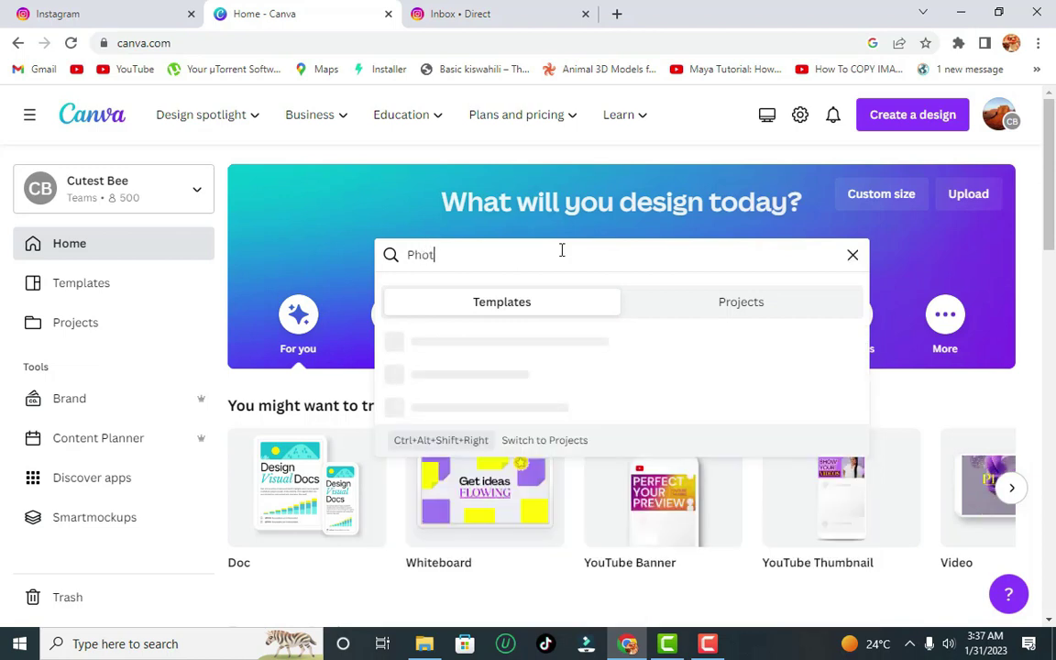
text(ography)
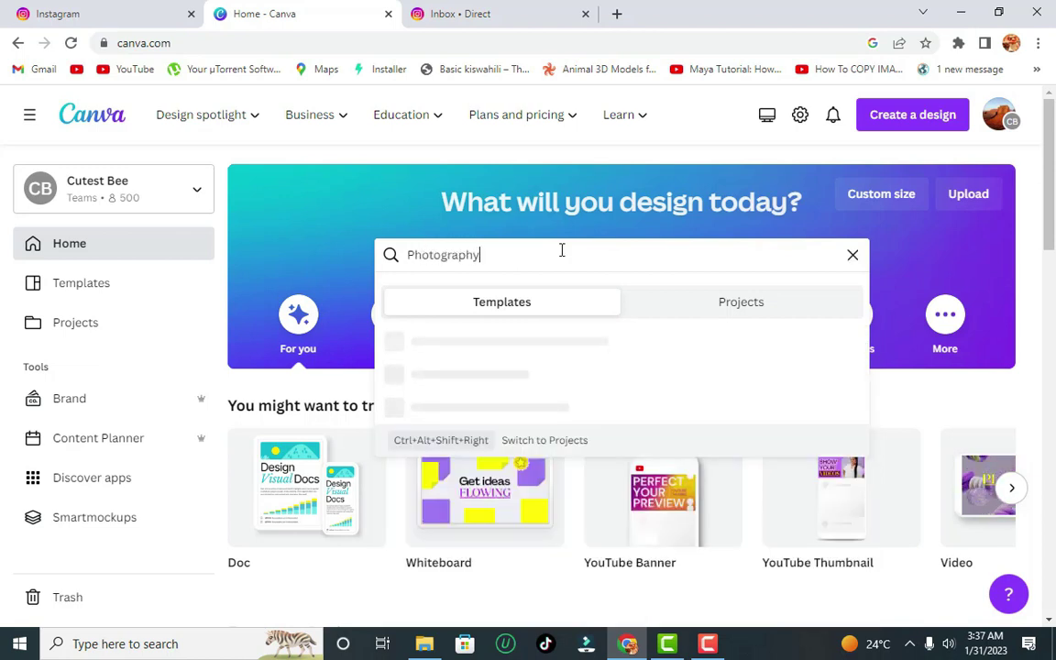
text( website)
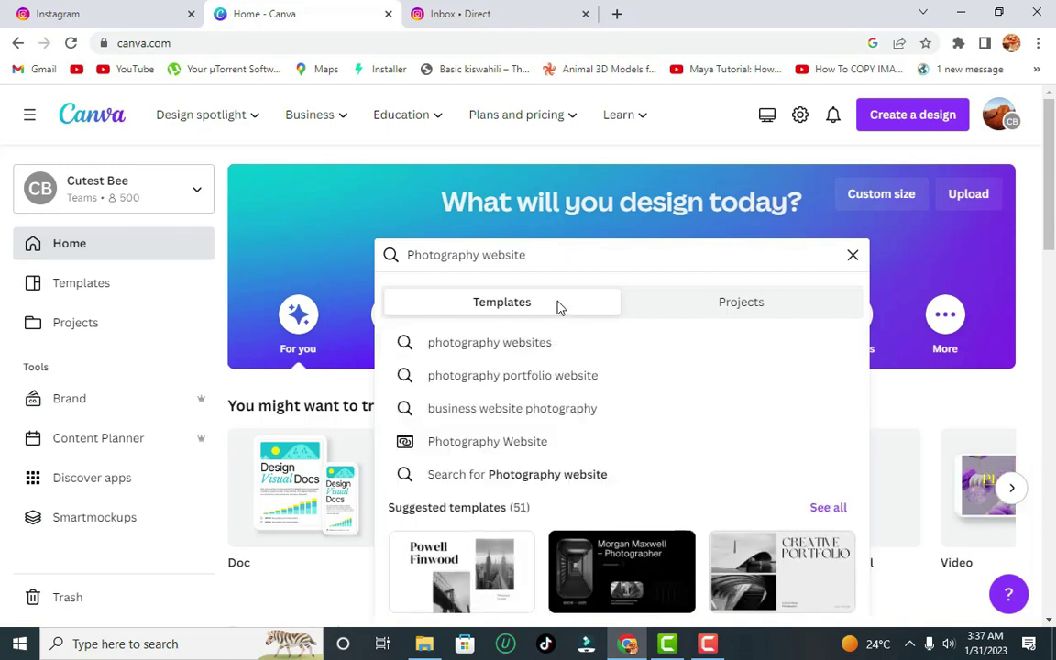
key(Return)
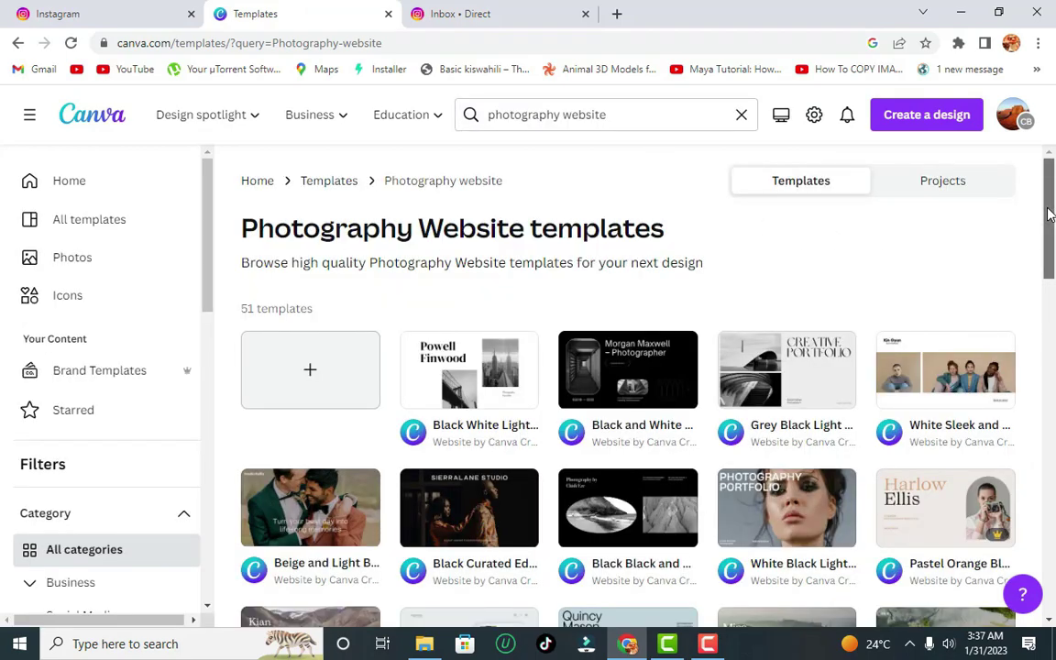
- Browse the results and preview the Pastel Orange Black Warm Neutral Classic Minimal Photography Portfolio template
drag(1051, 218, 1053, 281)
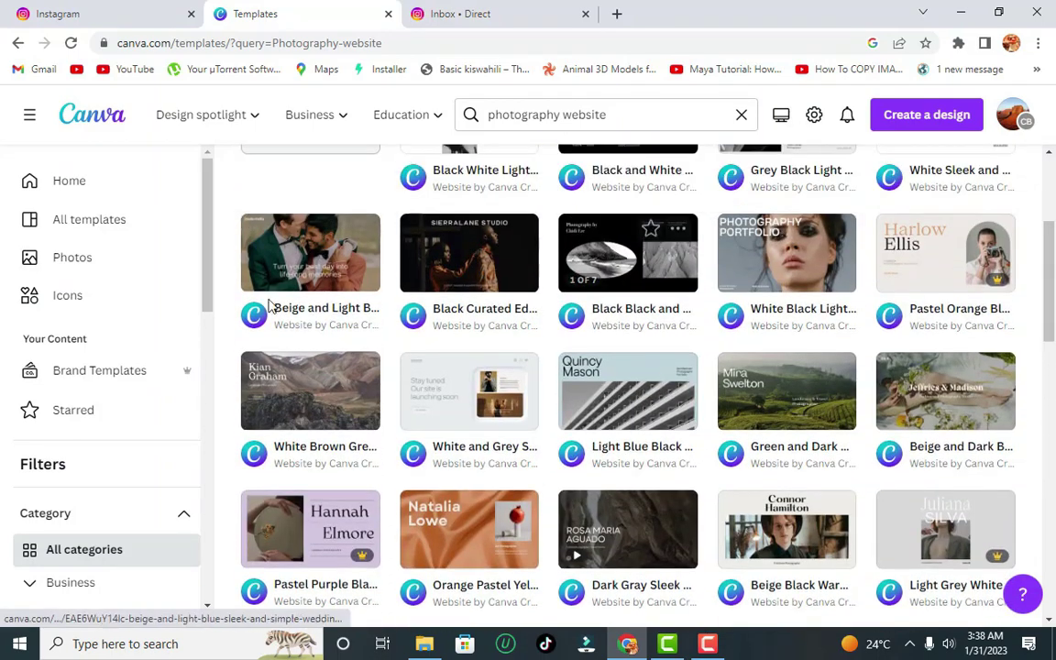
mouse_move(1002, 289)
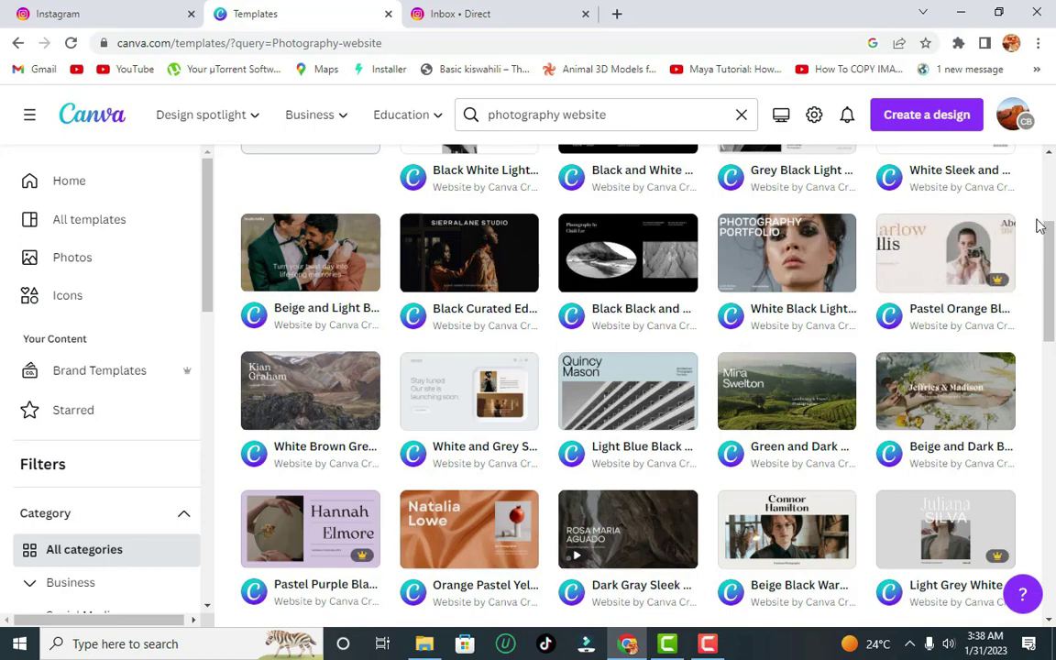
drag(1053, 271, 1053, 344)
scroll(944, 300, up, 4)
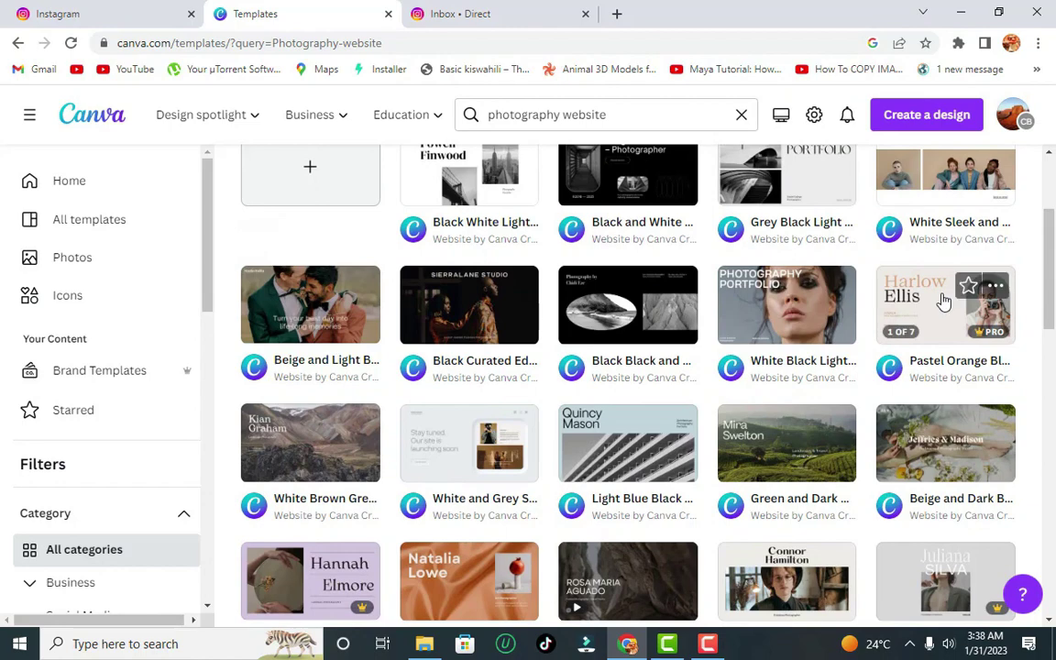
click(944, 301)
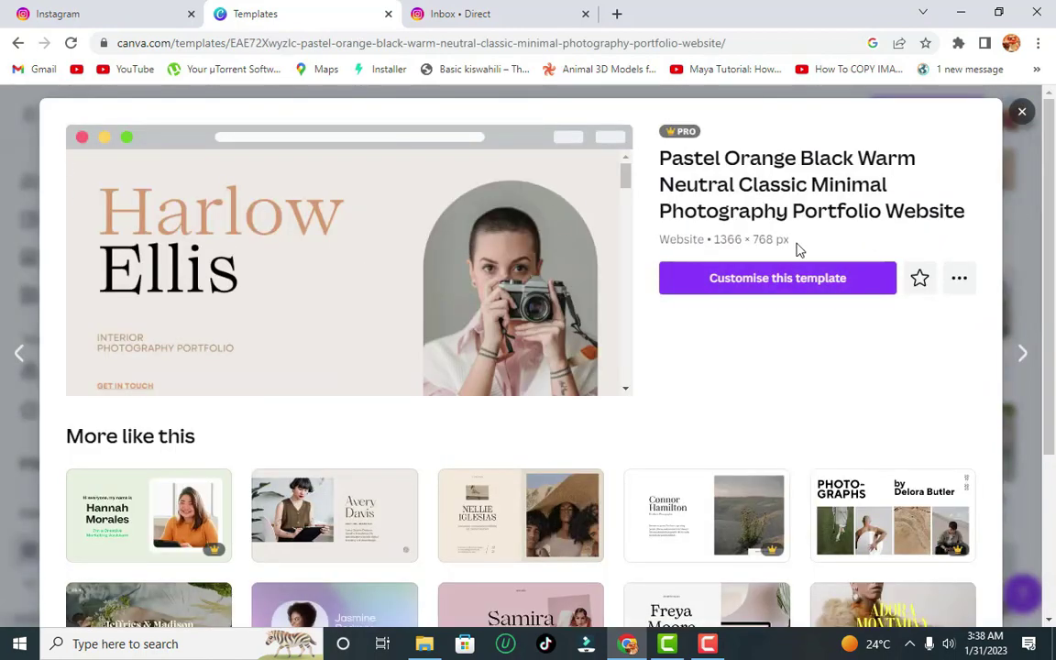
- Star the Pastel Orange portfolio template and customise it into a 7-page website design
click(920, 279)
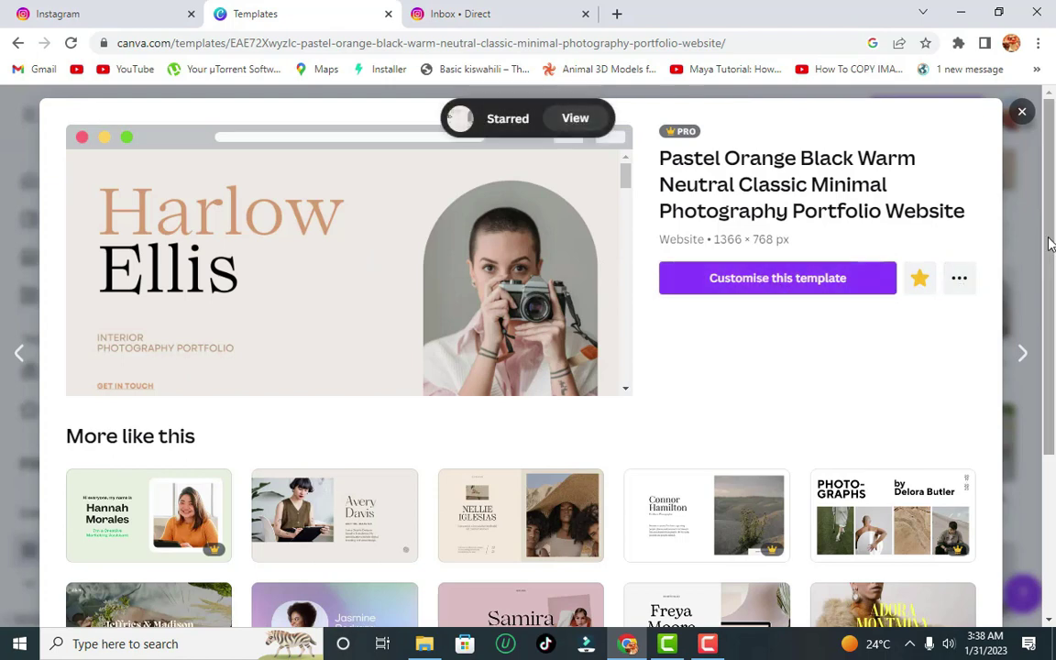
scroll(1054, 321, down, 3)
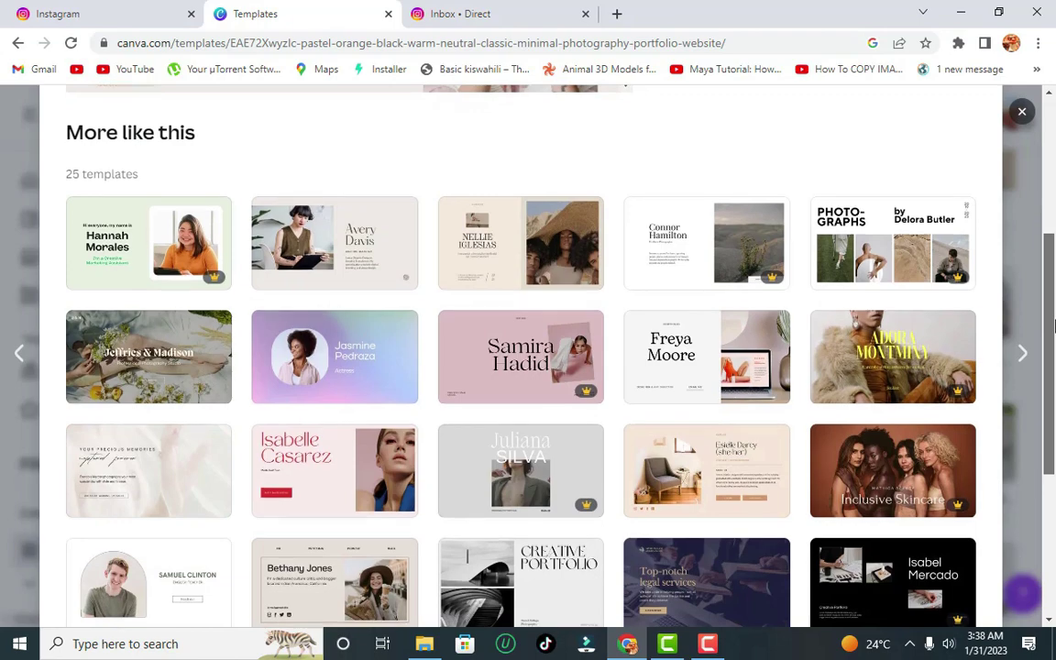
drag(1054, 321, 668, 425)
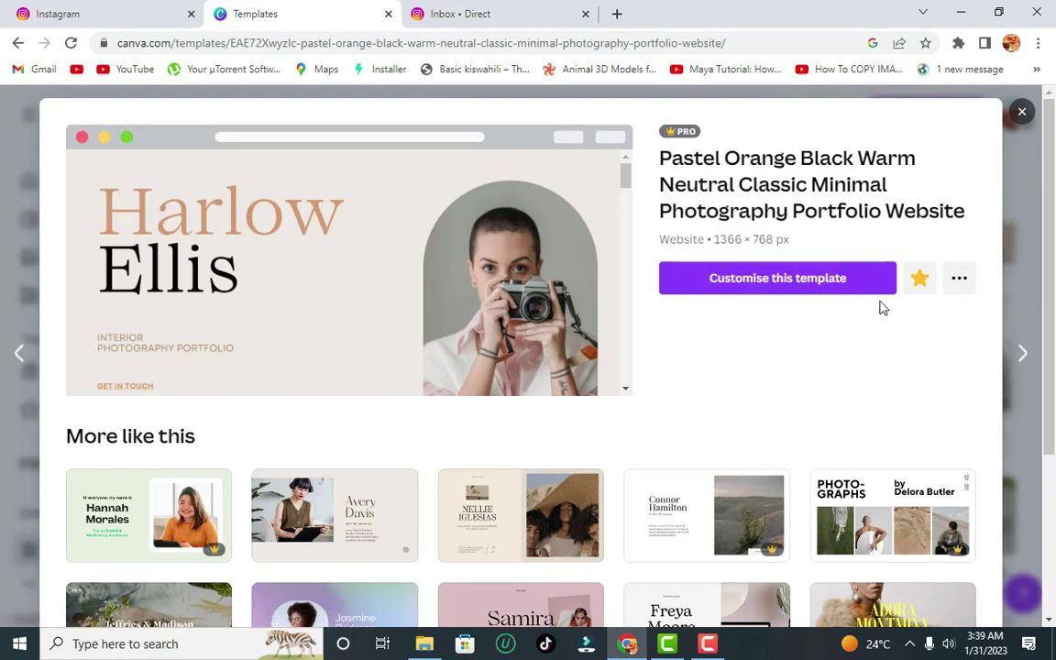
click(961, 289)
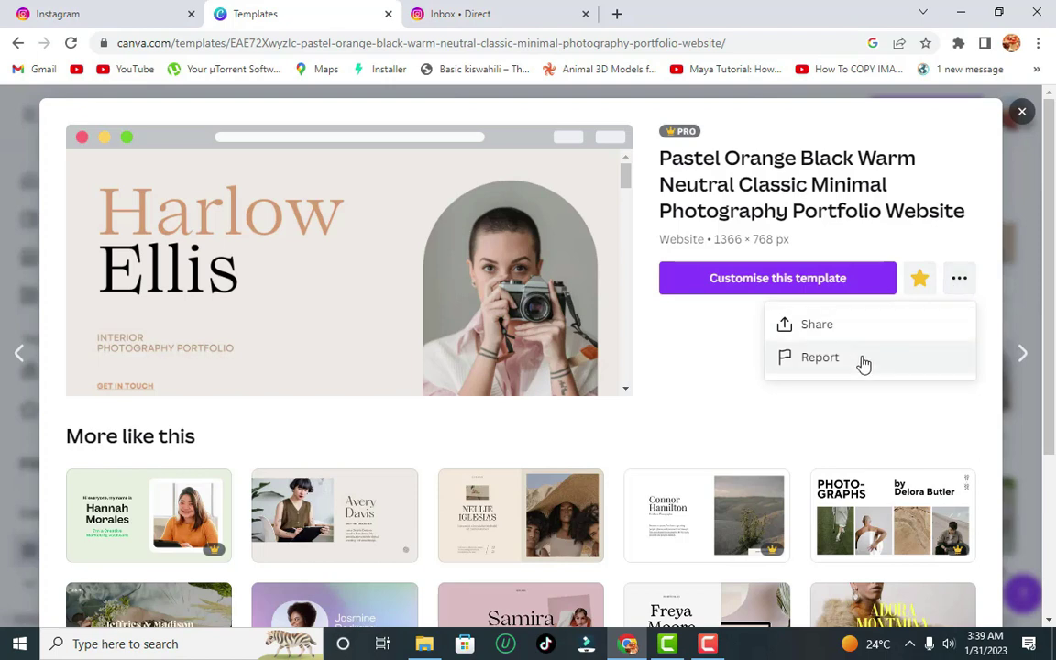
click(926, 182)
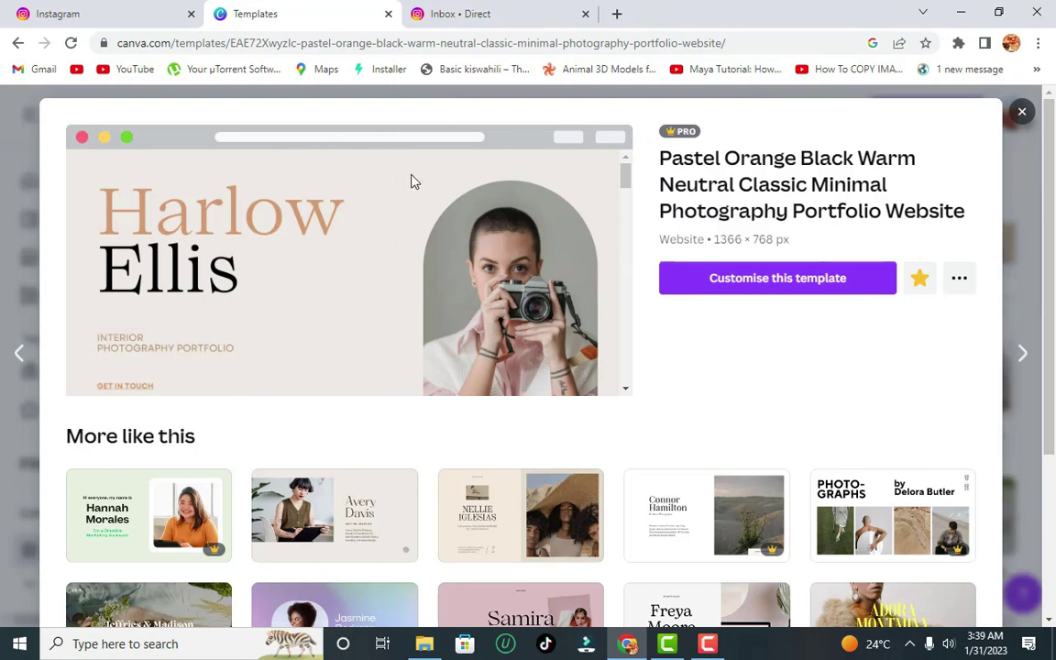
click(770, 279)
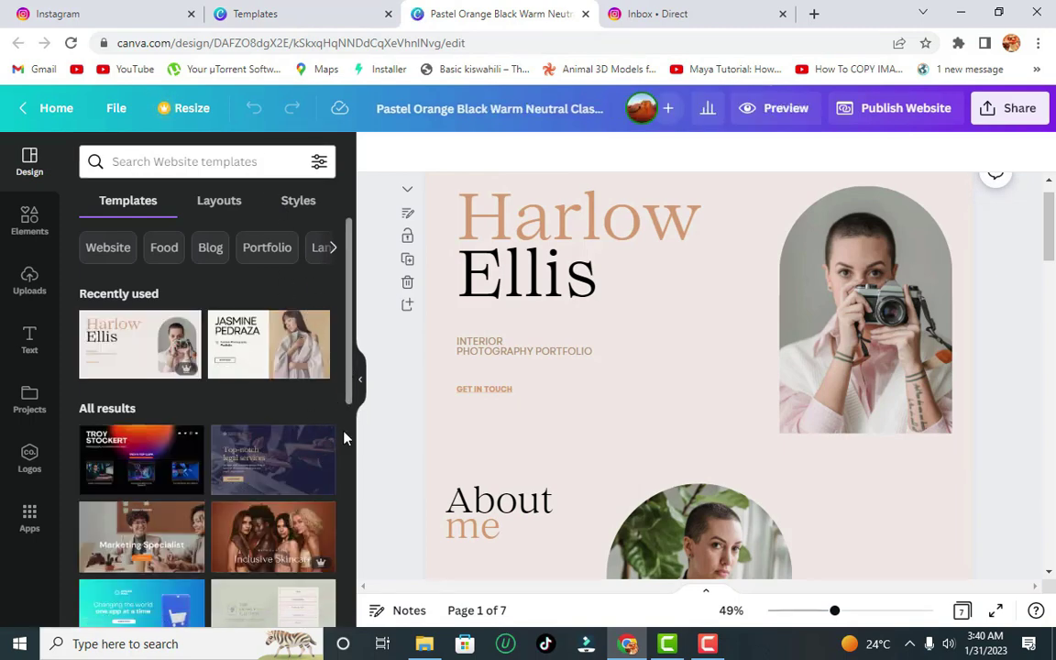
- Try the Troy Stockert template on page 1, restore Harlow Ellis, then return to the template preview
drag(350, 374, 383, 406)
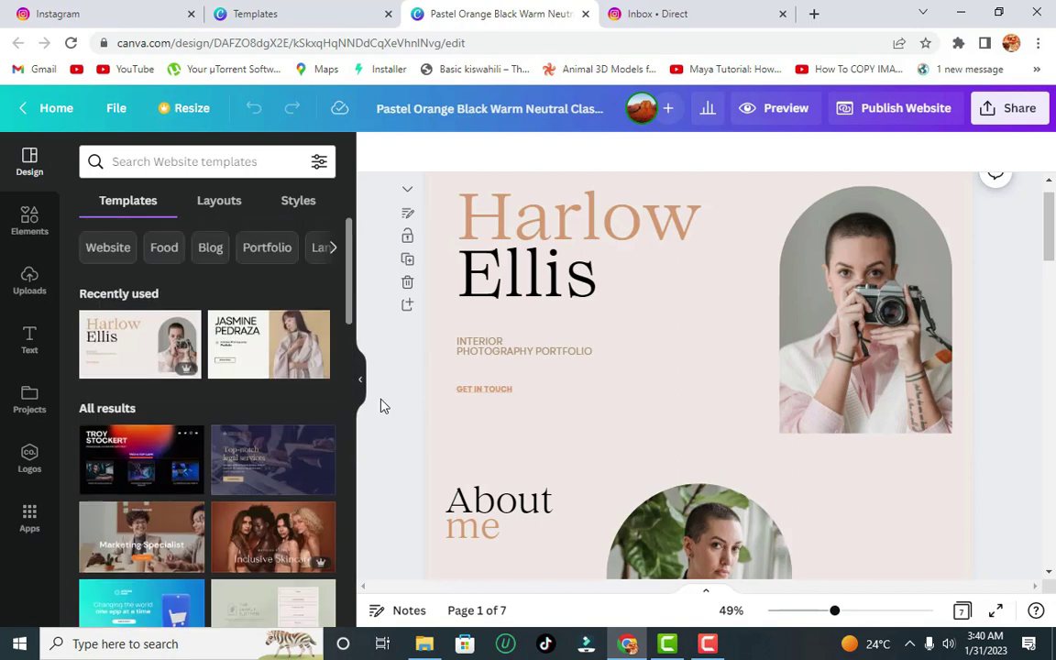
click(154, 460)
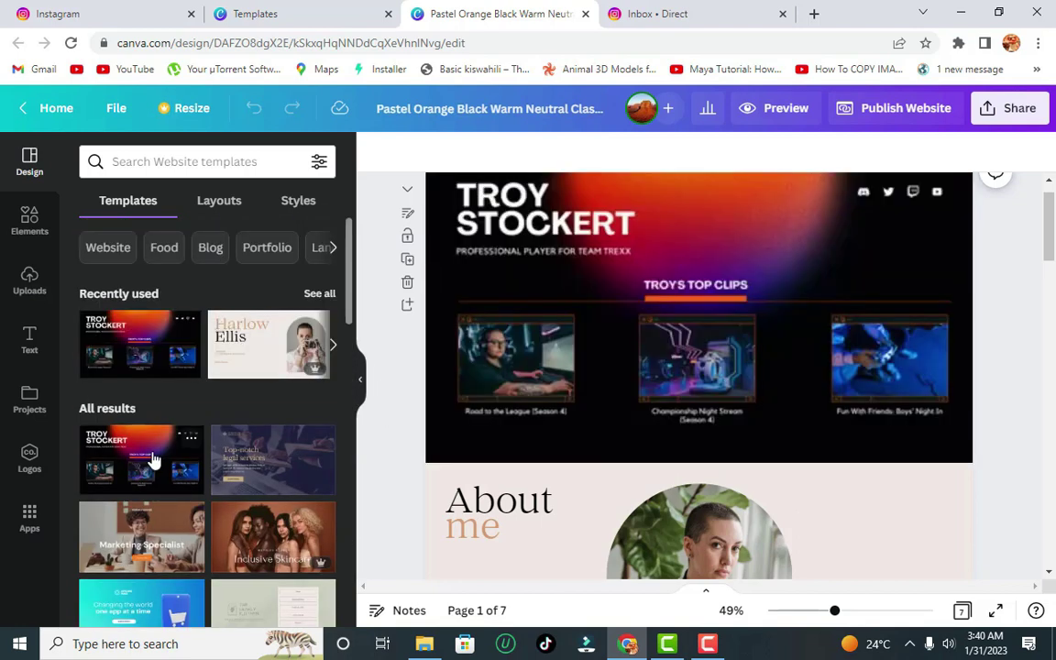
click(260, 349)
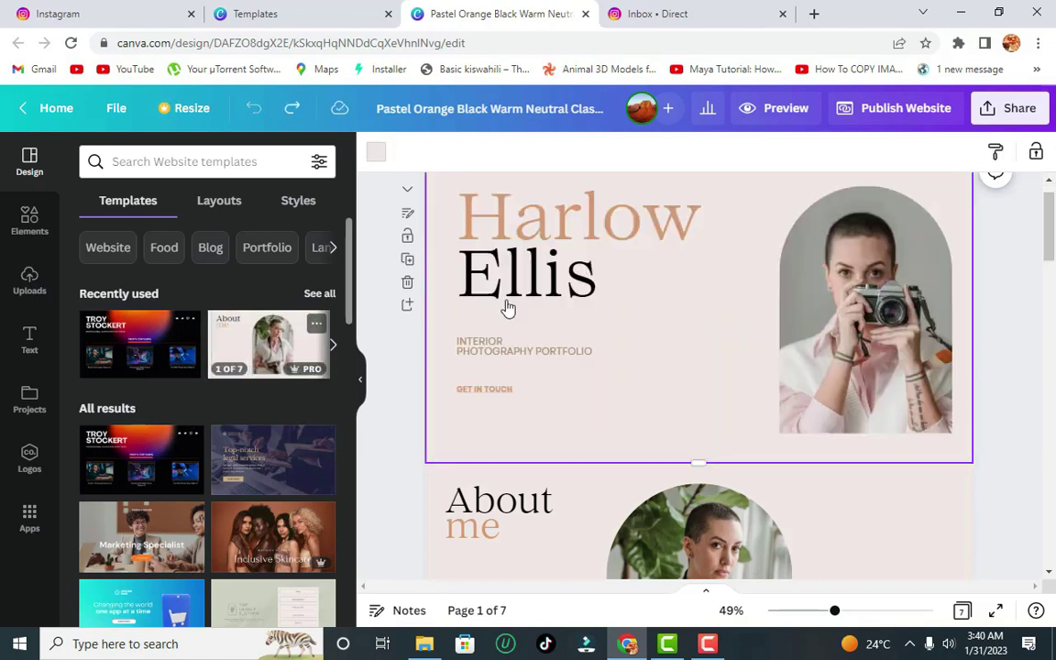
click(335, 17)
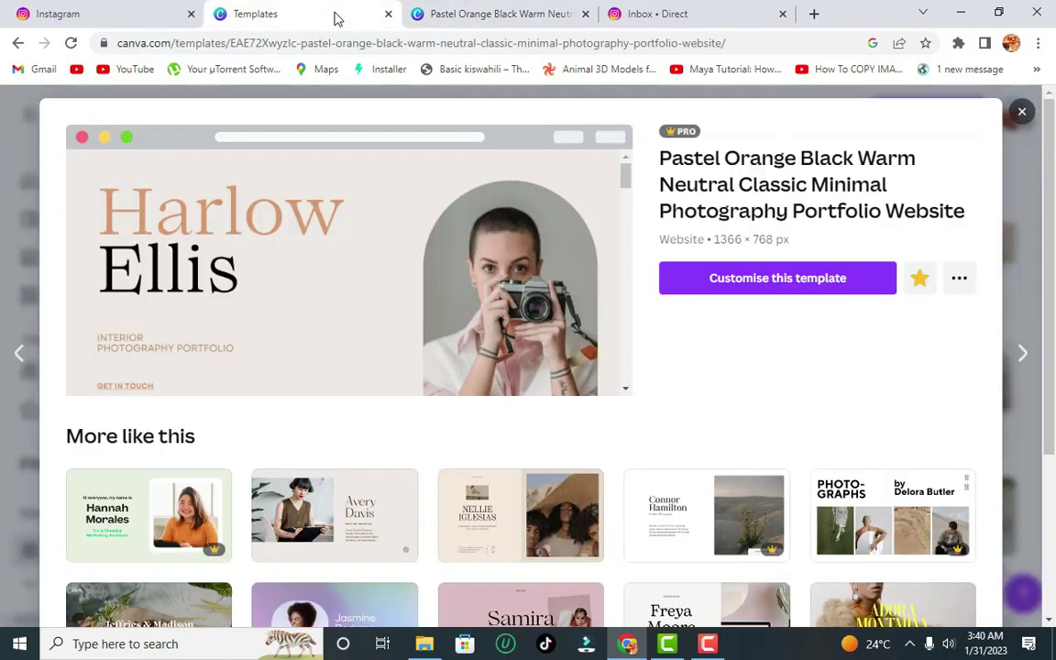
- Preview and close the Bethany Jones template, then star the White Black Light Photography Portfolio template
scroll(1033, 461, down, 4)
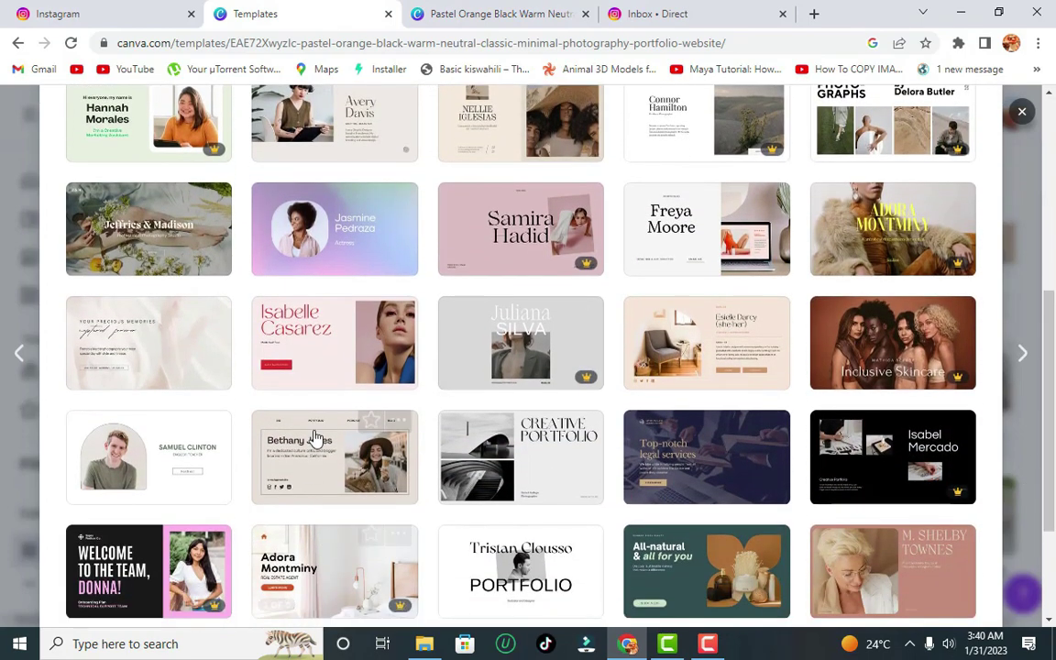
click(315, 439)
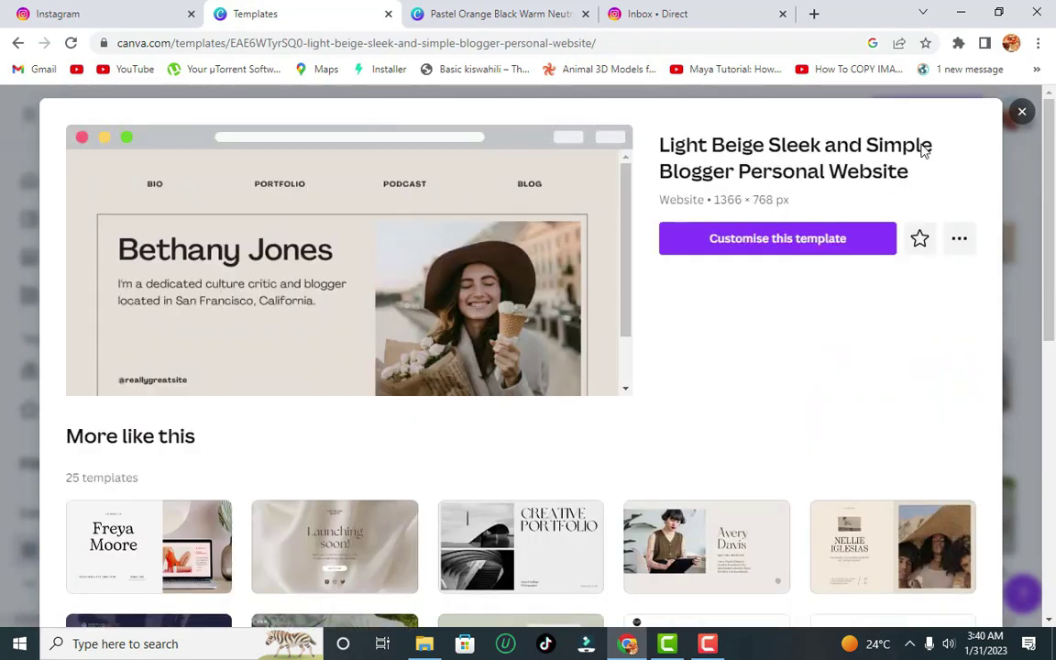
click(1013, 118)
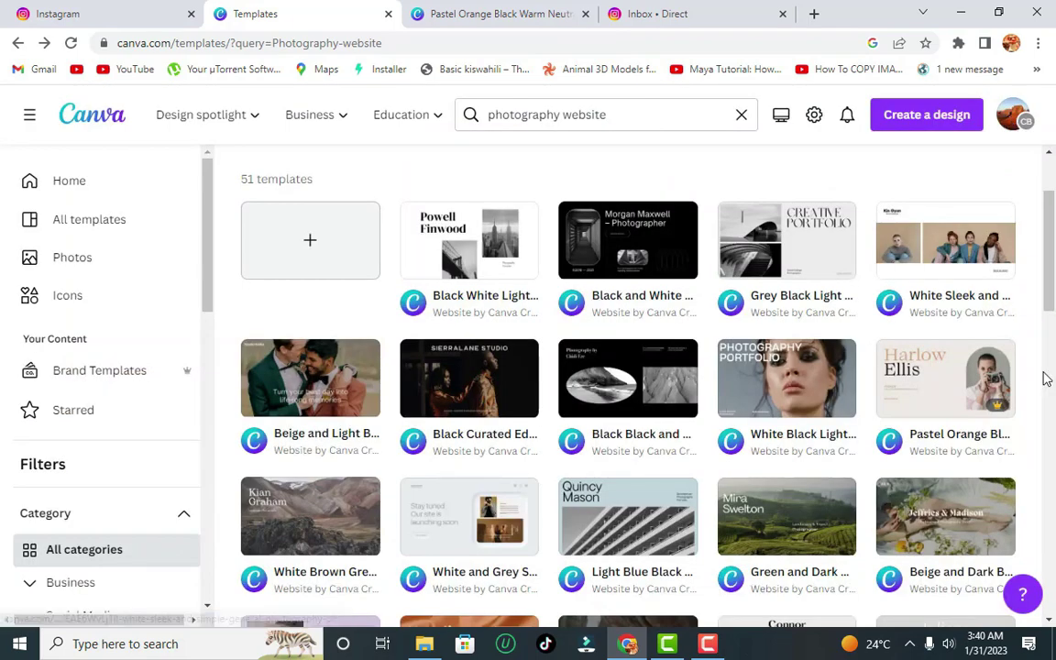
click(808, 358)
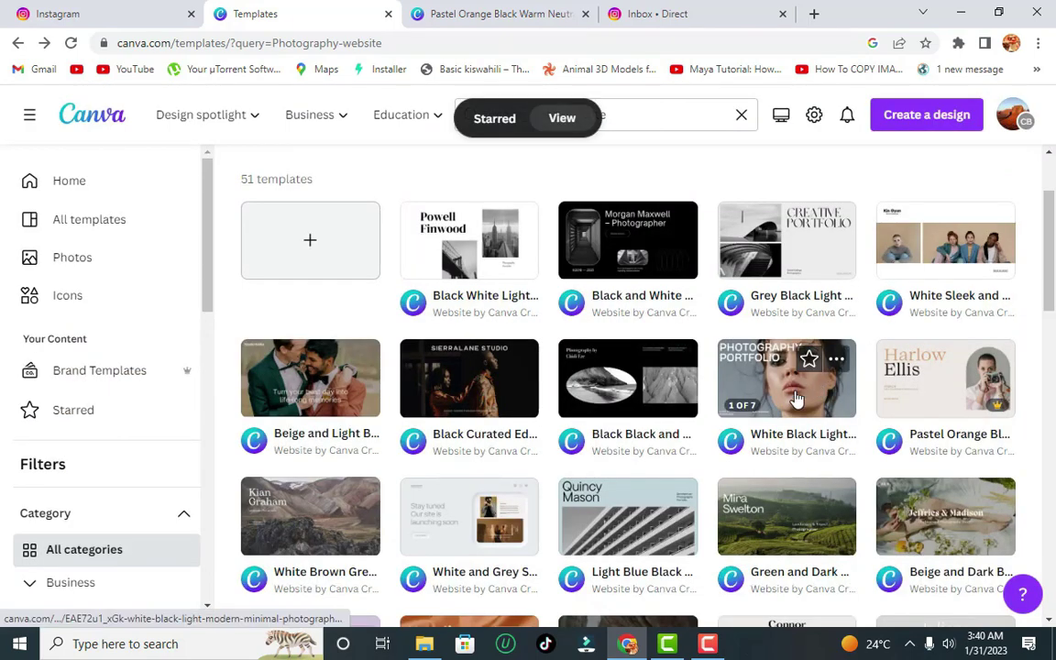
- Replace the Harlow Ellis heading with 'Jeimedia Photography' and widen its text box
key(ctrl+Tab)
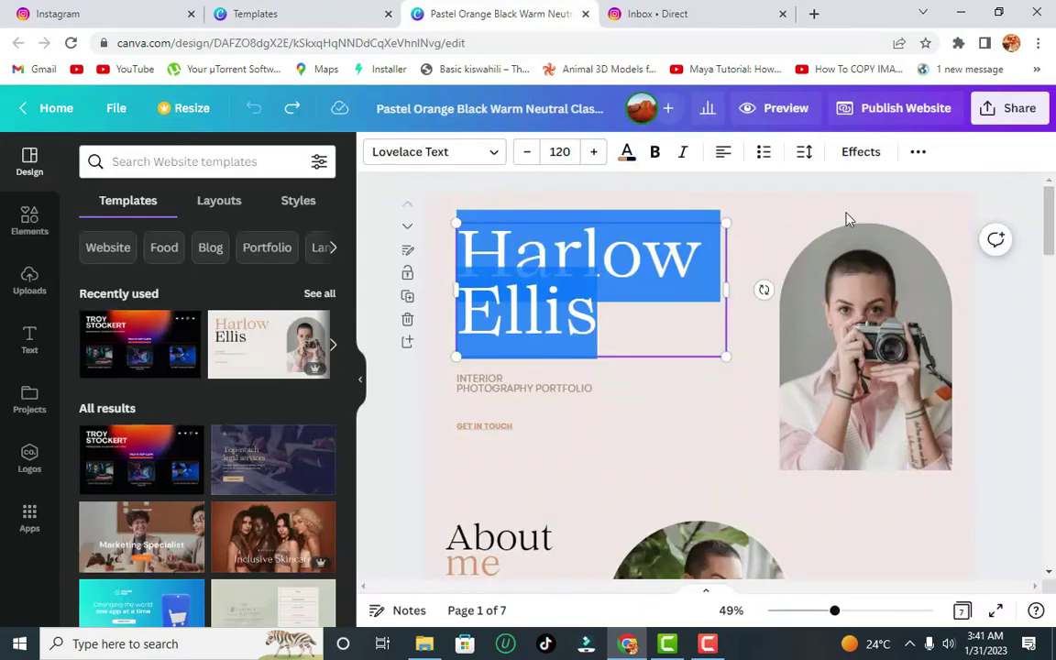
click(1013, 179)
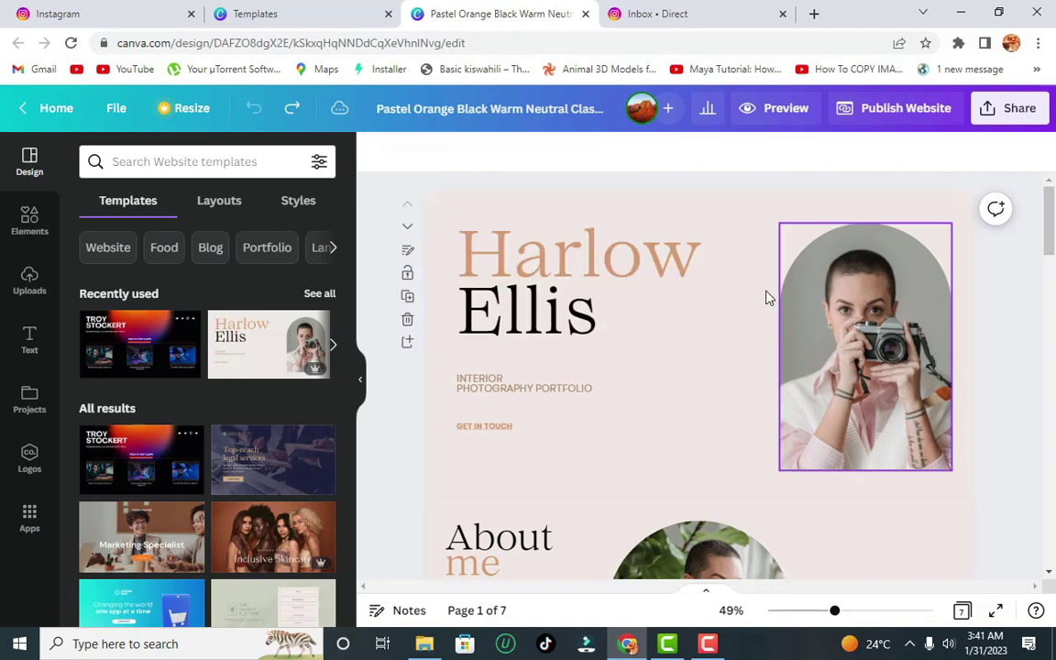
double_click(571, 314)
text(J)
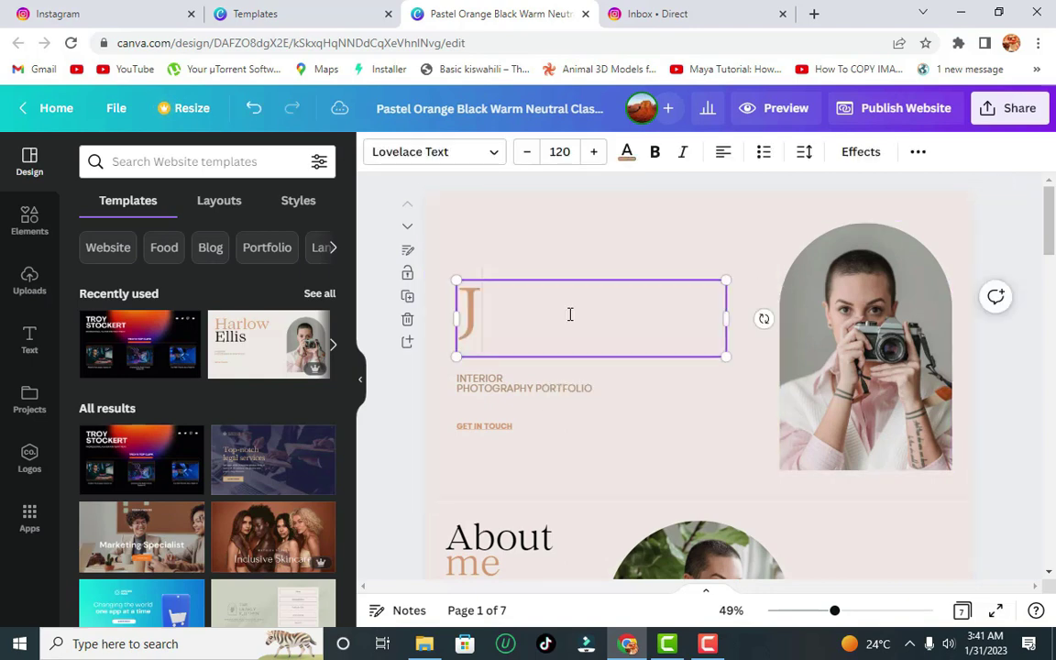
text(eimedia)
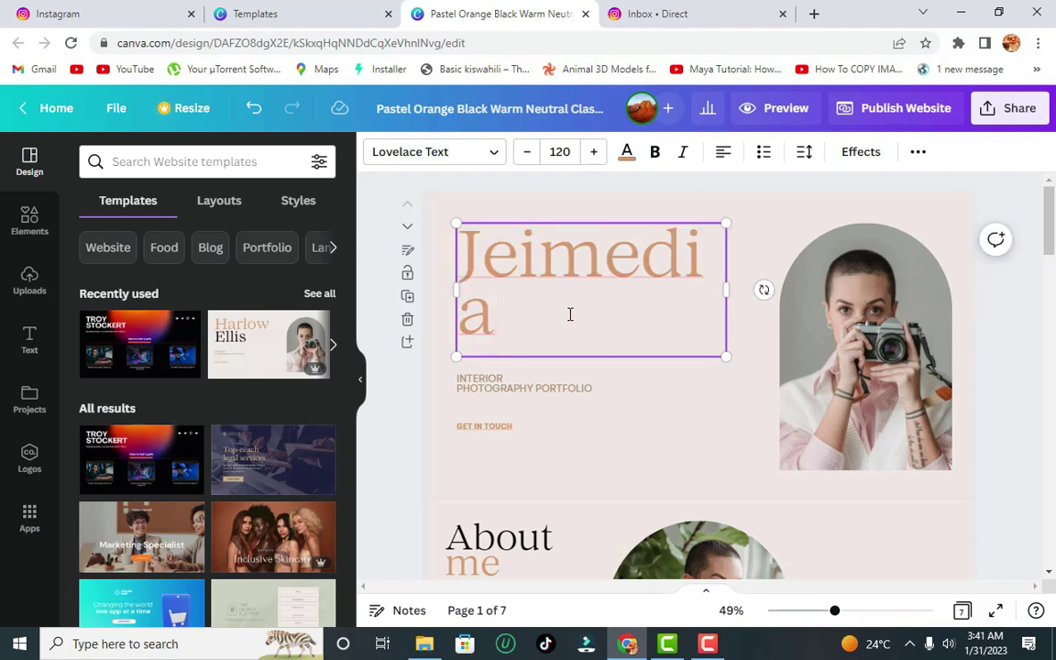
text( Photo)
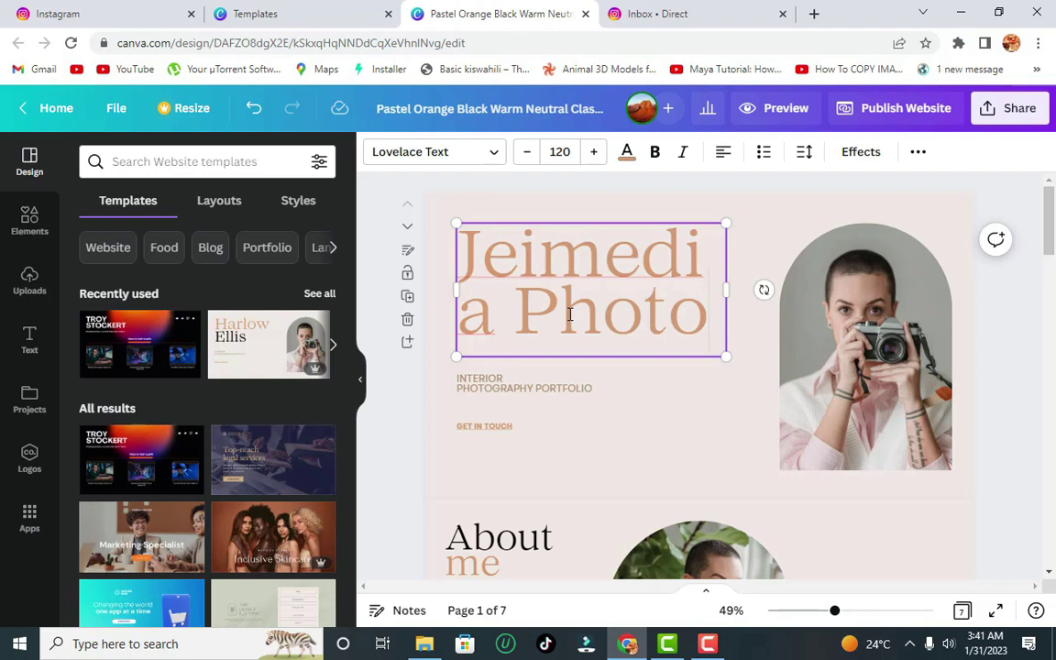
text(graphy)
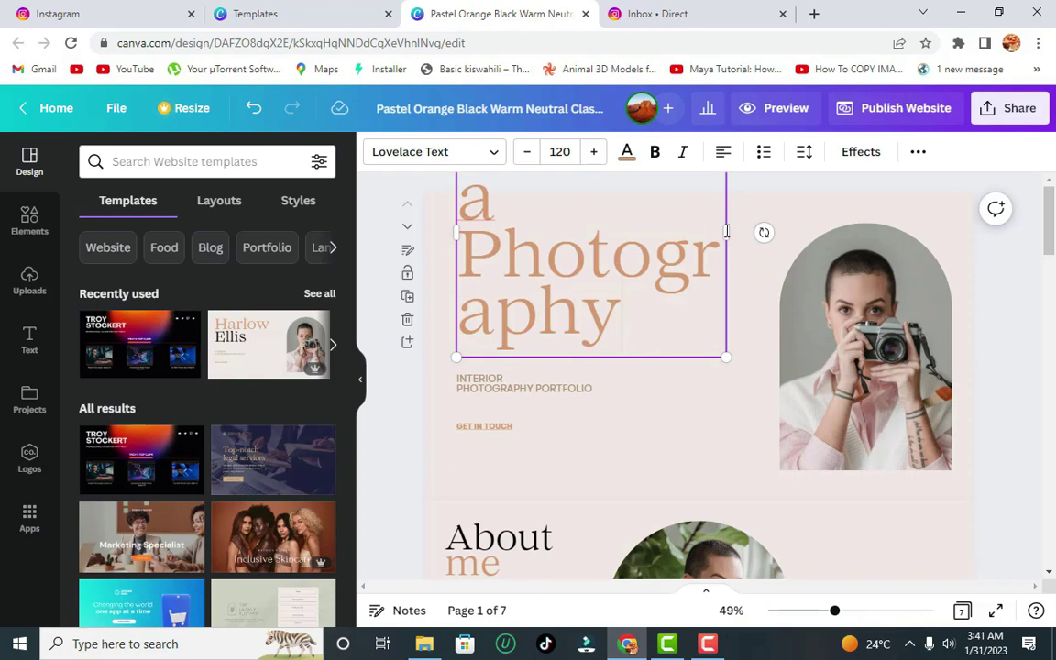
drag(727, 231, 930, 250)
drag(885, 317, 416, 211)
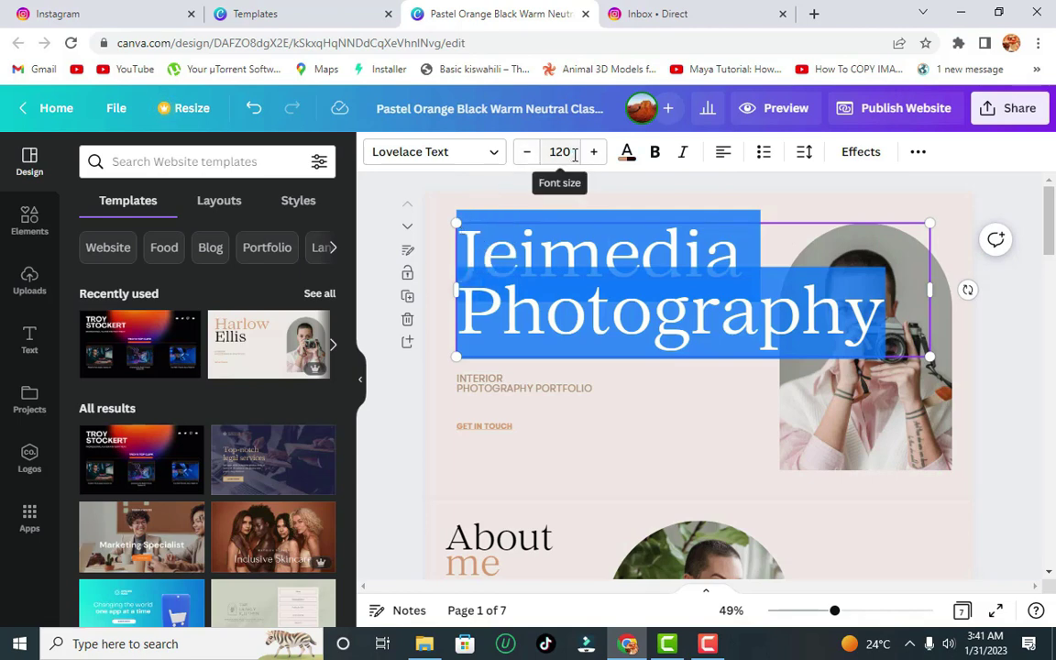
- Set the heading's font size to 56 and move it to the top of the page
click(534, 154)
text(5)
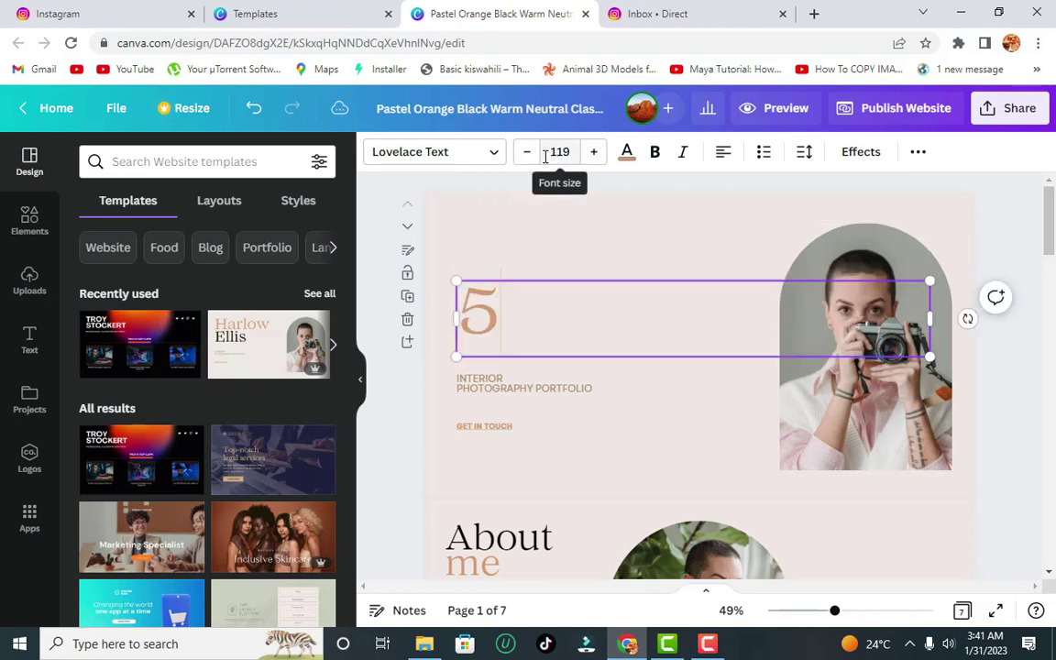
text(0)
key(ctrl+z)
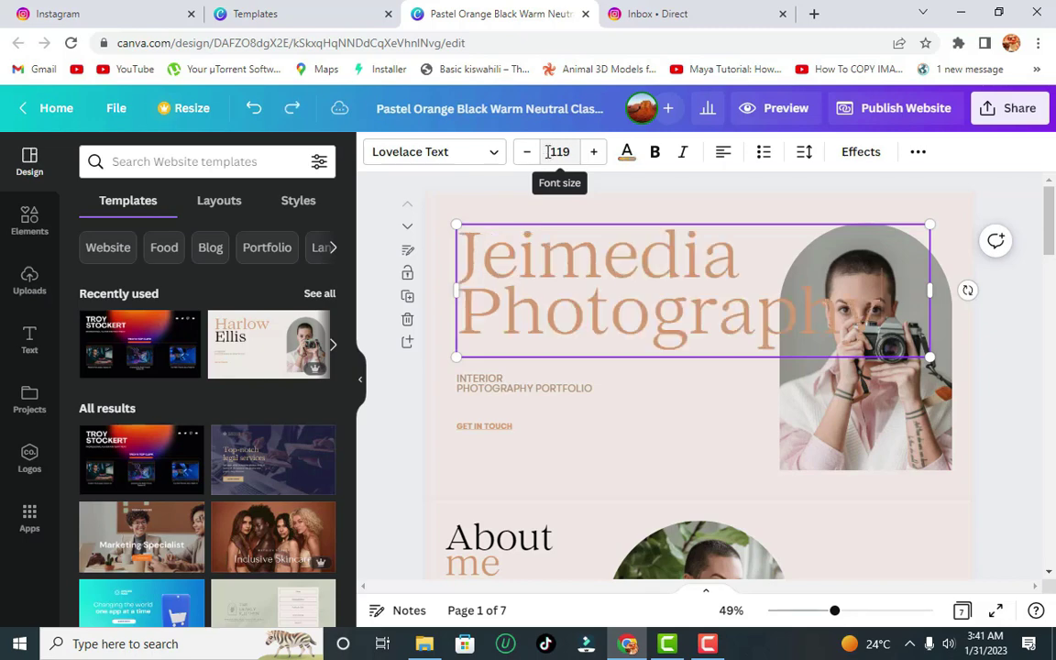
click(560, 151)
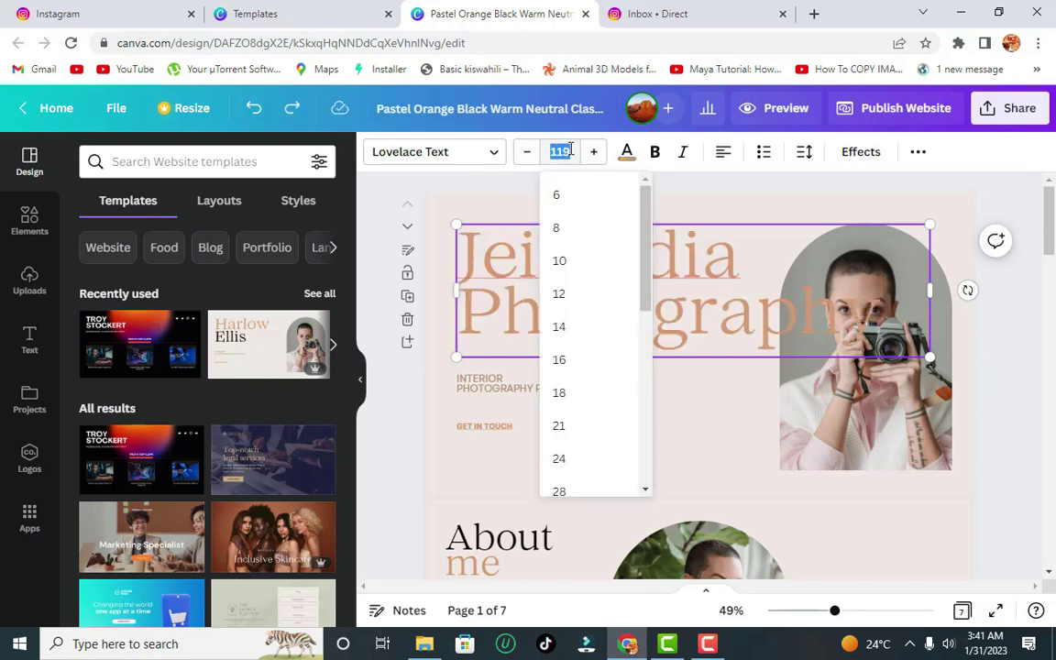
text(50)
key(Return)
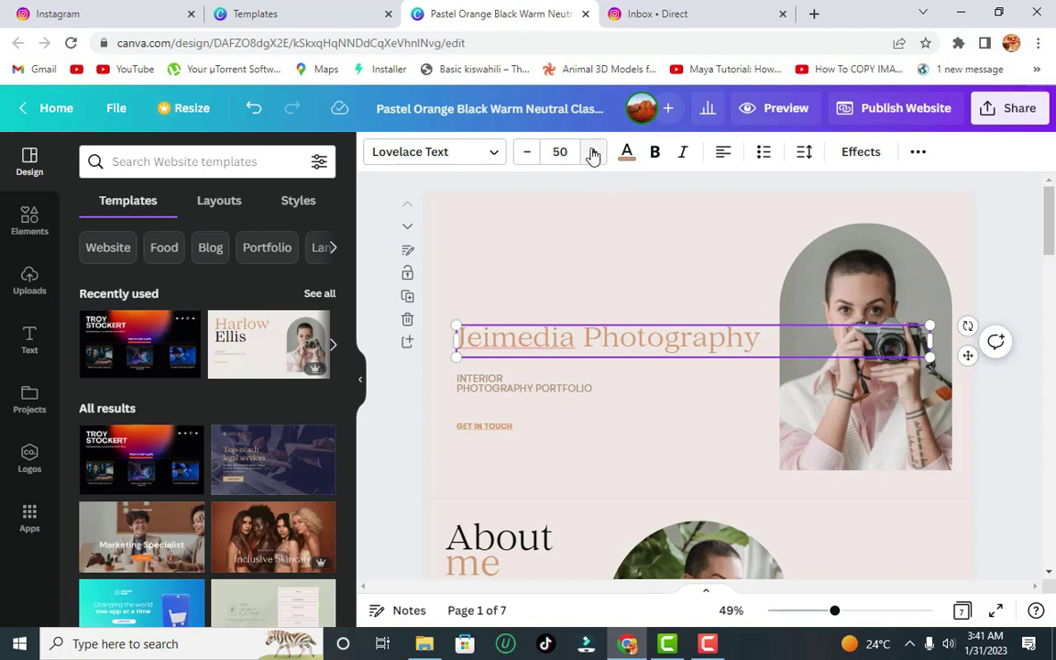
click(593, 152)
click(593, 152)
click(593, 152)
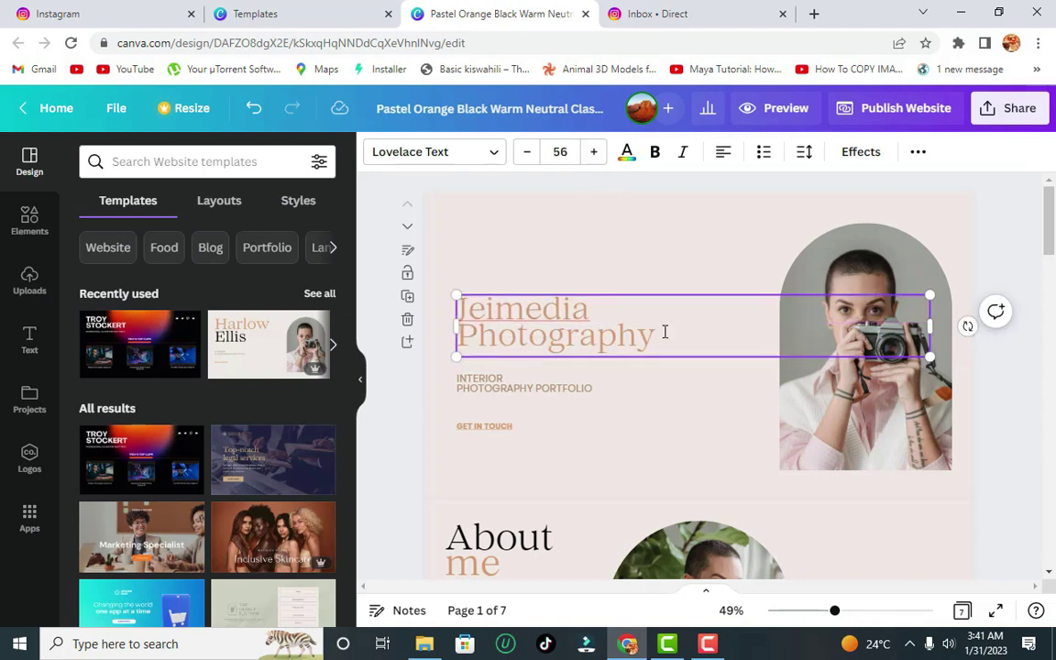
drag(632, 291, 629, 203)
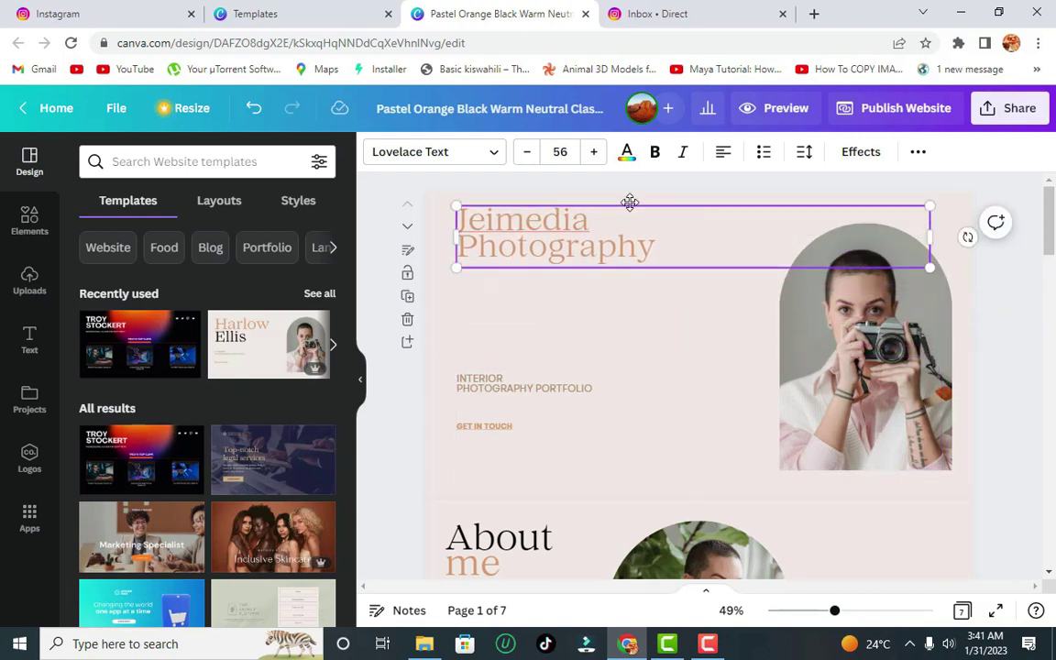
click(637, 296)
click(579, 252)
- Change the hero page background from pale pink to black (#000000)
click(584, 330)
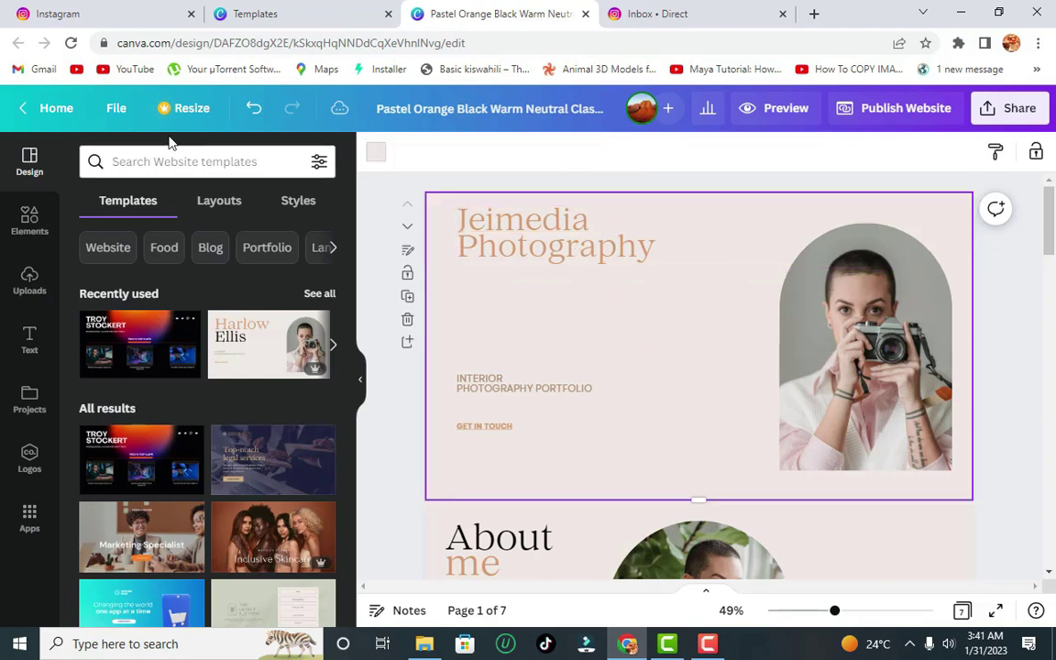
click(112, 111)
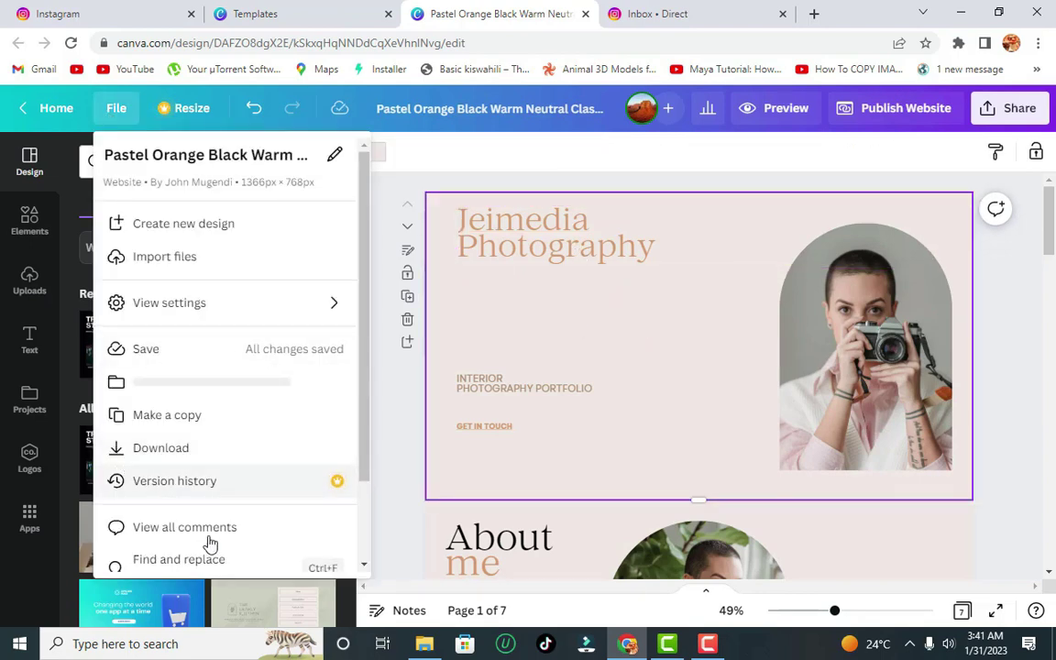
mouse_move(344, 299)
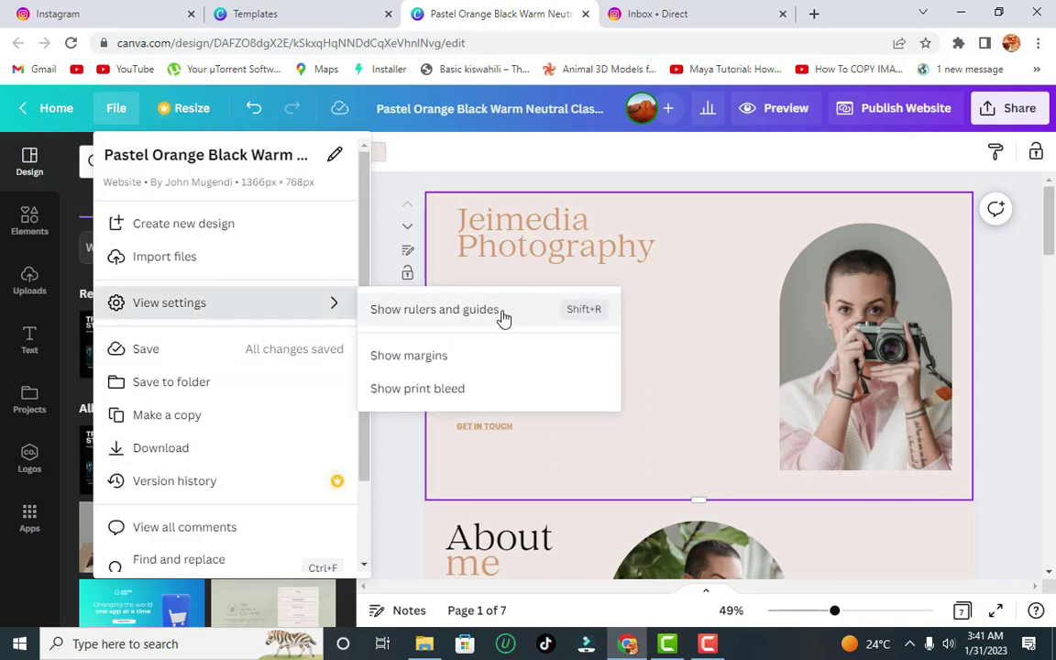
click(728, 179)
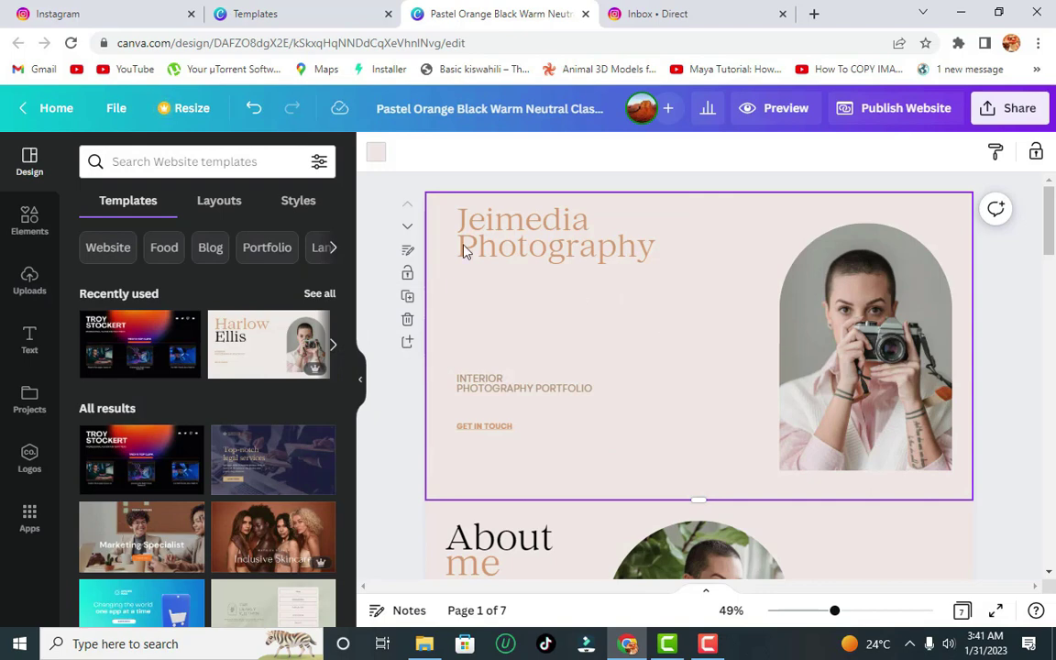
click(379, 151)
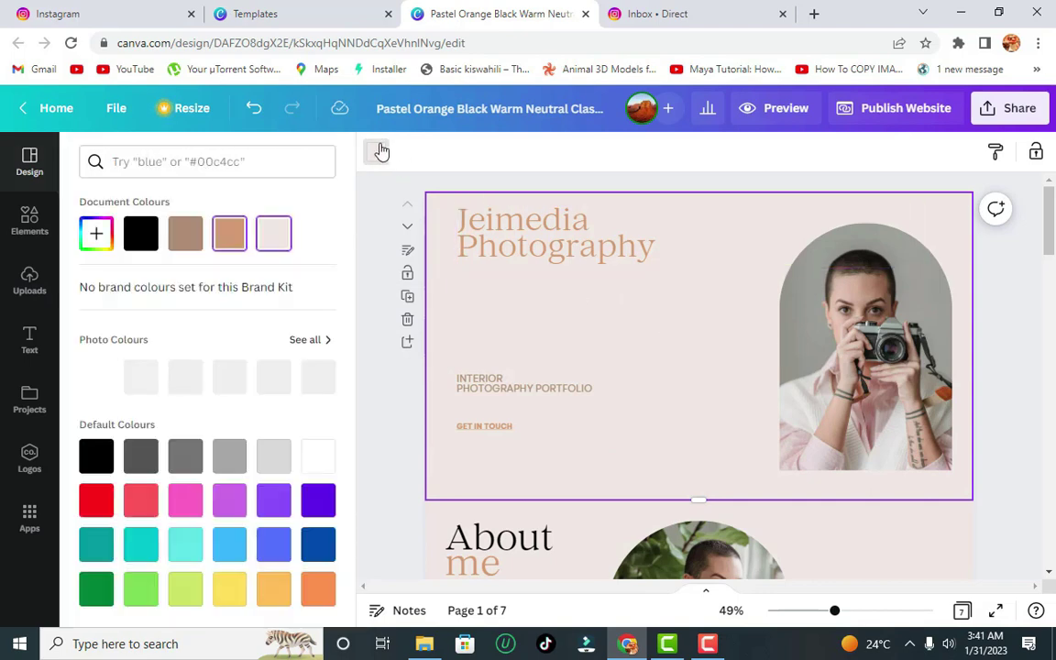
click(108, 237)
drag(135, 303, 312, 380)
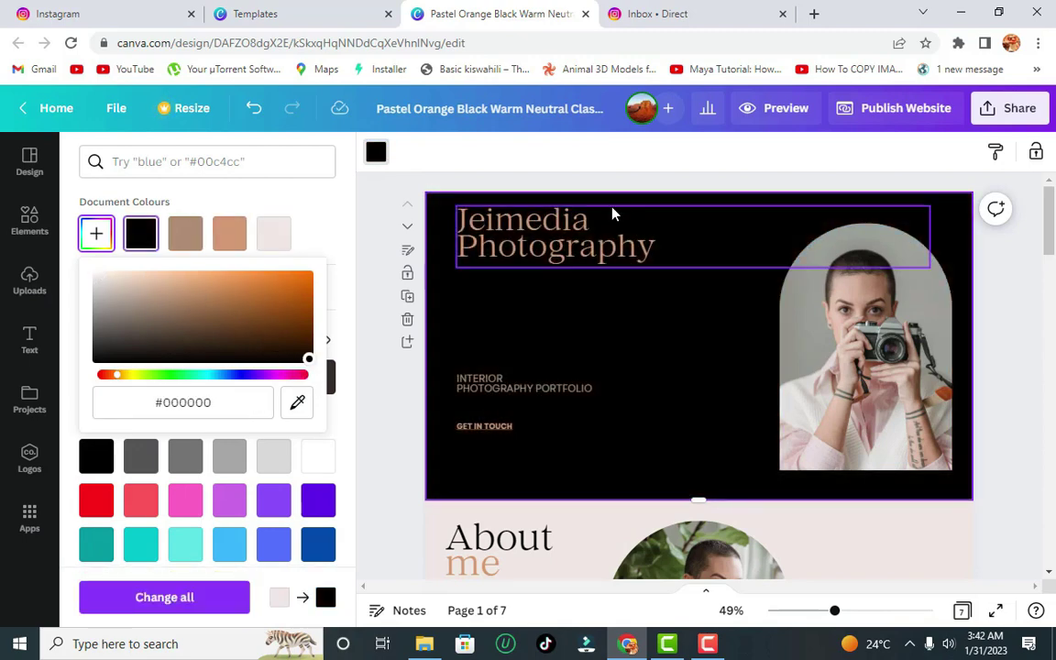
click(901, 341)
- Replace the hero arch photo with the uploaded man-with-camera shot and adjust its crop
click(901, 341)
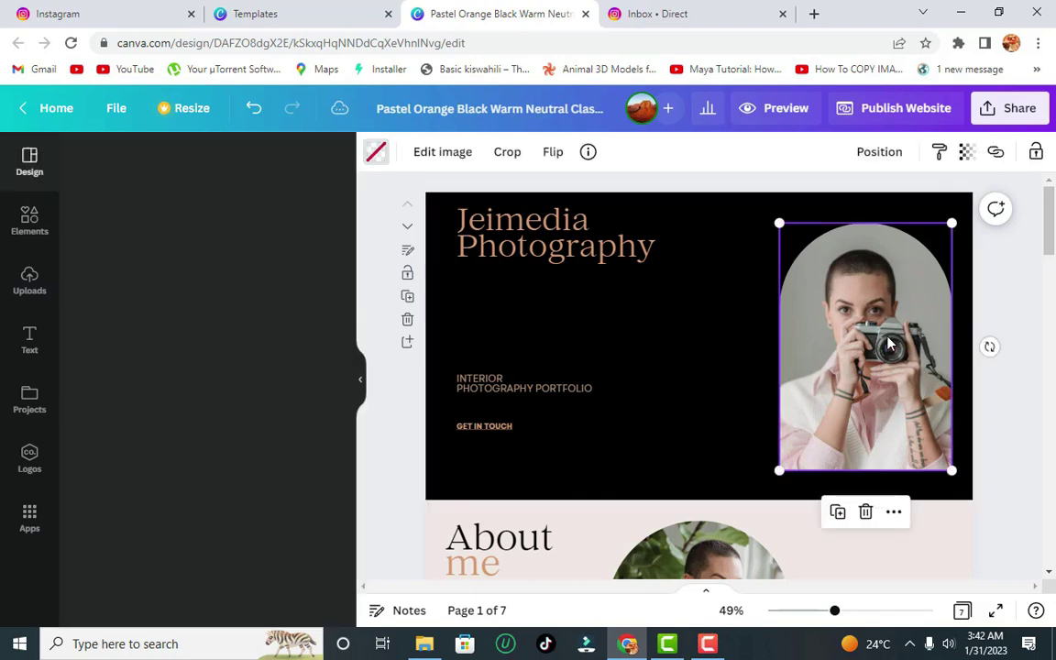
double_click(901, 342)
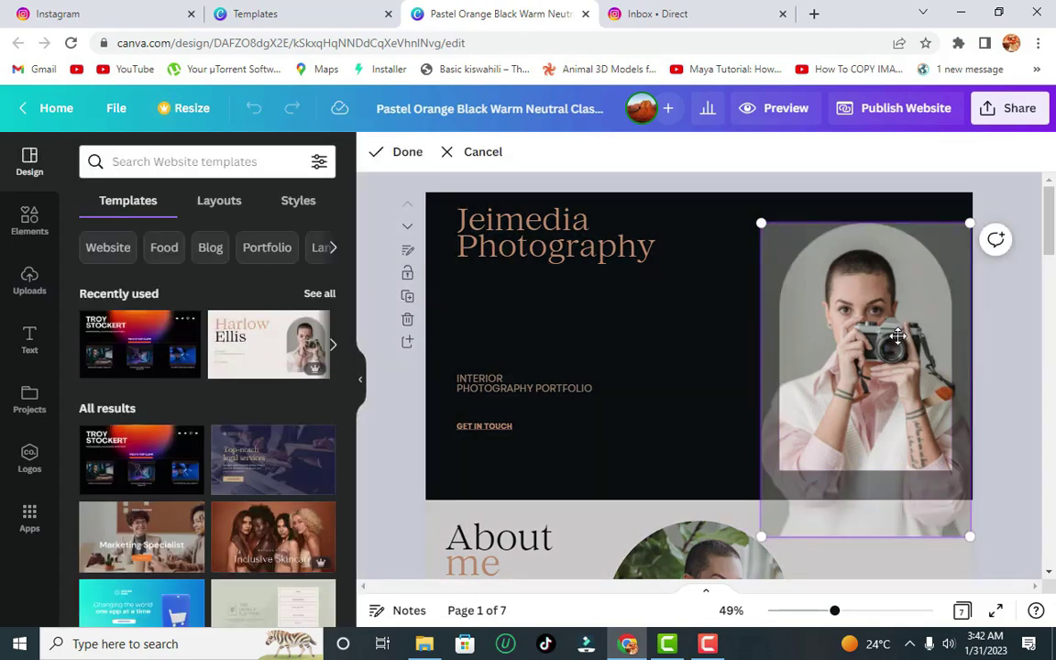
key(Delete)
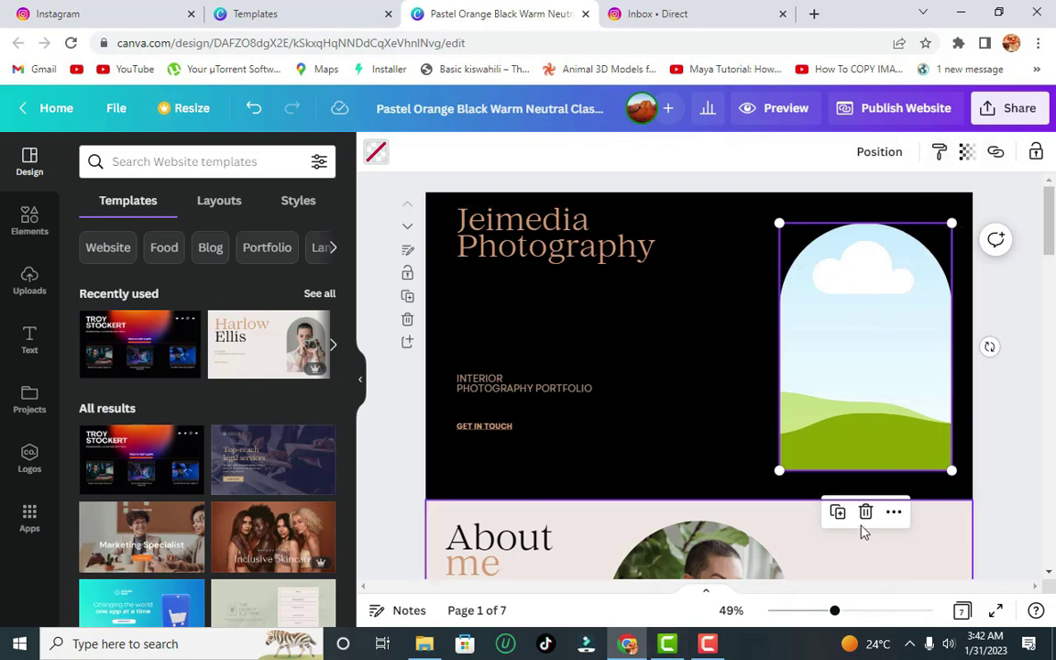
click(28, 279)
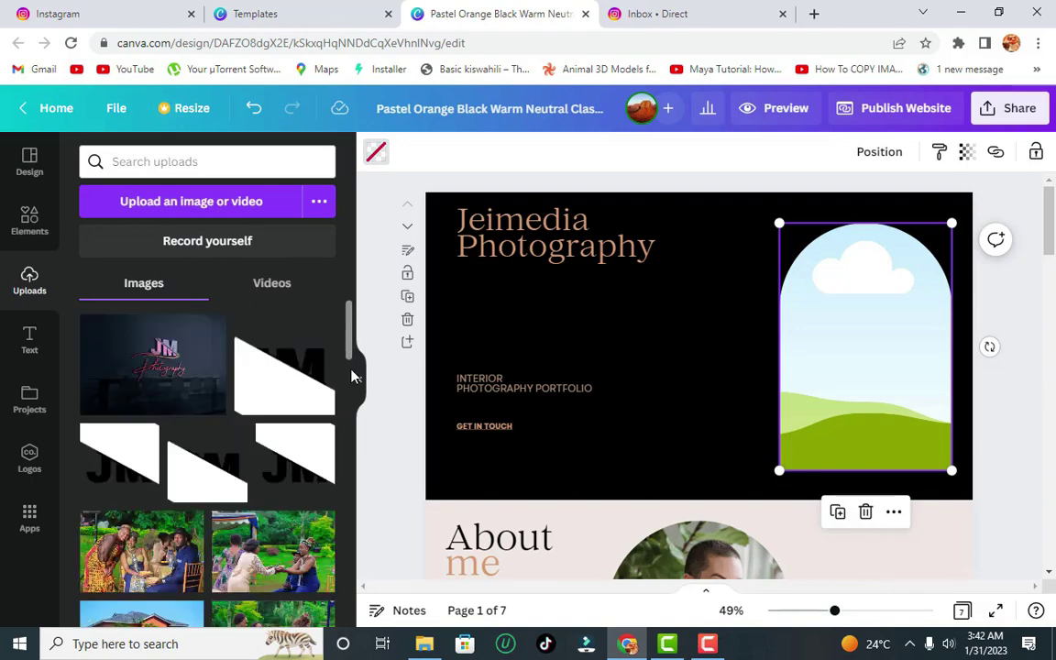
drag(351, 362, 343, 587)
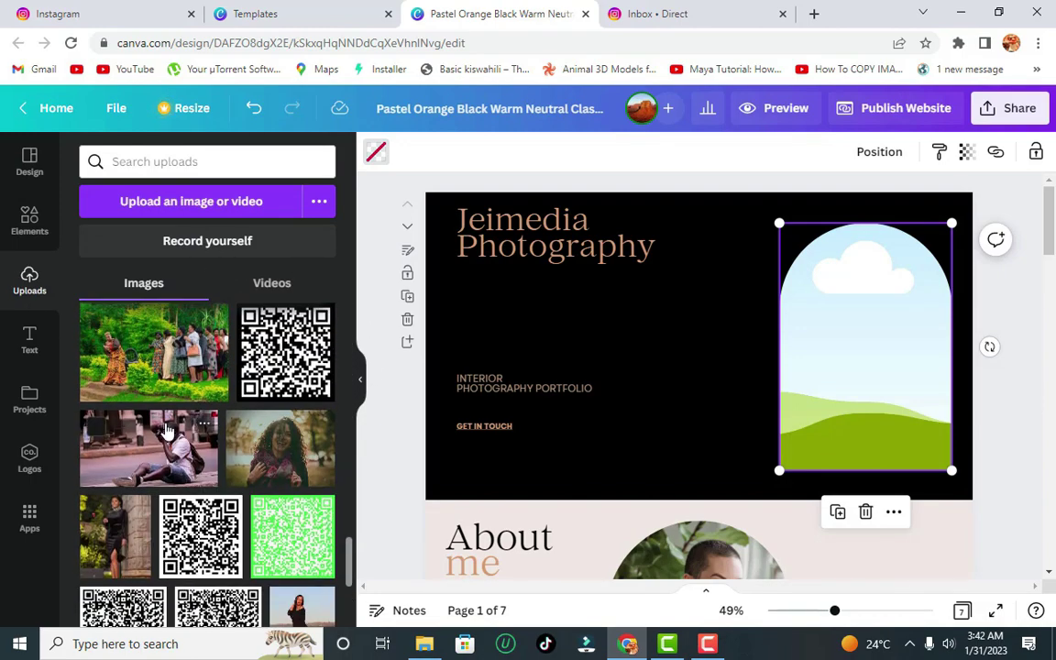
drag(167, 430, 820, 360)
drag(895, 341, 871, 349)
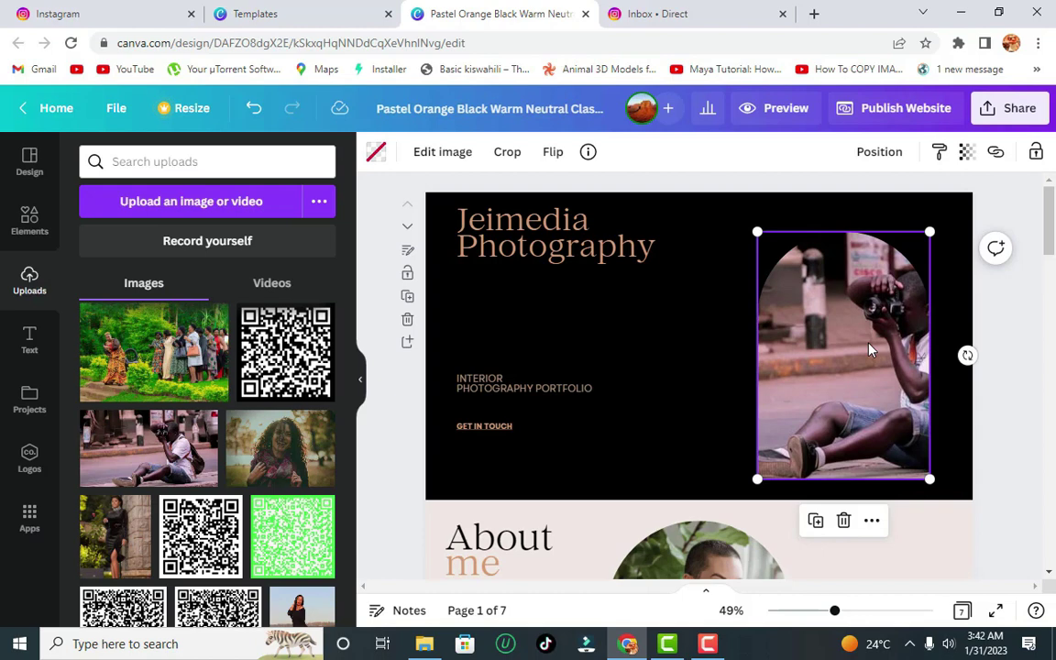
key(ctrl+z)
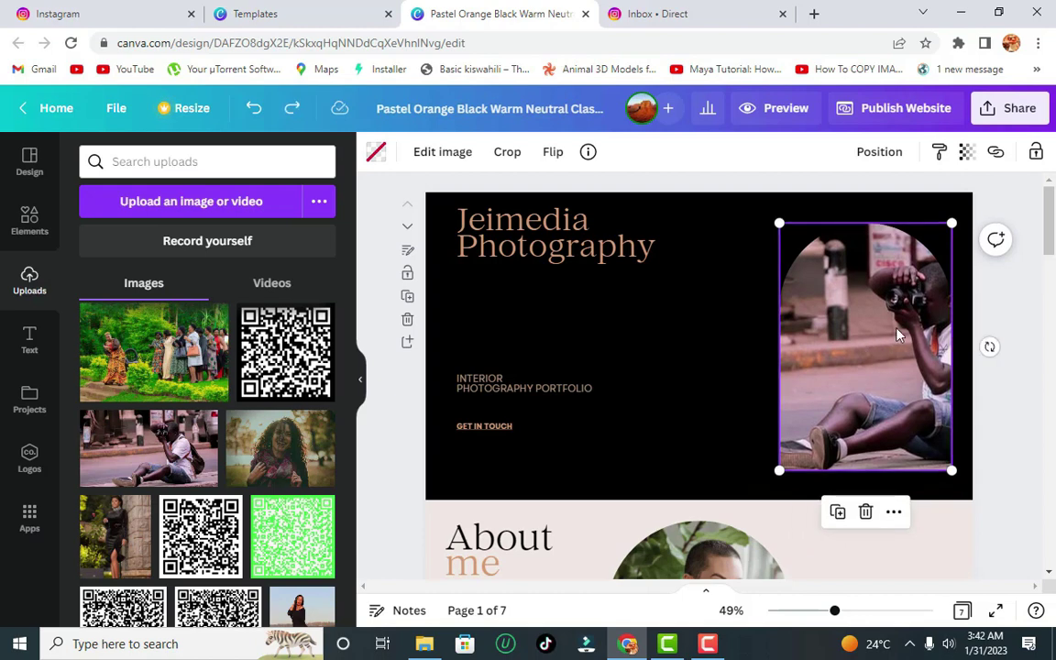
double_click(897, 335)
drag(891, 325, 817, 330)
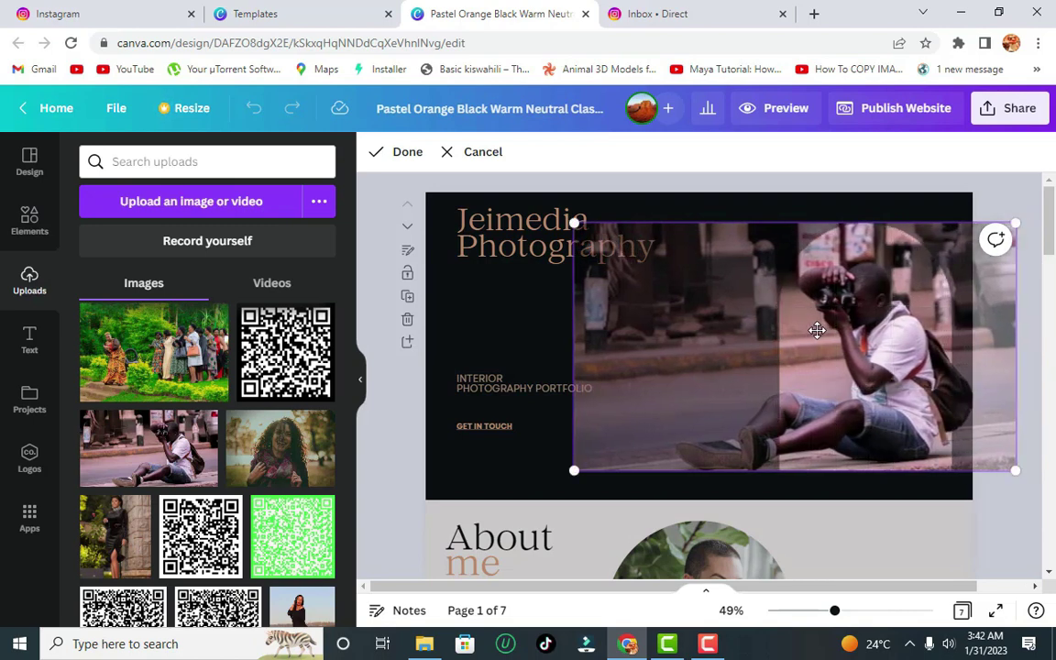
click(829, 208)
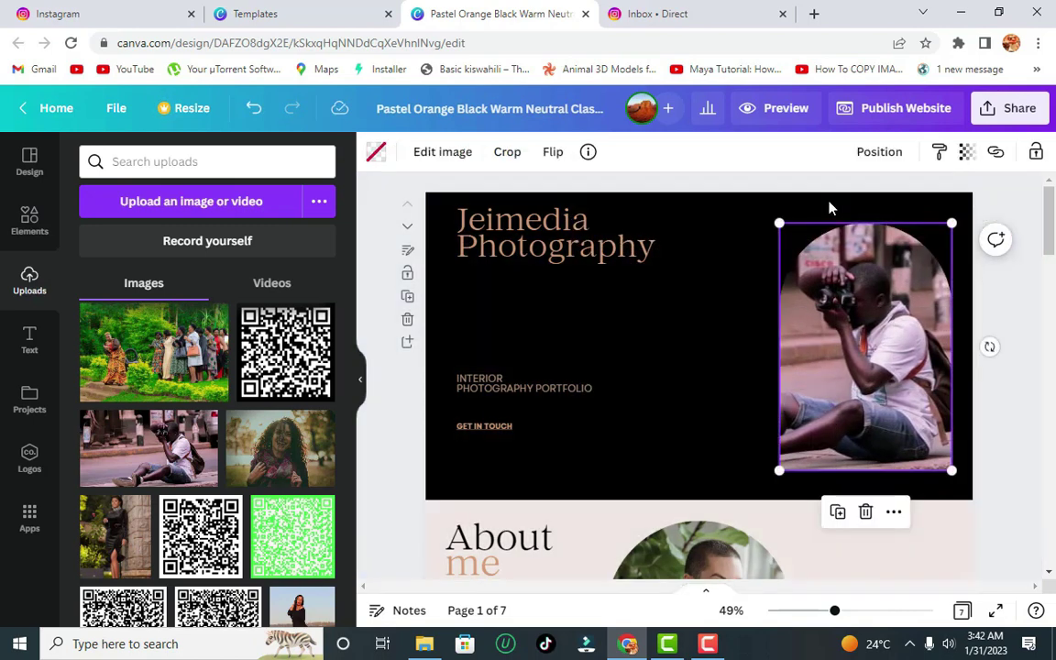
- Delete 'INTERIOR' so the subtitle reads 'PHOTOGRAPHY PORTFOLIO'
double_click(514, 384)
key(Left)
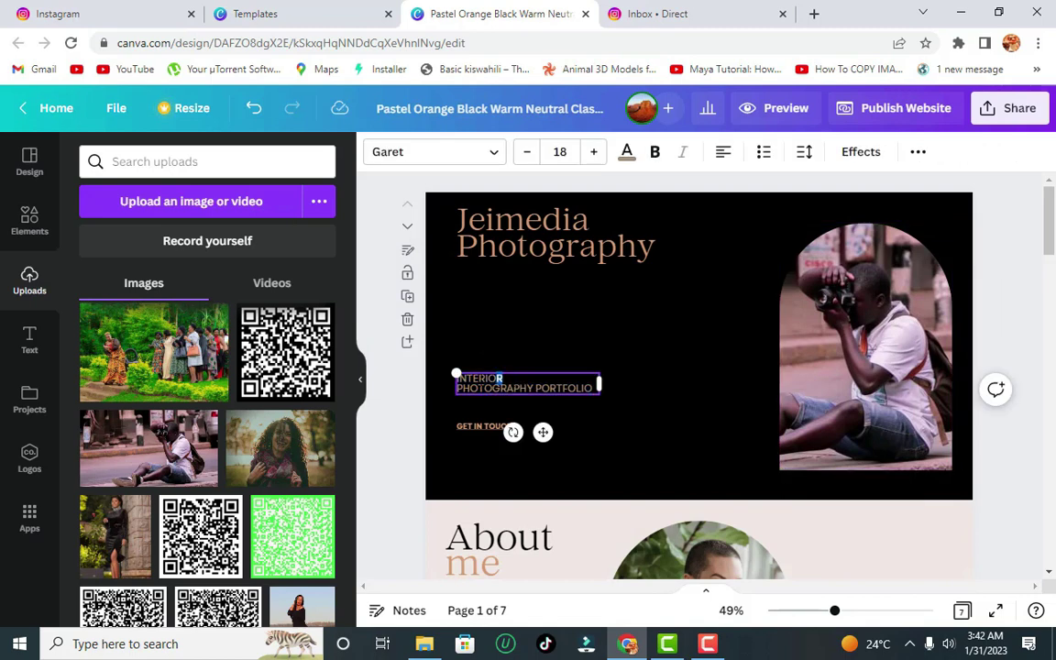
drag(501, 379, 454, 375)
key(BackSpace)
click(455, 425)
click(679, 420)
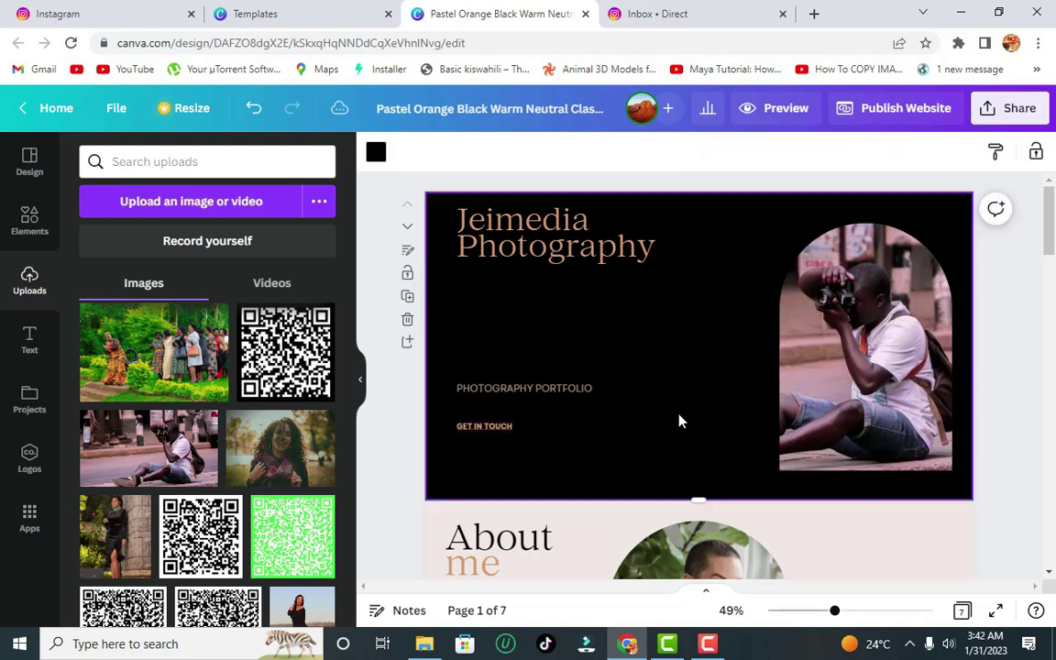
- Remove the About me portrait while keeping its frame, then drop in the uploaded knit-hat portrait
scroll(693, 263, down, 3)
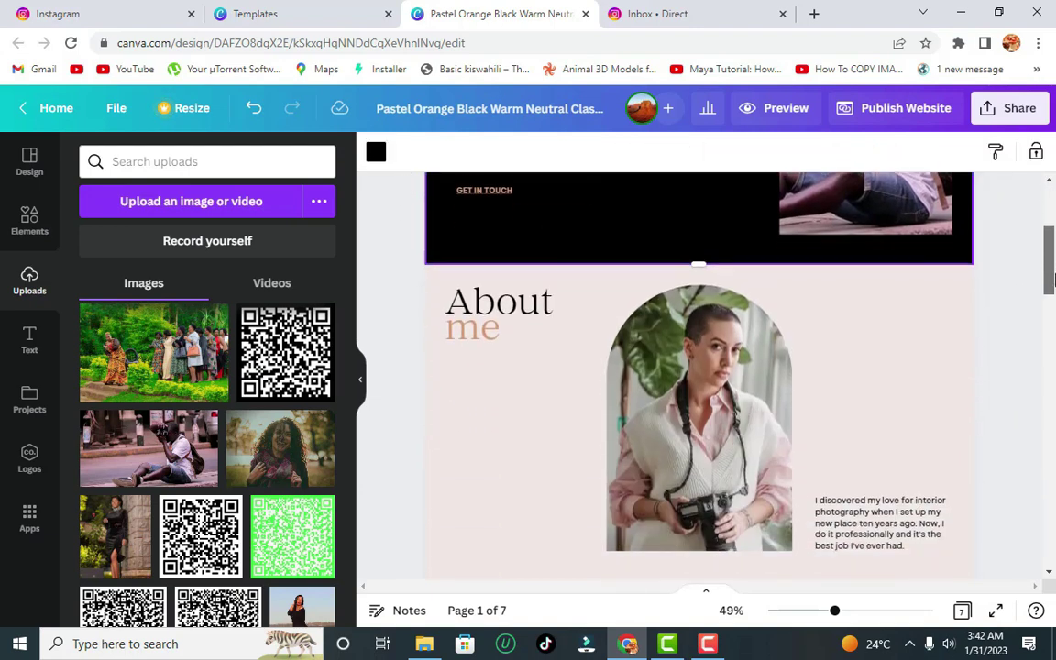
click(502, 282)
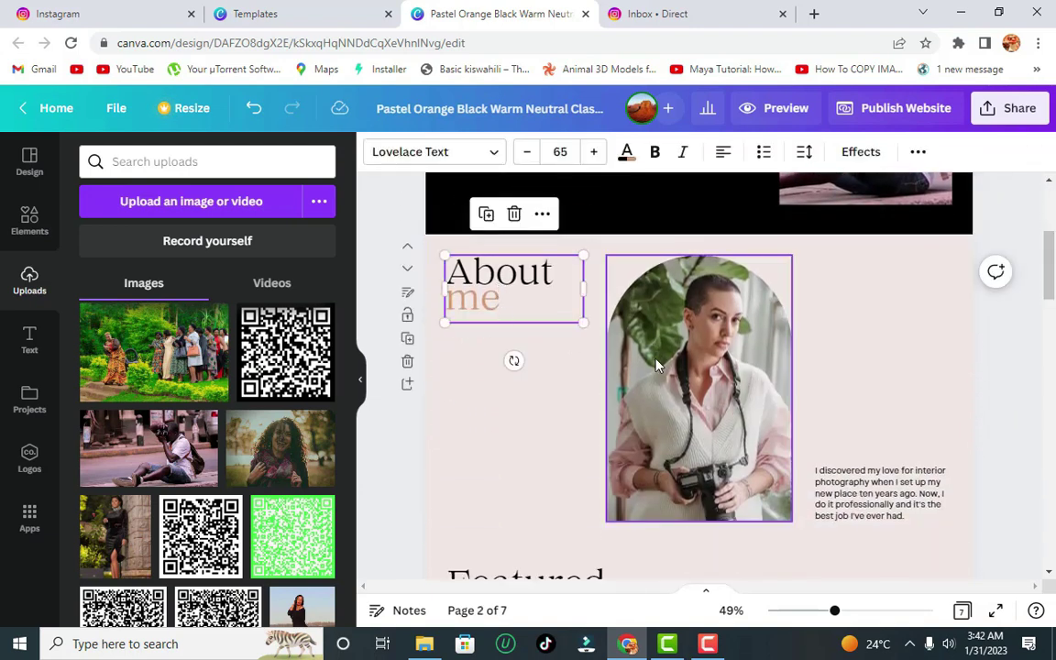
click(612, 326)
click(699, 213)
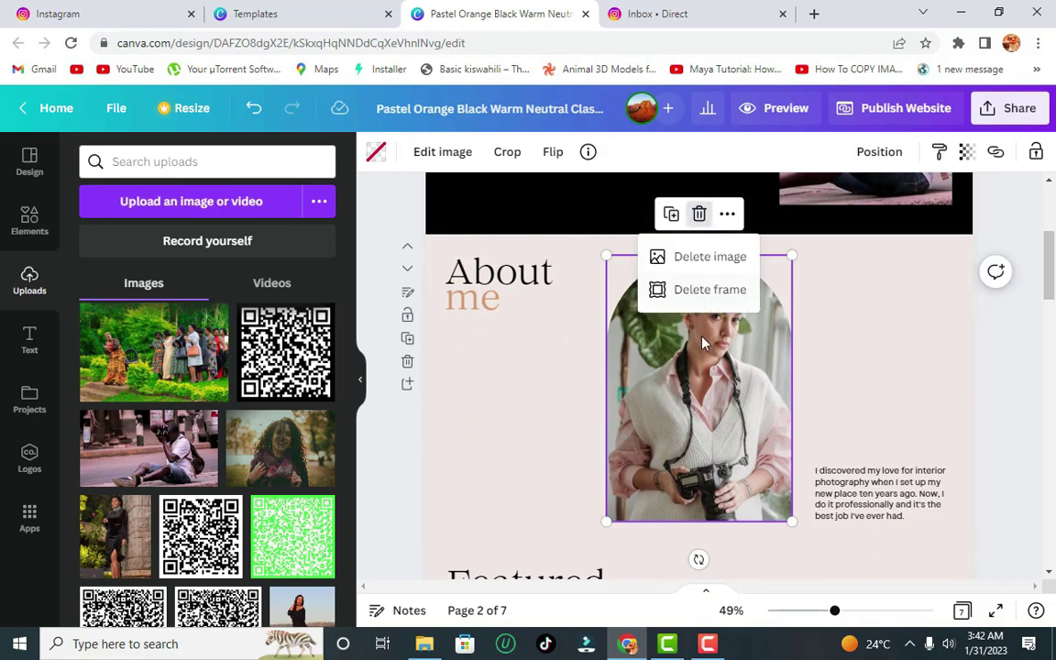
click(709, 255)
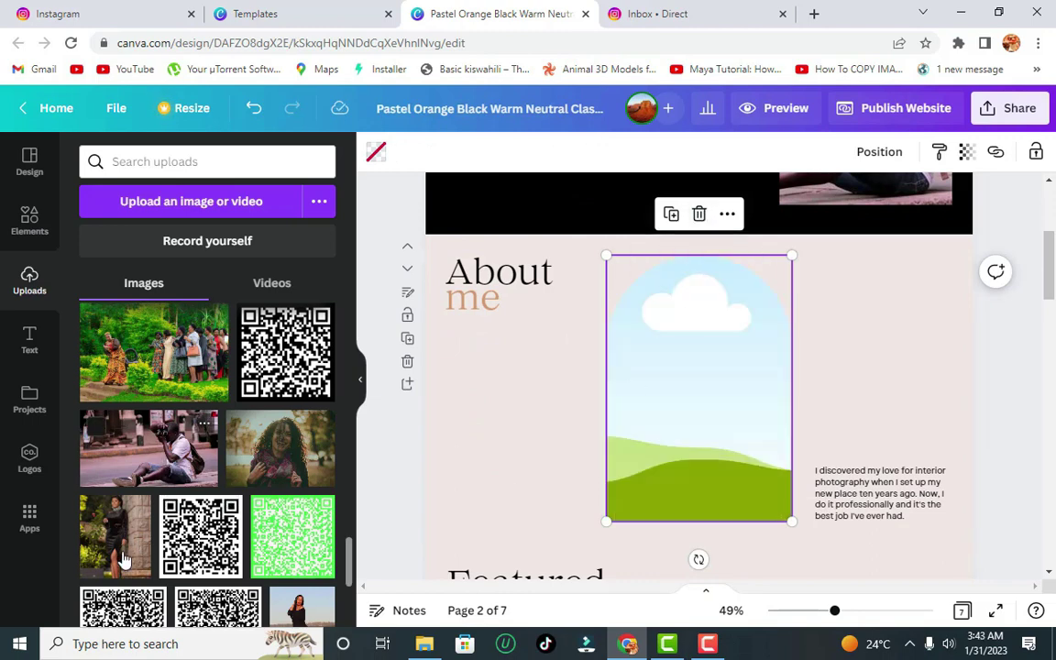
scroll(309, 503, down, 4)
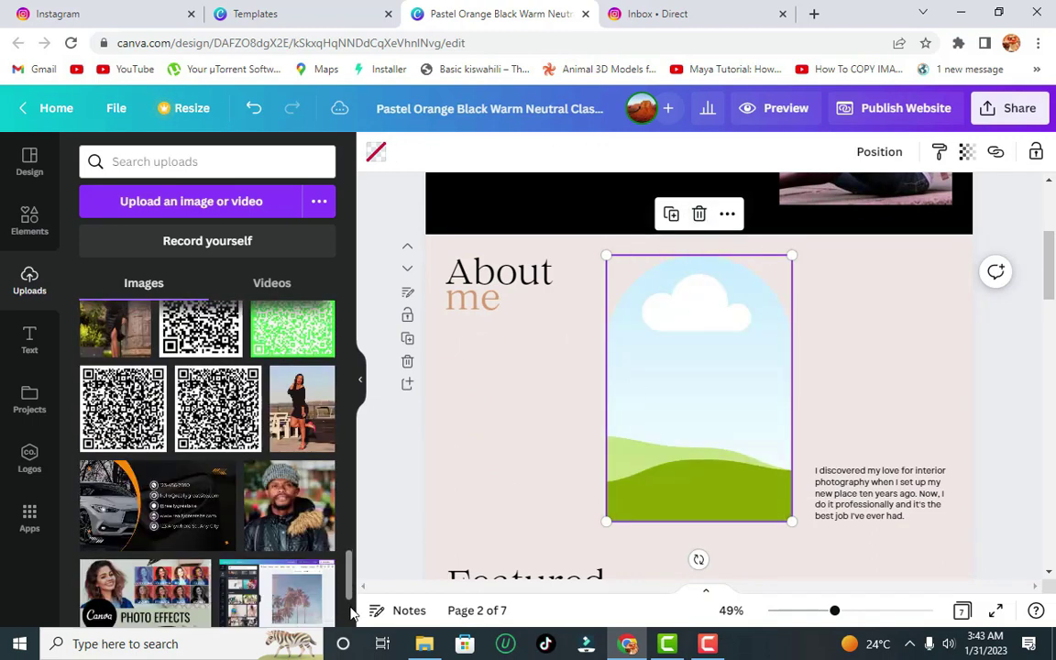
drag(320, 445, 733, 422)
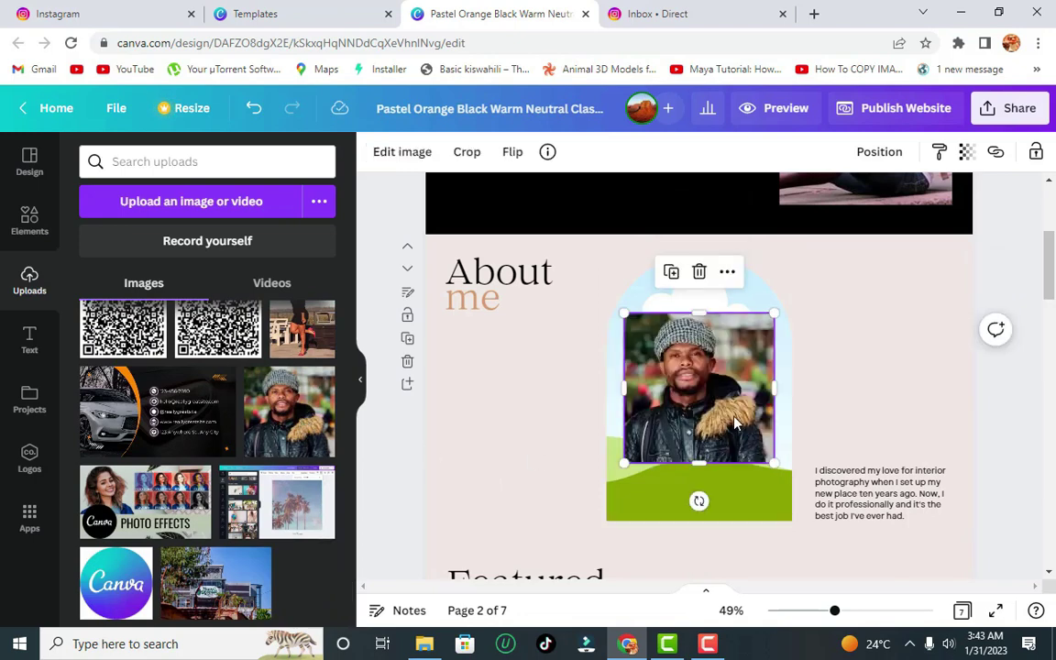
- Resize the frame and reposition the portrait so no green backdrop shows
drag(702, 313, 714, 243)
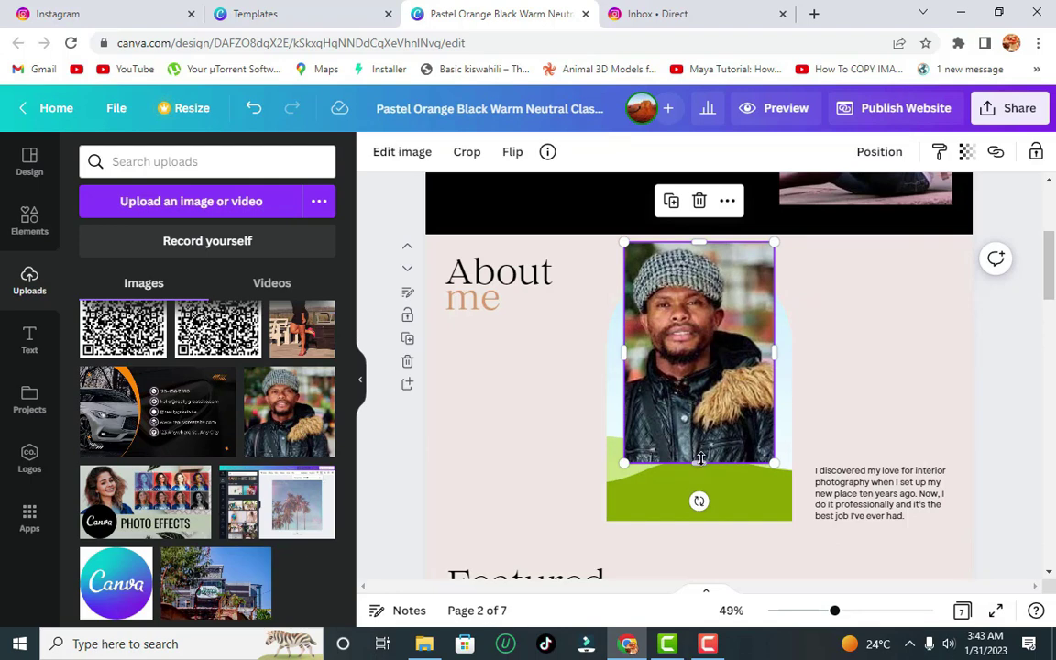
click(660, 506)
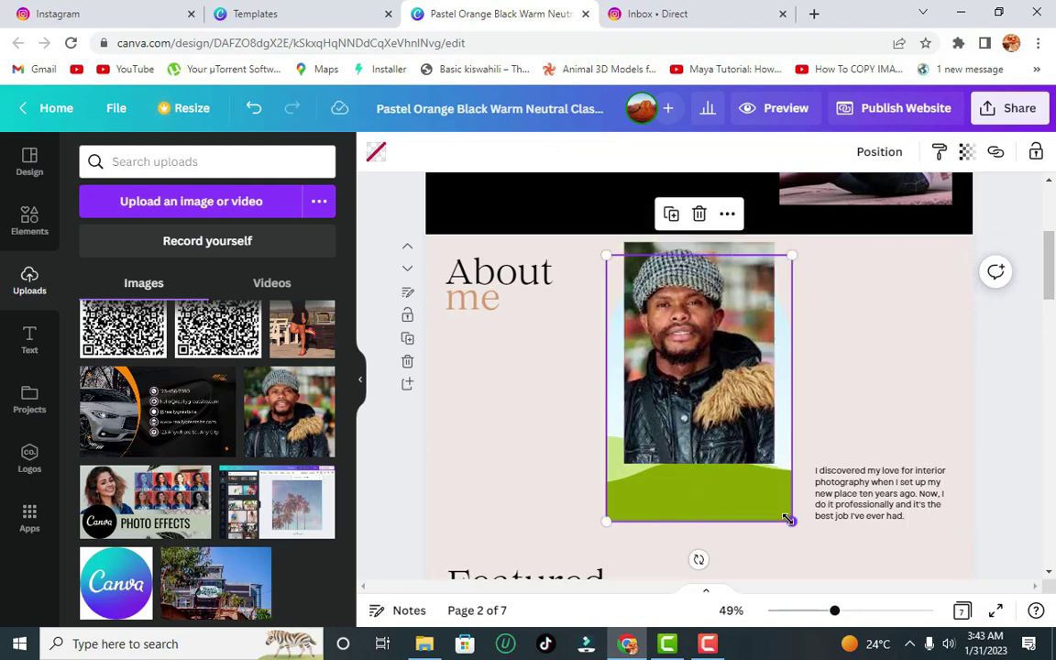
drag(789, 519, 756, 469)
click(738, 317)
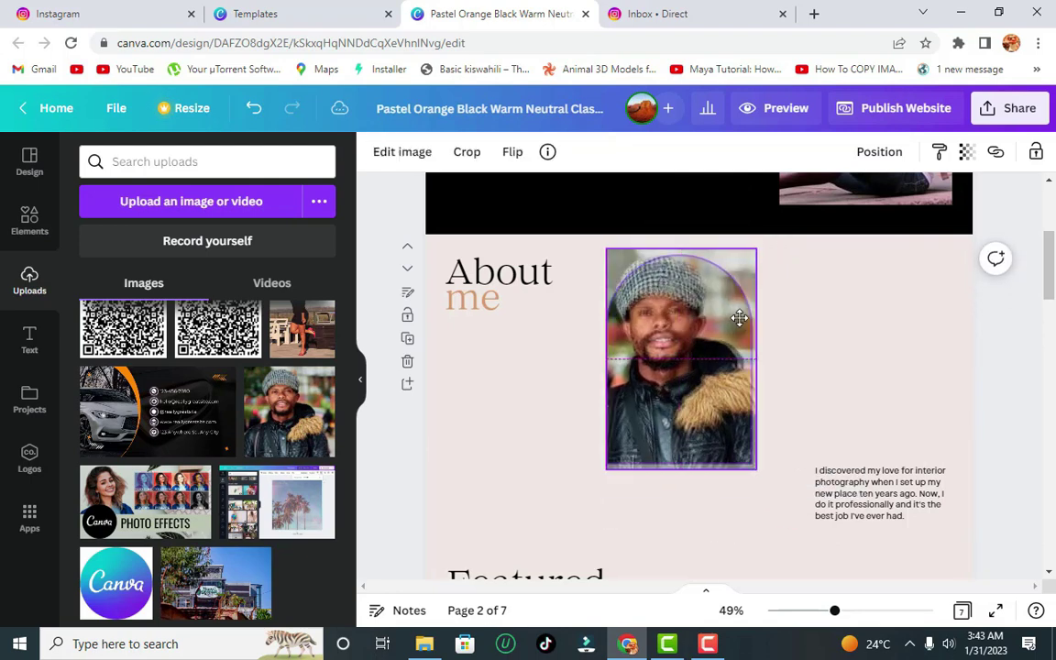
drag(700, 327, 721, 381)
click(822, 487)
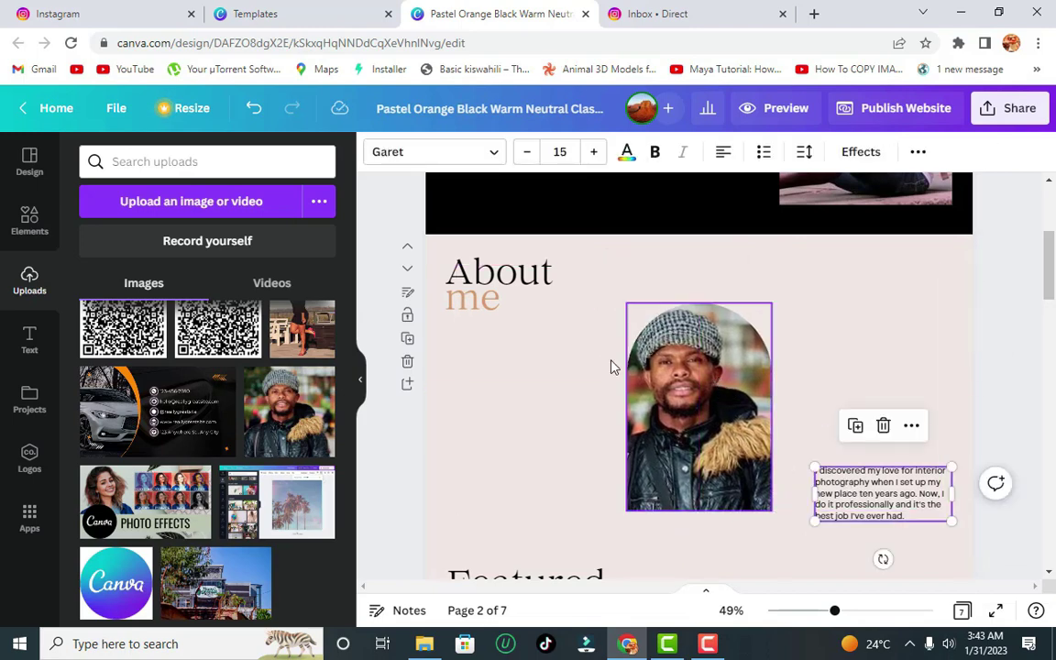
click(510, 306)
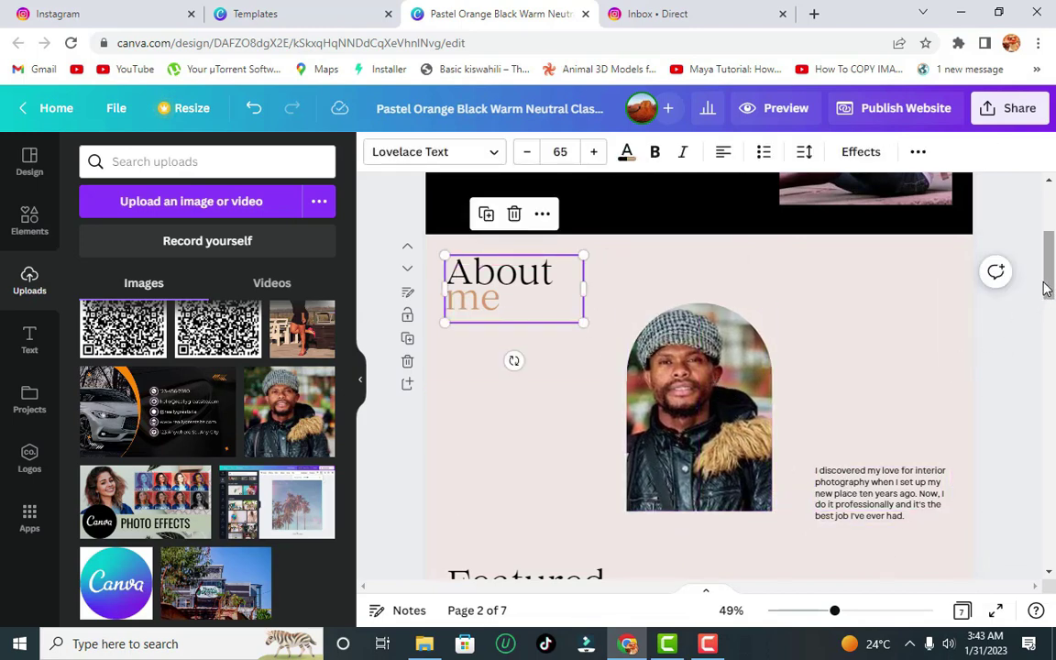
drag(1047, 288, 1047, 351)
- Delete both Featured work sample photos, including the living-room one
click(586, 330)
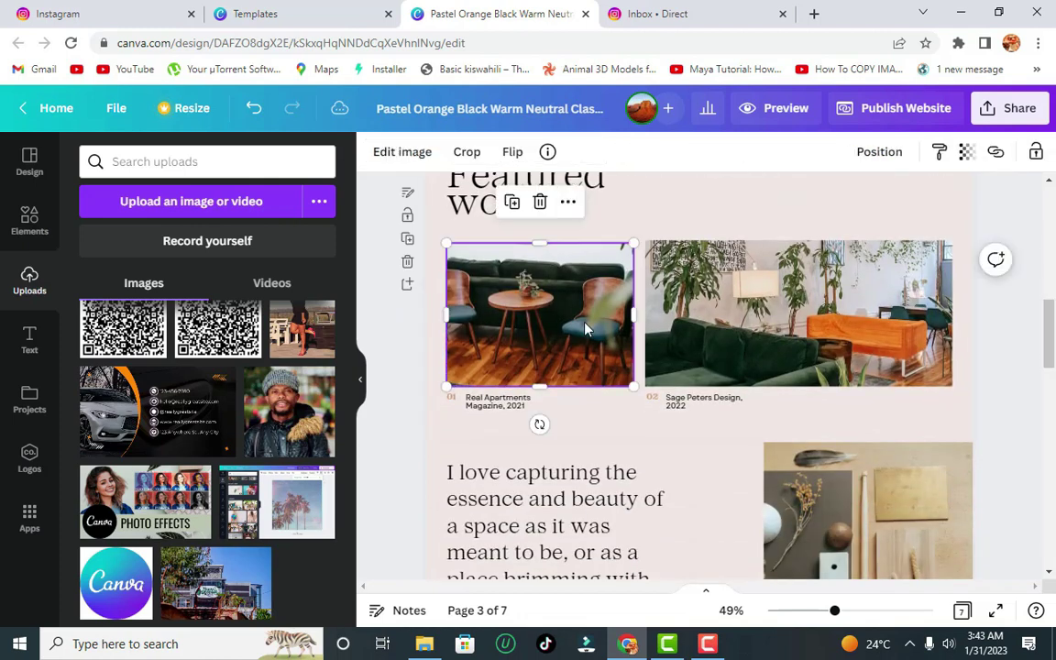
click(540, 202)
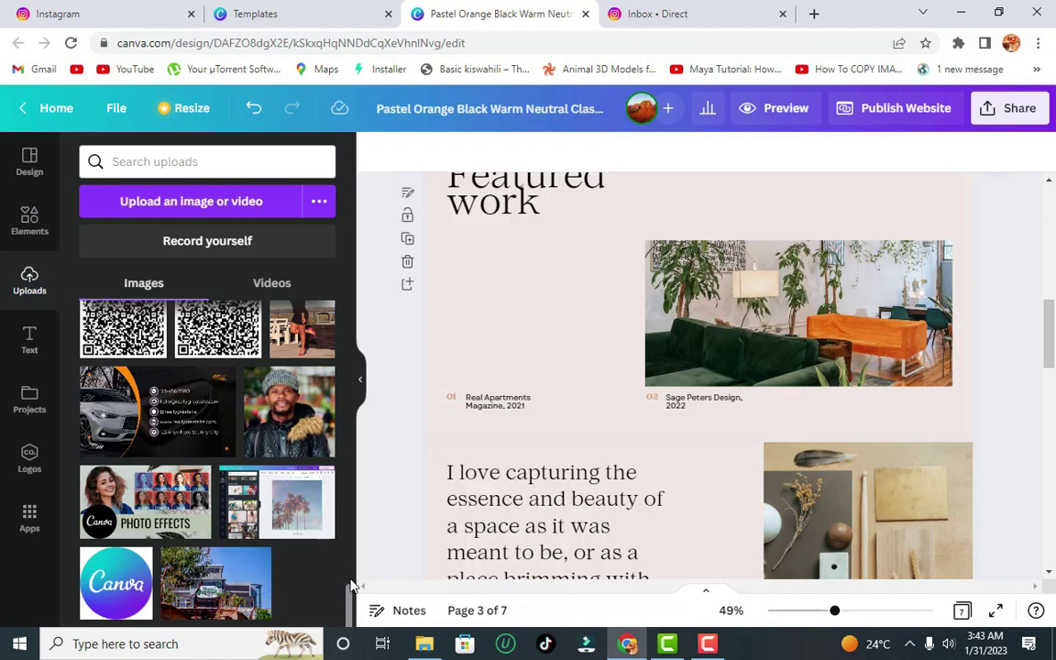
drag(351, 605, 363, 502)
click(735, 338)
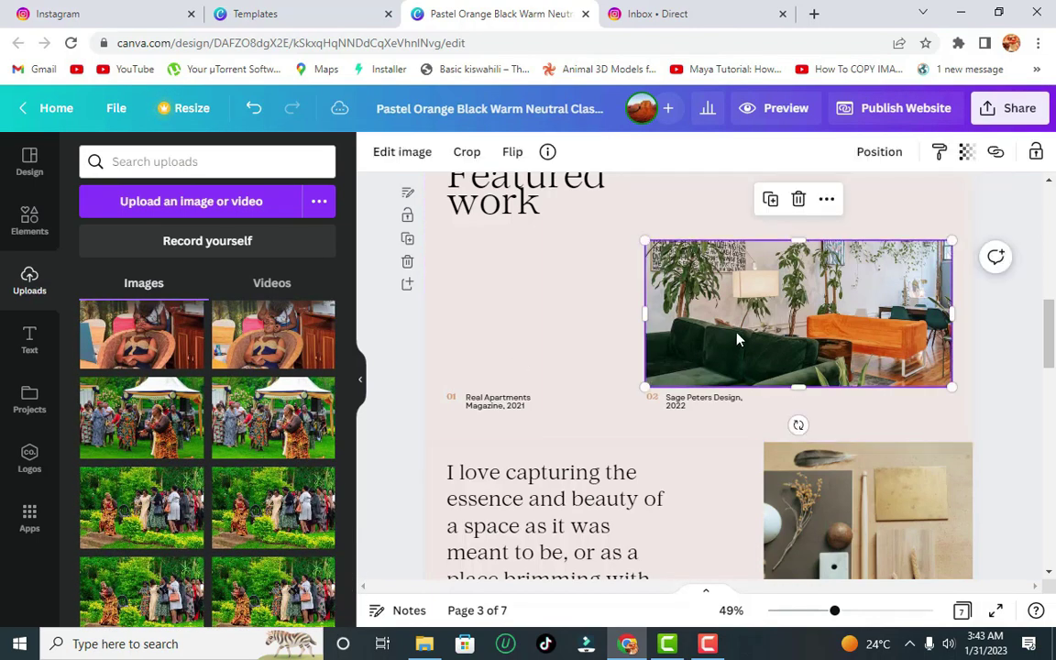
click(800, 200)
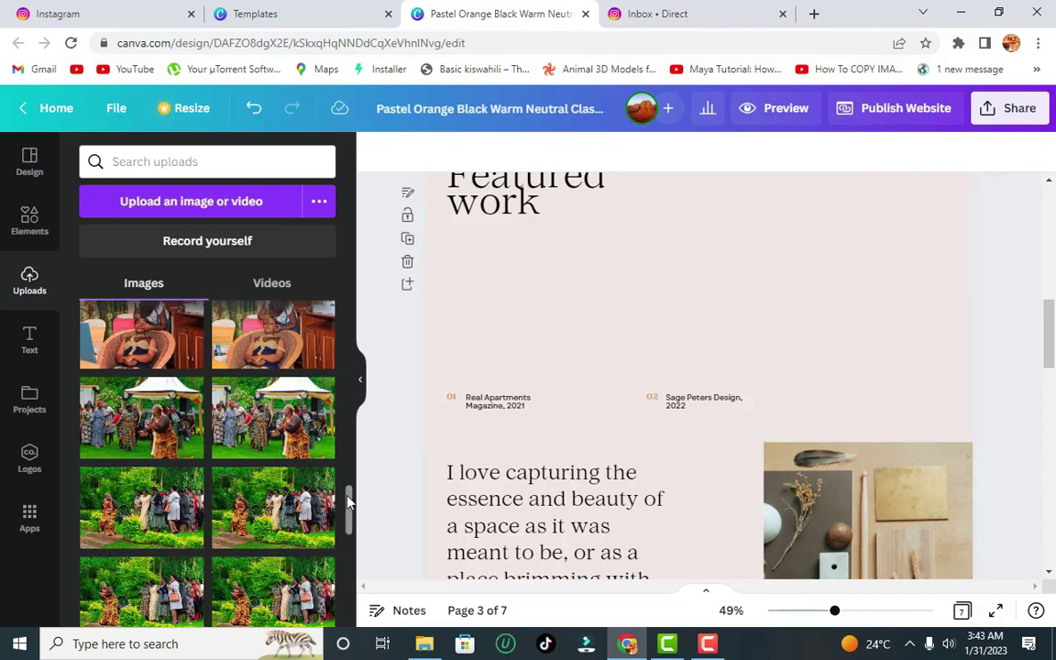
drag(350, 524, 363, 472)
scroll(326, 443, down, 3)
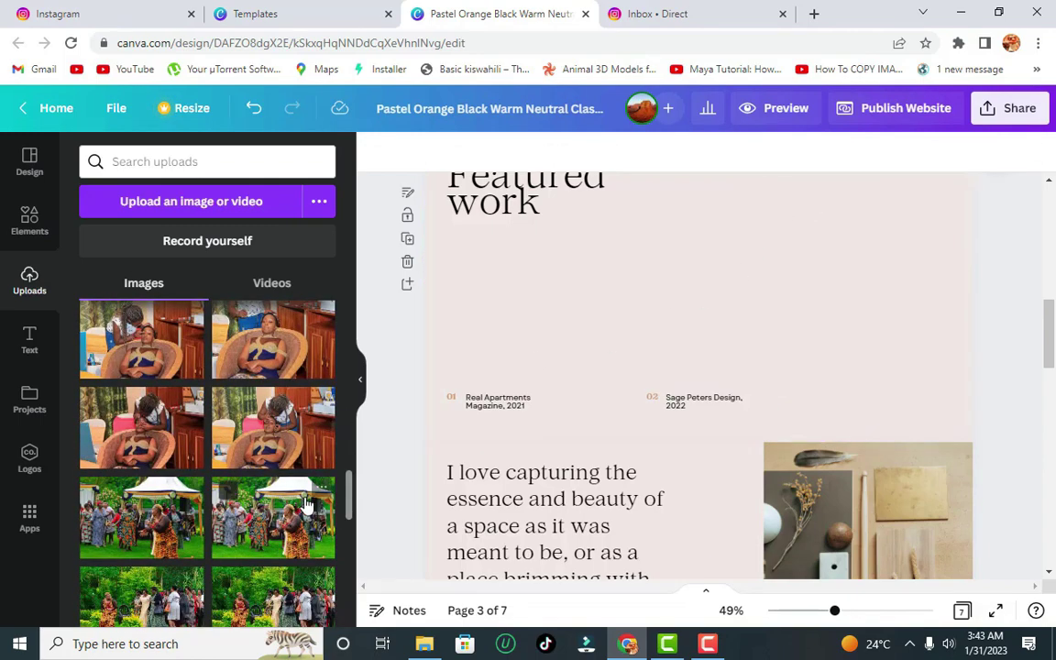
- Place the crowd and woman-in-chair uploads on the page, resized and lined up with the captions
drag(302, 502, 915, 203)
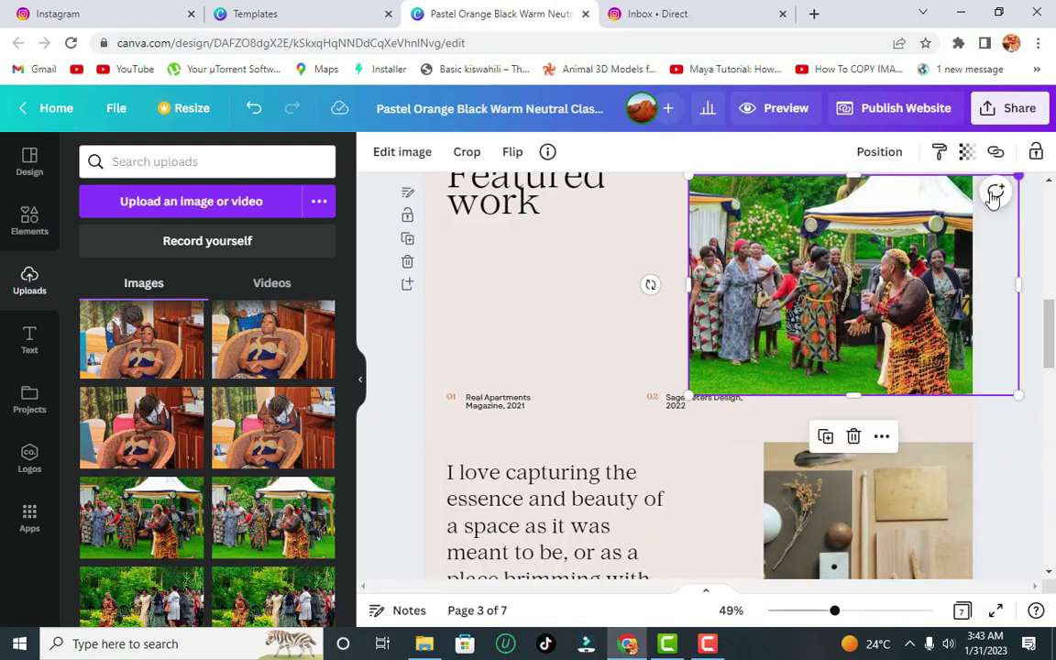
drag(995, 197, 954, 212)
drag(917, 275, 926, 257)
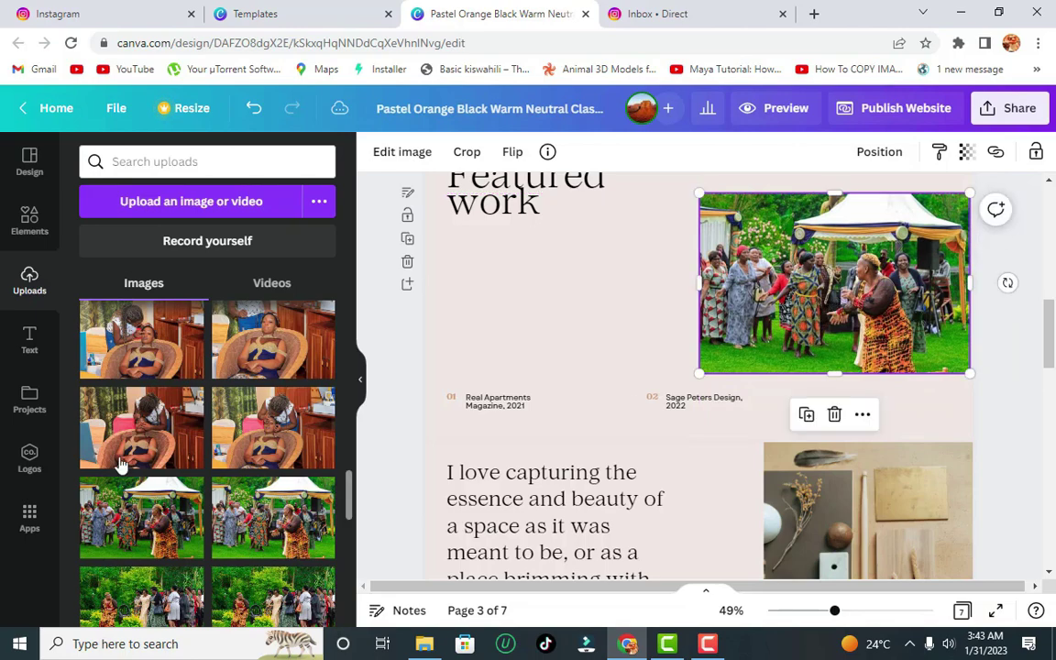
drag(137, 408, 474, 274)
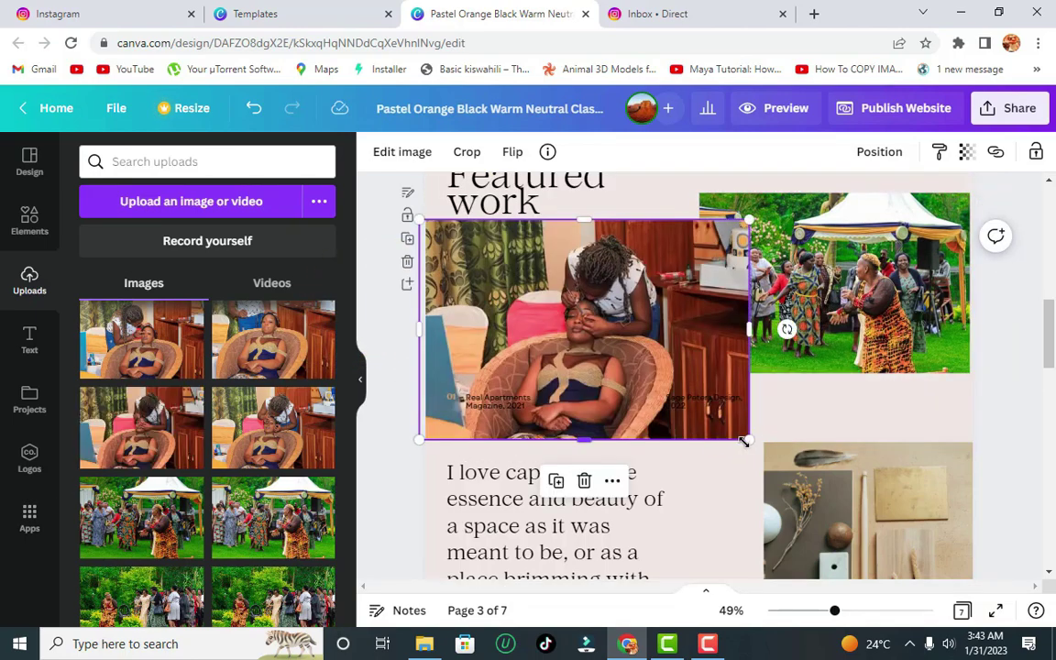
drag(745, 442, 636, 359)
drag(518, 268, 528, 265)
drag(758, 282, 763, 298)
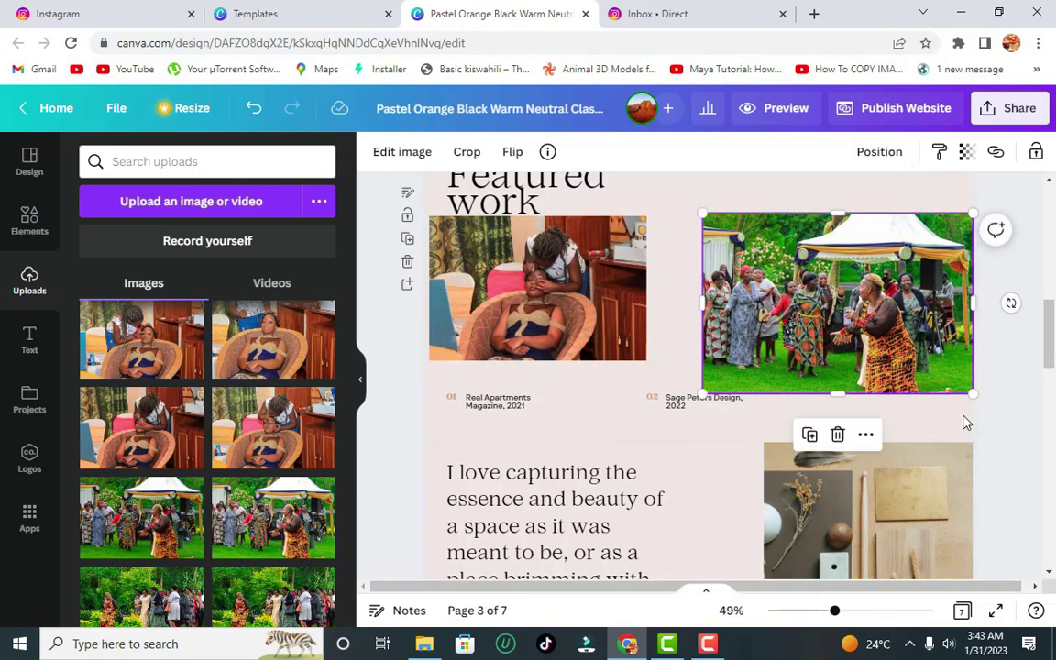
drag(849, 395, 847, 360)
- Delete the extra crowd photo, leaving the woman-in-chair photo in the left slot
click(839, 404)
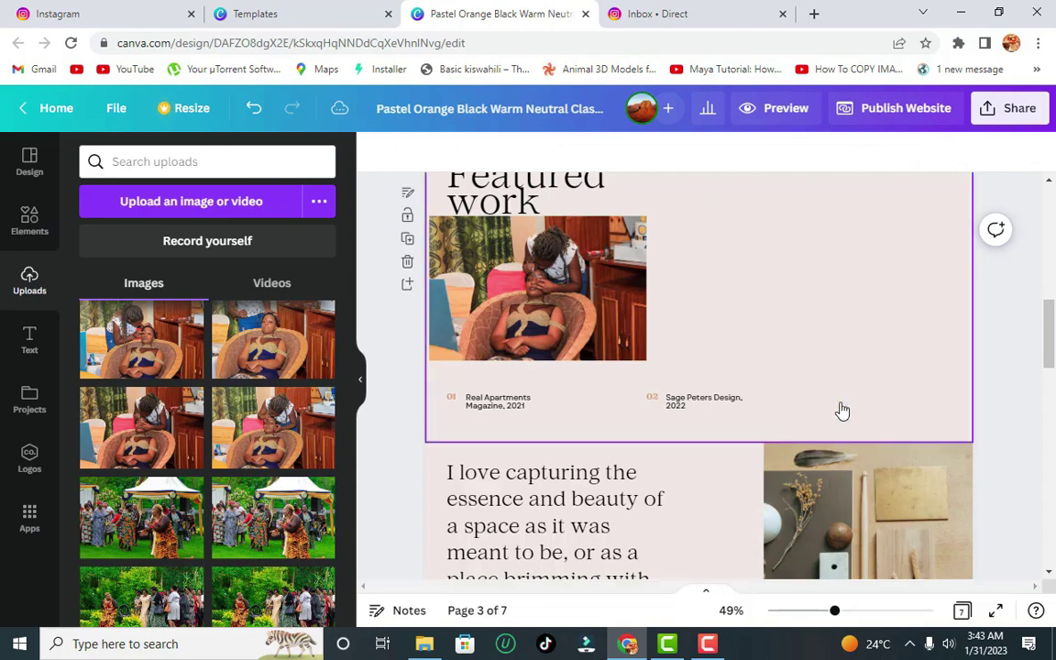
click(403, 362)
click(33, 224)
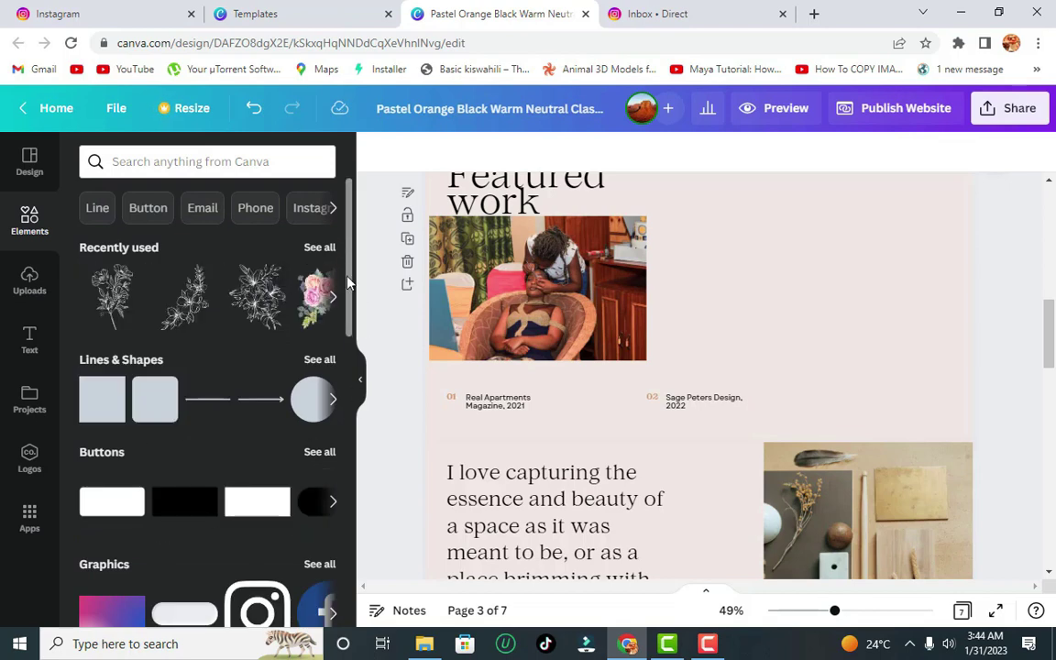
- Search Elements for 'frame' and add a landscape frame to the right Featured work slot
scroll(311, 257, down, 2)
scroll(351, 419, down, 2)
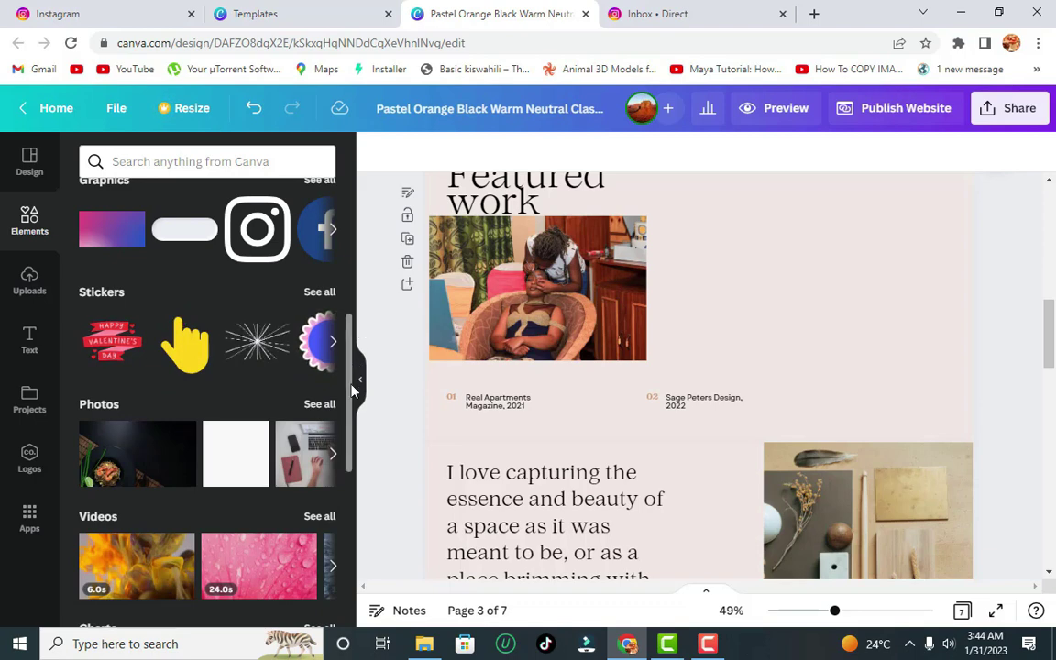
scroll(354, 312, up, 4)
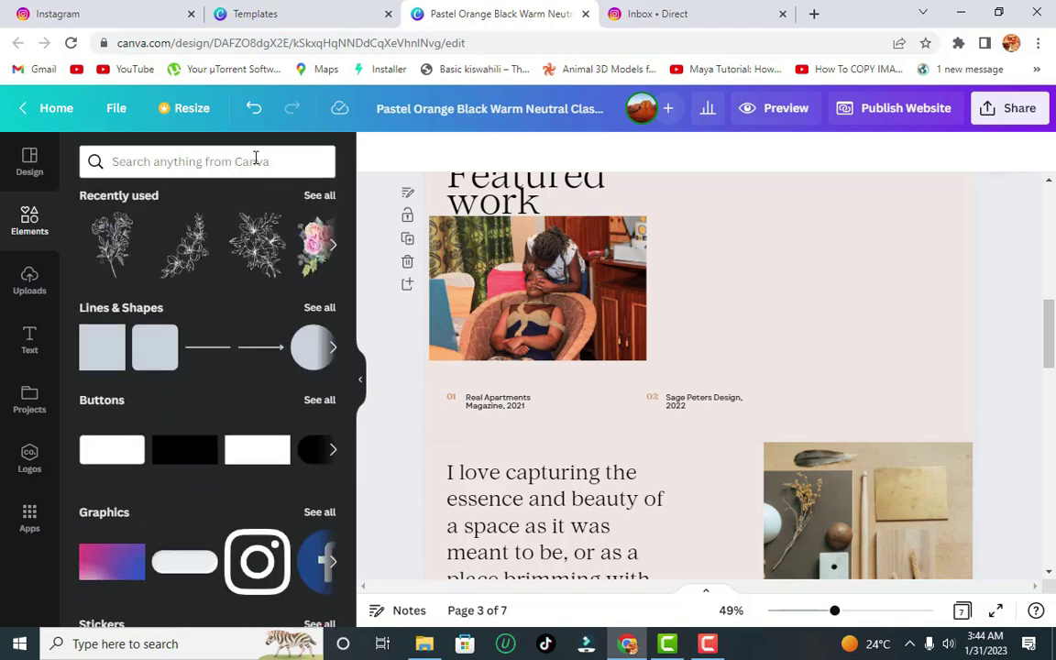
click(256, 160)
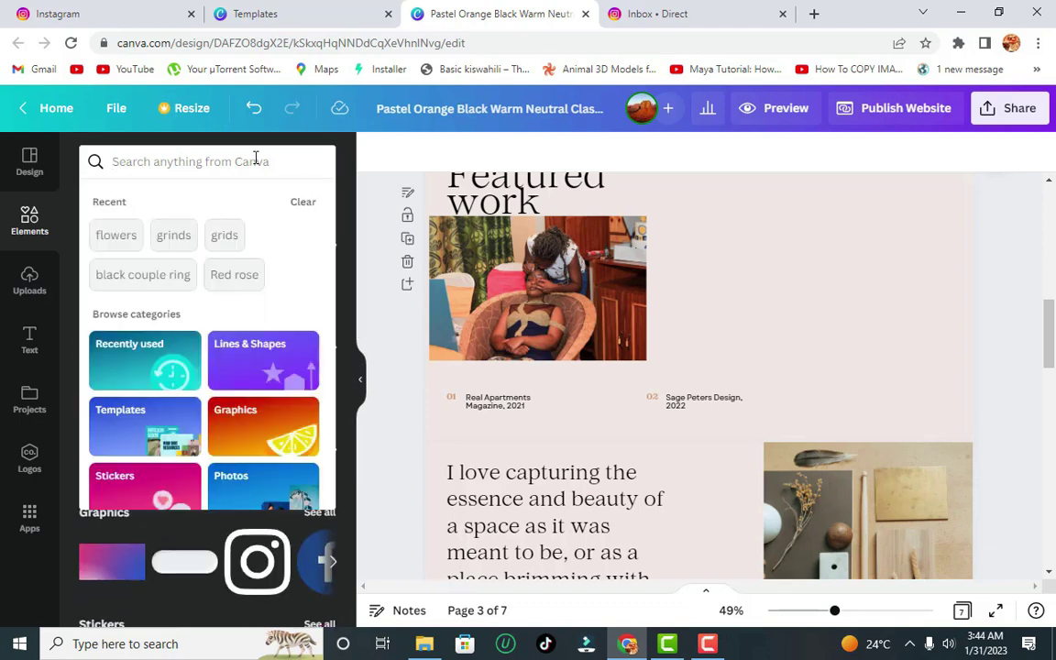
text(f)
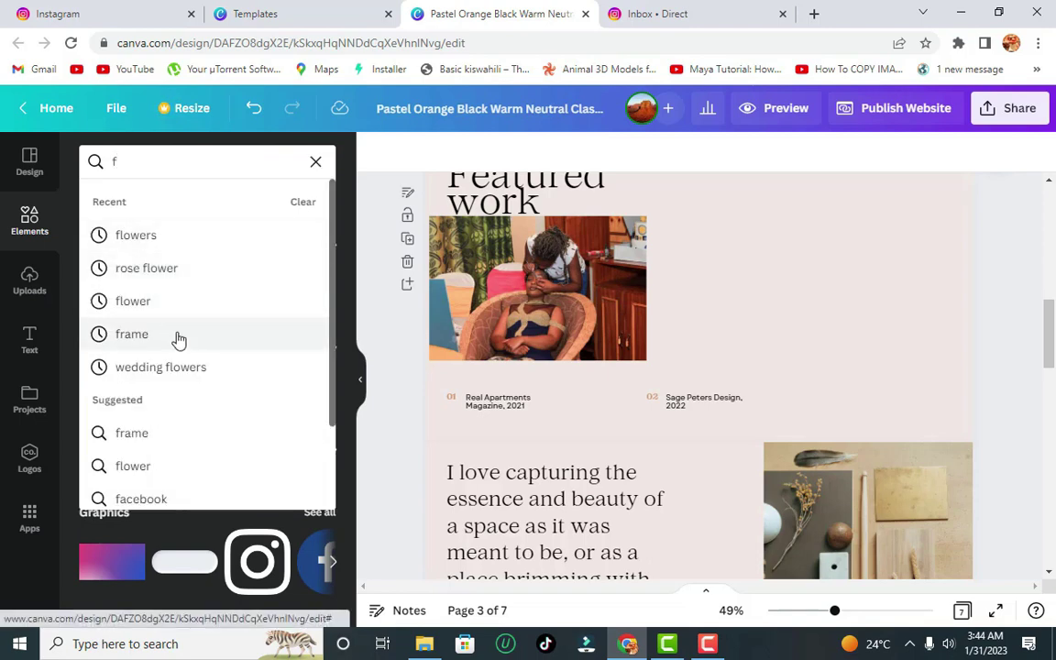
click(131, 334)
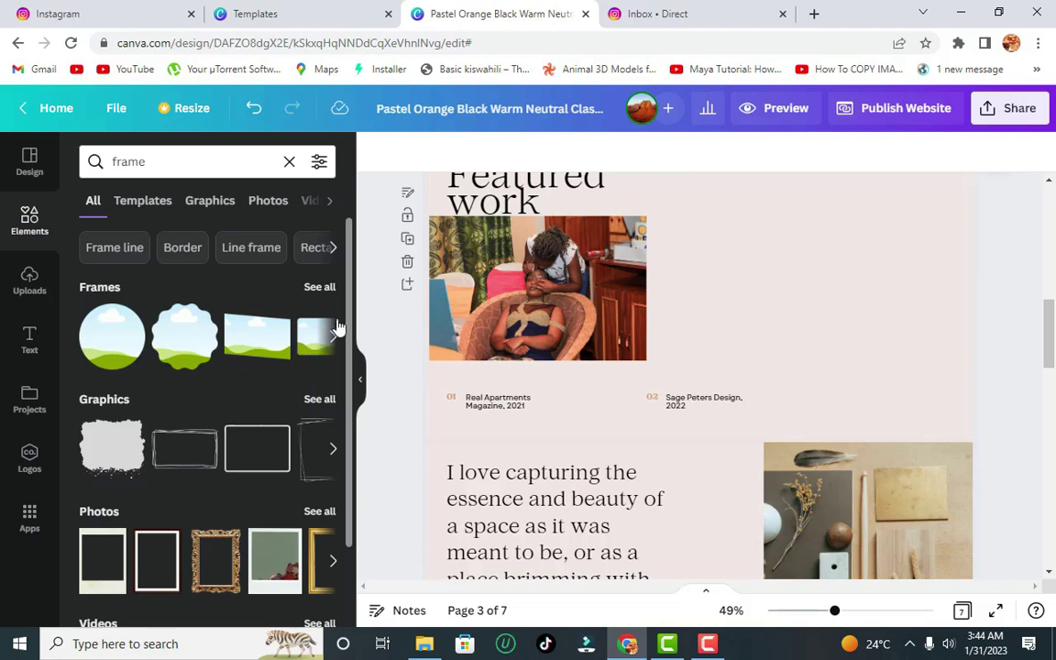
scroll(302, 339, down, 1)
drag(257, 246, 836, 325)
drag(536, 231, 537, 189)
- Fill the landscape frame with the uploaded crowd celebration photo
click(791, 324)
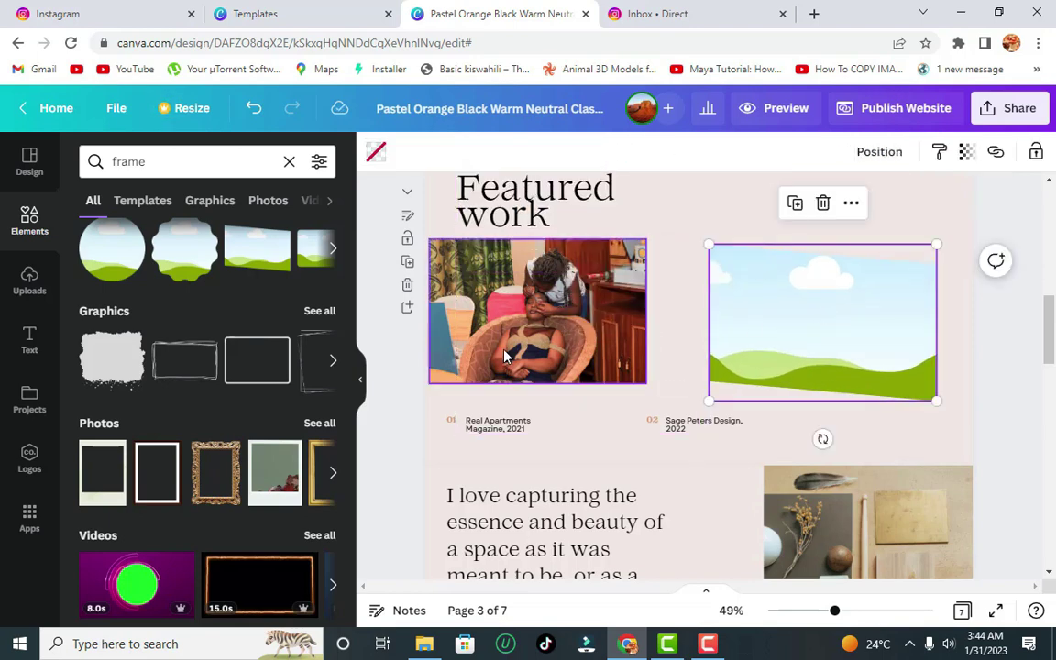
click(29, 280)
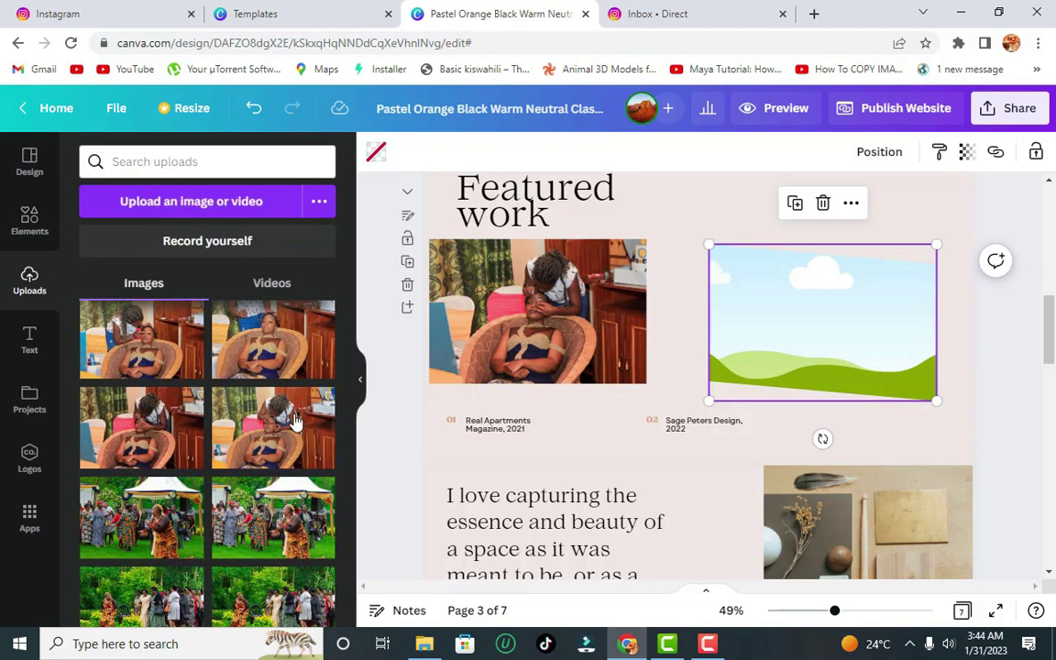
drag(141, 516, 807, 308)
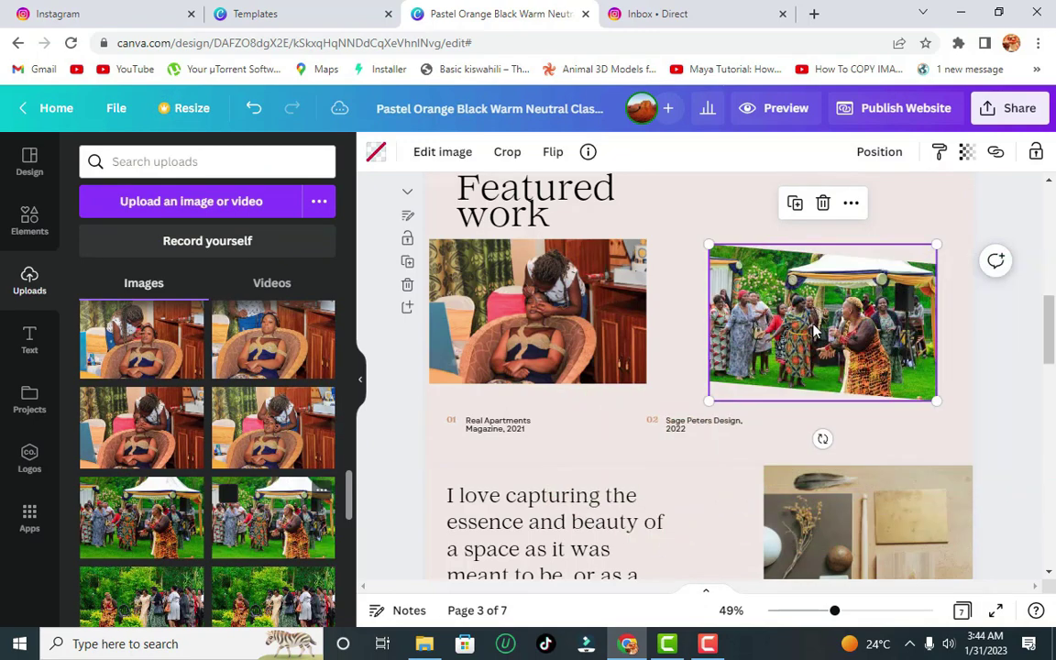
click(963, 342)
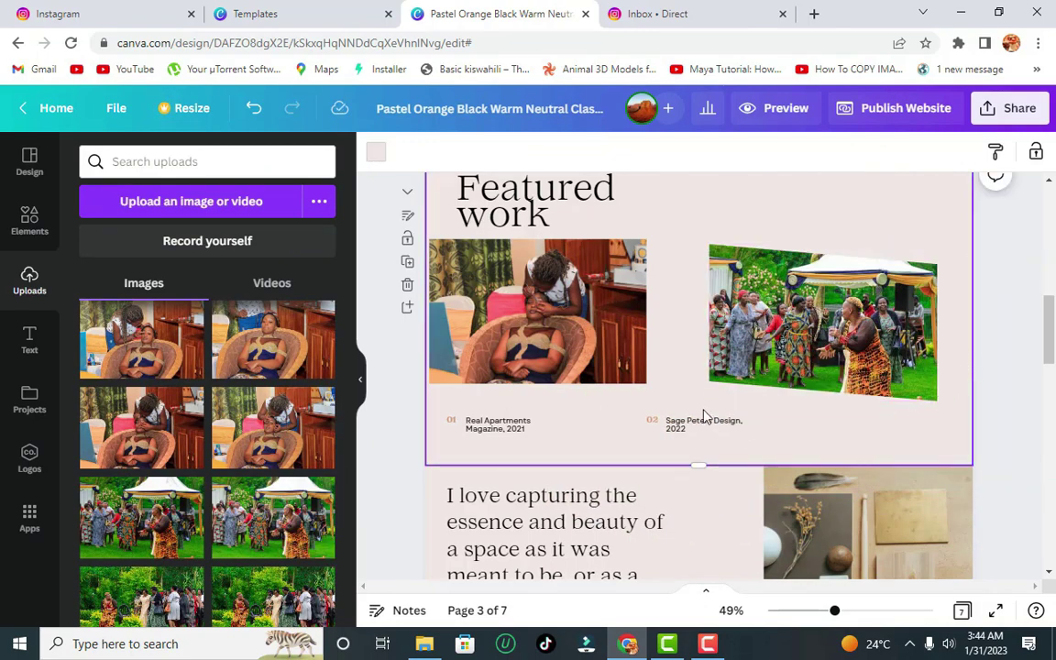
click(504, 306)
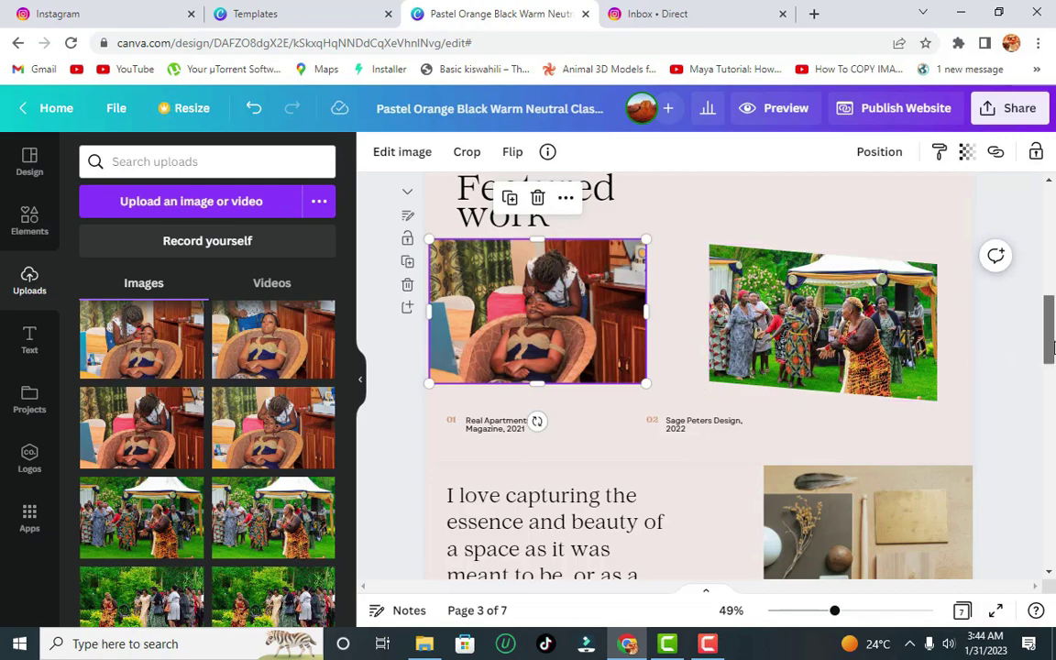
- Replace the first two sample photo credits with 'Beauty Photography' and 'Events Photography'
scroll(1047, 347, down, 5)
click(554, 298)
click(486, 200)
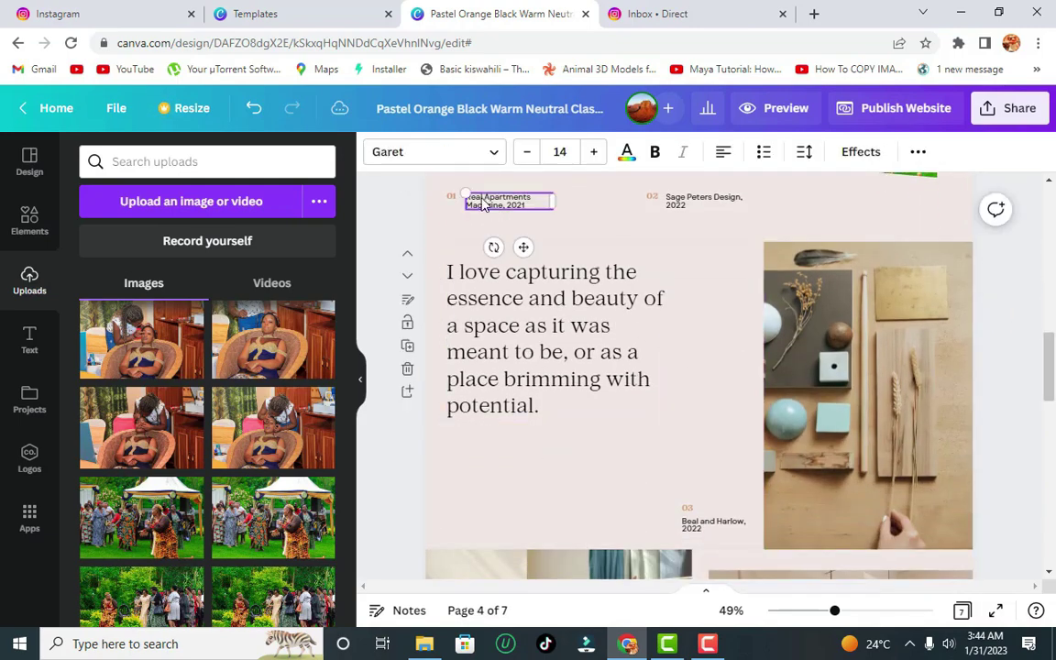
click(483, 199)
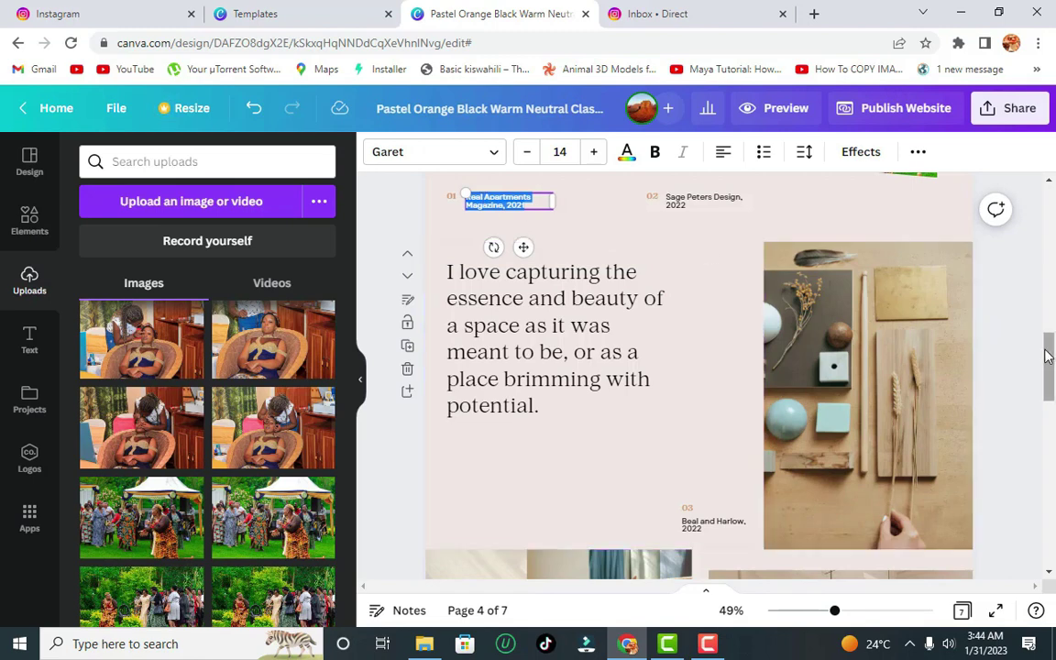
text(Wed)
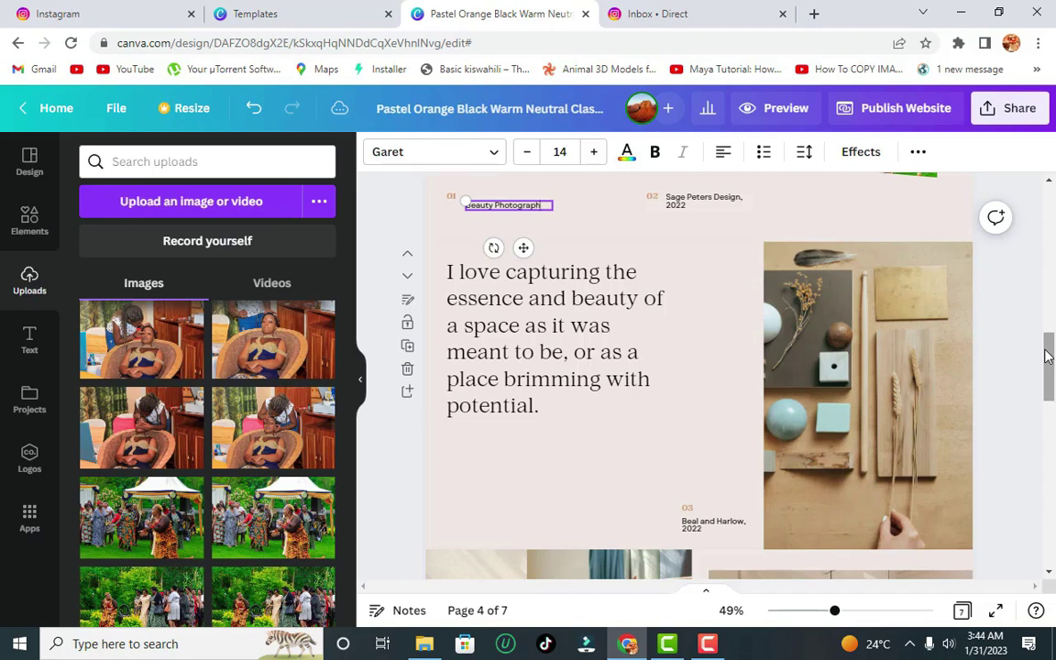
click(719, 206)
click(717, 205)
text(Eve)
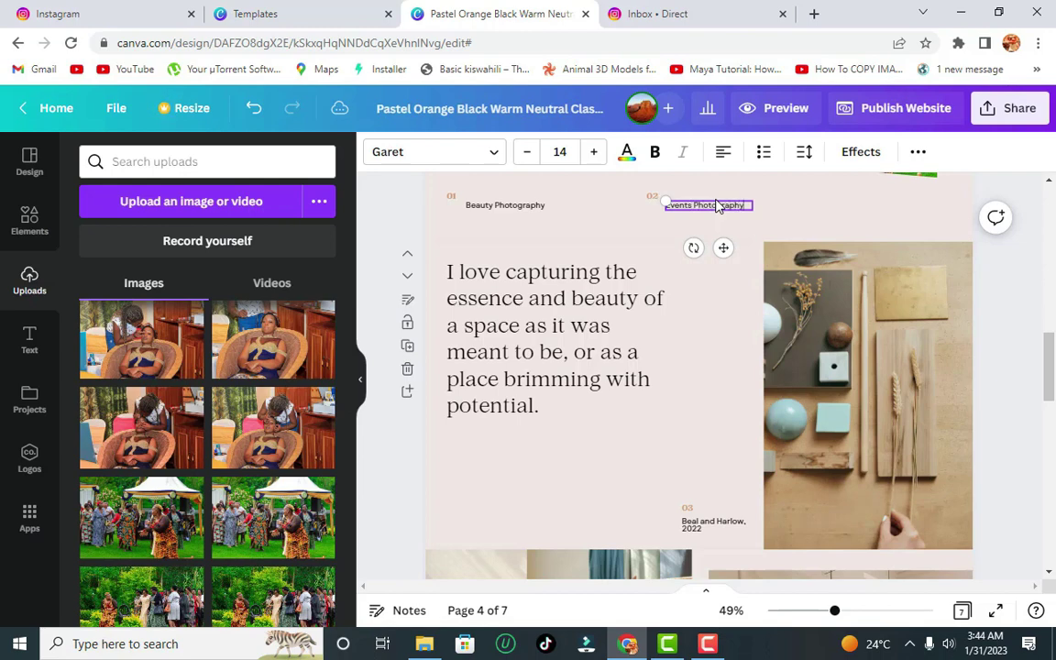
text(nts Photography)
click(796, 337)
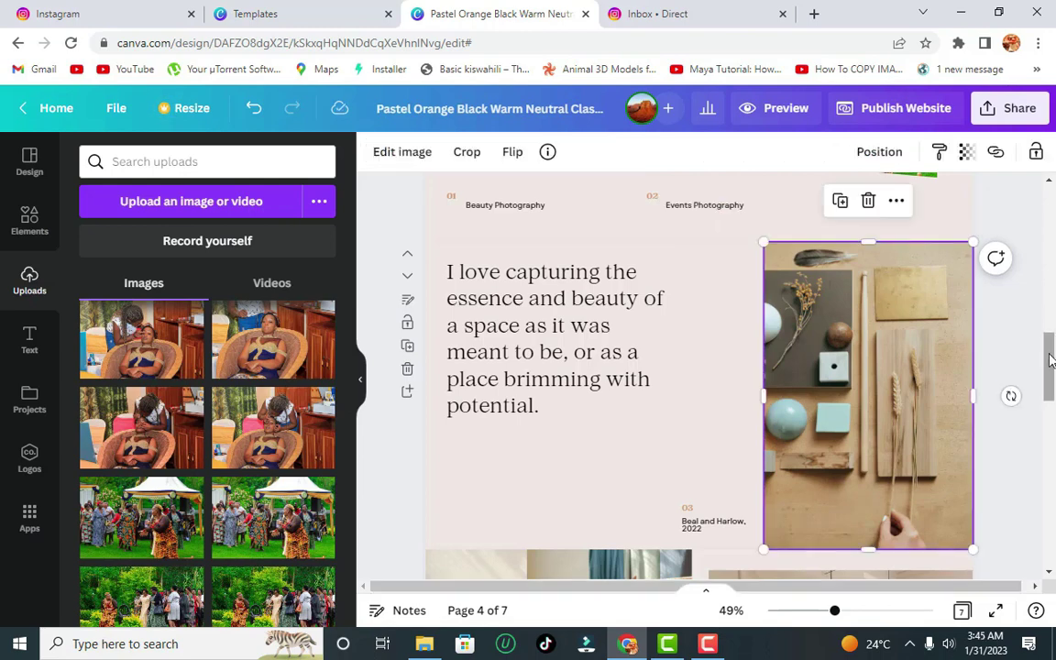
- Delete the moodboard photo and place an 'interior home' living-room photo from Elements
scroll(1051, 361, down, 5)
scroll(1044, 356, up, 5)
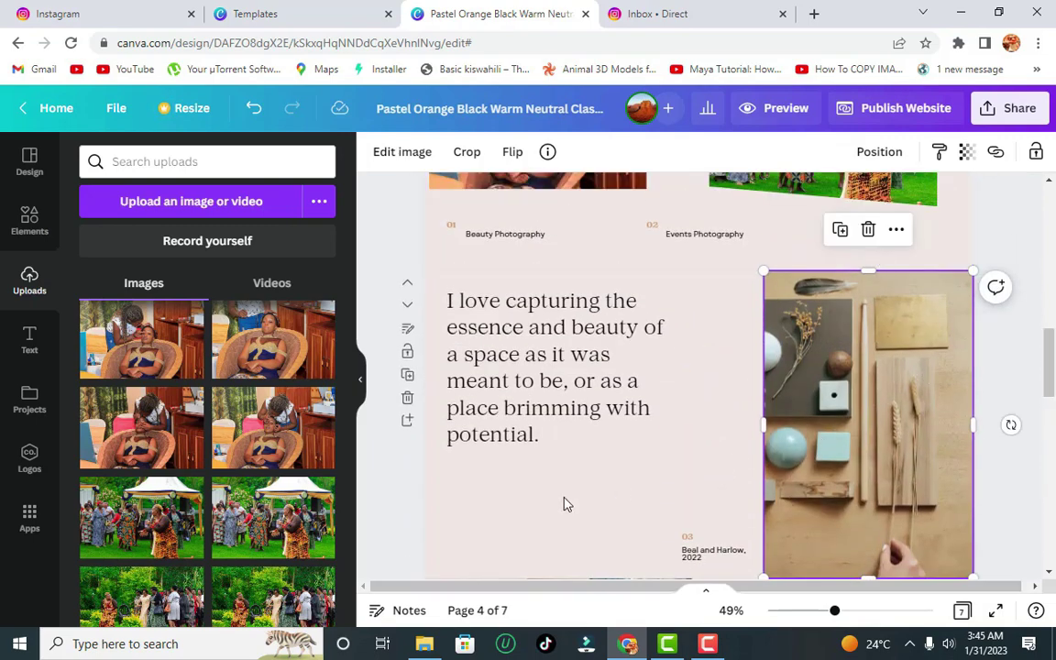
click(868, 229)
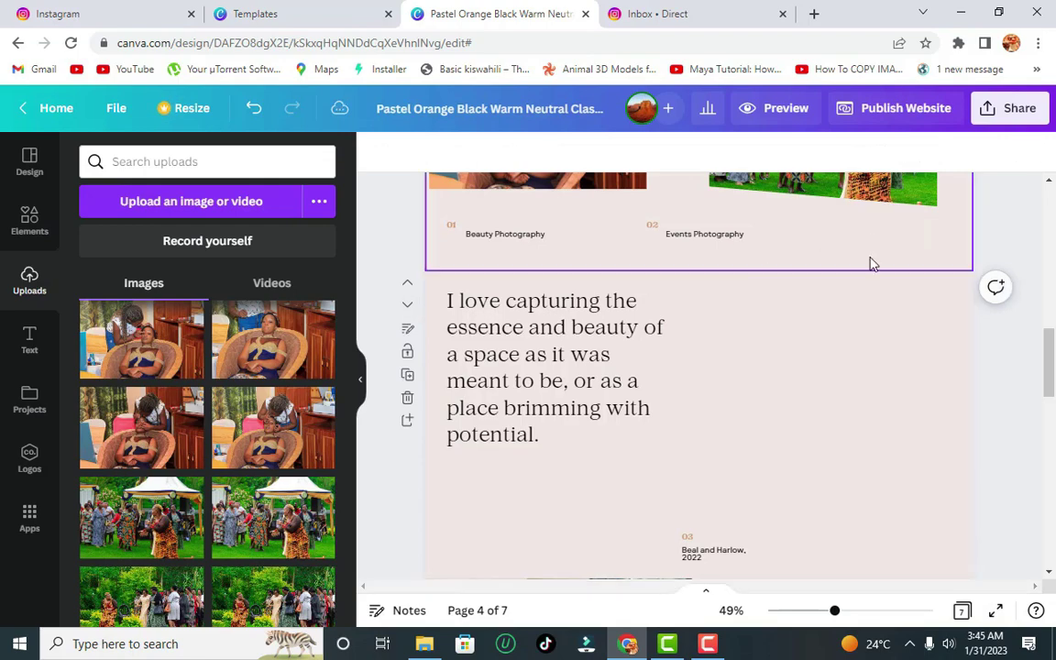
click(36, 216)
click(161, 160)
drag(168, 162, 83, 154)
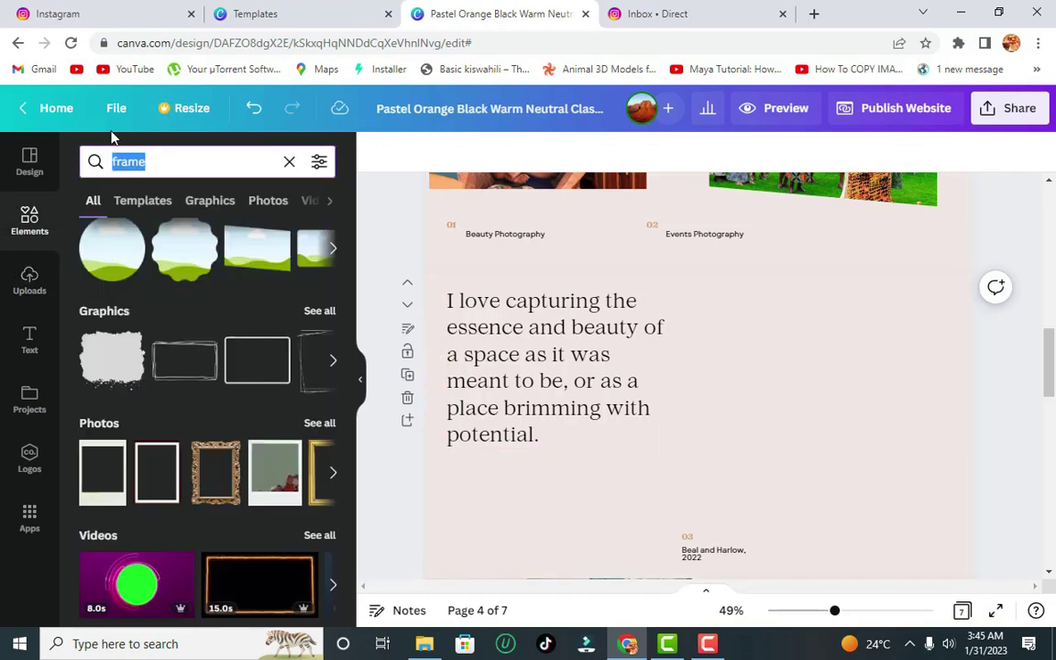
text(interor)
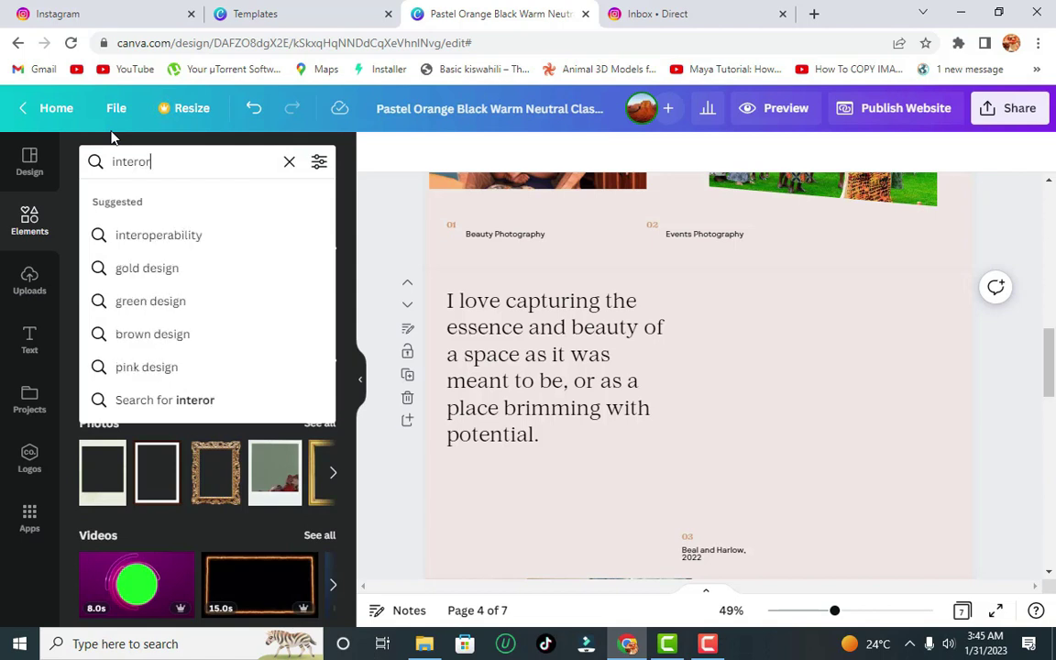
key(BackSpace)
key(BackSpace)
text(io)
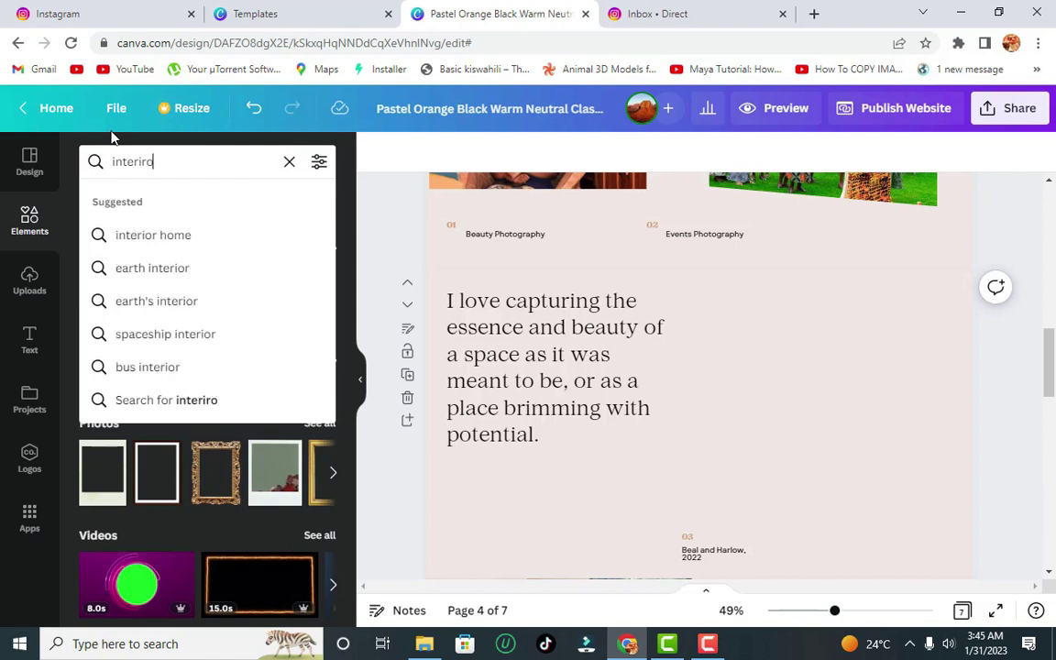
key(BackSpace)
text(r)
click(140, 236)
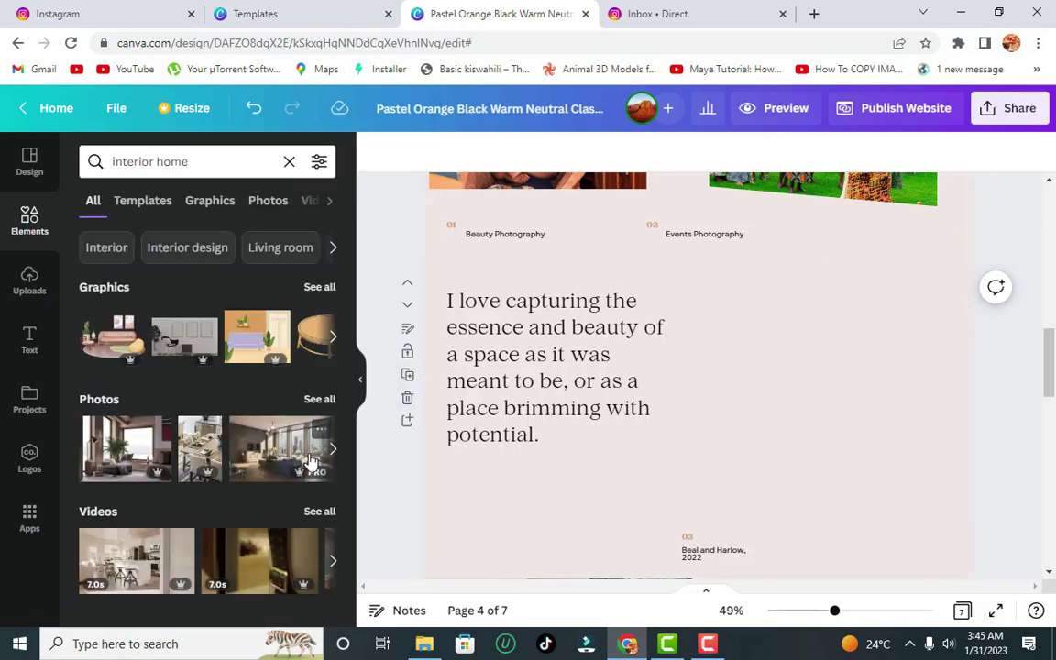
drag(311, 463, 706, 326)
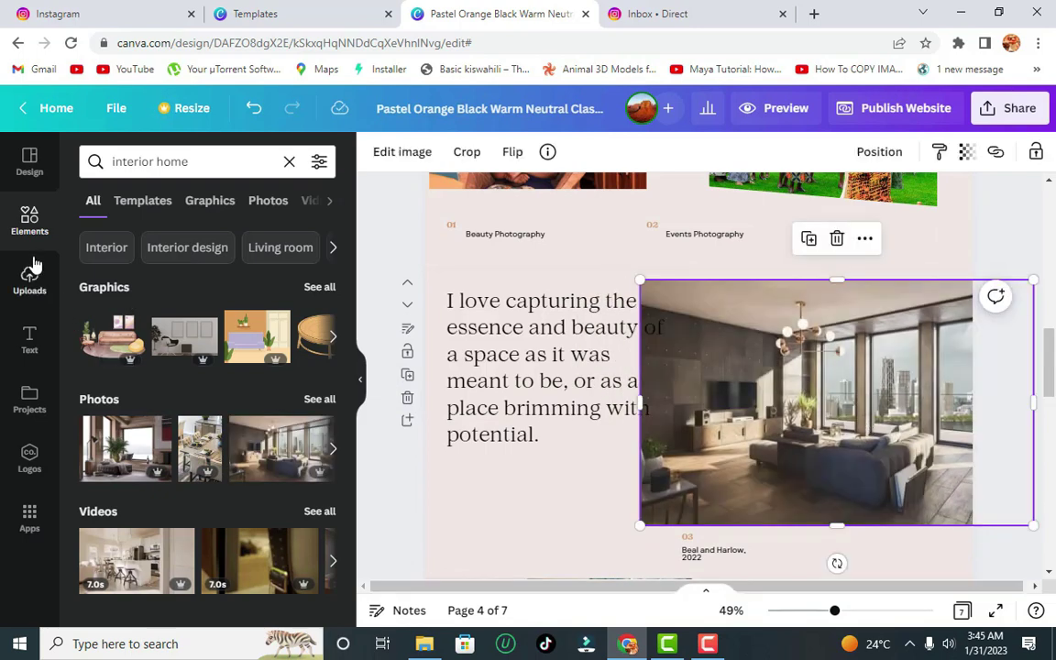
- Add a landscape frame beside the quote, drop the living-room photo in, and resize it
click(28, 225)
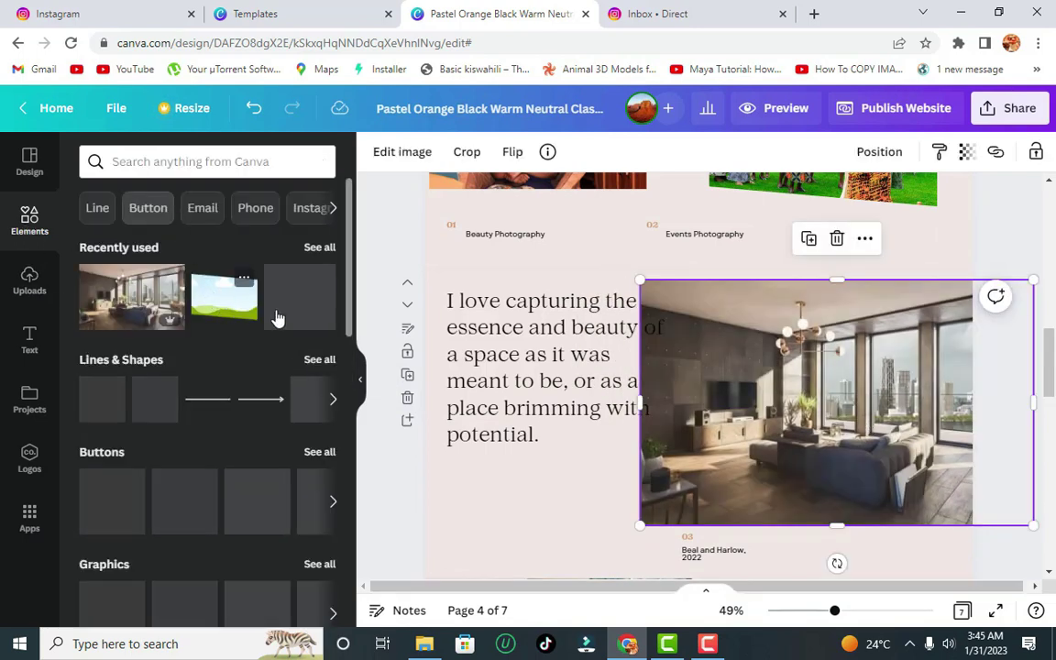
drag(224, 296, 745, 271)
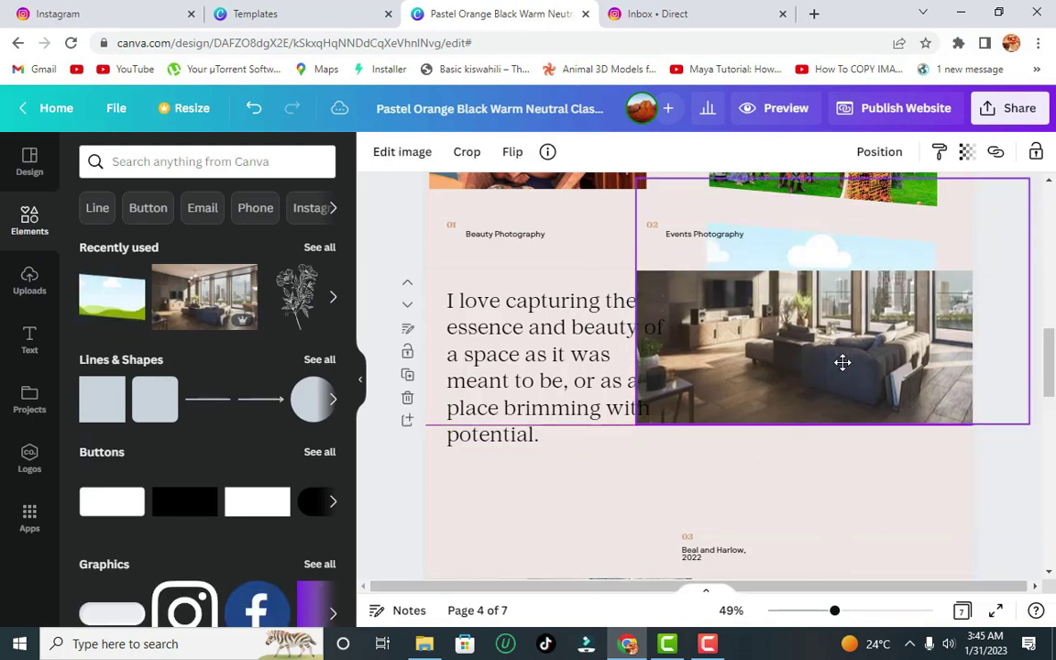
drag(843, 367, 870, 485)
click(817, 266)
drag(816, 266, 871, 252)
right_click(871, 252)
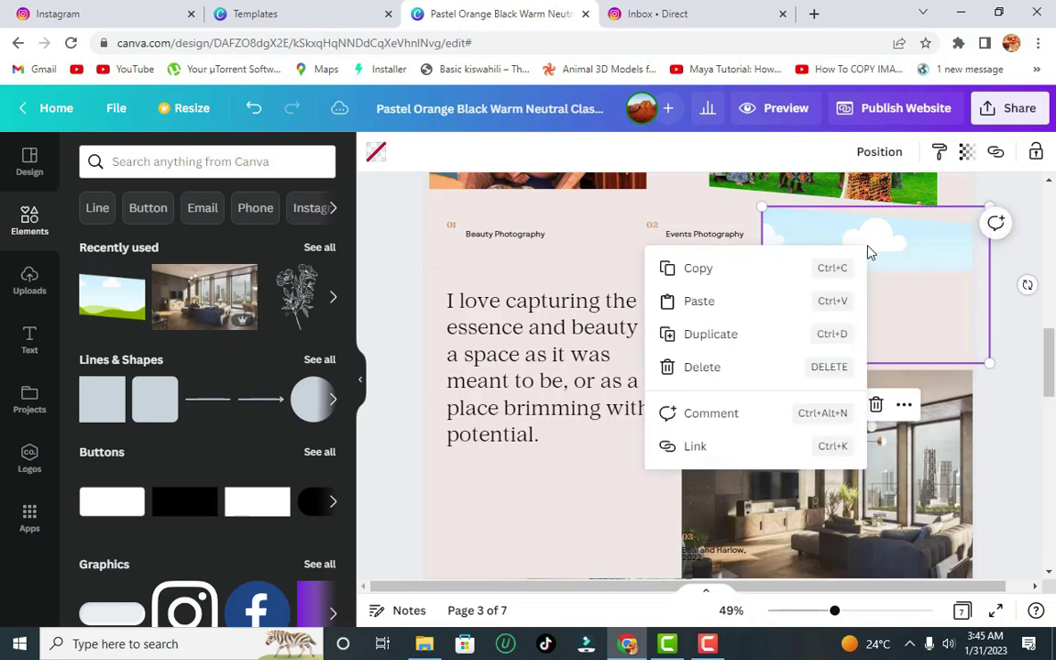
click(922, 239)
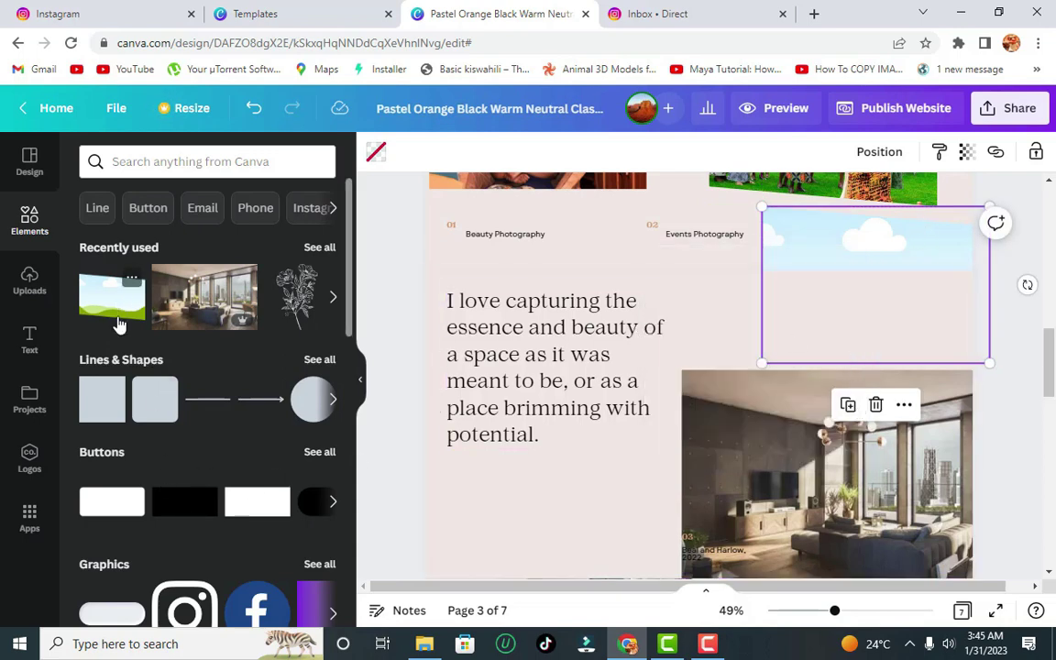
key(Delete)
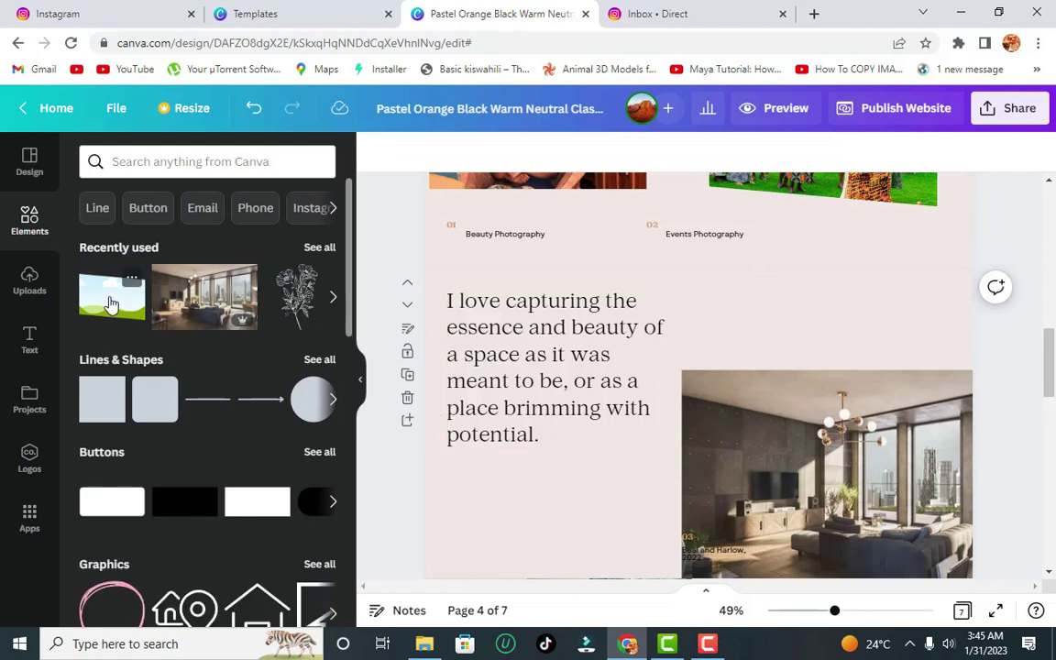
drag(110, 306, 737, 290)
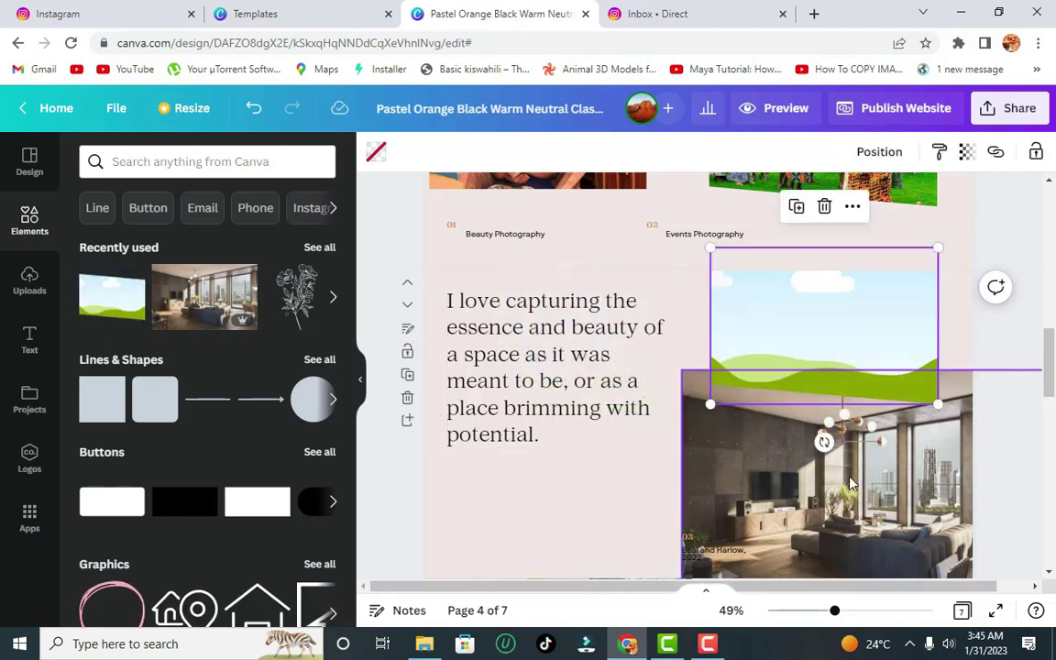
drag(766, 440, 834, 343)
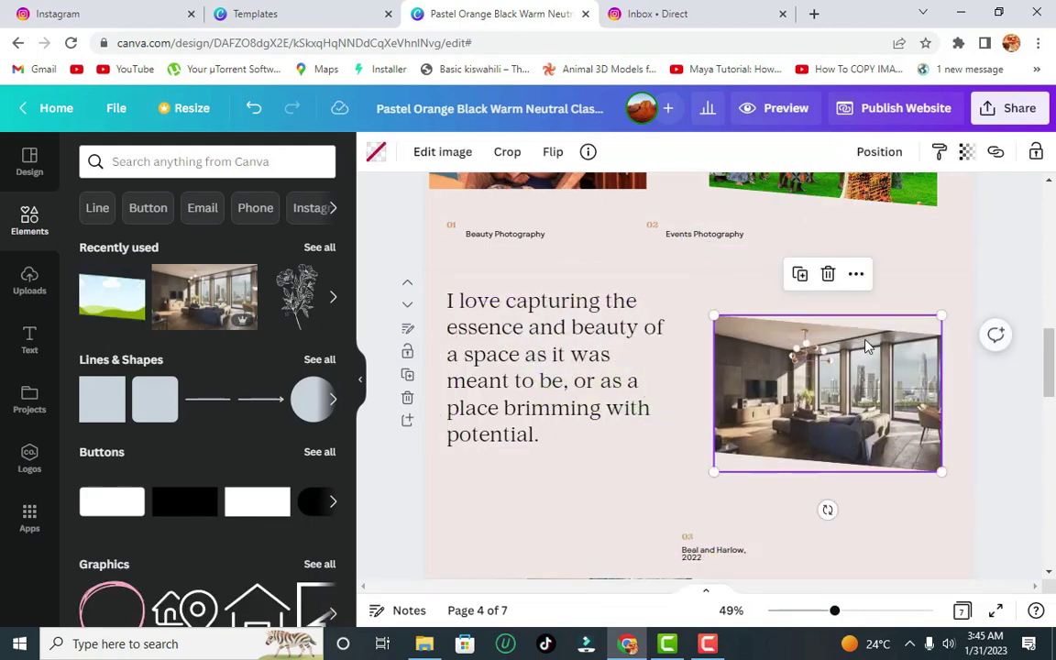
drag(709, 313, 679, 293)
- Duplicate the Experience text group and move the copy lower on the page
scroll(1042, 368, down, 10)
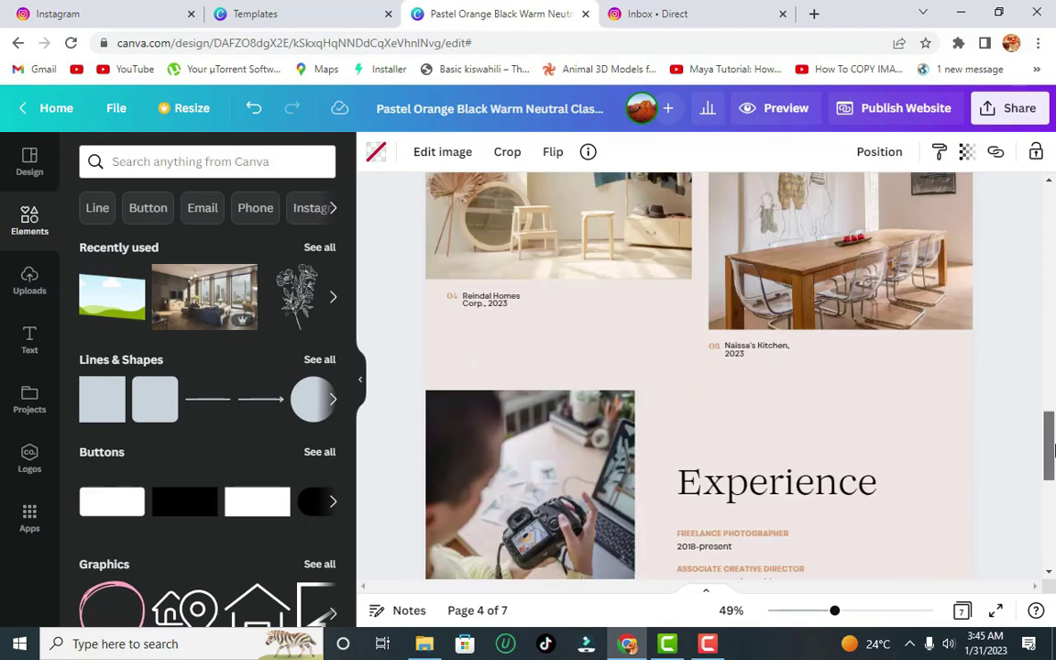
click(532, 430)
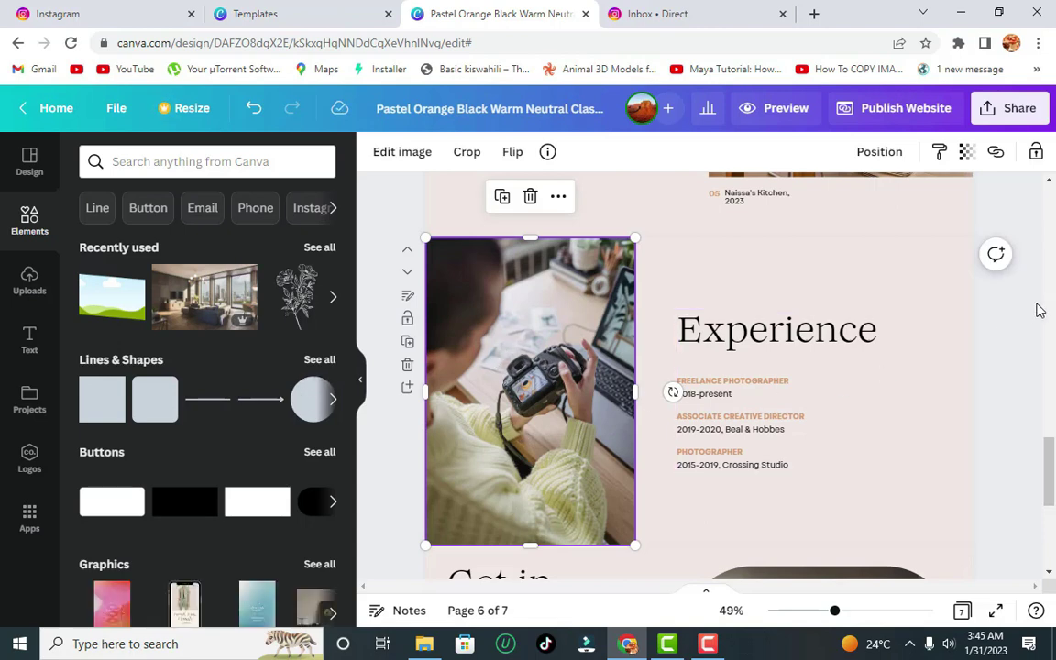
scroll(944, 417, down, 2)
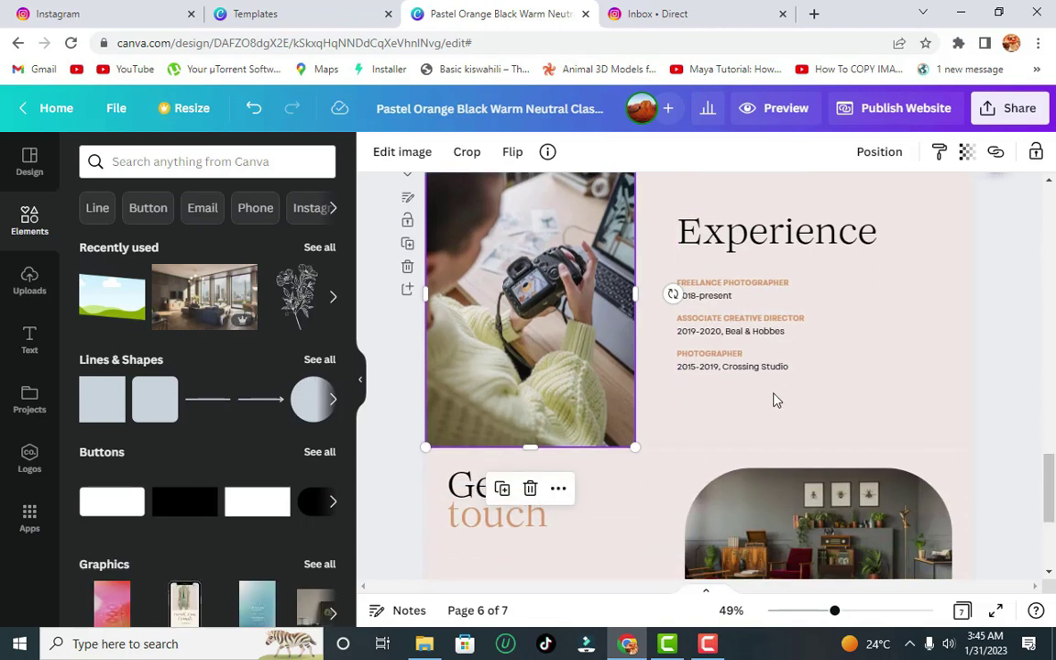
click(724, 369)
double_click(743, 369)
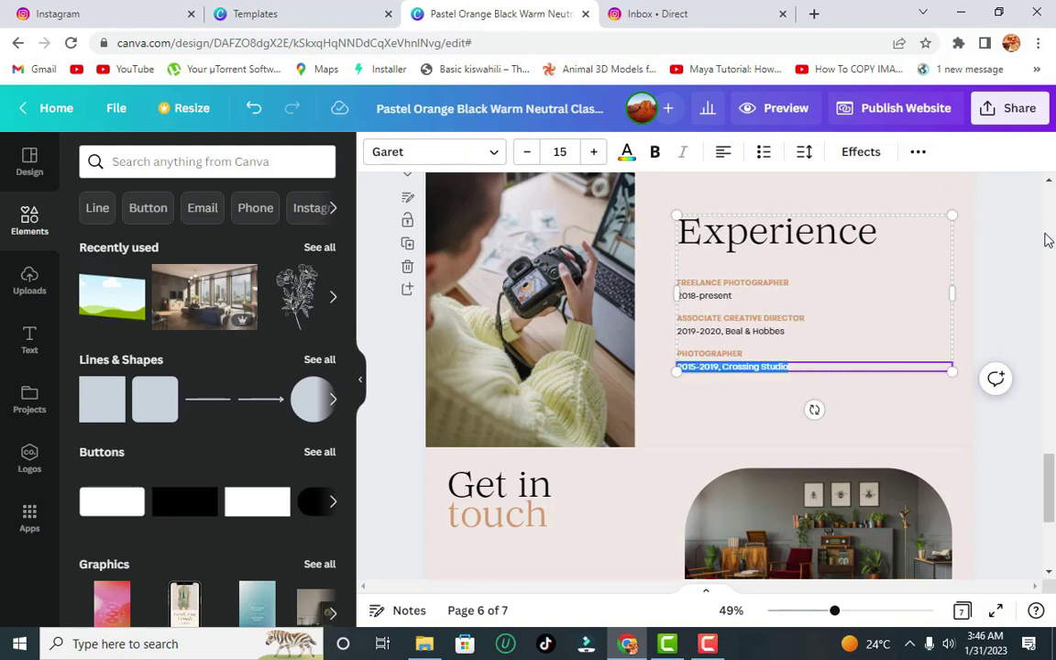
scroll(793, 308, up, 8)
scroll(793, 308, down, 8)
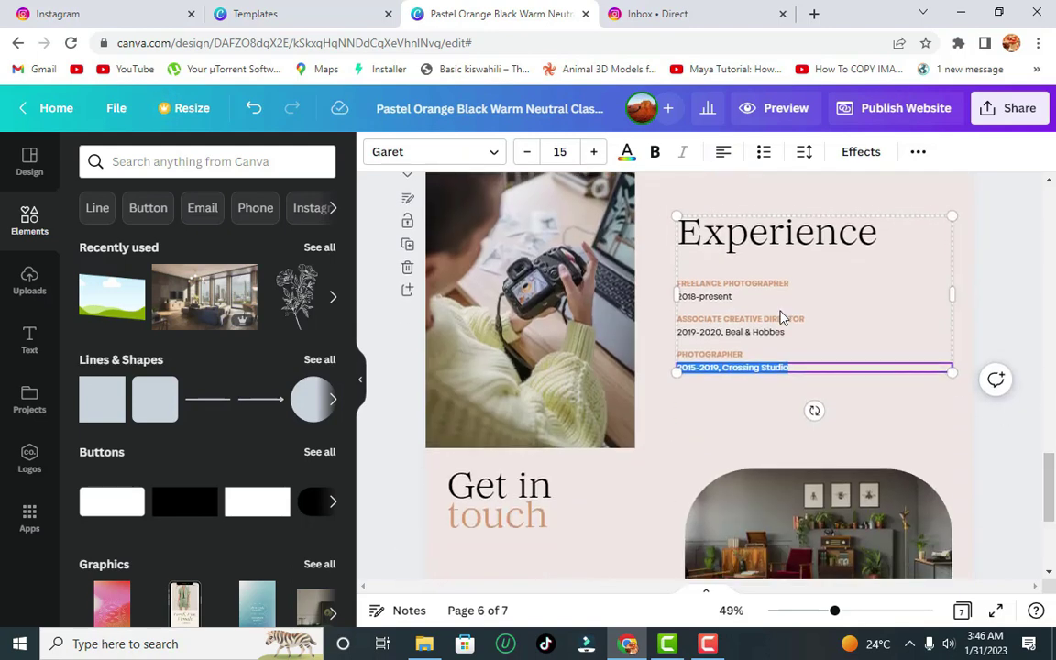
click(768, 242)
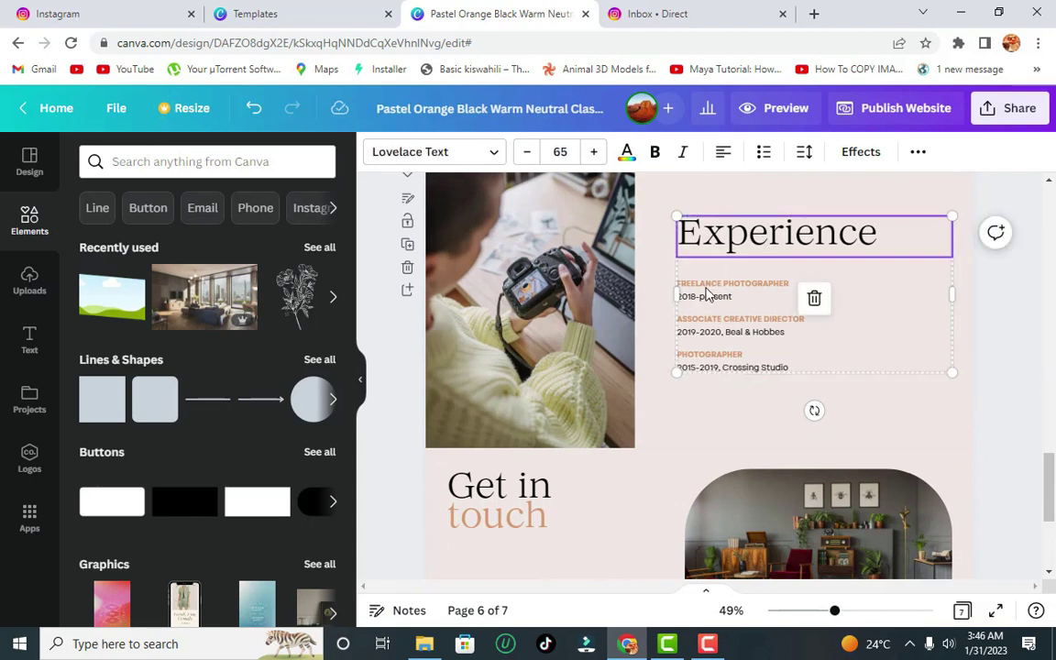
click(806, 367)
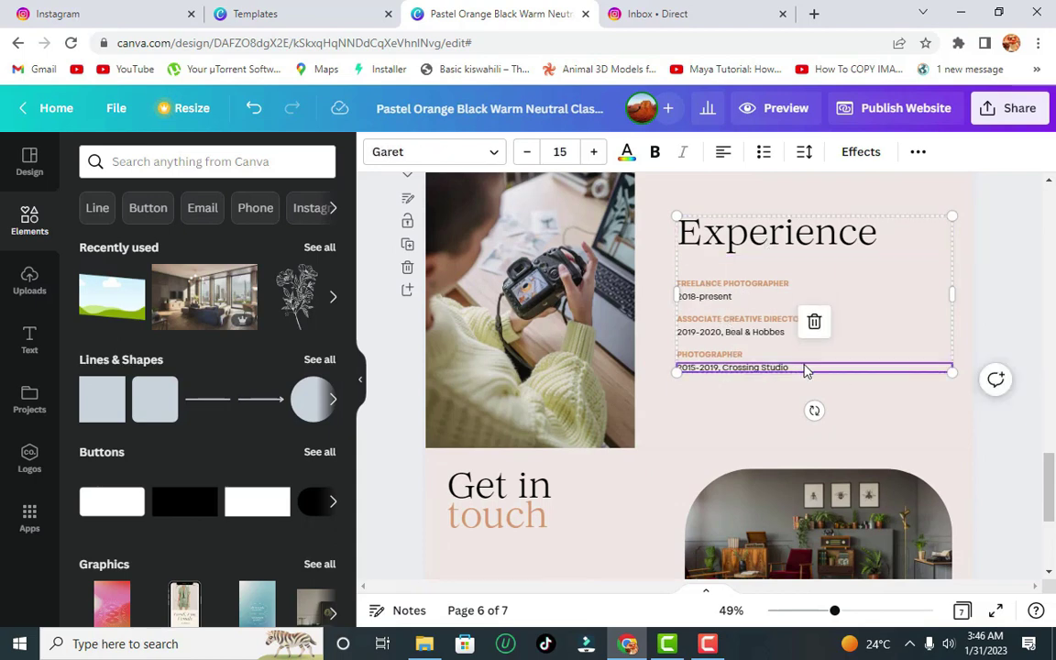
click(773, 321)
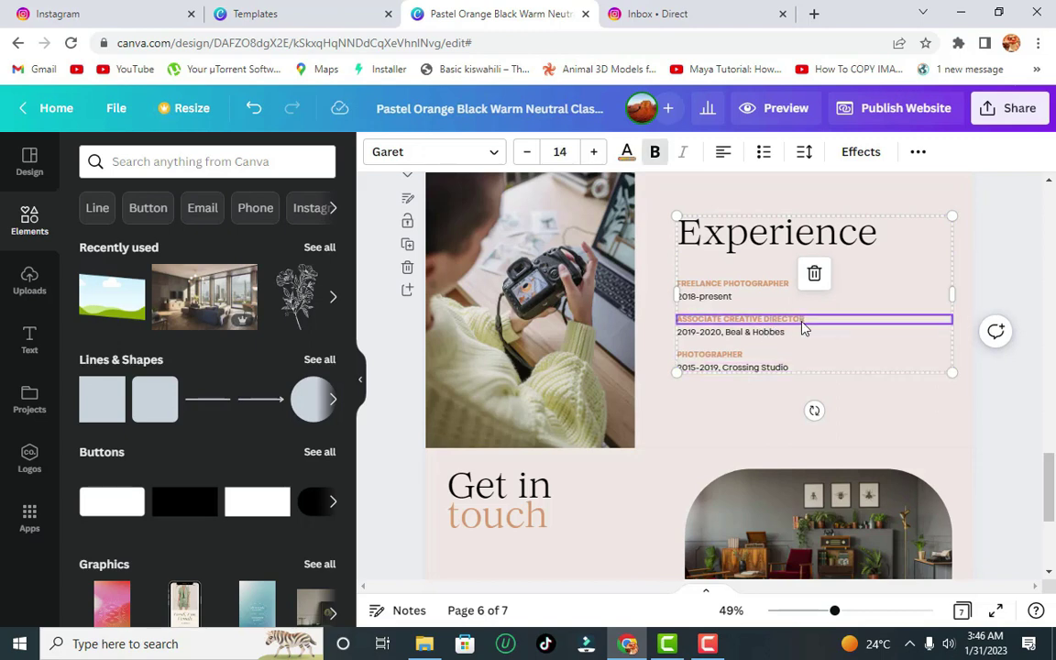
key(ctrl+d)
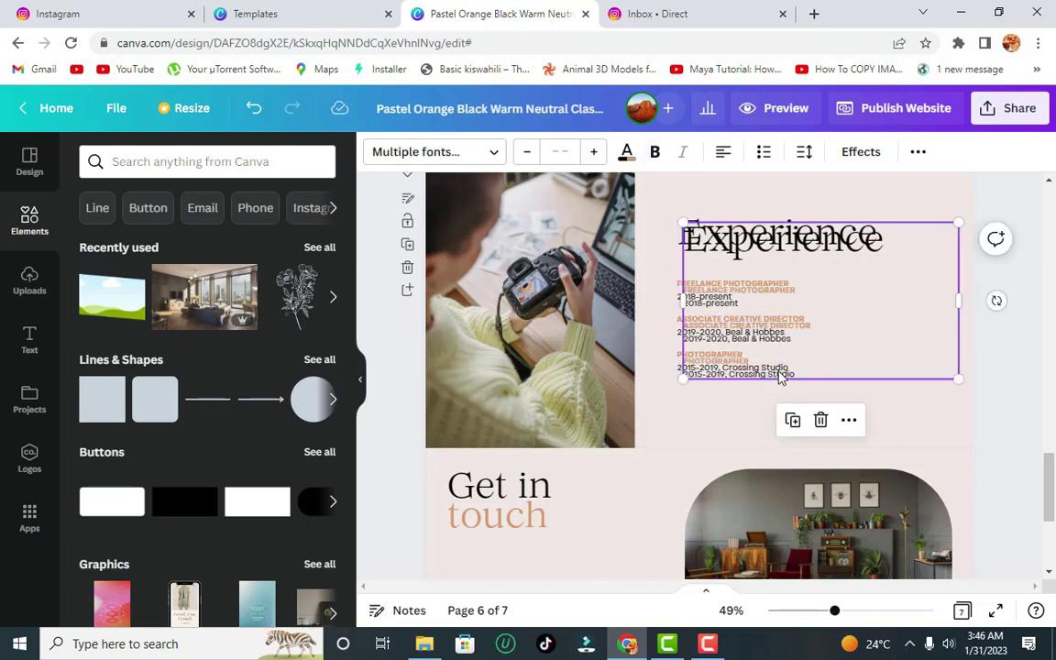
drag(846, 341, 846, 431)
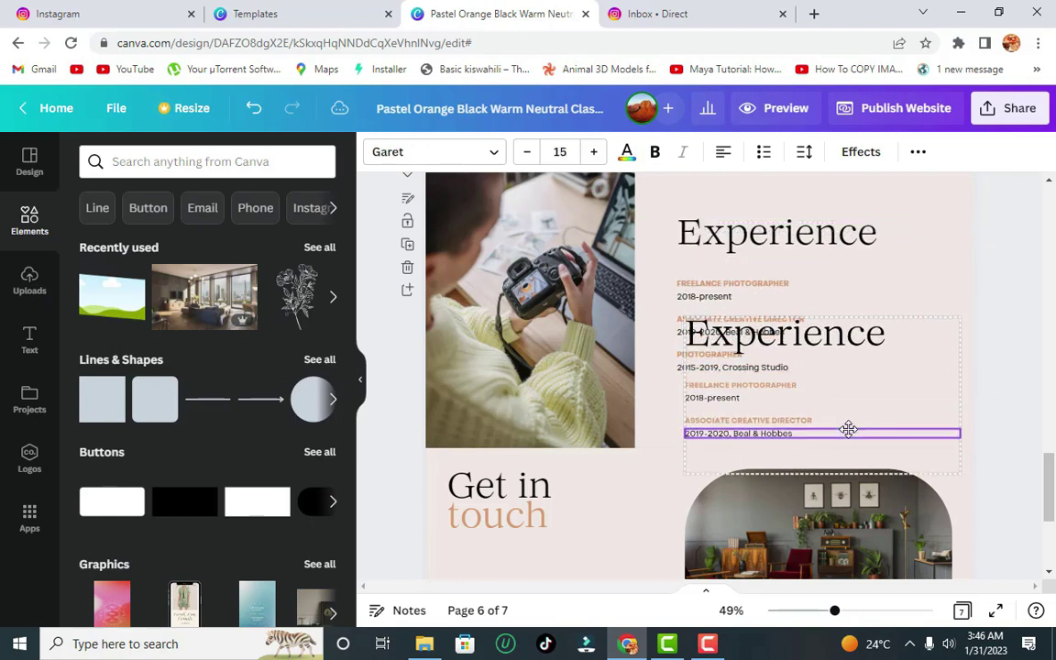
- Delete the copied Experience heading and ungroup the duplicated entries
click(879, 337)
double_click(883, 337)
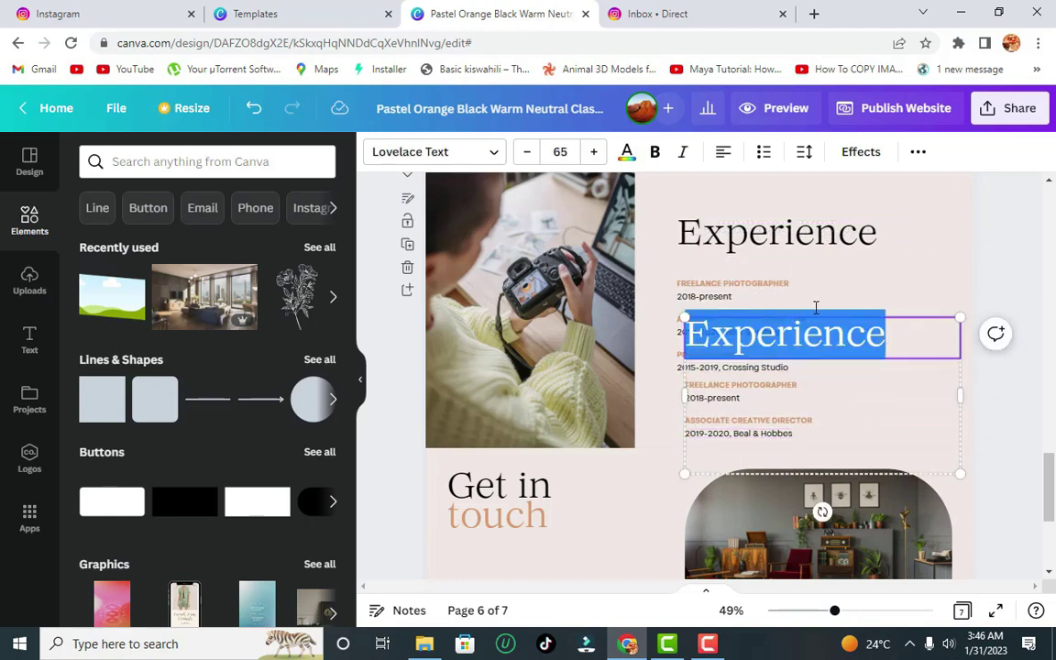
key(BackSpace)
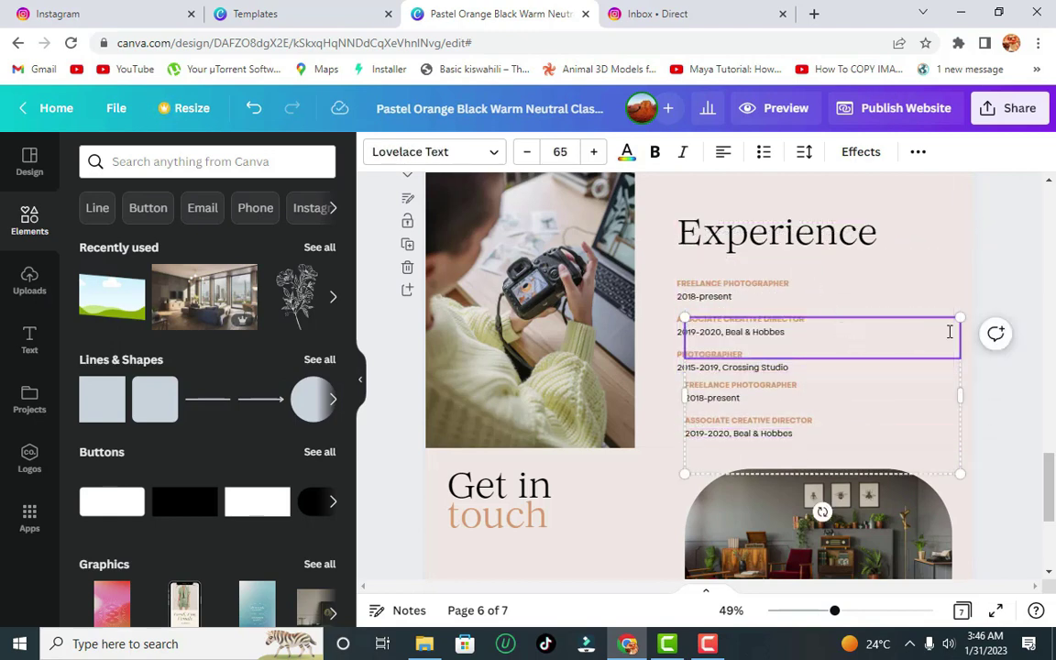
click(949, 401)
click(953, 420)
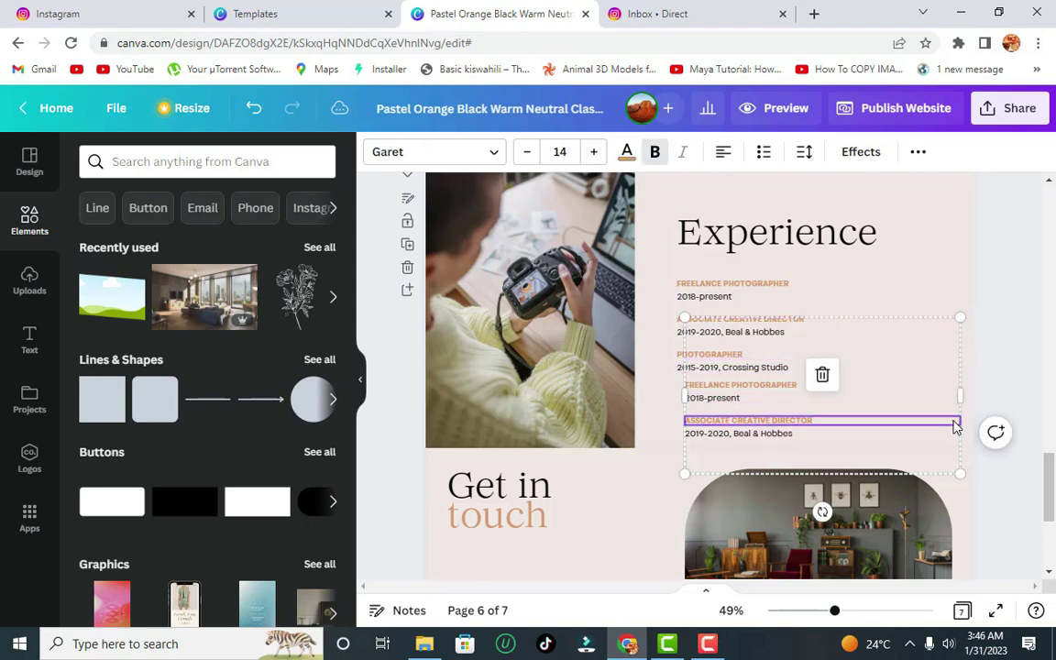
click(959, 363)
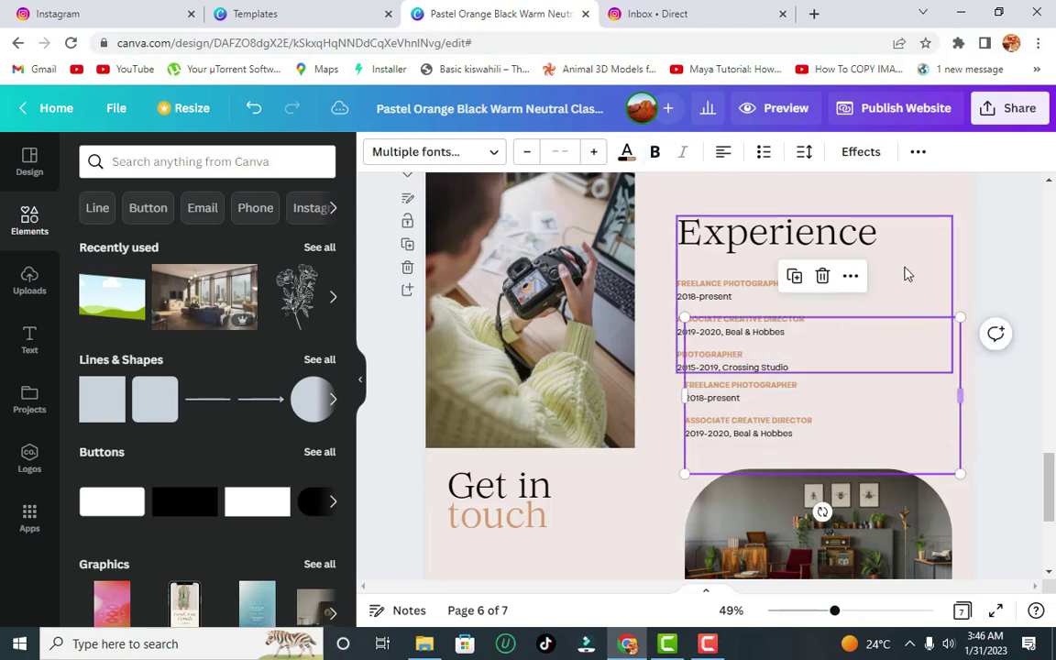
click(919, 154)
click(679, 190)
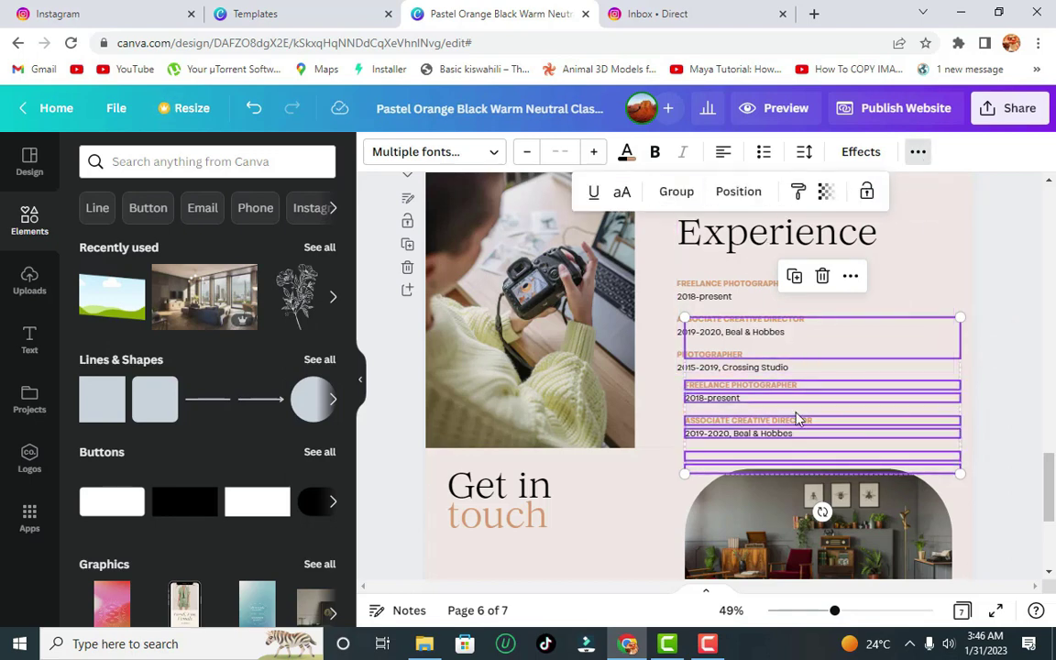
click(662, 395)
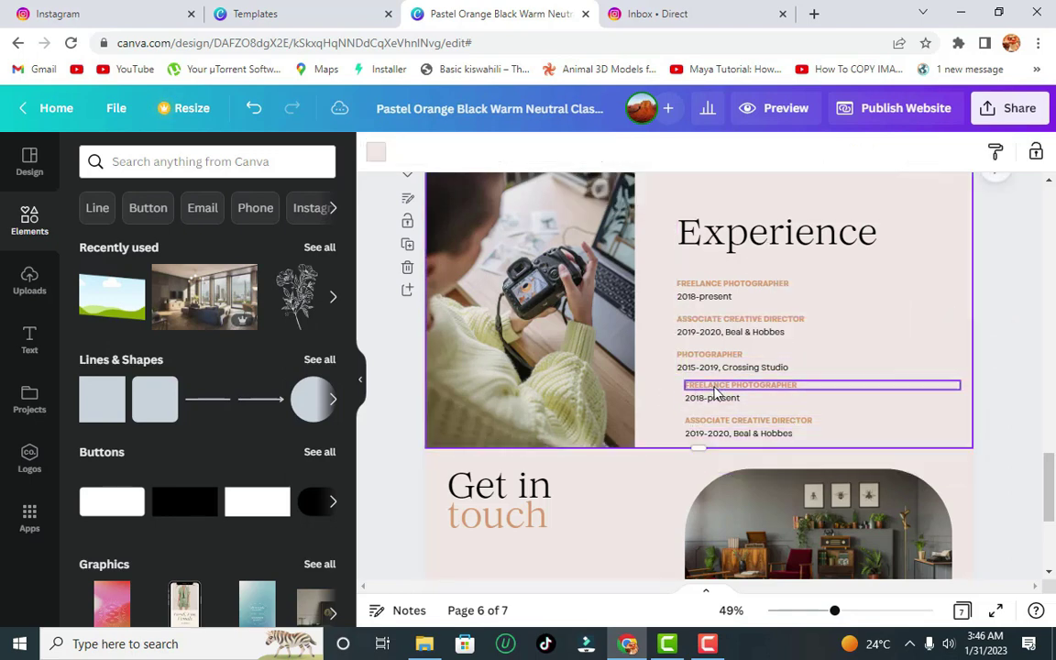
- Change the copied FREELANCE PHOTOGRAPHER title to EVENT PHOTOGRAPHER
click(773, 389)
click(768, 387)
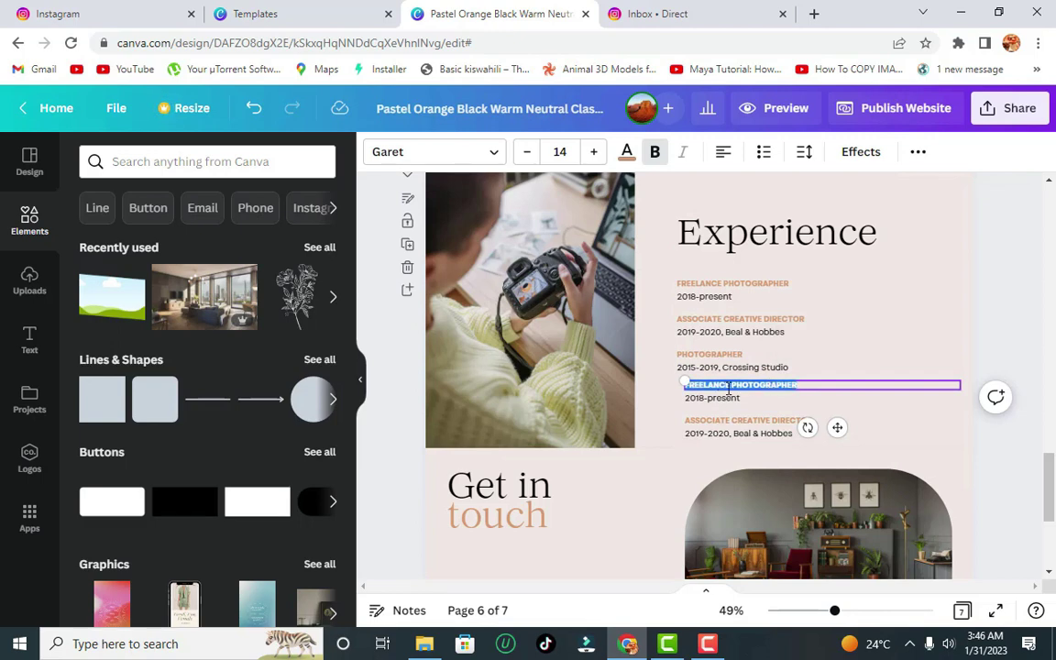
double_click(729, 386)
text(EVENT)
- Remove the leftover ASSOCIATE CREATIVE DIRECTOR and 2019-2020 lines and align the new entry
click(719, 398)
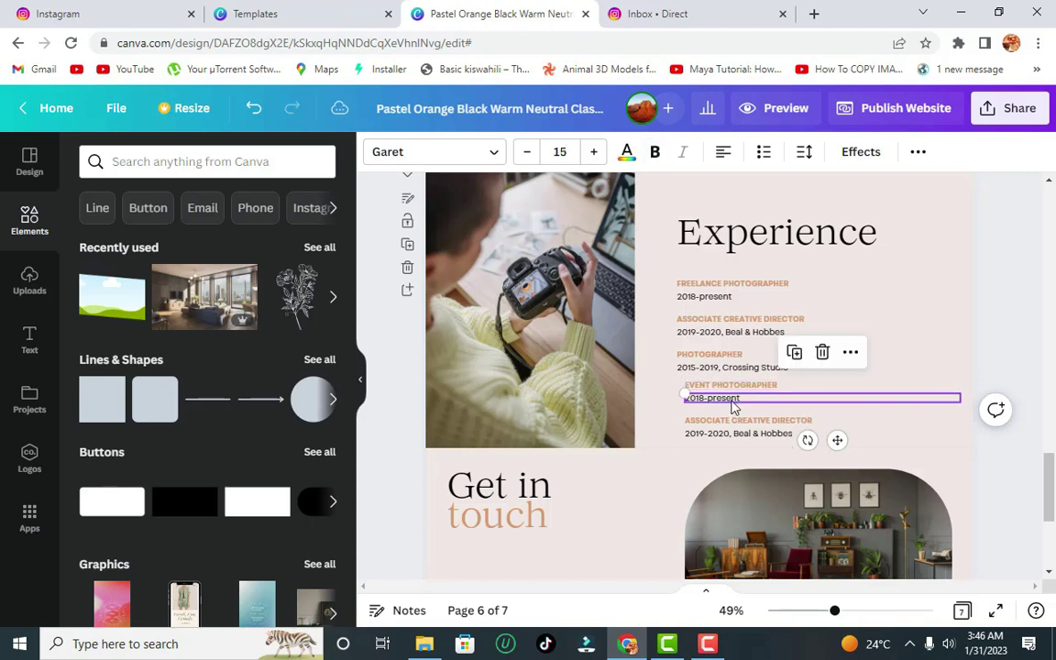
click(748, 423)
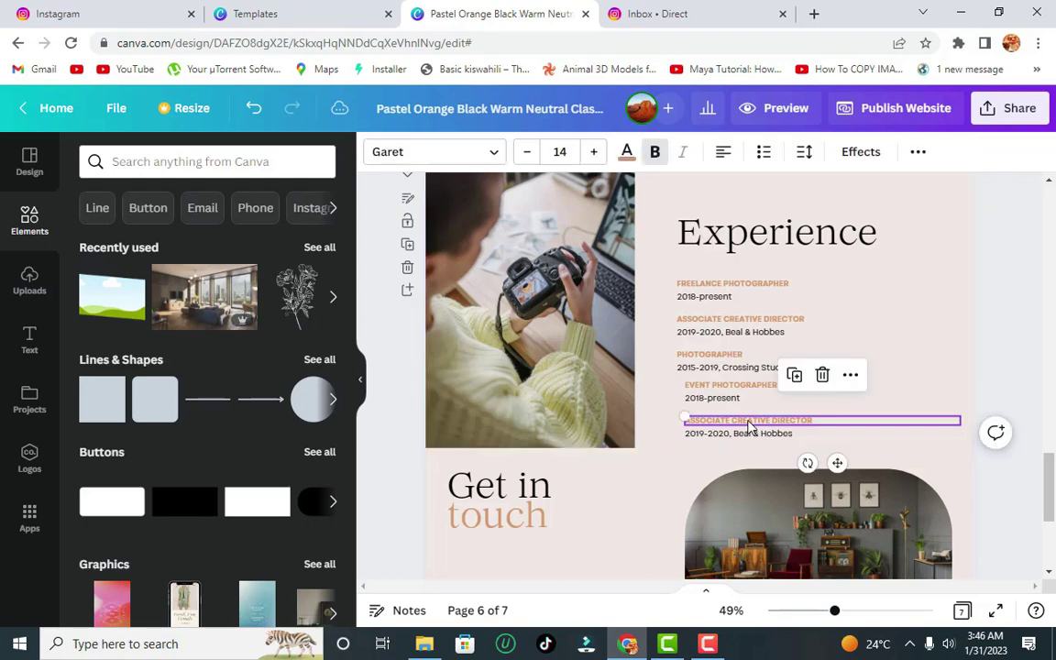
click(822, 375)
click(776, 433)
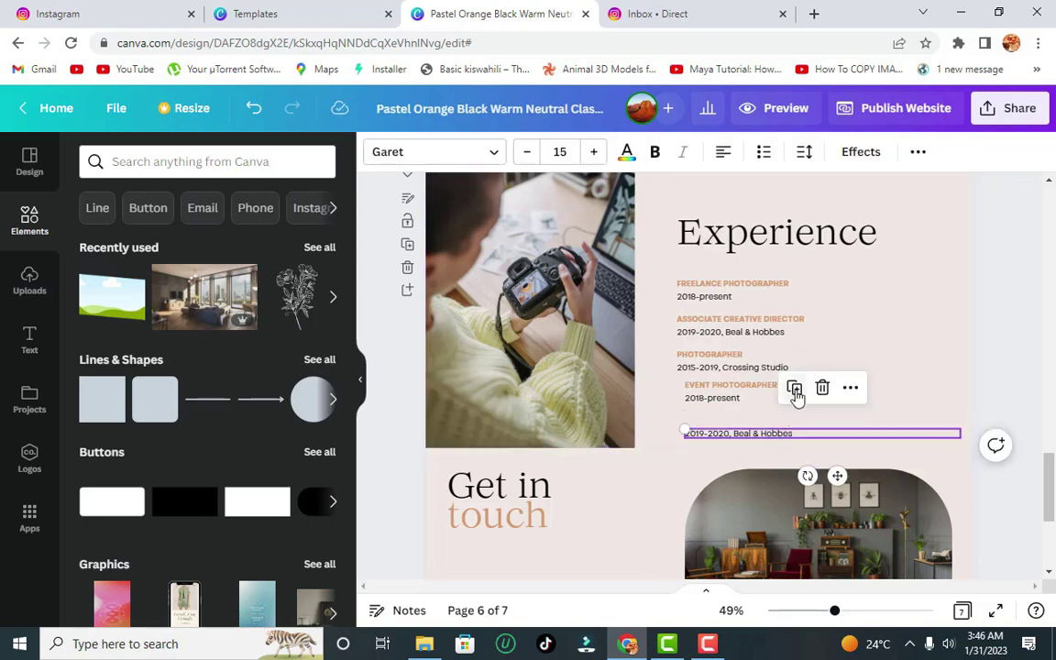
click(822, 387)
click(724, 405)
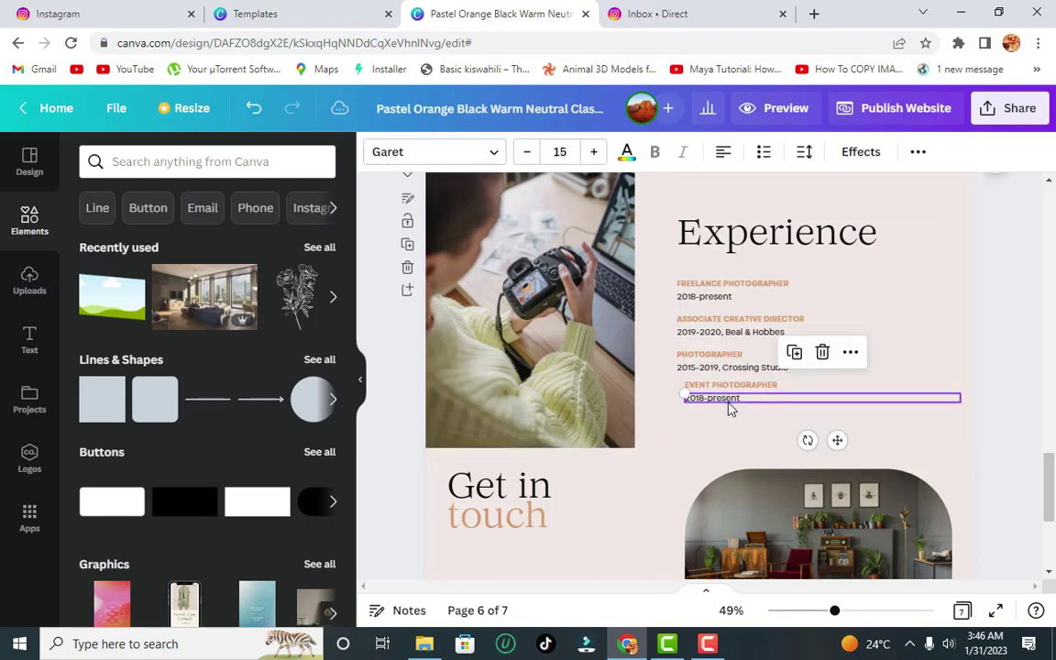
drag(724, 408, 725, 385)
key(Escape)
click(733, 386)
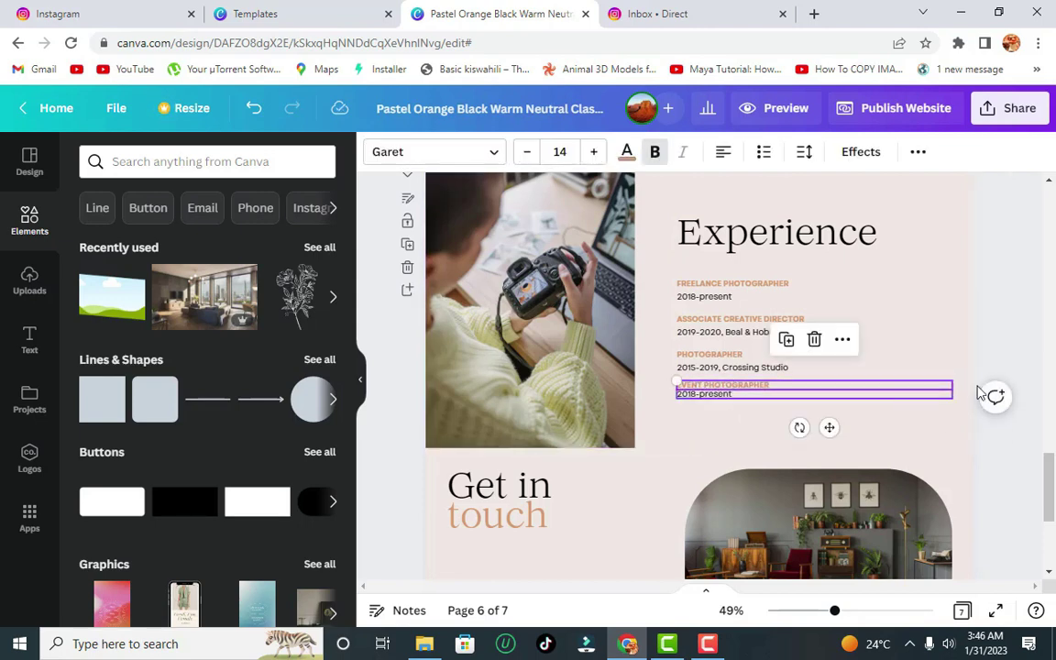
- Replace the placeholder address with the photographer's own address
scroll(1047, 458, down, 5)
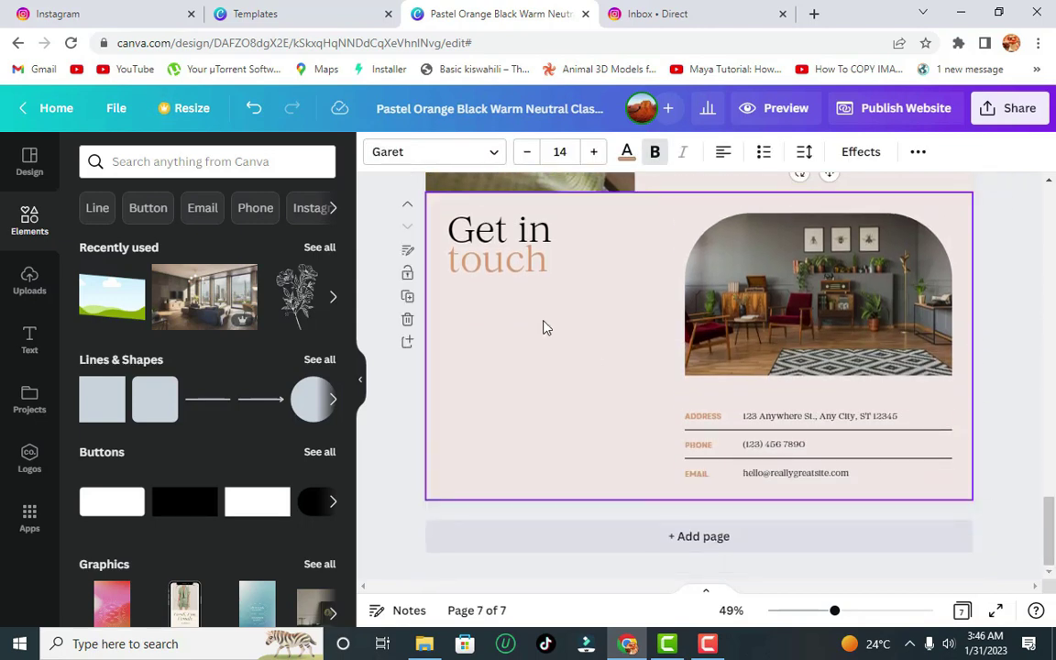
click(822, 313)
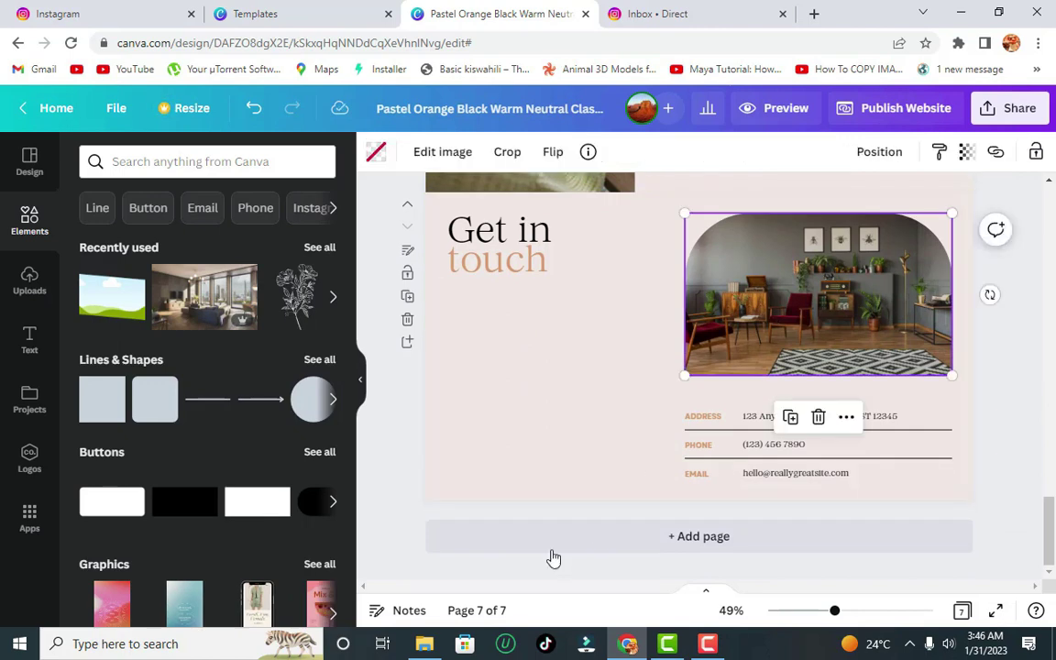
click(539, 443)
click(831, 418)
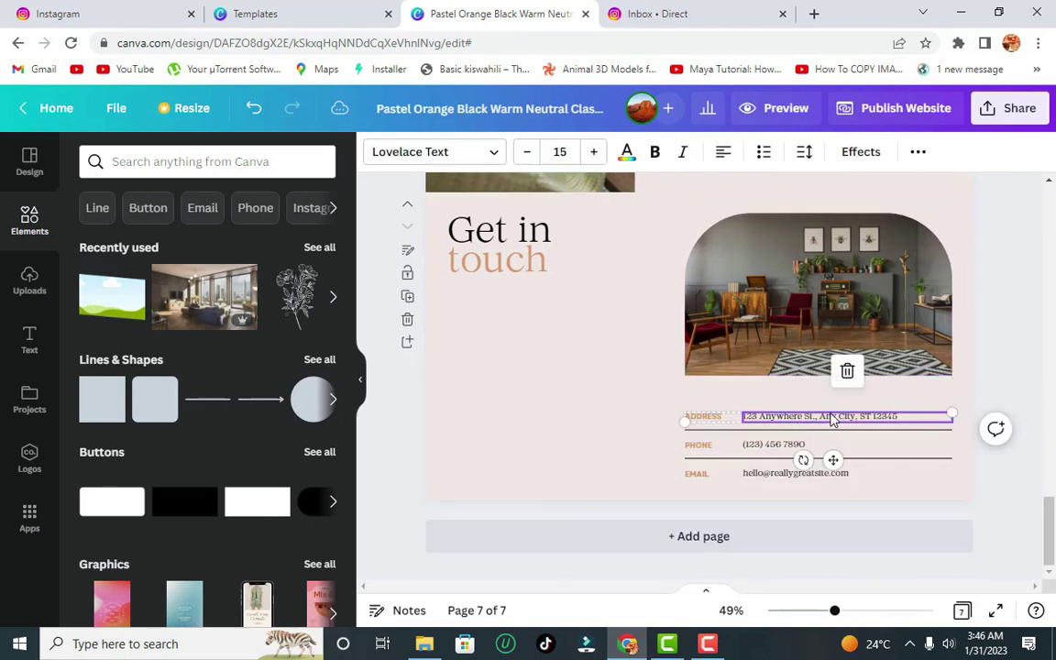
double_click(831, 418)
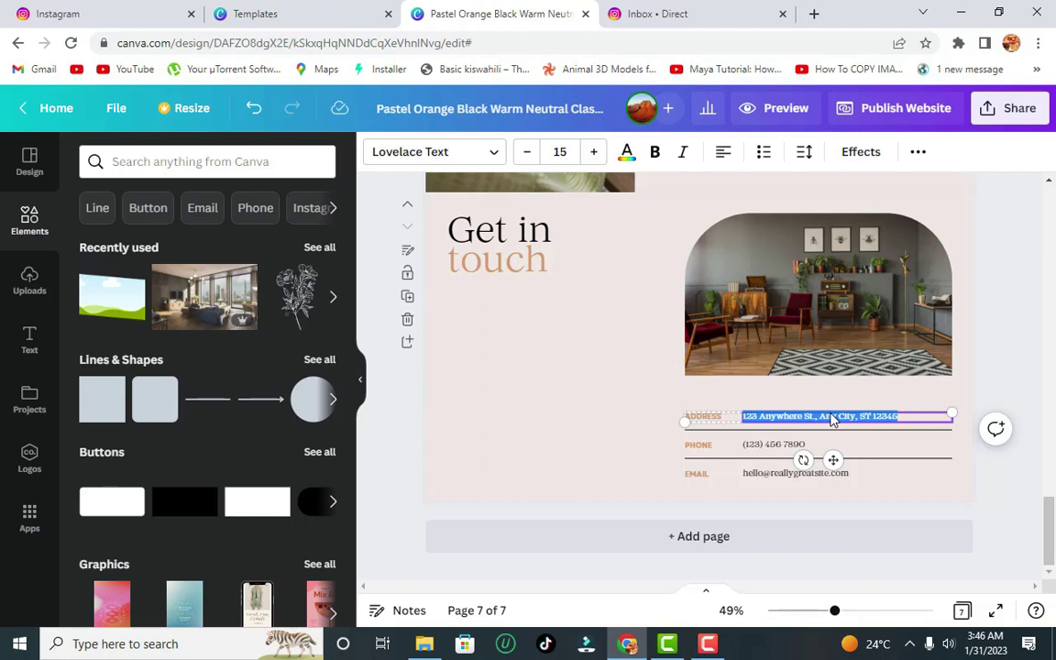
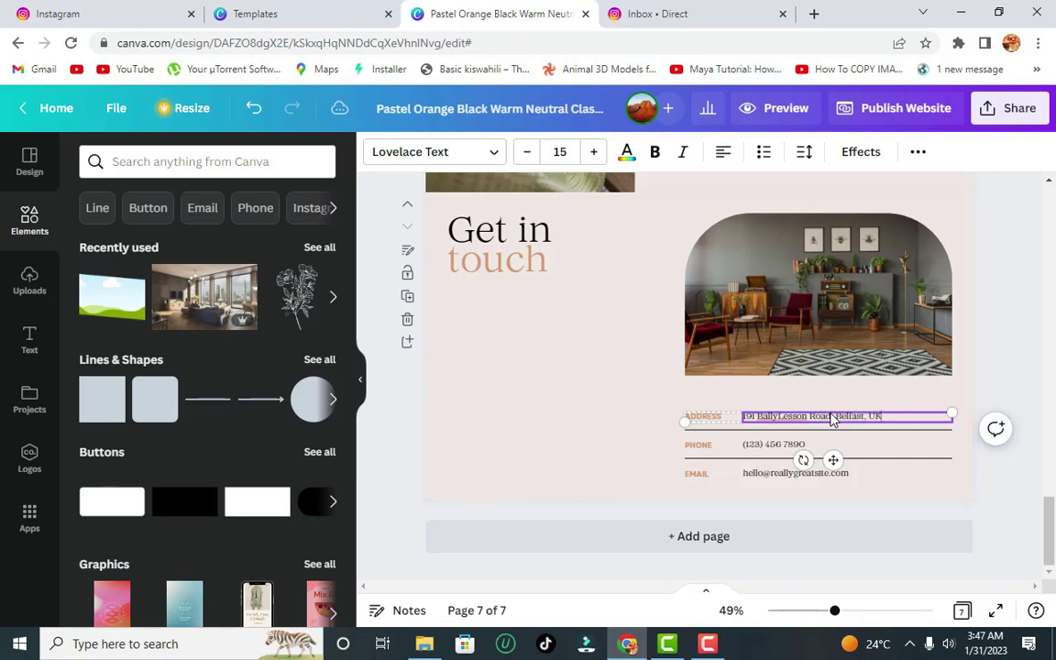
click(832, 418)
- Enter the photographer's phone number and e-mail address in place of the placeholders
double_click(777, 453)
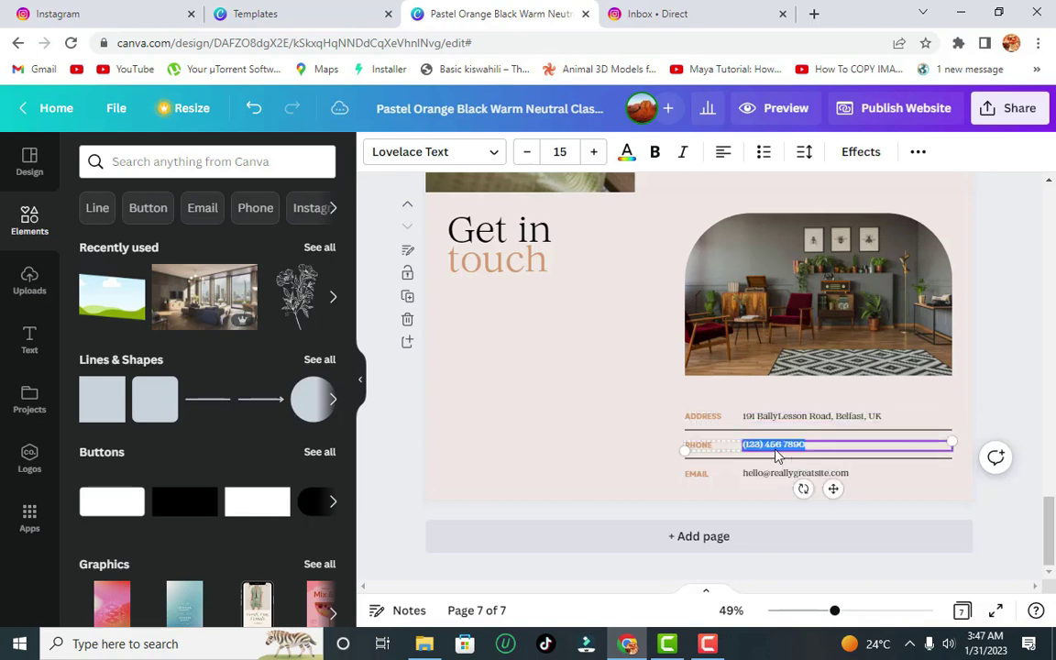
key(BackSpace)
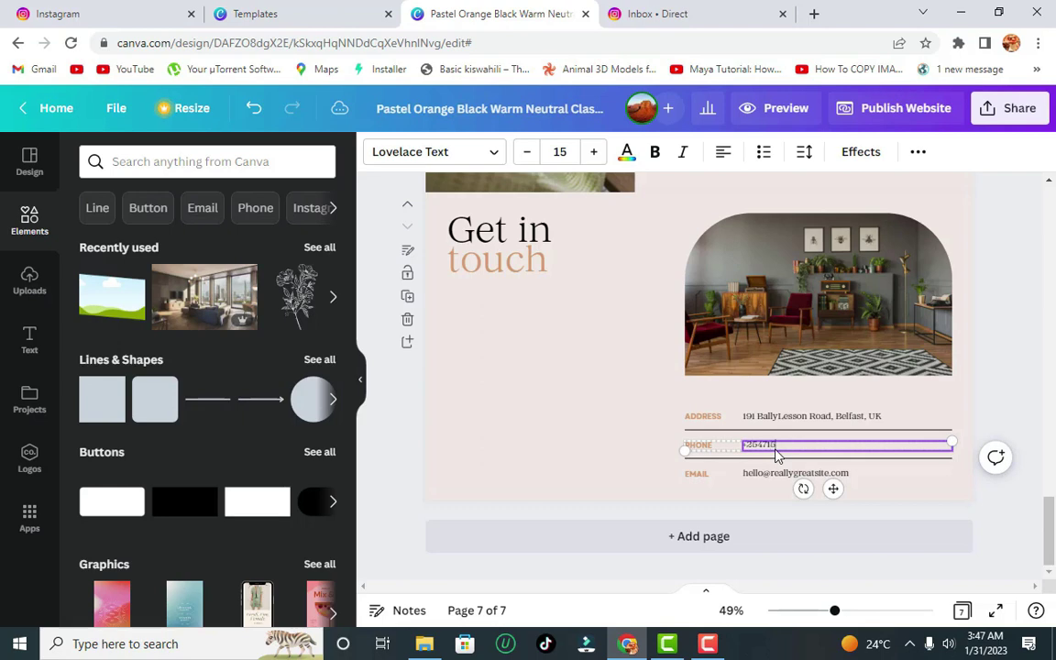
double_click(784, 474)
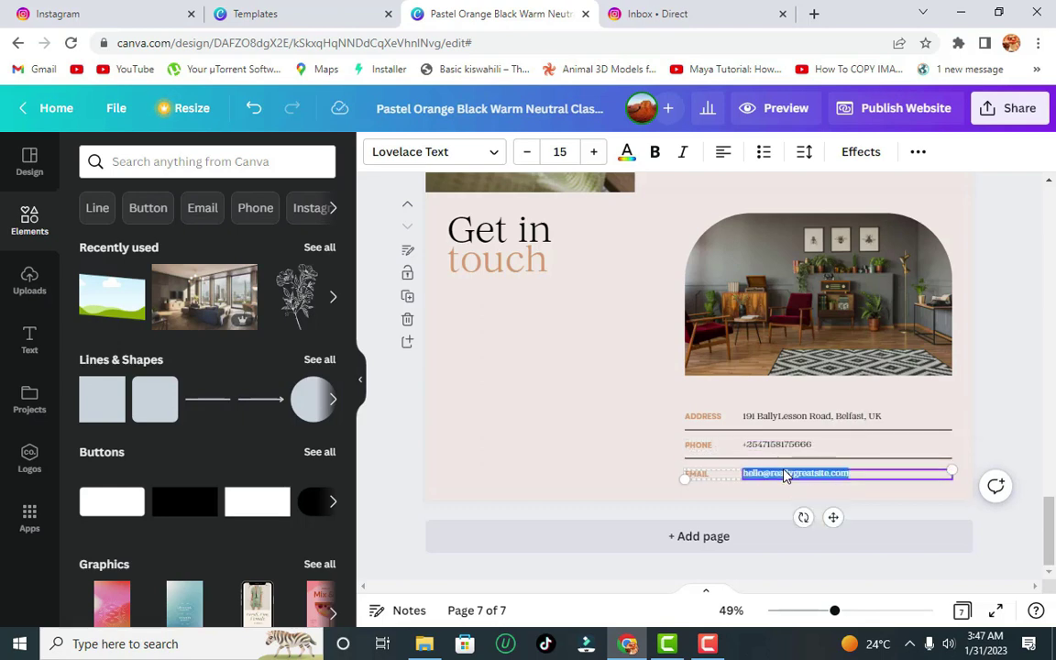
key(BackSpace)
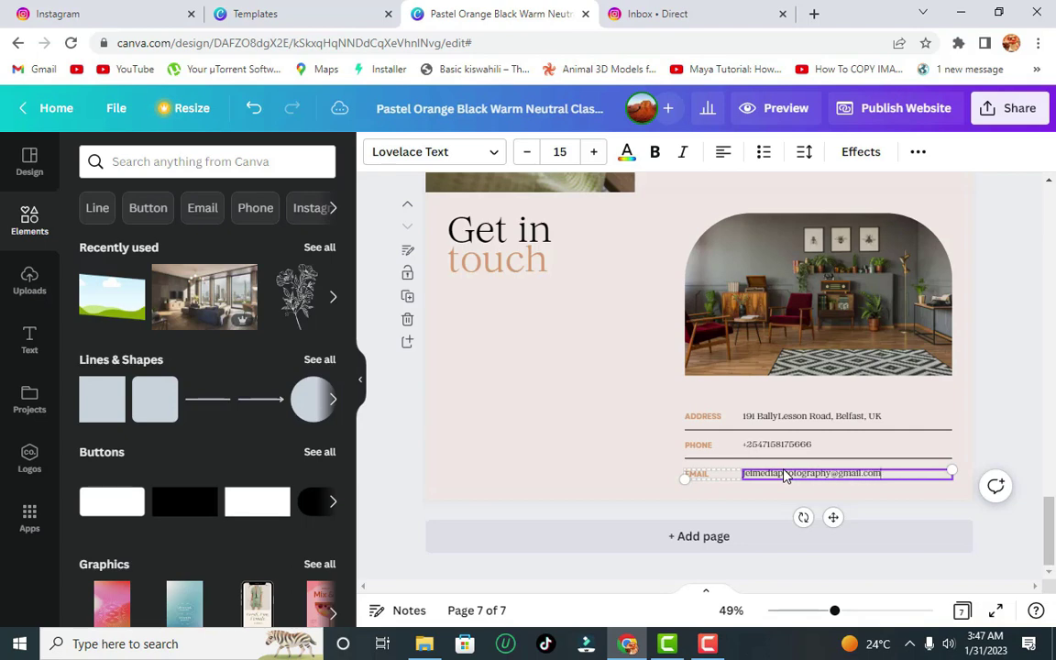
click(1020, 309)
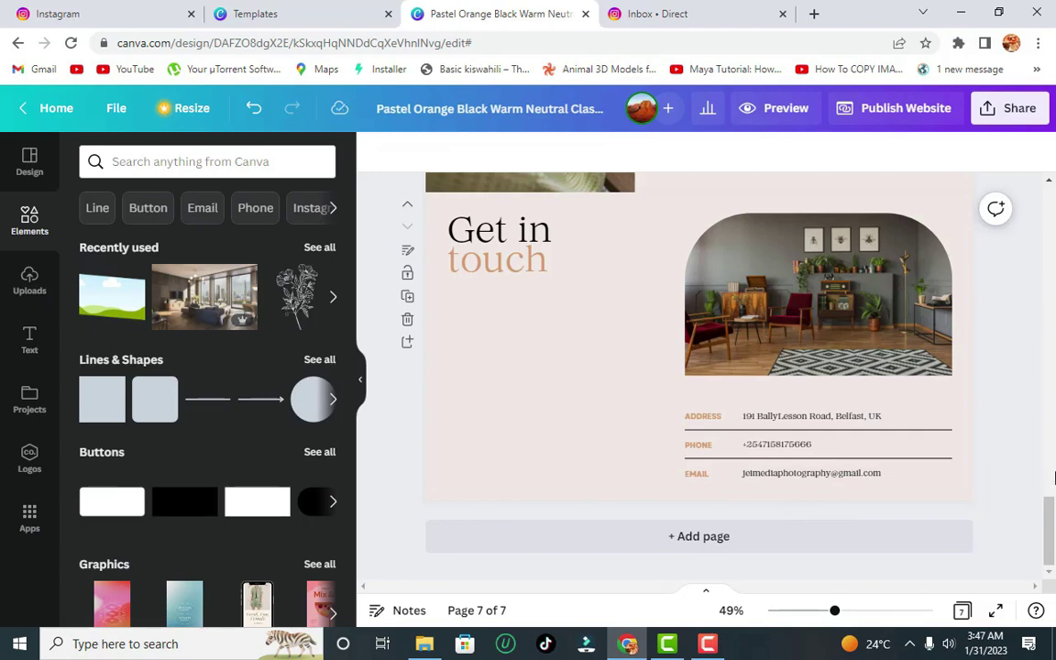
drag(1052, 524, 1047, 517)
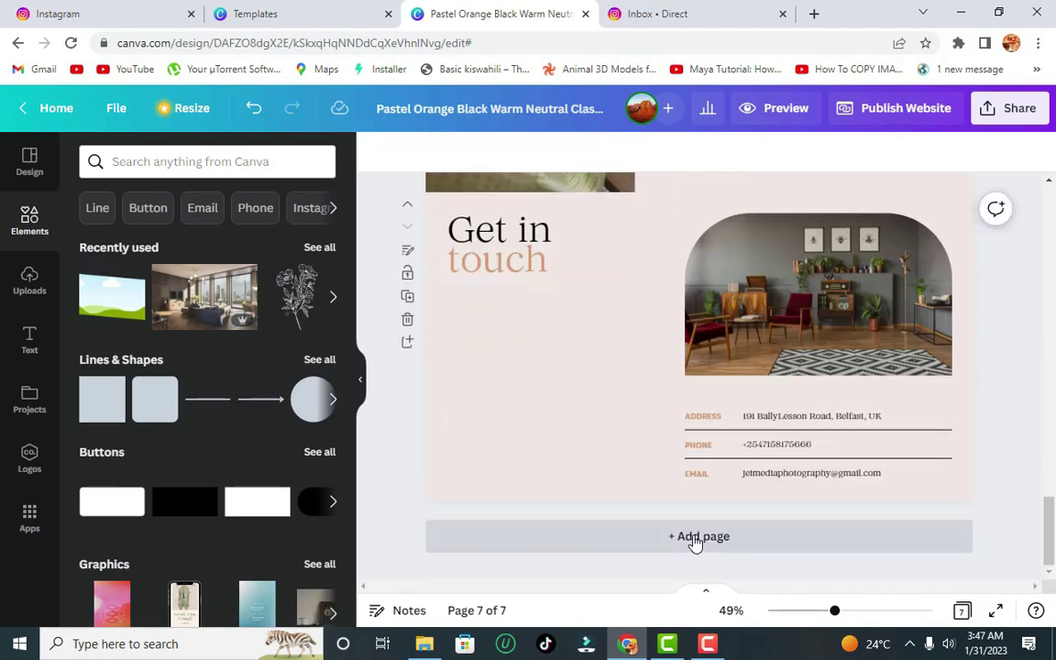
scroll(1053, 511, up, 2)
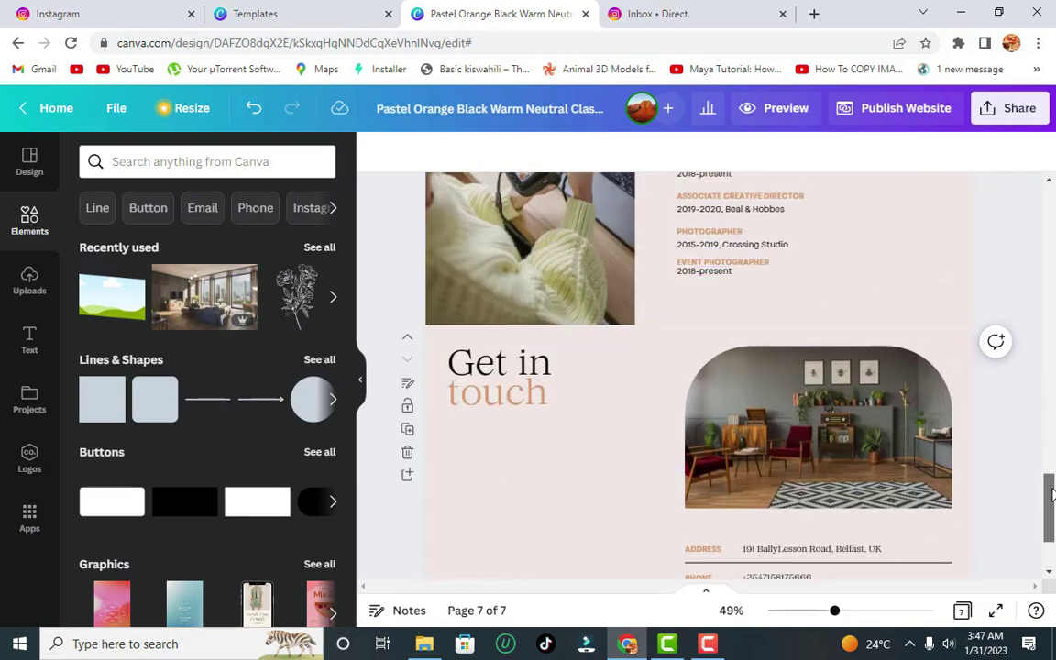
drag(1040, 512, 1044, 257)
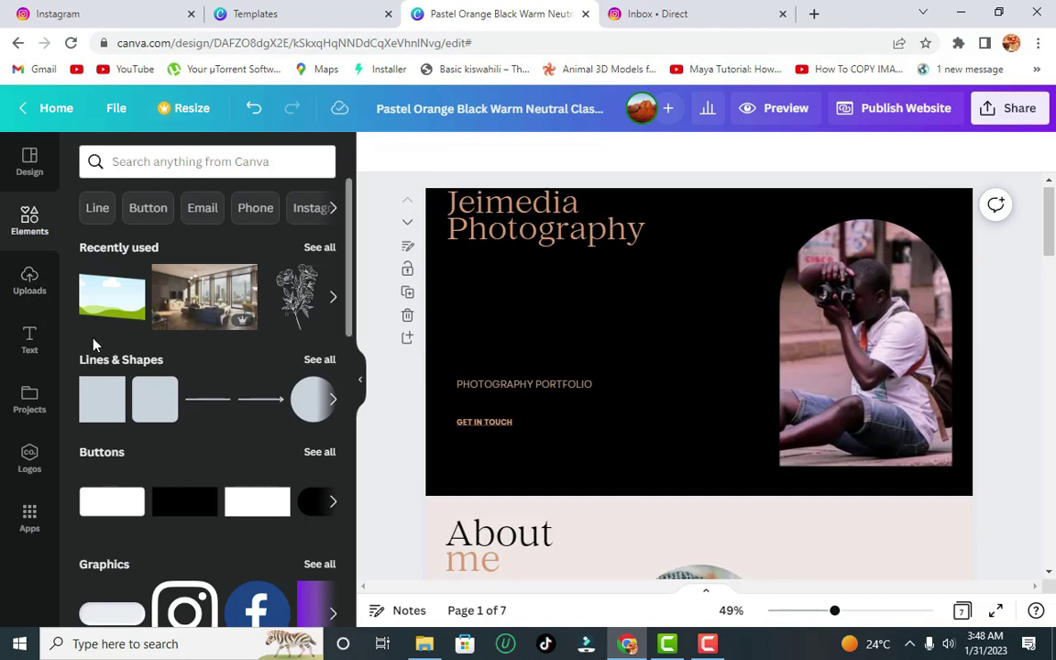
- Add a rounded square, shrink it to button size, and space three copies across the header
drag(153, 408, 601, 267)
drag(665, 335, 901, 212)
drag(688, 222, 820, 213)
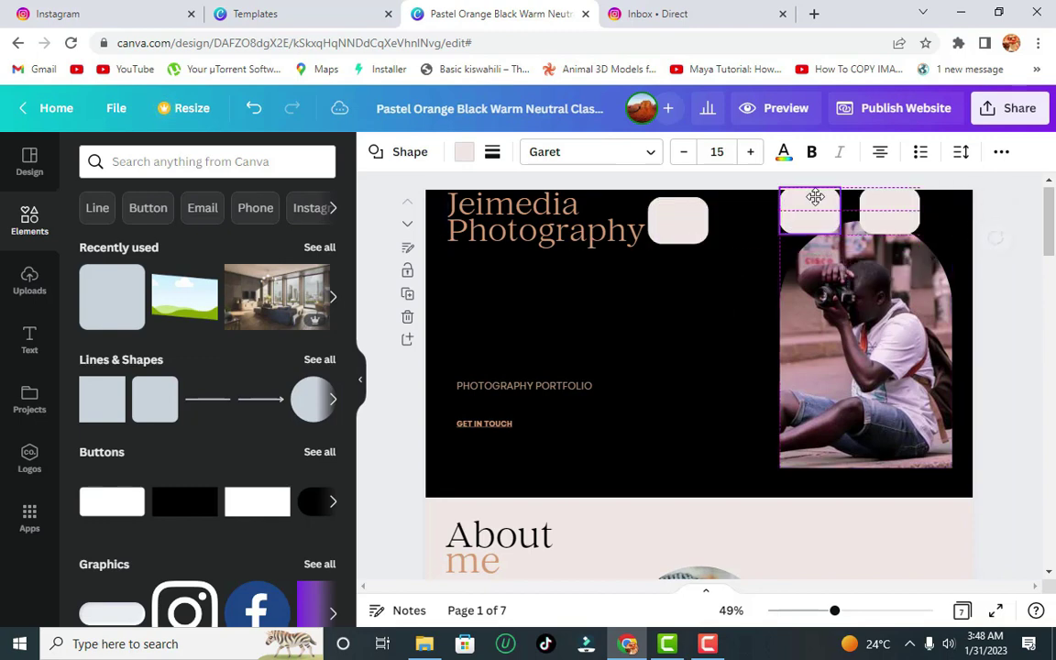
click(665, 228)
drag(665, 229, 695, 215)
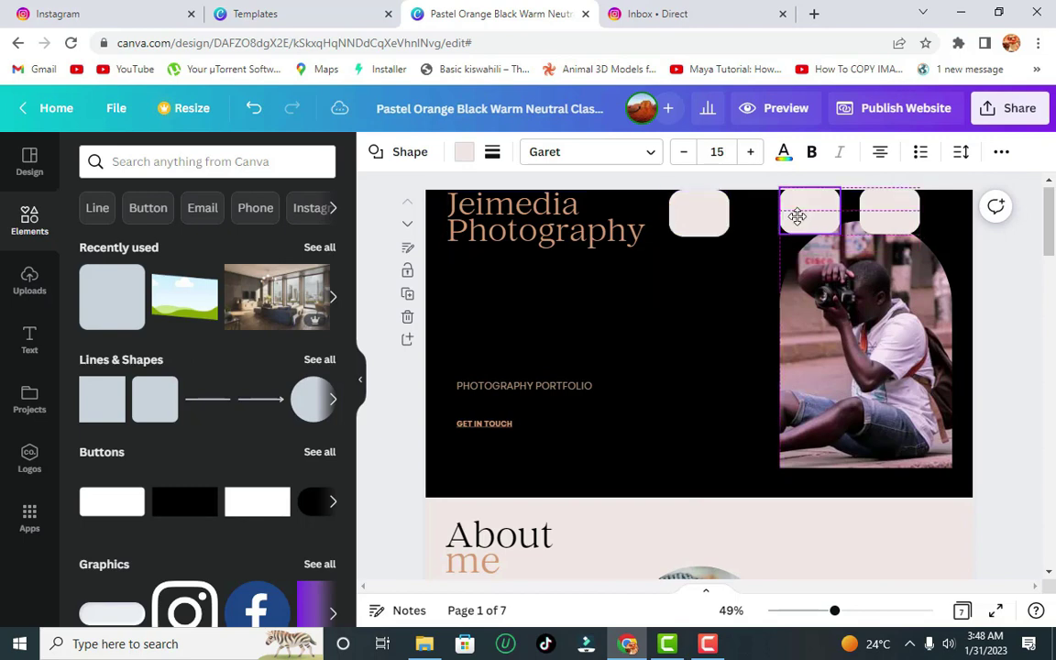
drag(796, 215, 787, 215)
- Shrink and shift the cover photo, shorten the leftmost button, and label it Home
click(779, 261)
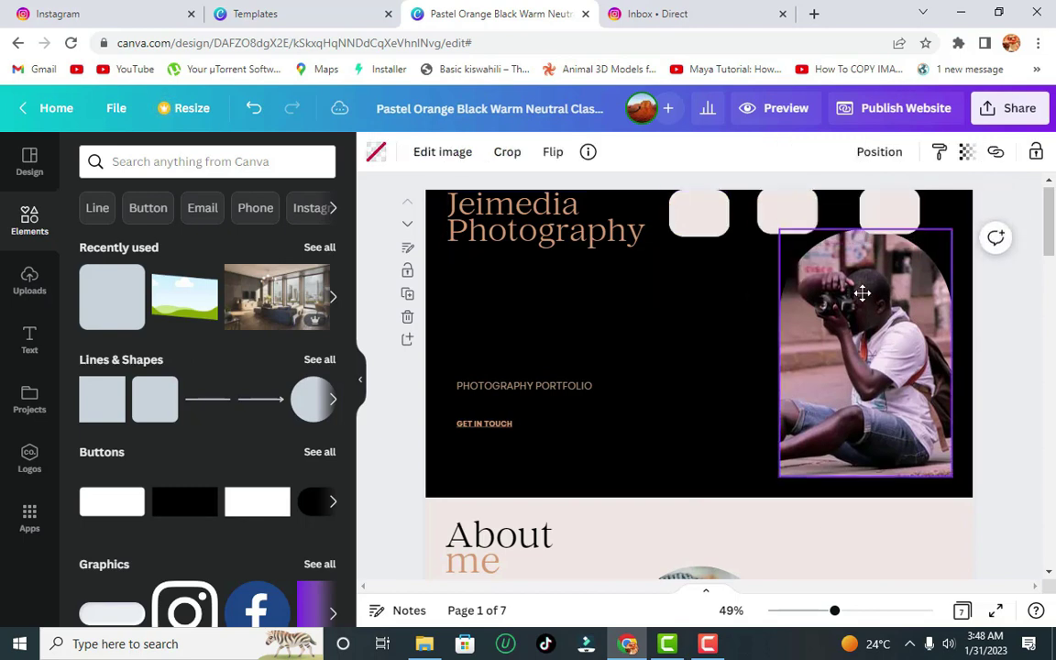
drag(951, 229, 950, 273)
drag(883, 370, 900, 366)
click(701, 220)
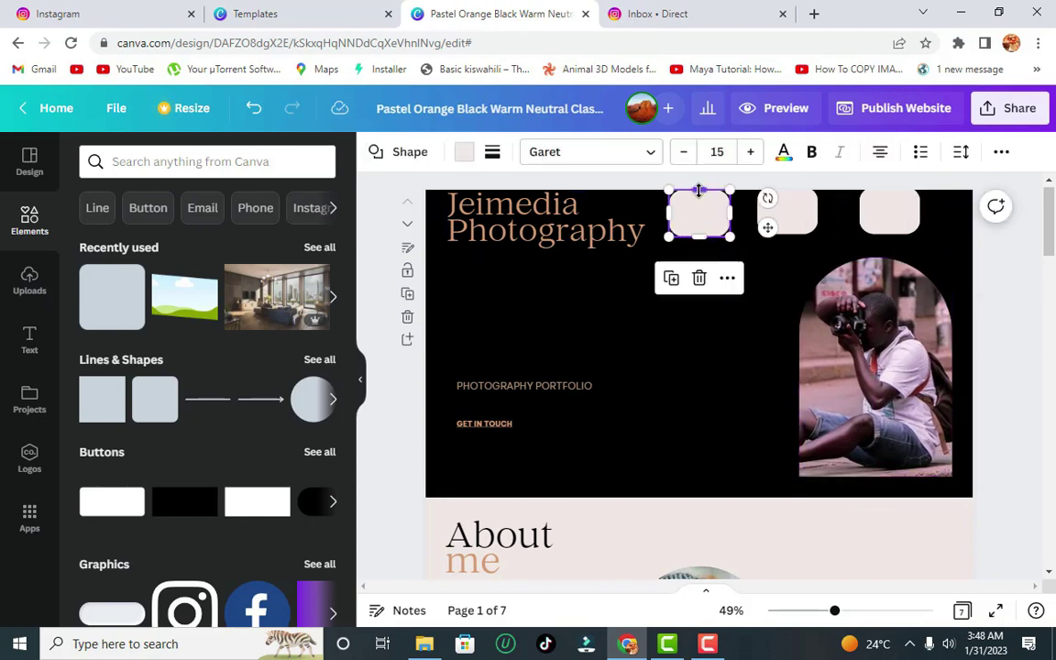
drag(699, 194, 699, 200)
click(695, 232)
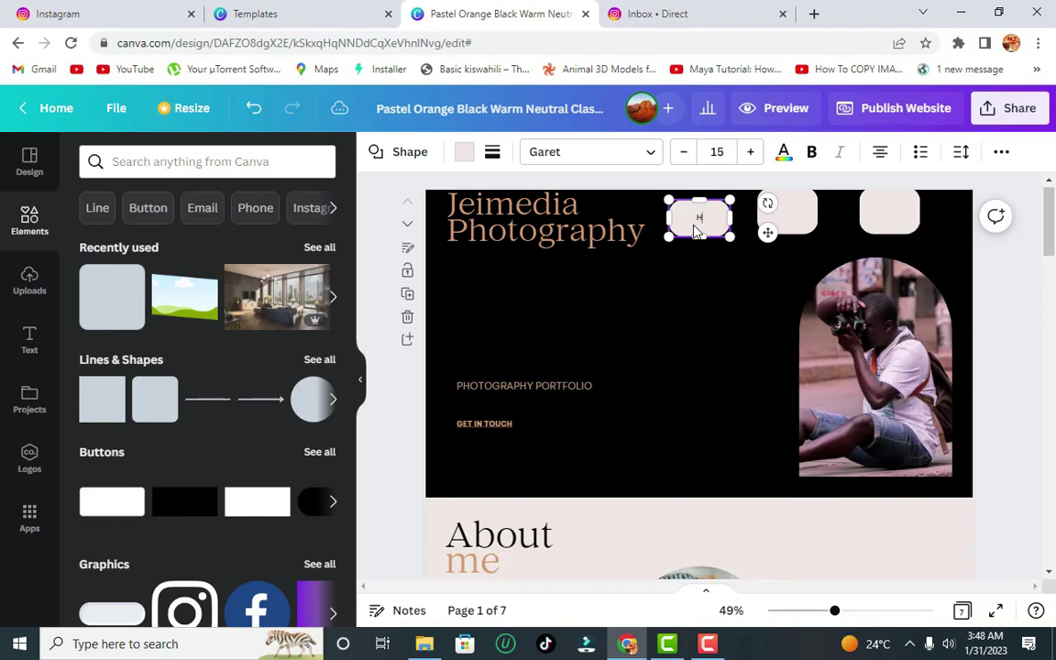
- Label the middle and third buttons About and Contact
click(795, 224)
click(795, 217)
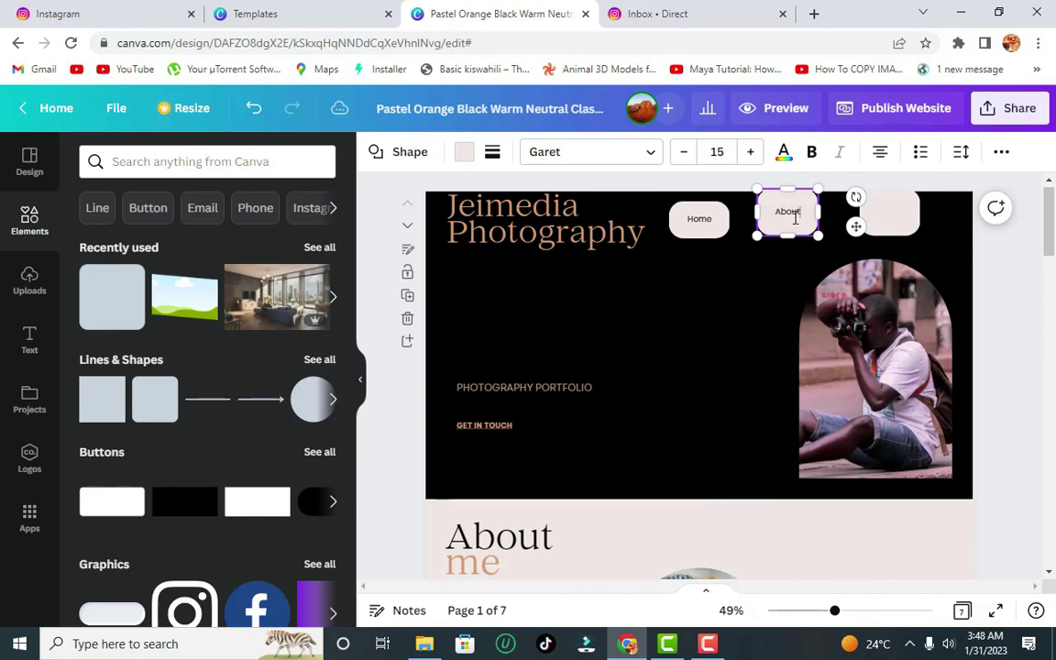
double_click(878, 215)
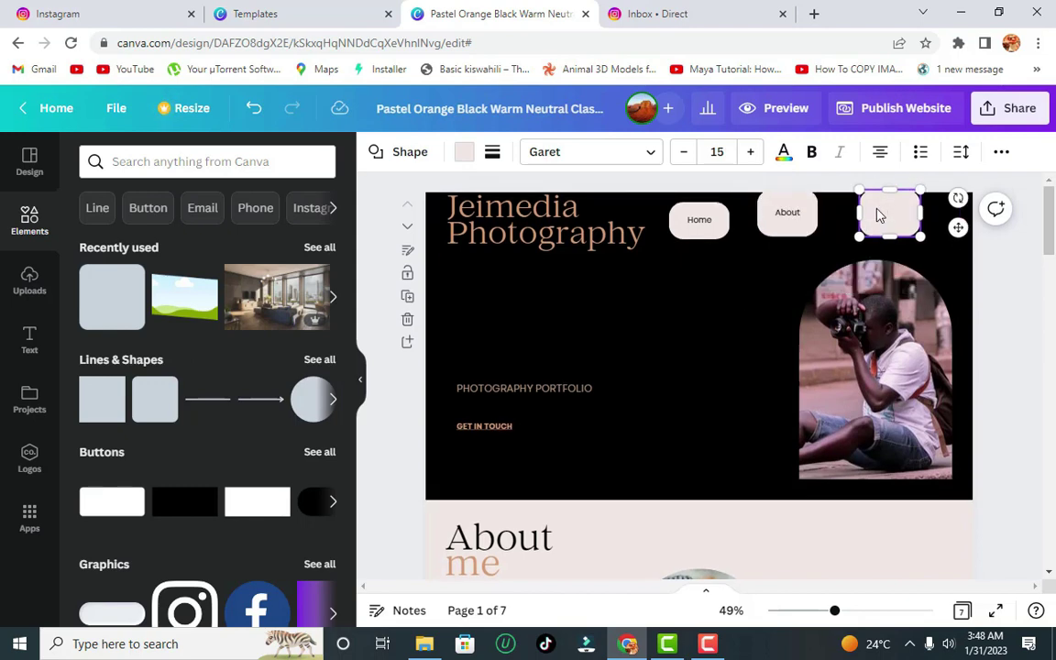
- Shorten the Home, About and Contact buttons into slim pills in a neat row
drag(699, 219, 698, 207)
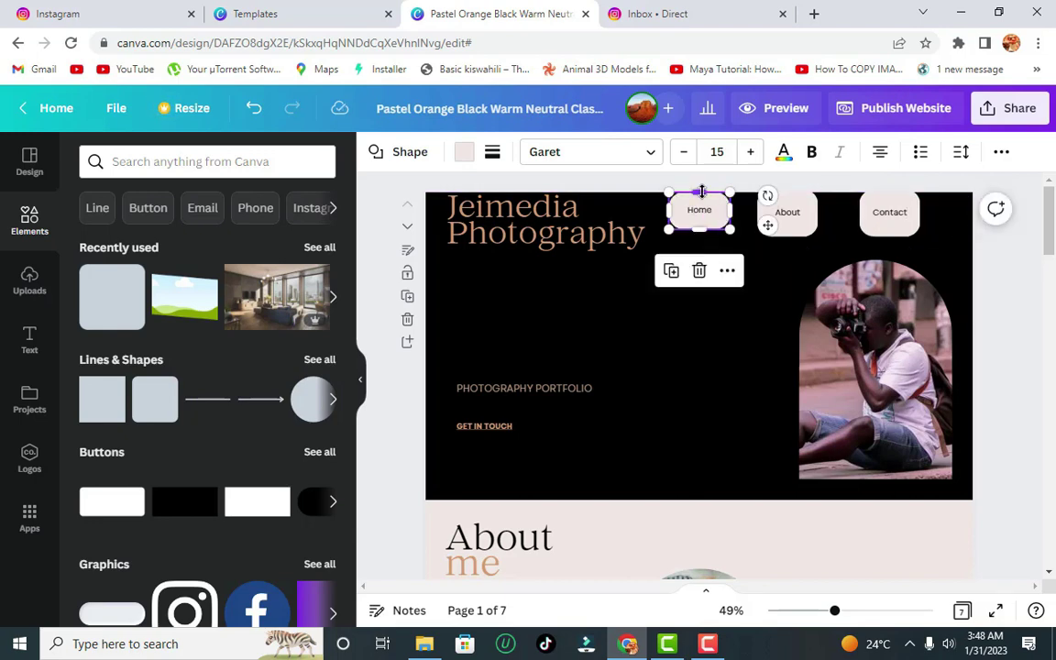
click(788, 220)
drag(787, 193, 794, 209)
click(889, 212)
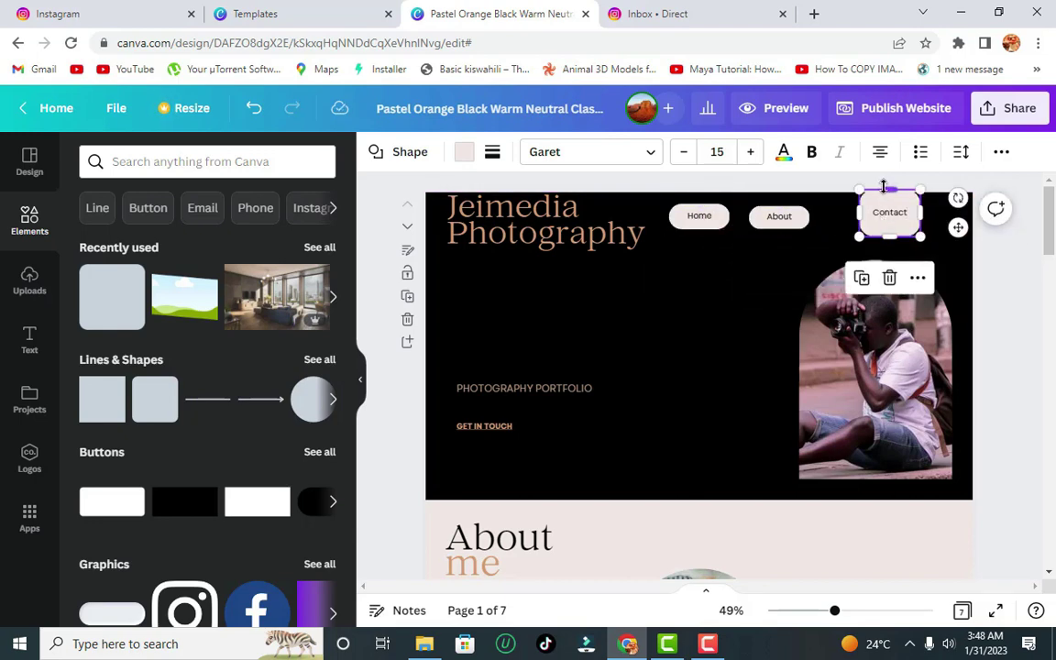
drag(889, 212, 860, 219)
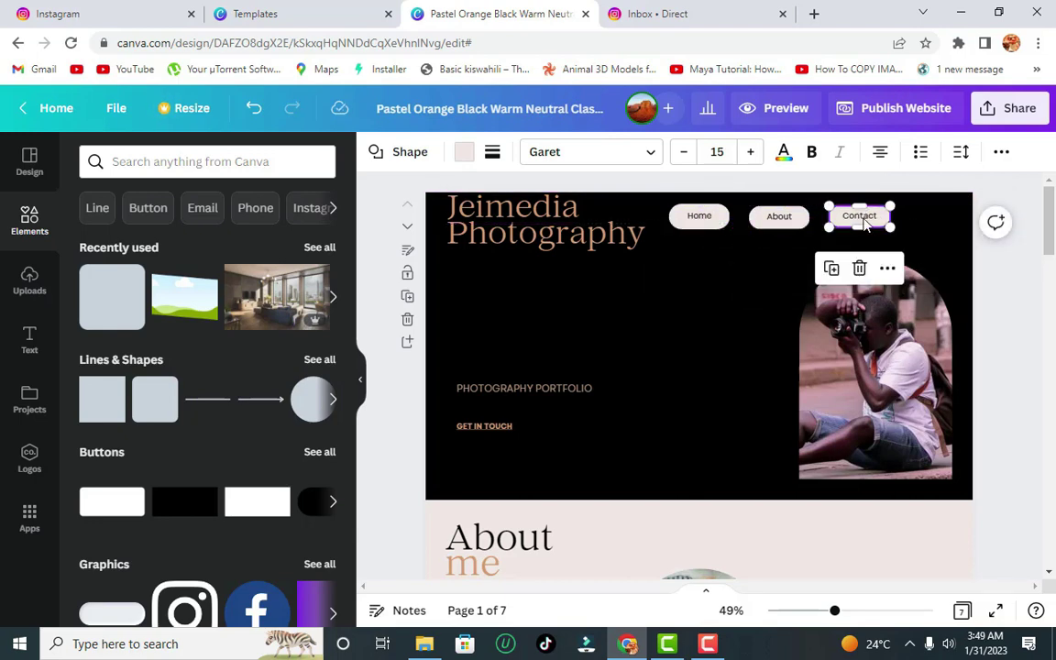
click(825, 228)
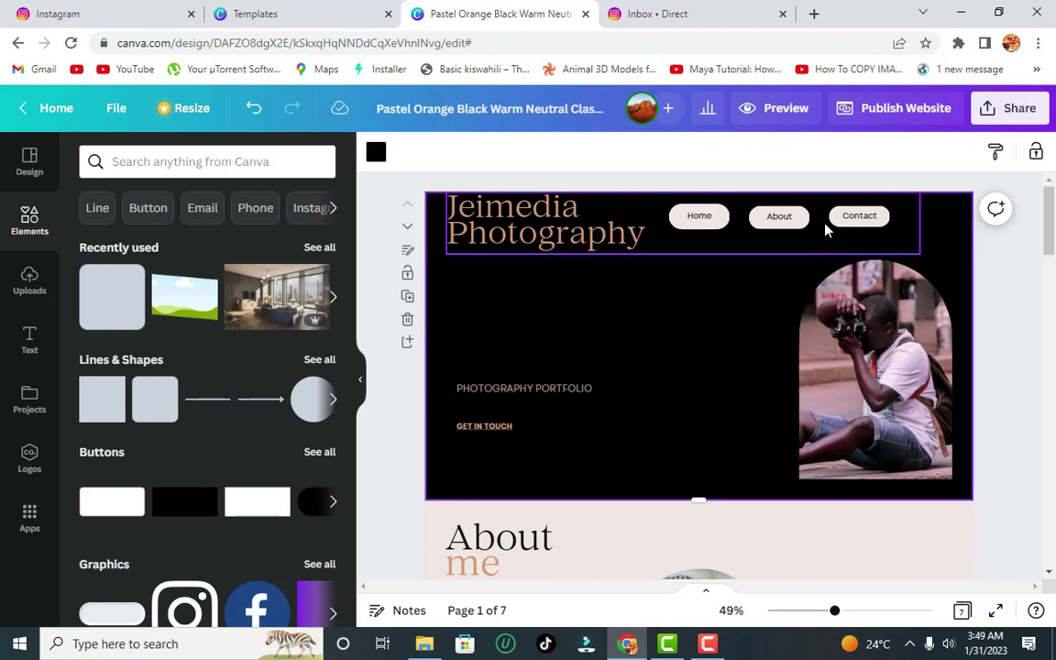
- Try a black fill on the Home button, then undo it
click(715, 218)
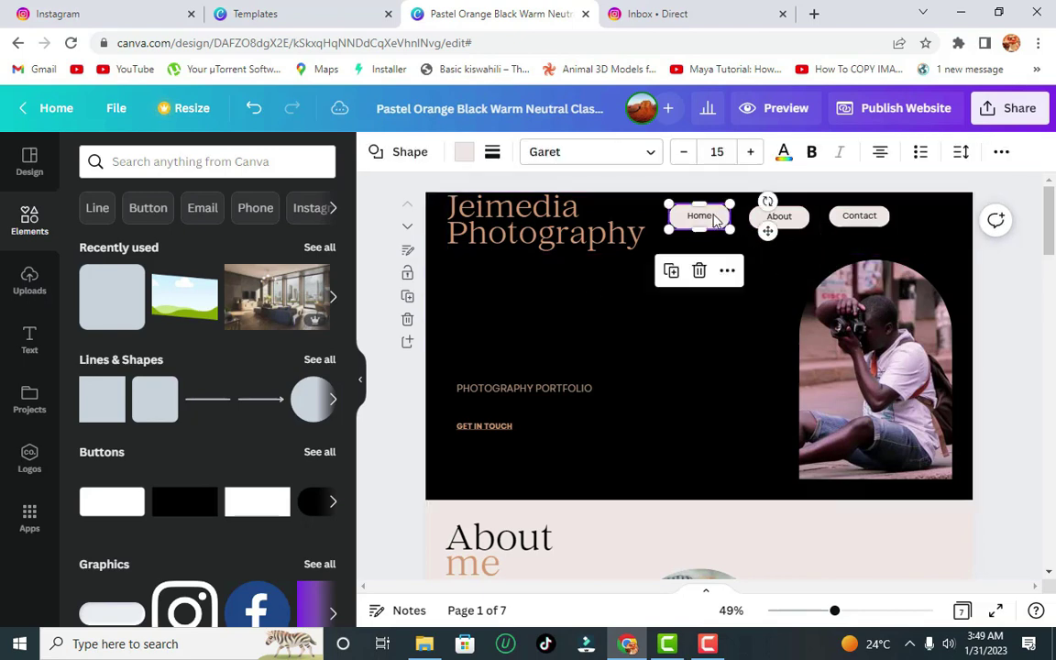
click(465, 153)
click(185, 233)
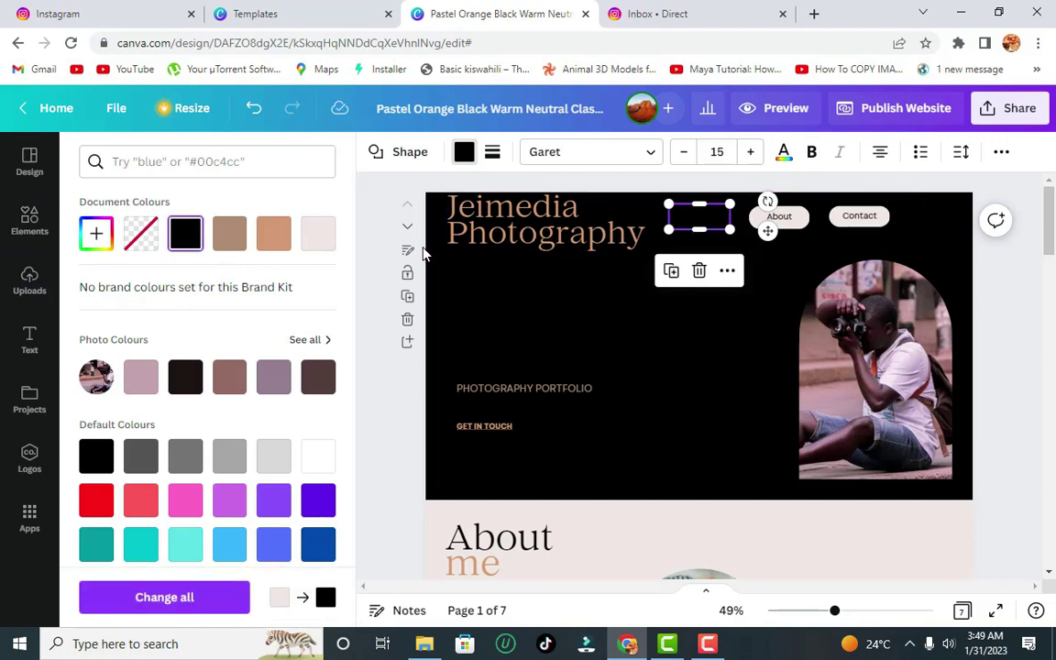
key(ctrl+z)
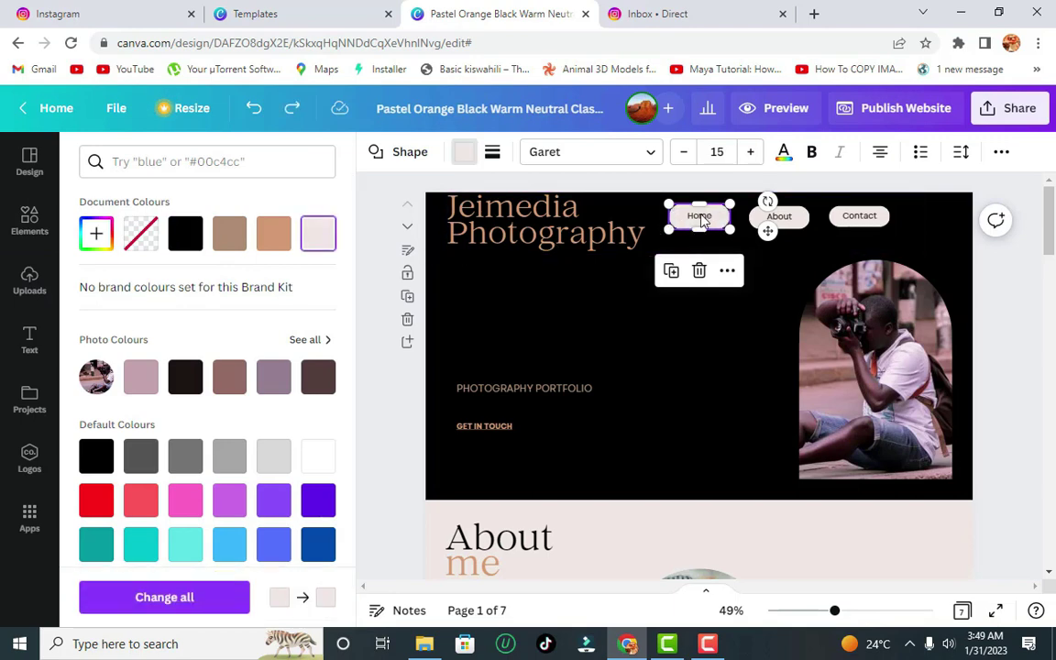
- Colour the Home, About and Contact label text light pink
double_click(701, 218)
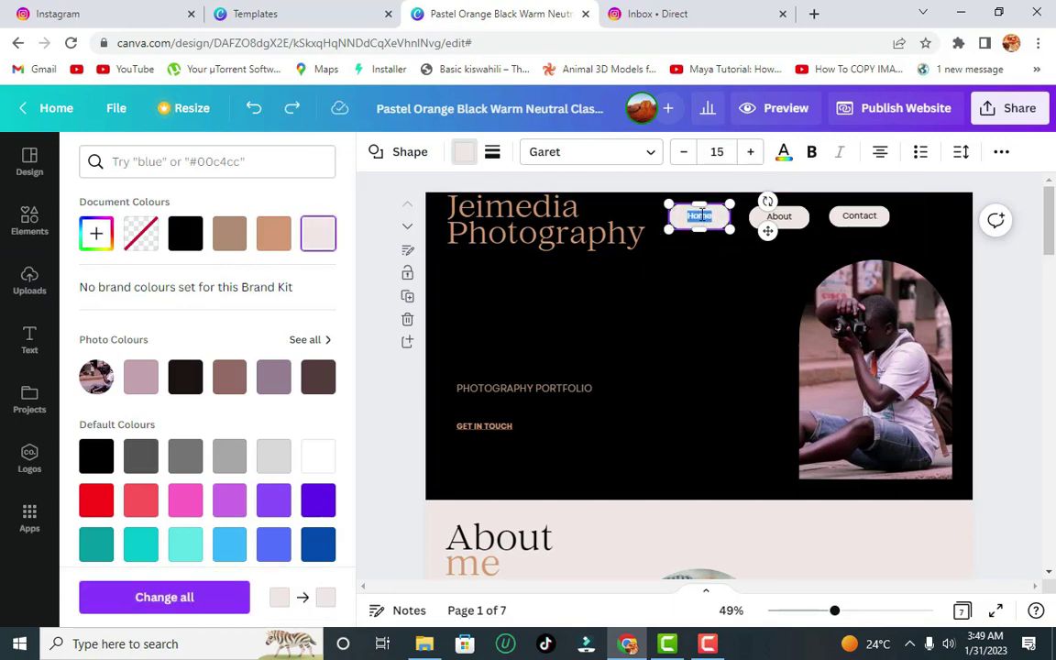
click(466, 156)
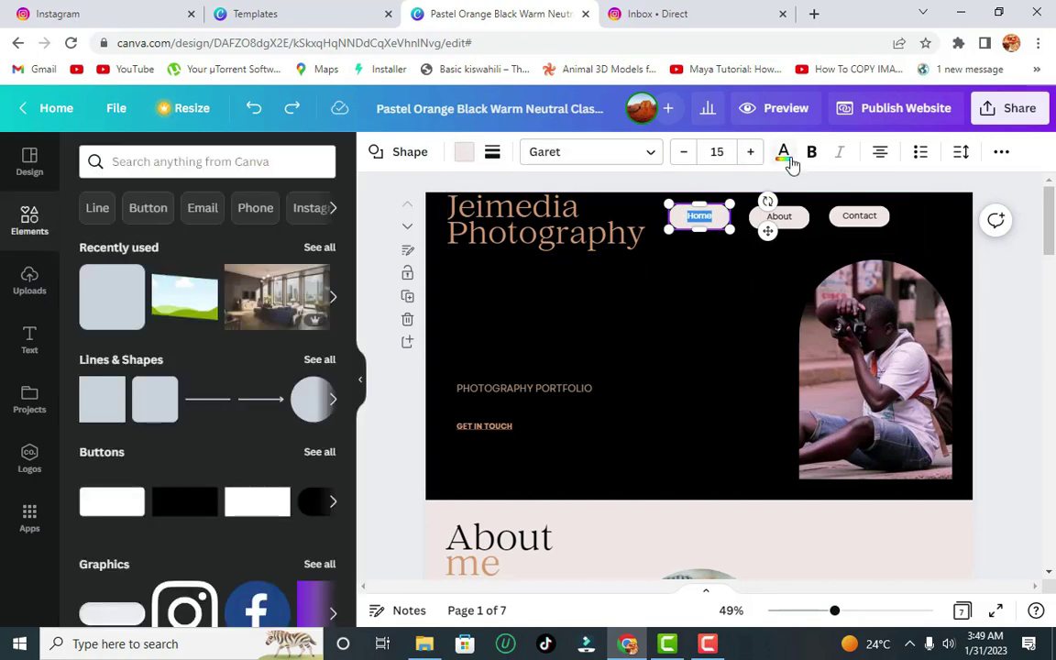
click(783, 153)
click(273, 233)
click(779, 216)
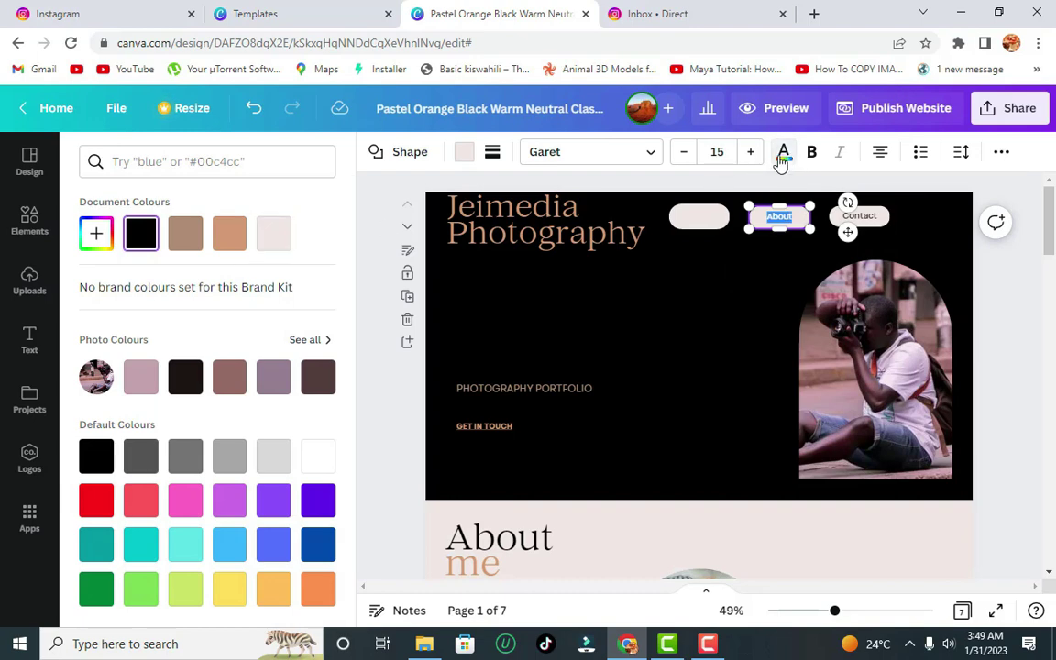
click(269, 235)
click(858, 216)
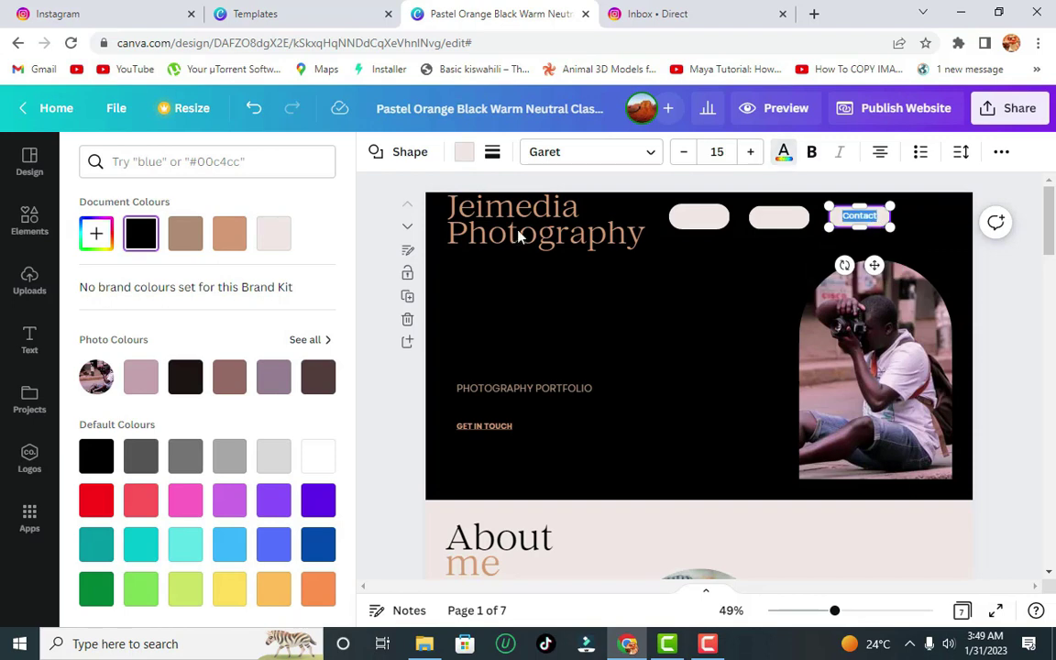
click(273, 234)
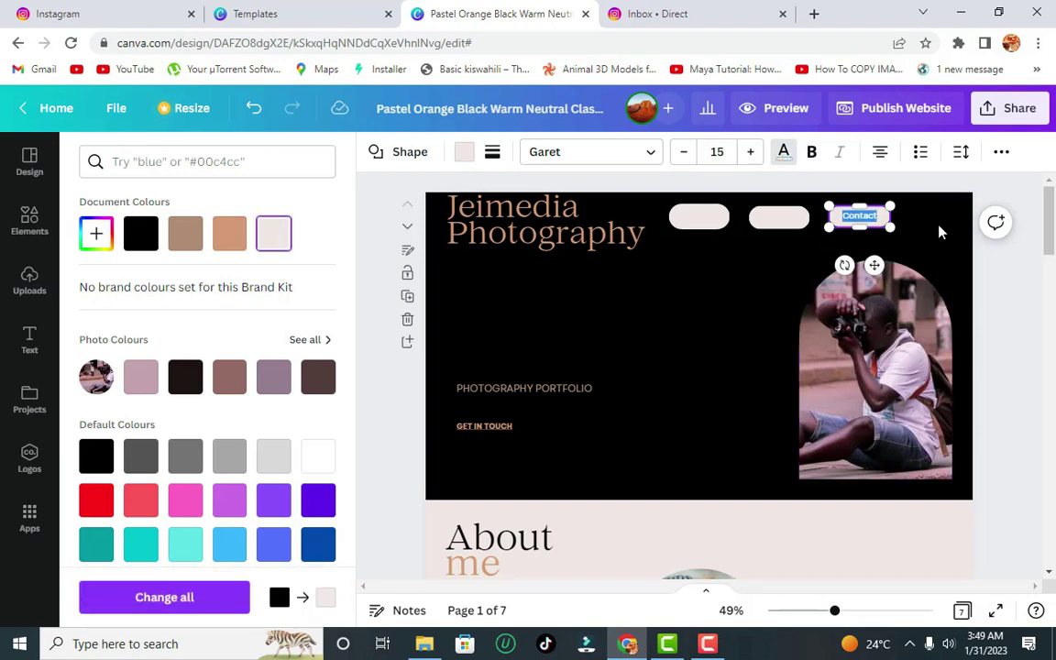
key(Escape)
- Fill the Home button with black sampled from the header, #000000
click(702, 222)
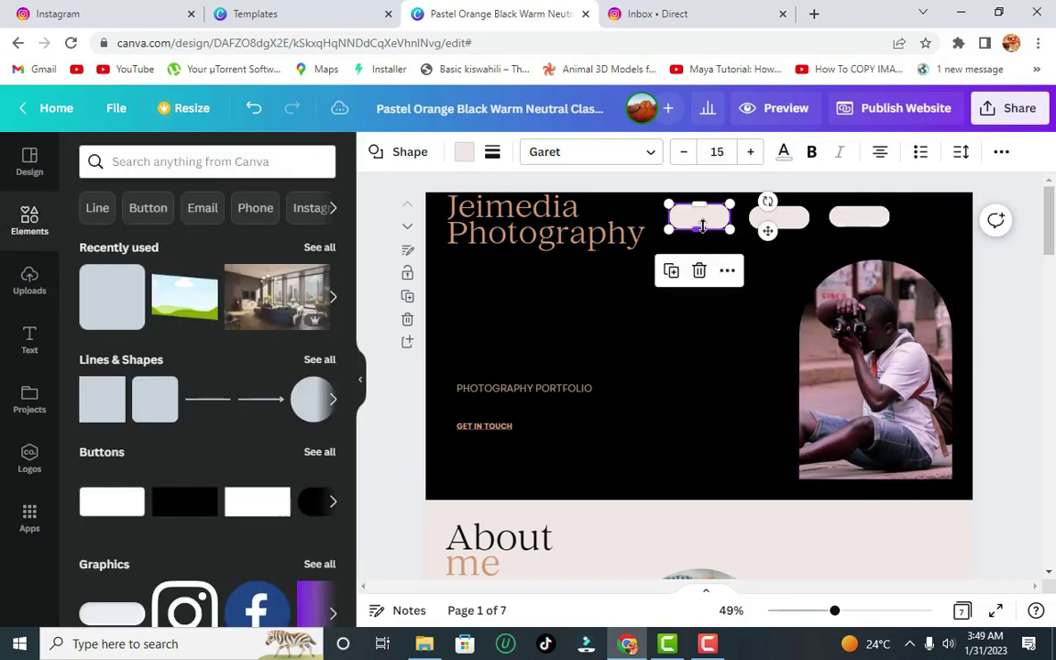
click(465, 154)
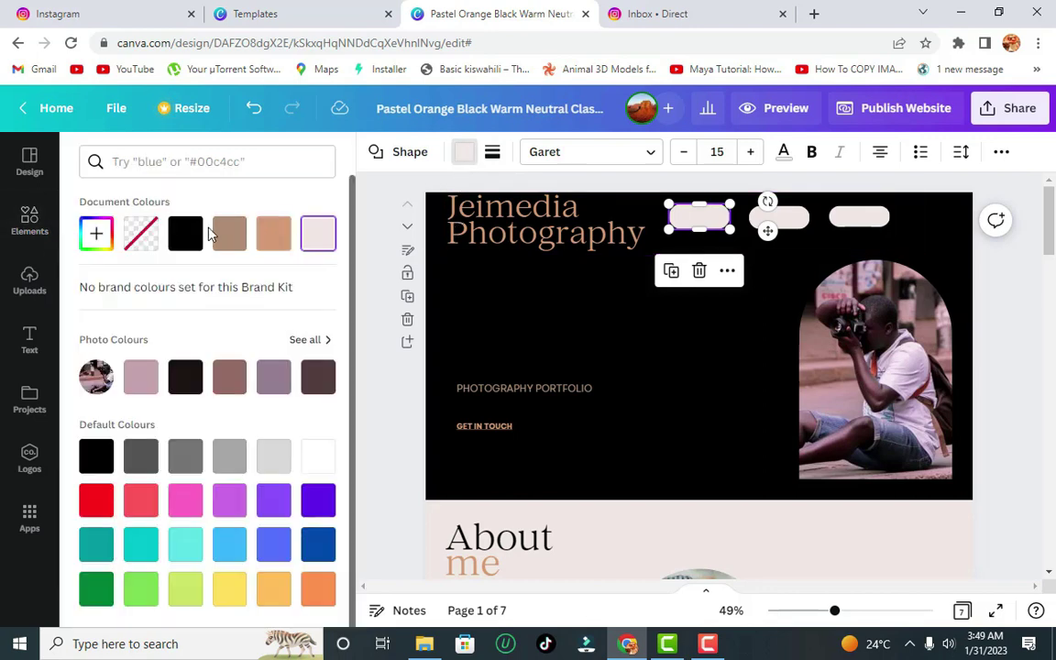
click(185, 234)
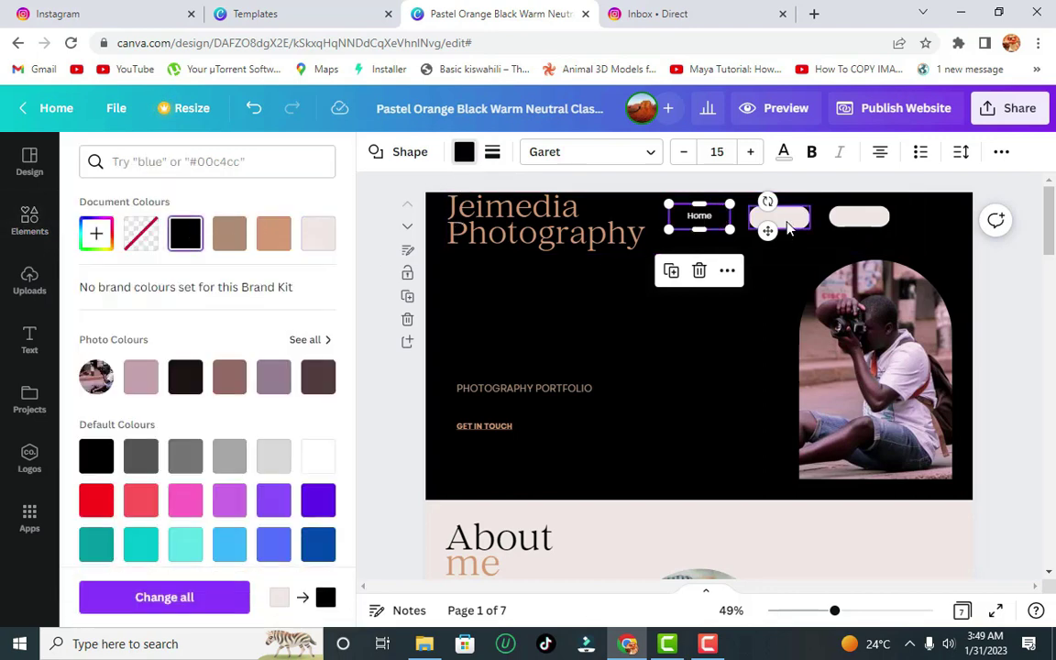
click(98, 234)
click(297, 400)
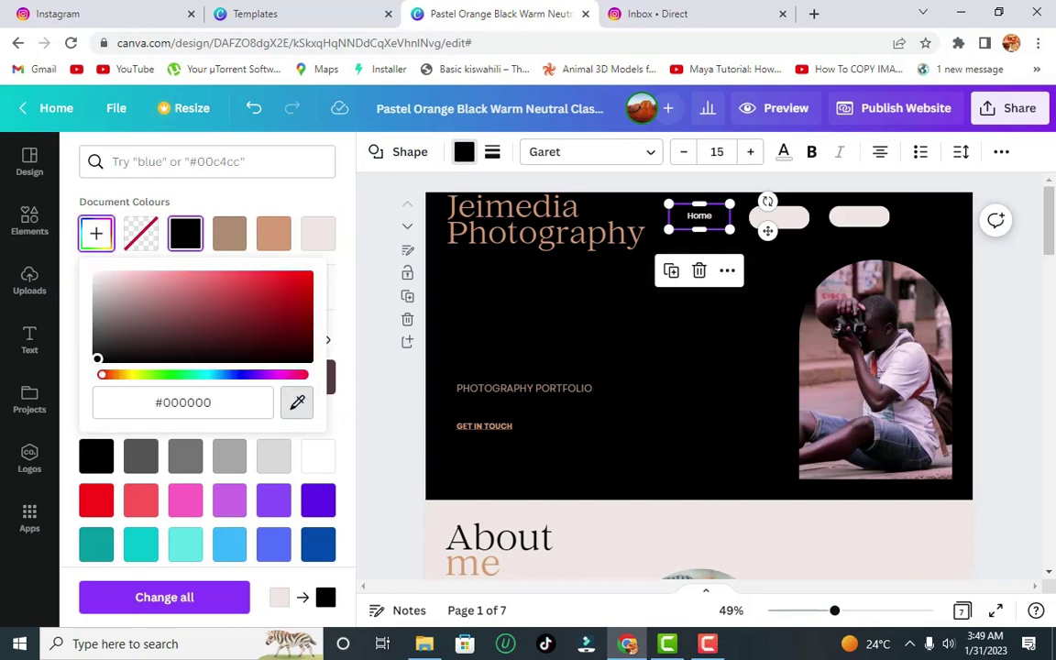
click(650, 278)
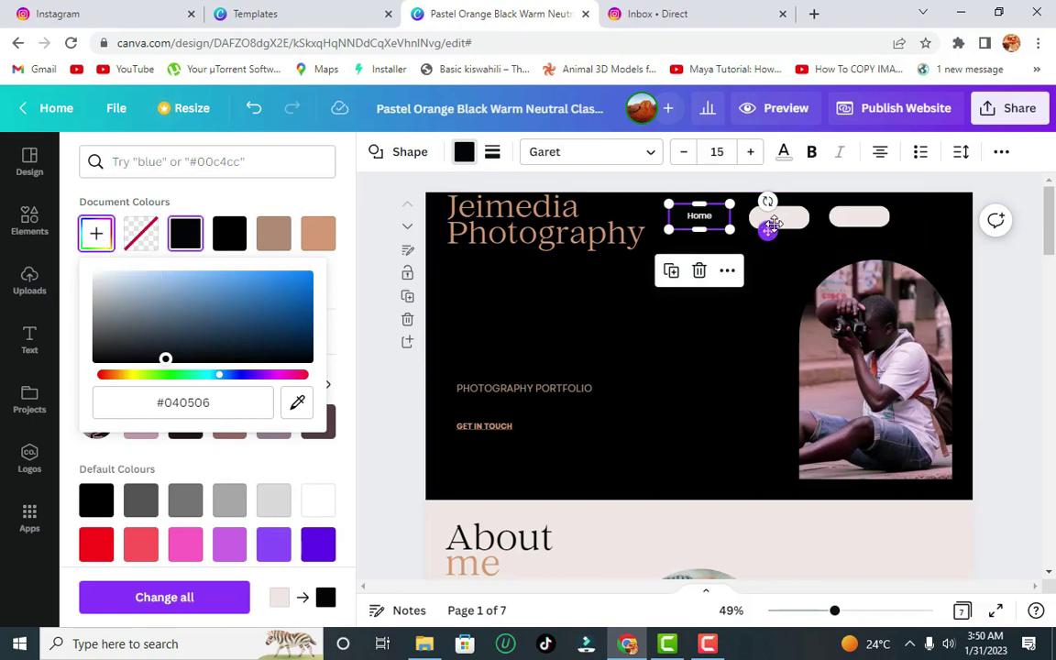
click(721, 220)
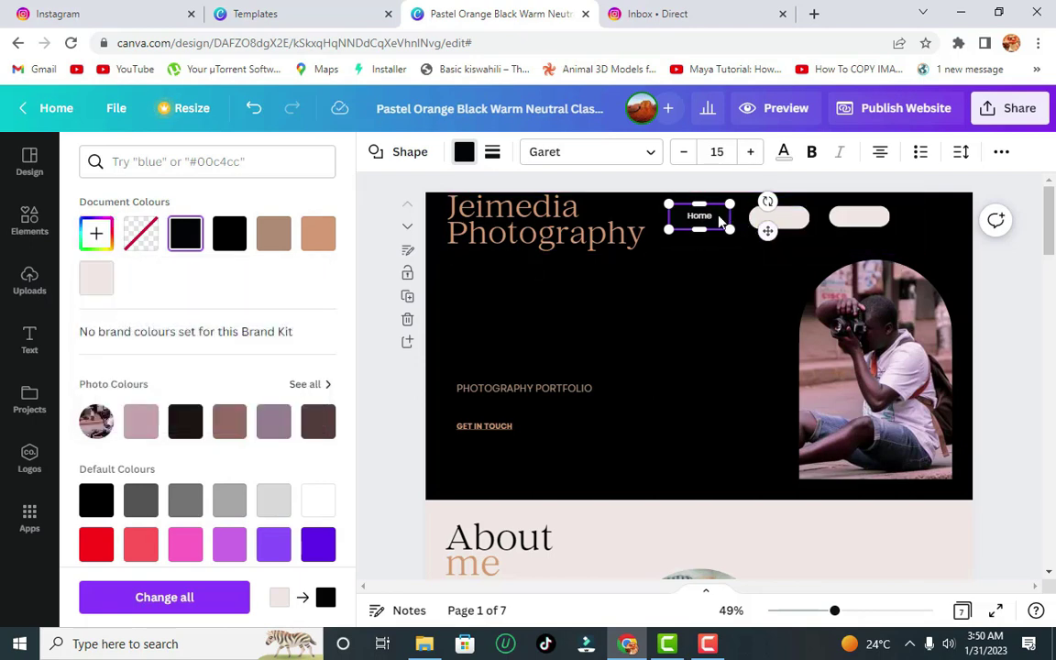
click(464, 151)
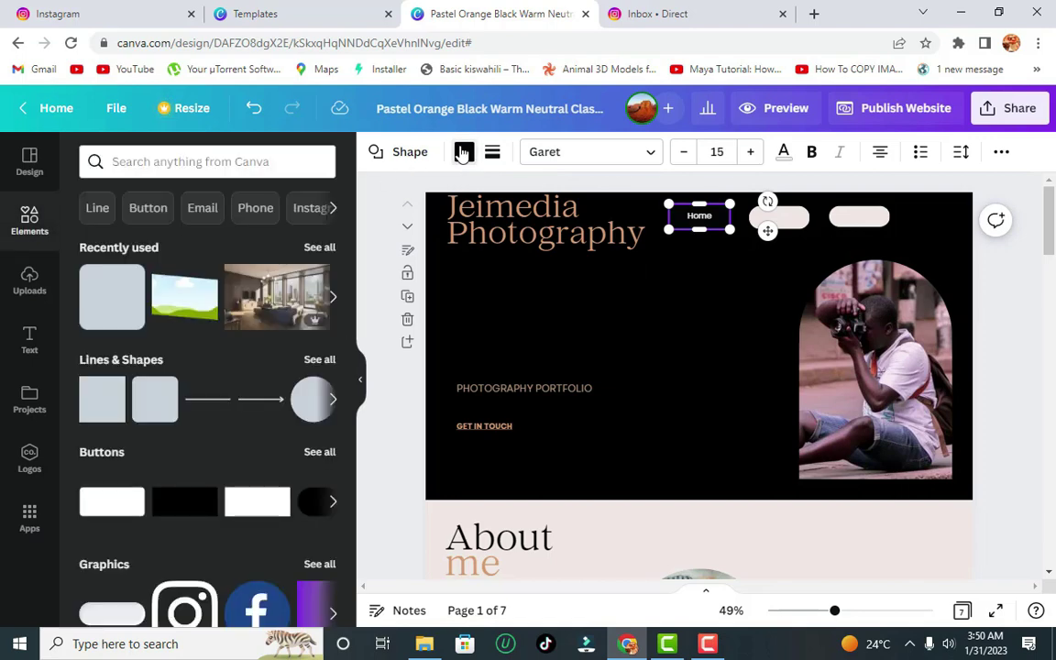
click(463, 151)
click(97, 233)
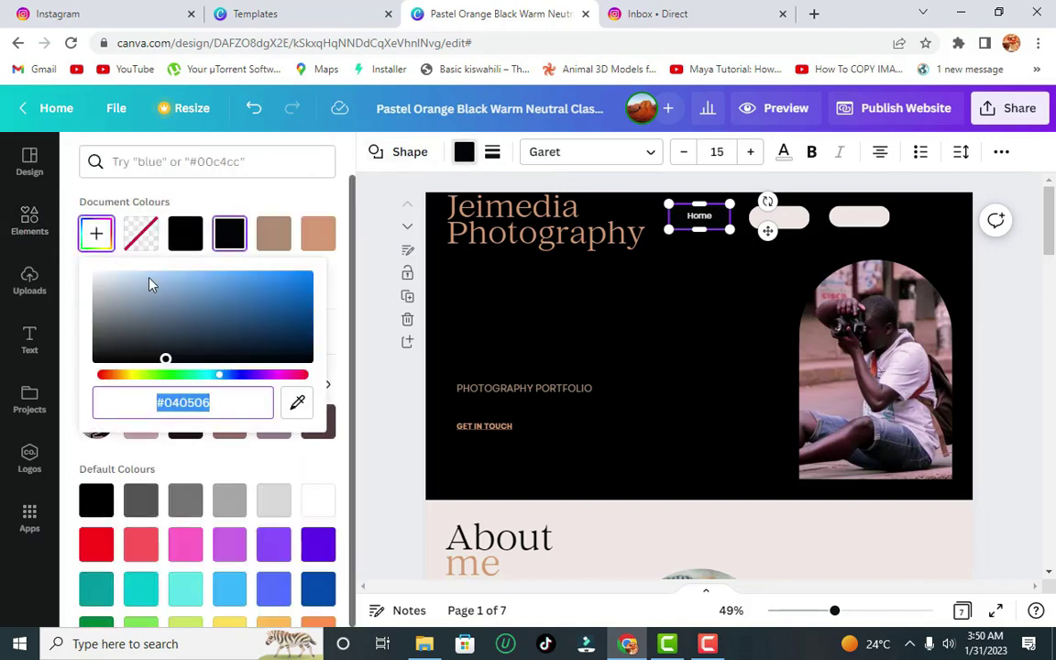
click(298, 403)
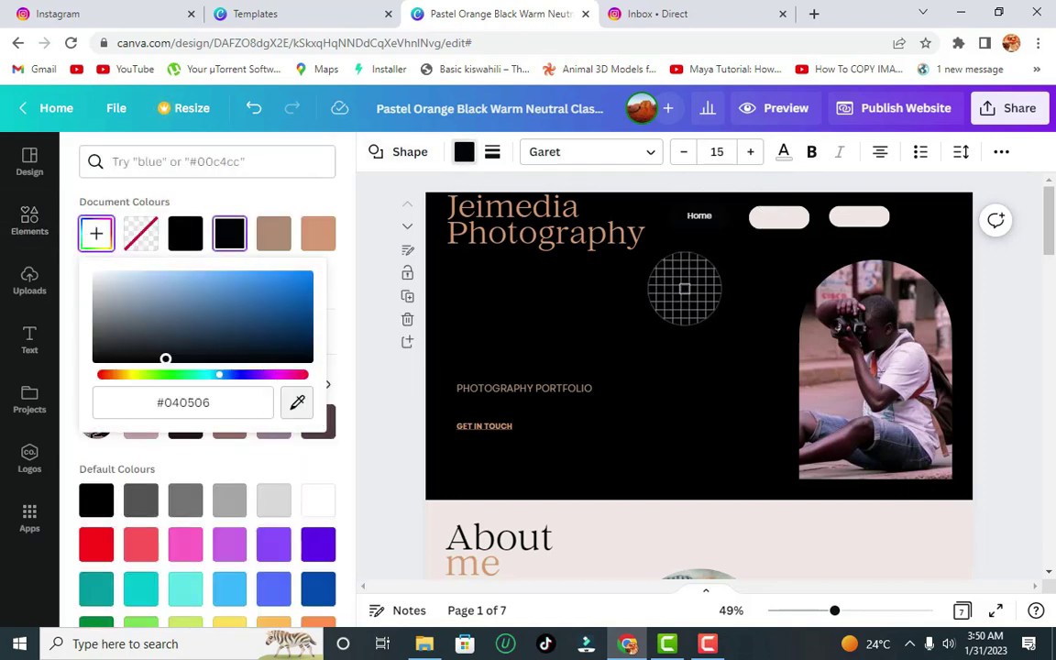
click(616, 260)
- Fill the About button with the sampled black and deselect the buttons
click(792, 220)
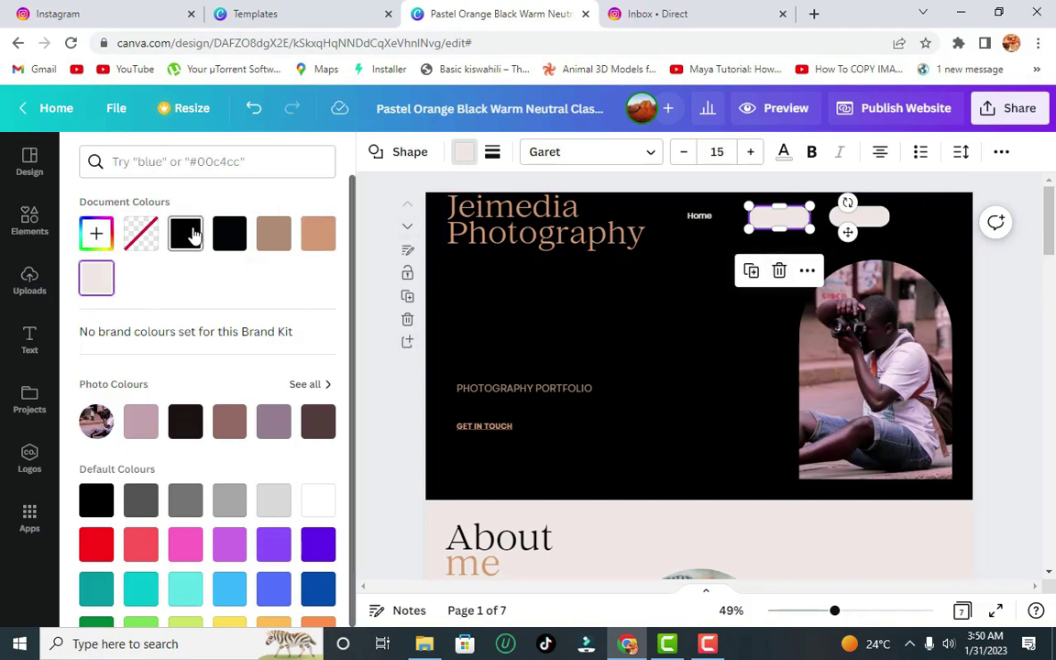
click(184, 231)
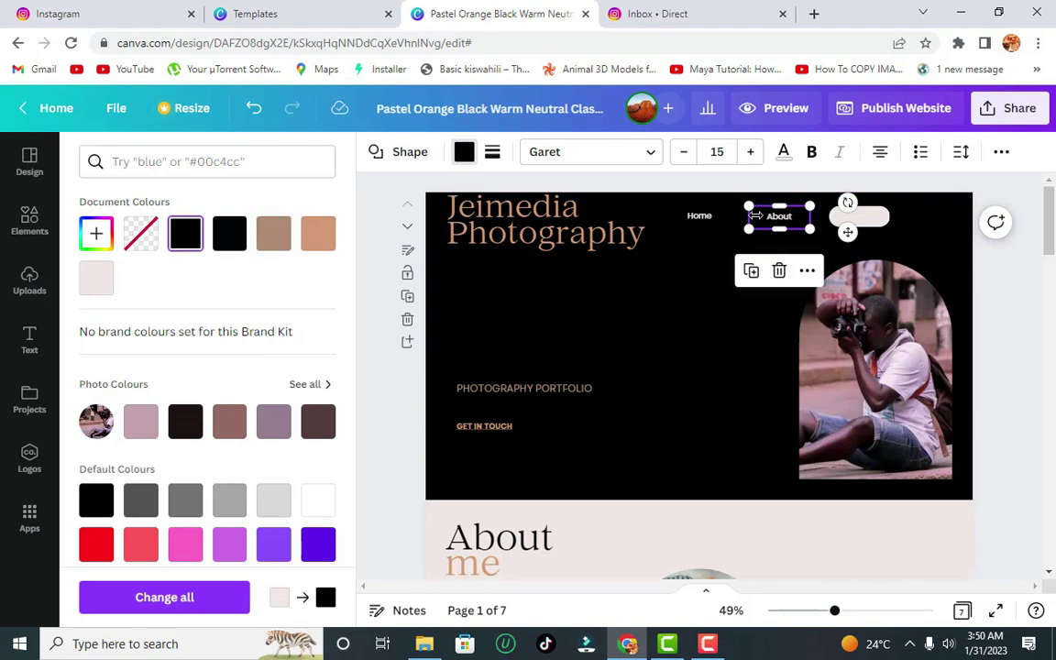
click(235, 232)
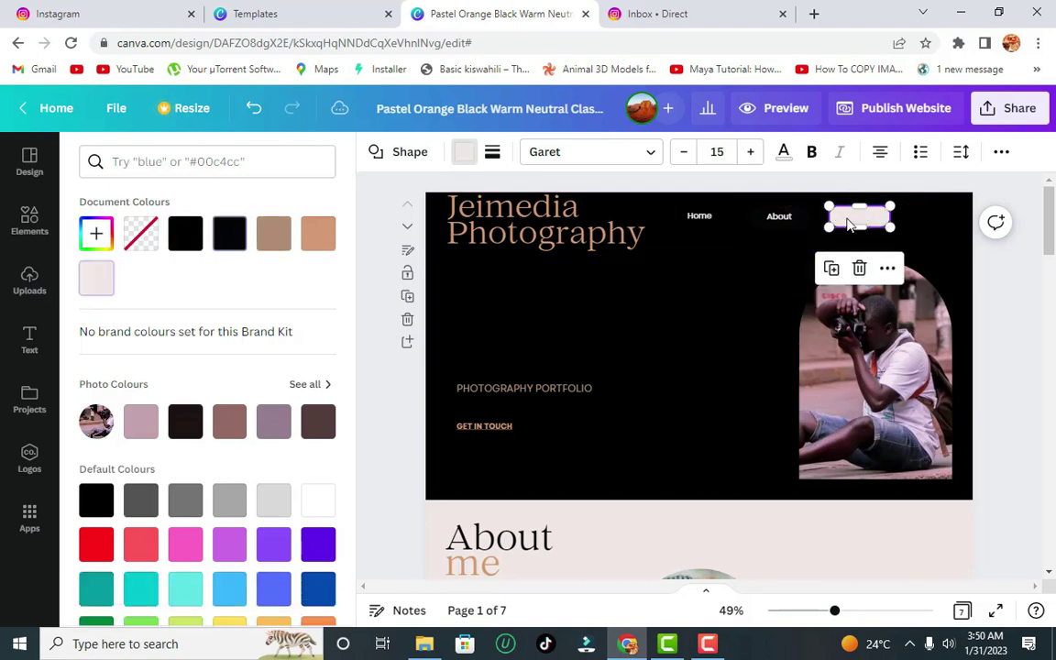
key(Escape)
click(696, 312)
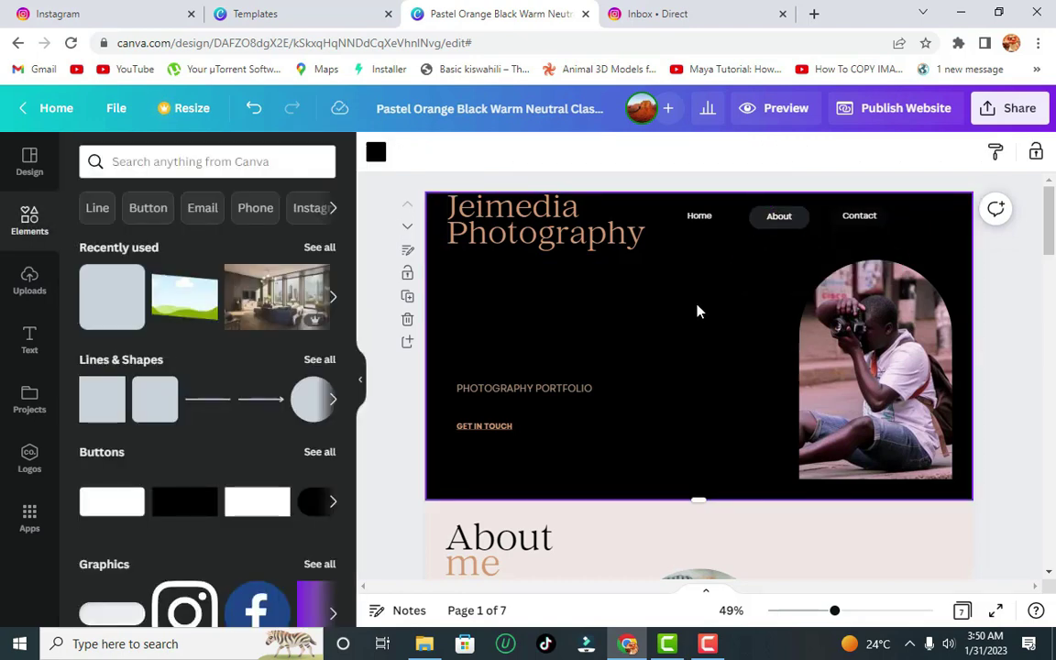
- Change the About button's dark grey fill to black, then reselect the About button
click(791, 223)
click(463, 152)
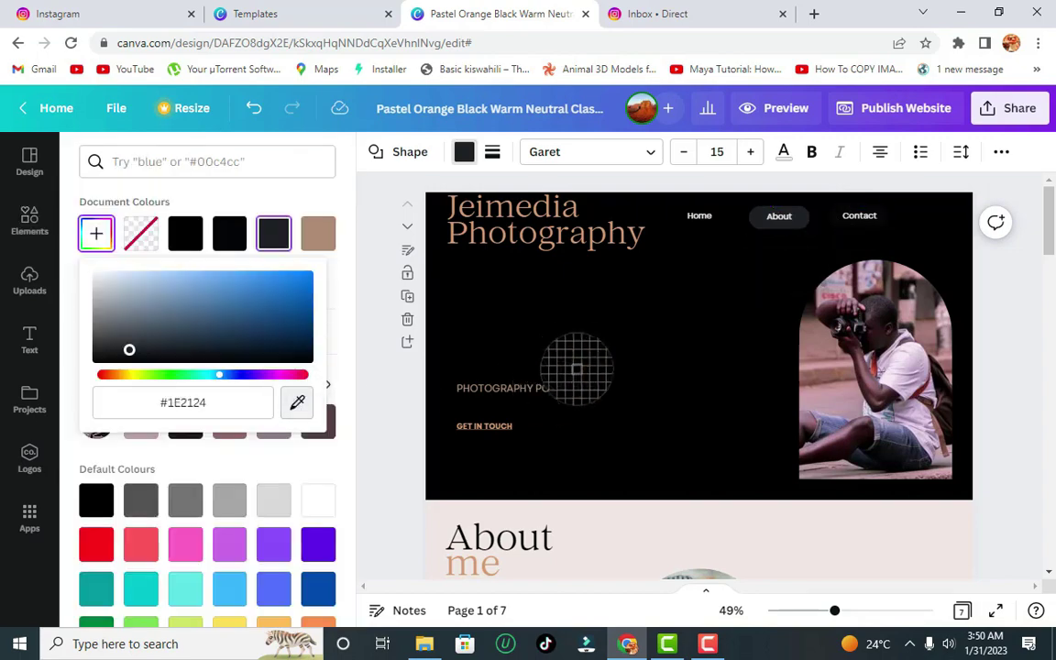
click(464, 151)
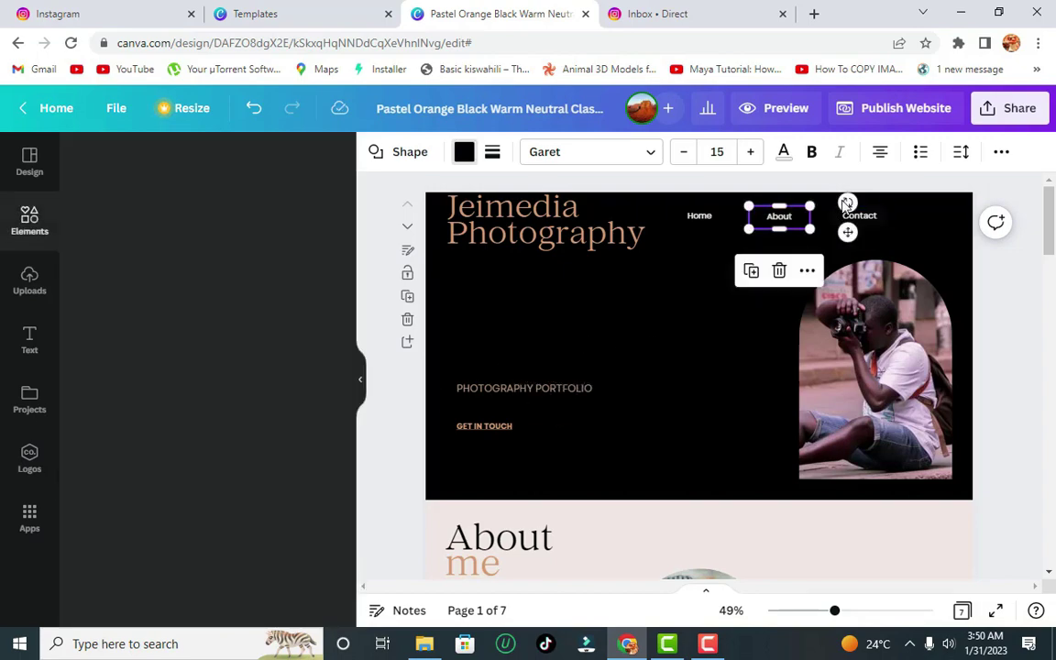
click(943, 219)
drag(1051, 204, 1045, 201)
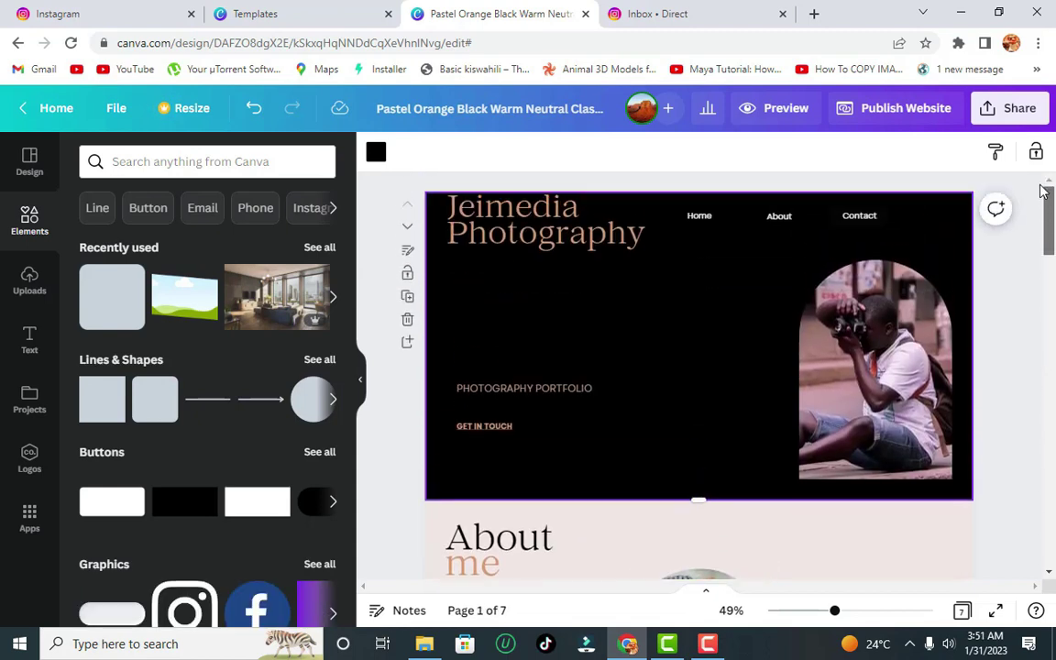
click(710, 219)
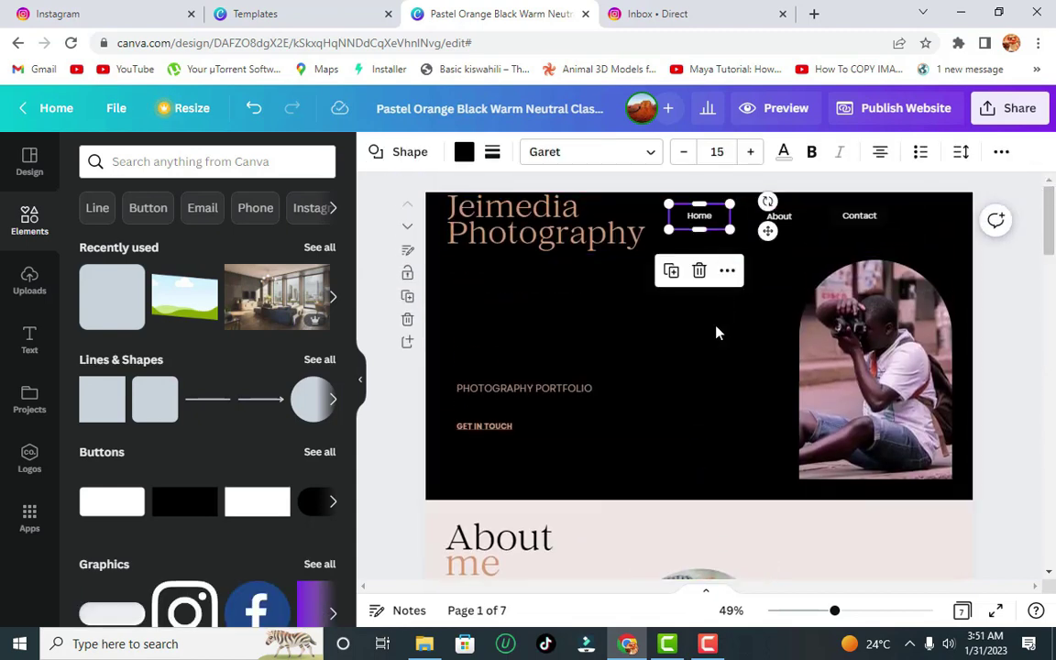
click(781, 214)
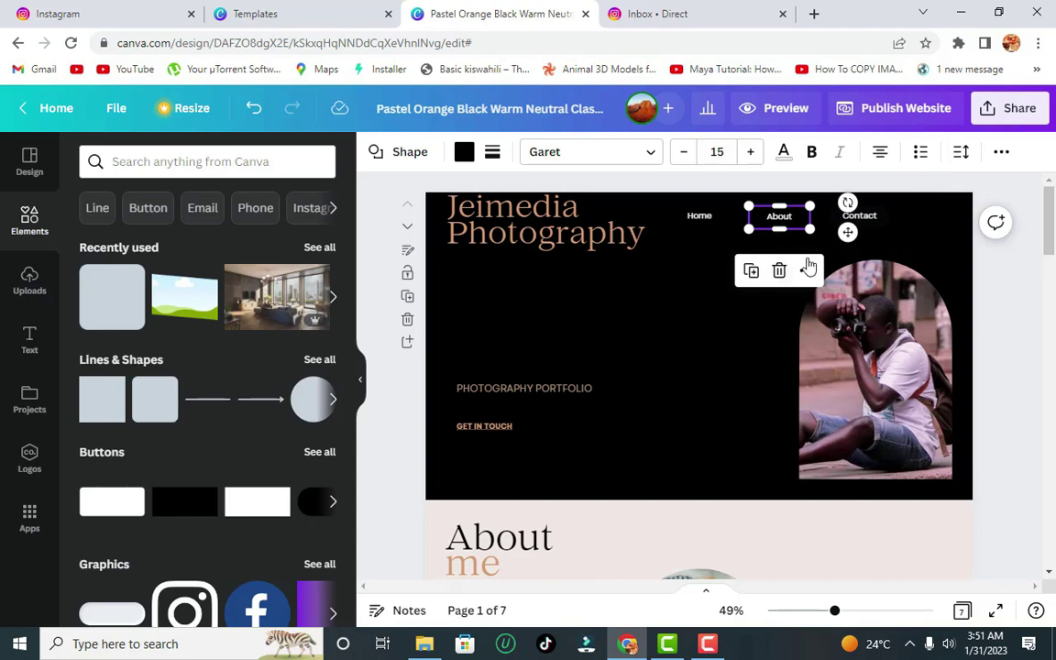
- Bring up the About button's link panel from the More menu to see link targets
click(1001, 154)
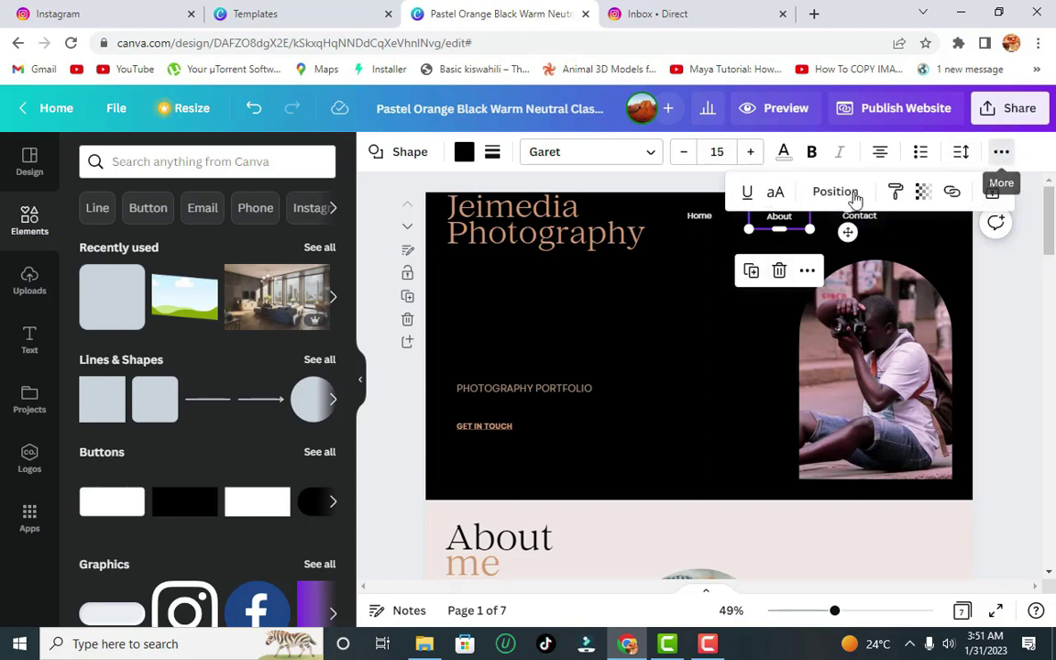
click(952, 193)
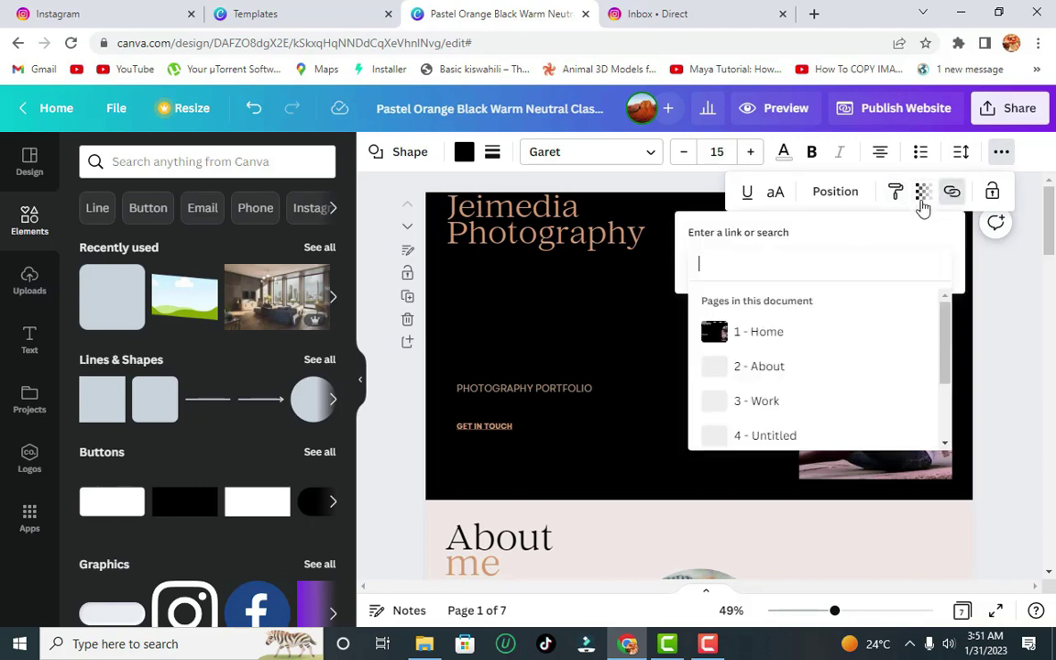
scroll(942, 313, down, 3)
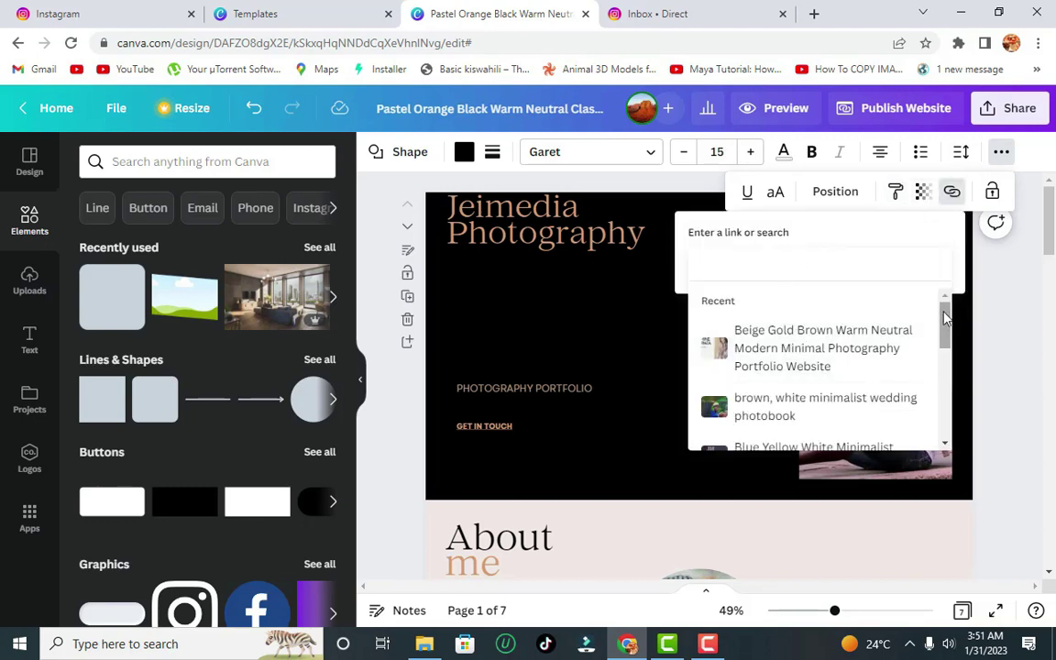
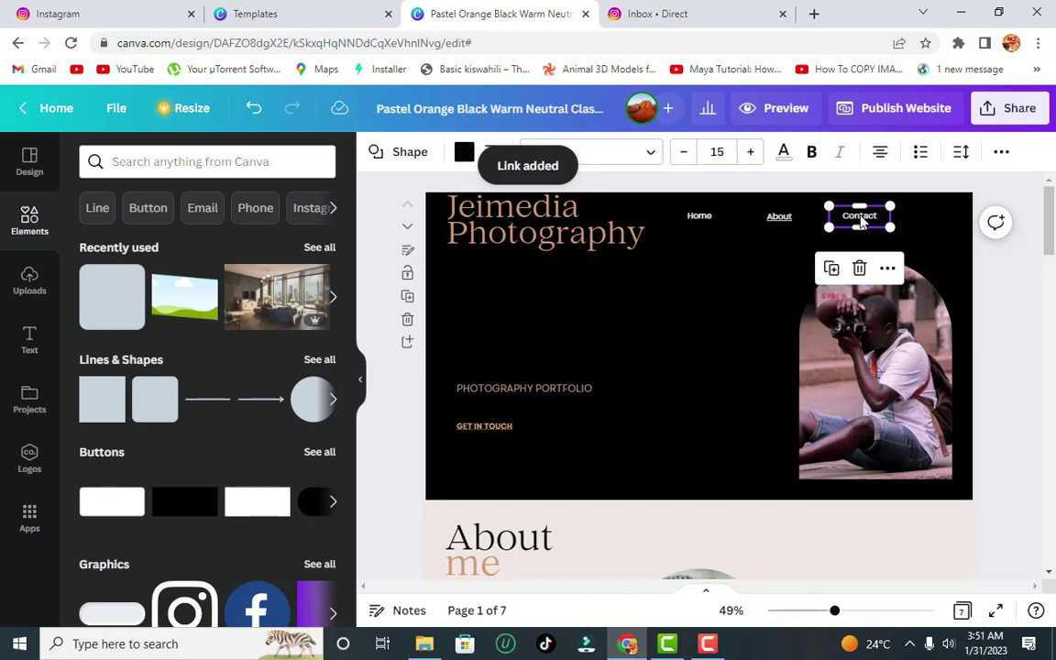
- Duplicate the Contact nav item, rename the original 'Experience' and link it to 3 - Work
drag(860, 221, 926, 214)
click(876, 222)
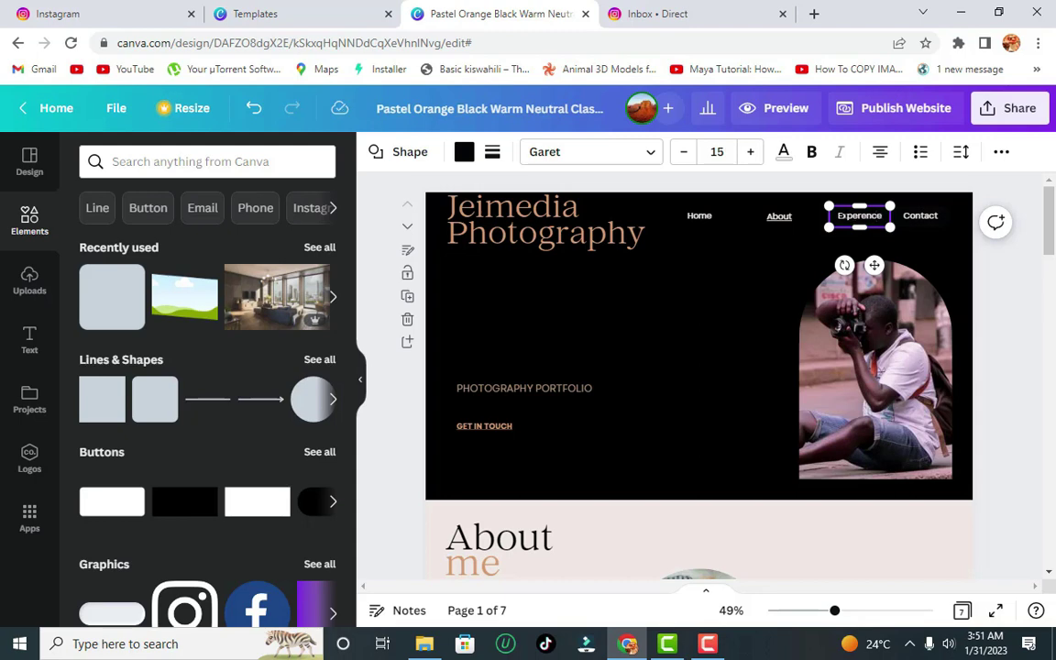
click(953, 233)
click(860, 216)
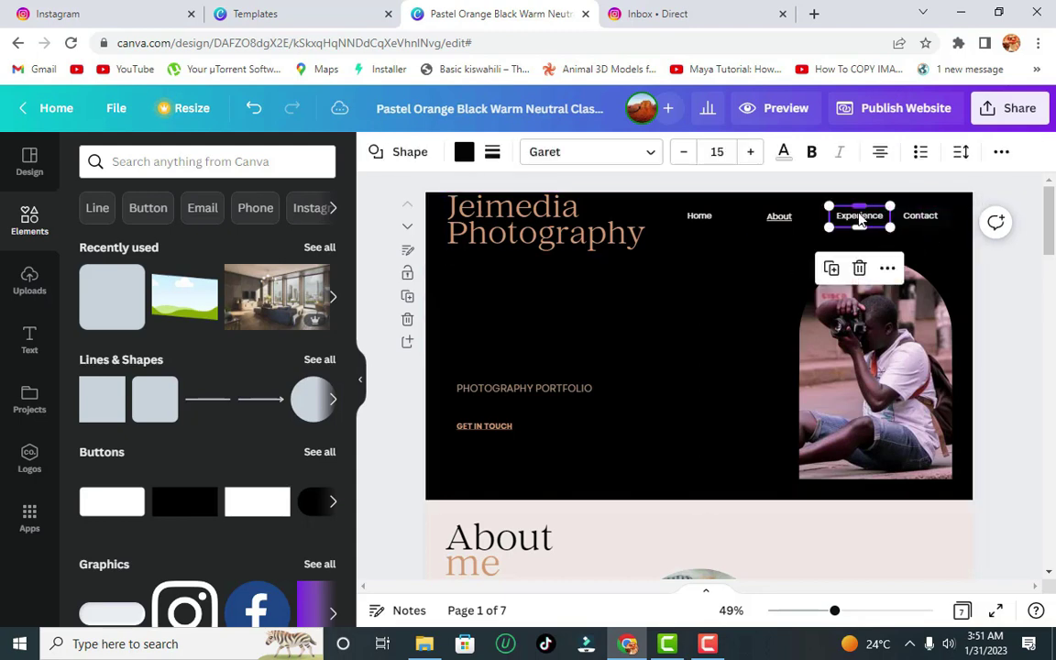
click(1001, 154)
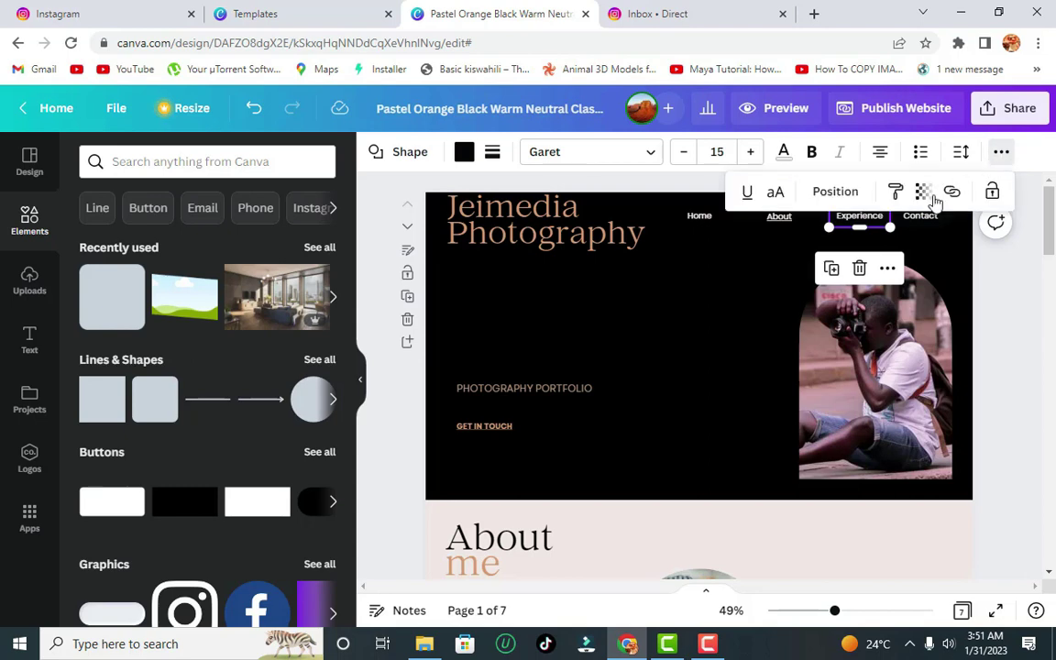
click(955, 192)
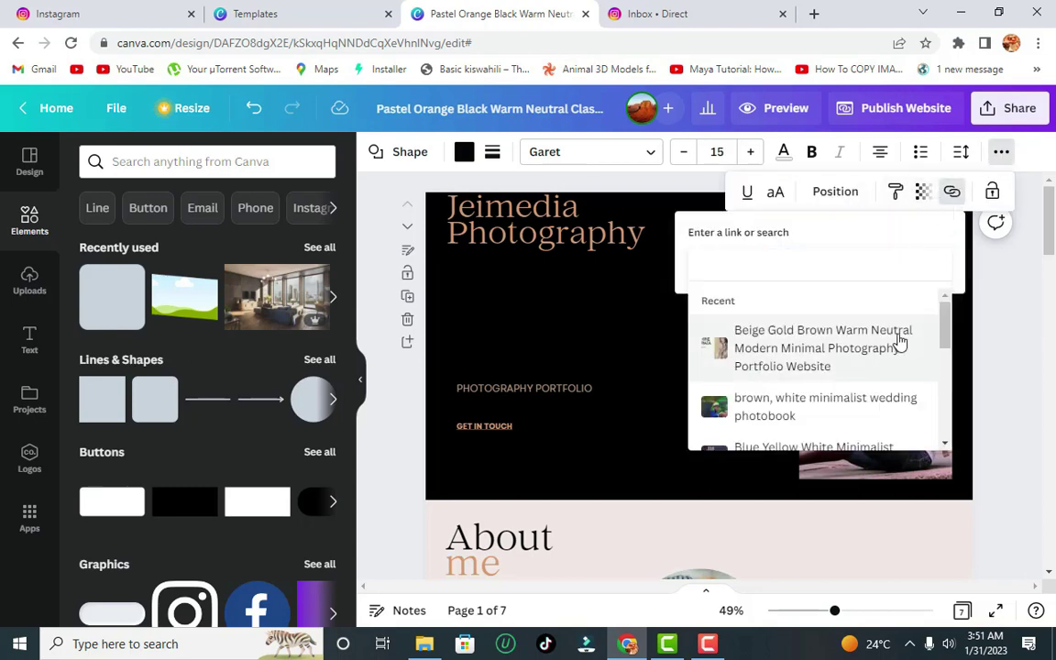
drag(948, 318, 924, 393)
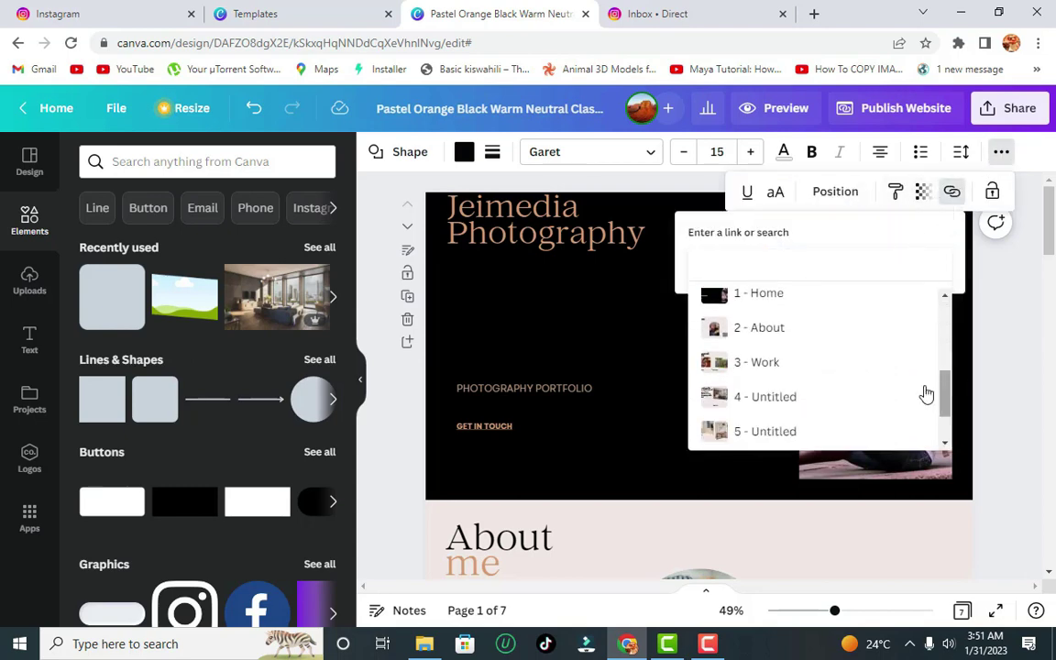
click(820, 363)
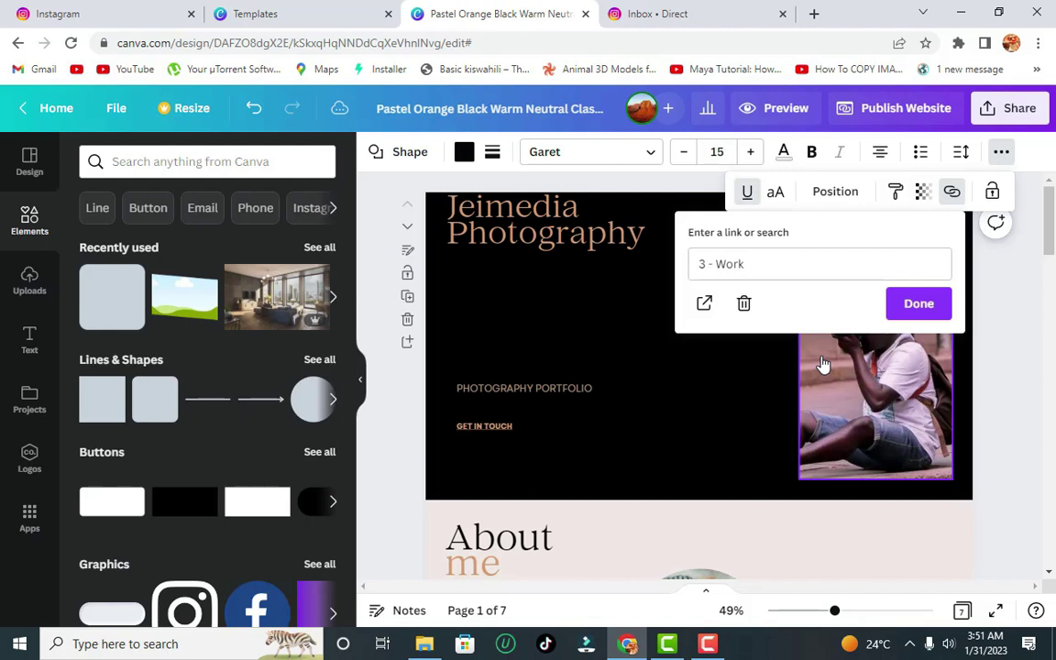
click(912, 303)
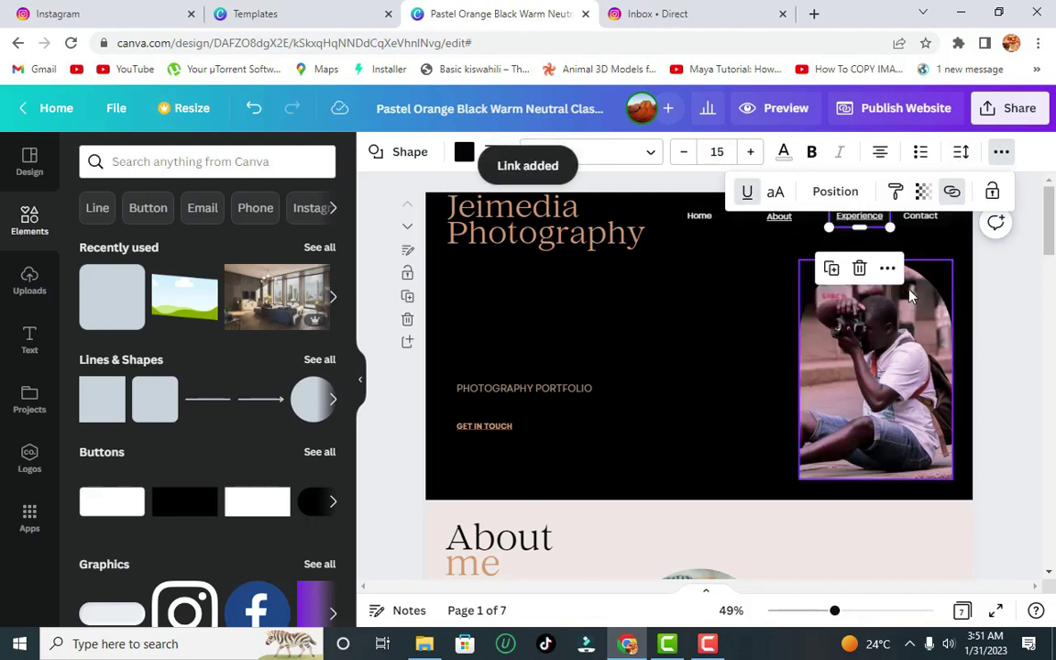
- Link the Contact navigation item to the 7 - Contact page
click(924, 223)
click(1002, 154)
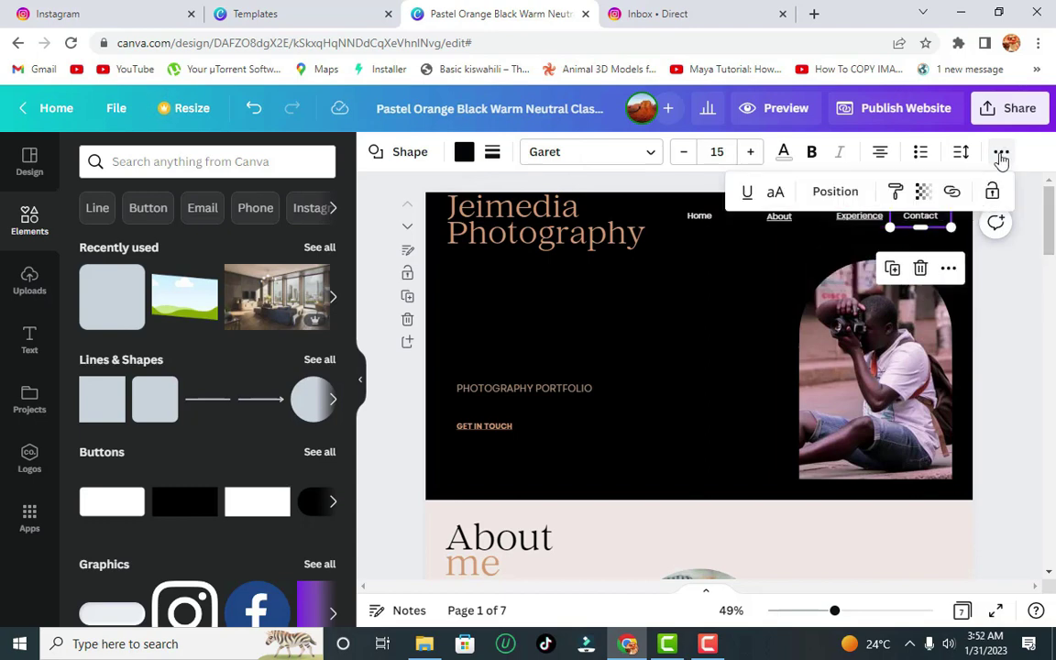
click(952, 195)
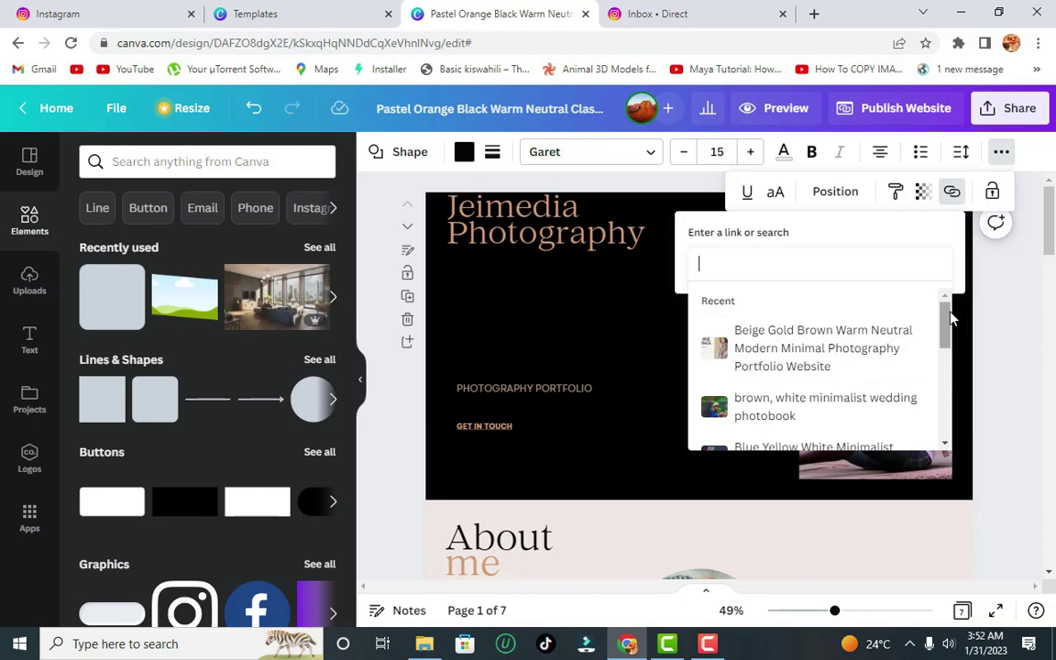
drag(948, 309, 948, 410)
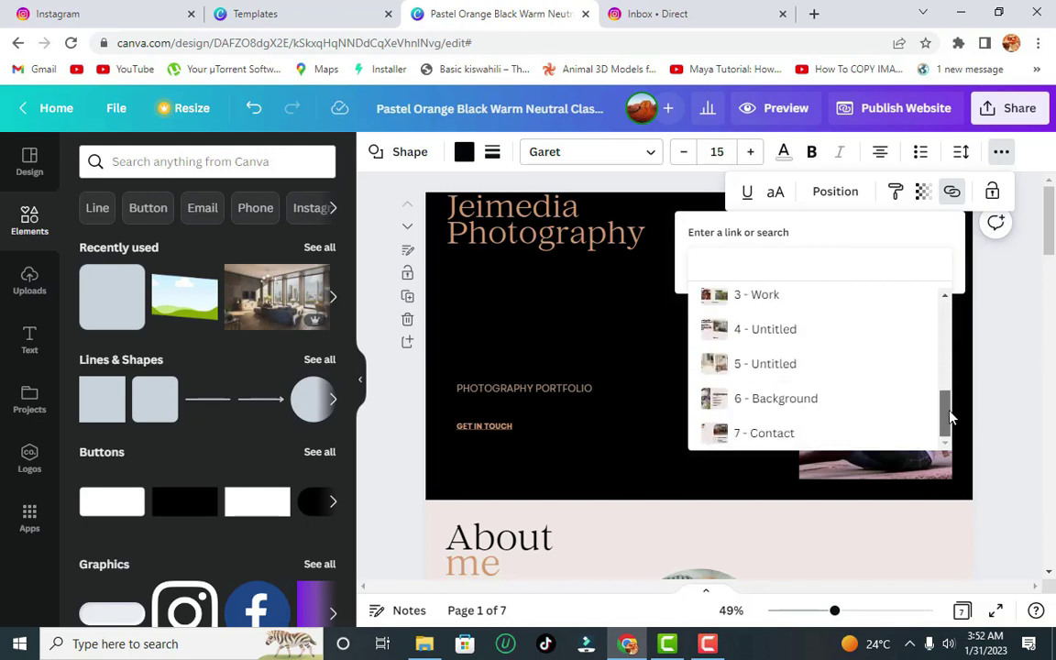
click(825, 437)
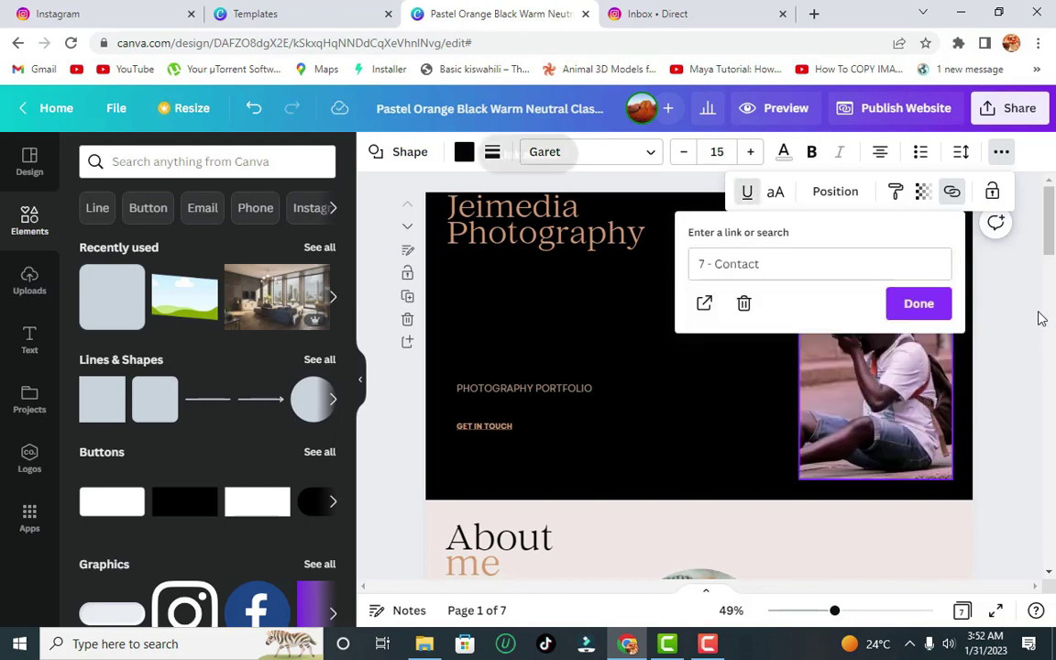
click(924, 304)
drag(1049, 242, 1052, 229)
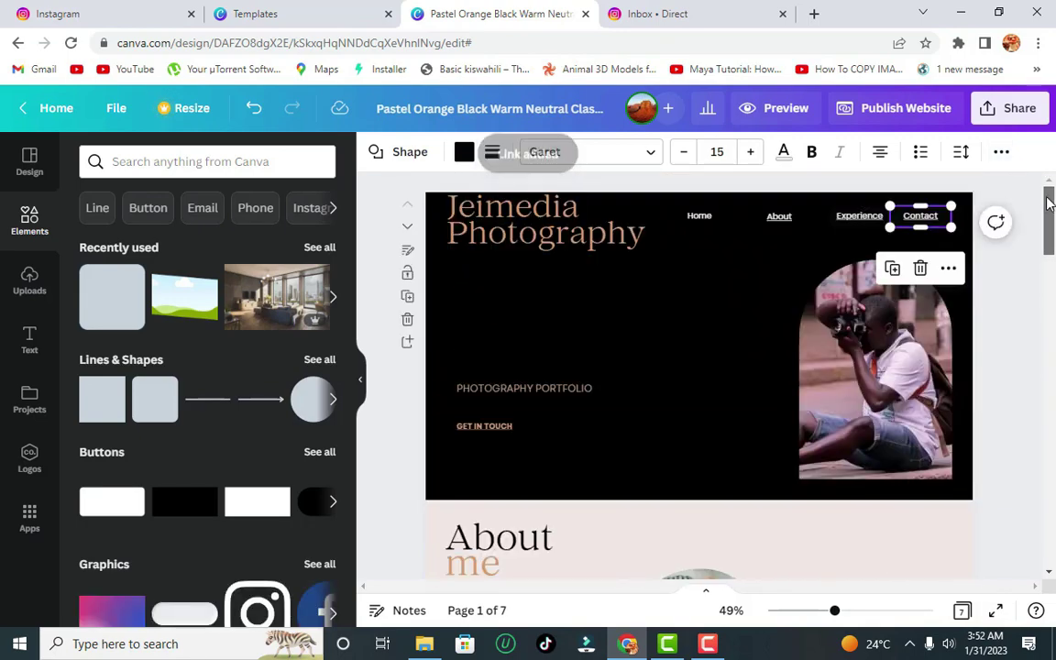
- Preview the site on desktop and test the About, Experience and Contact nav links
click(765, 109)
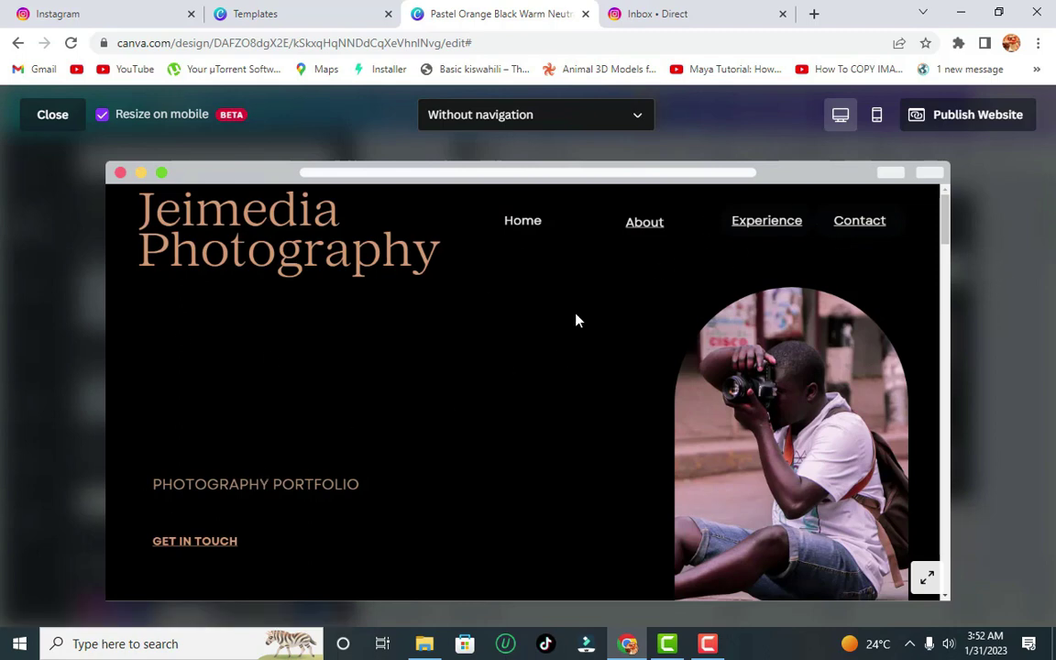
click(644, 225)
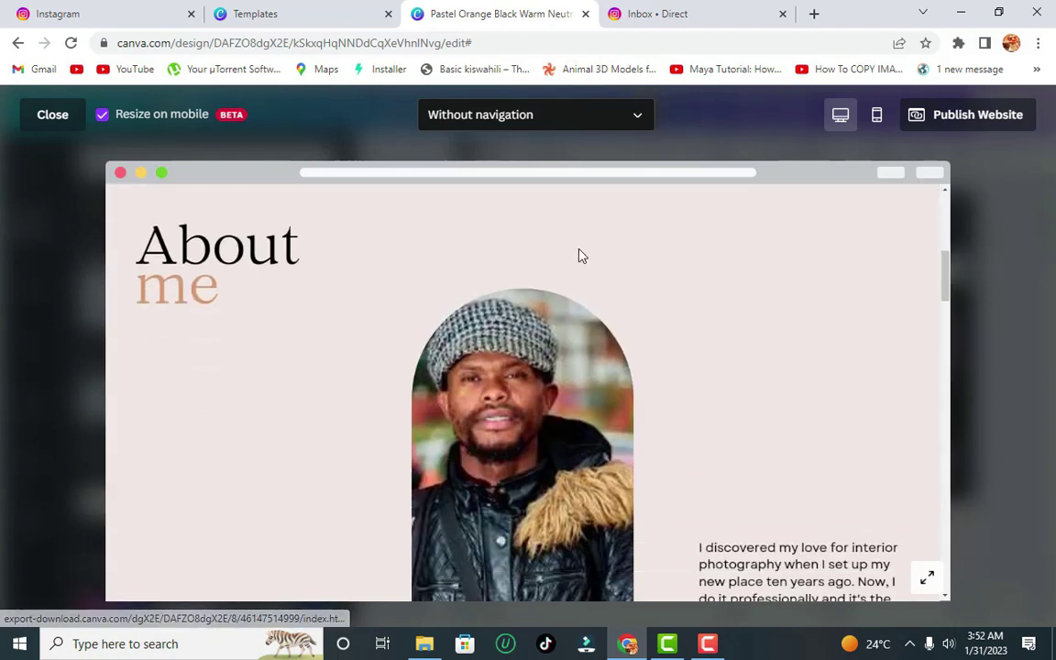
drag(943, 278, 948, 205)
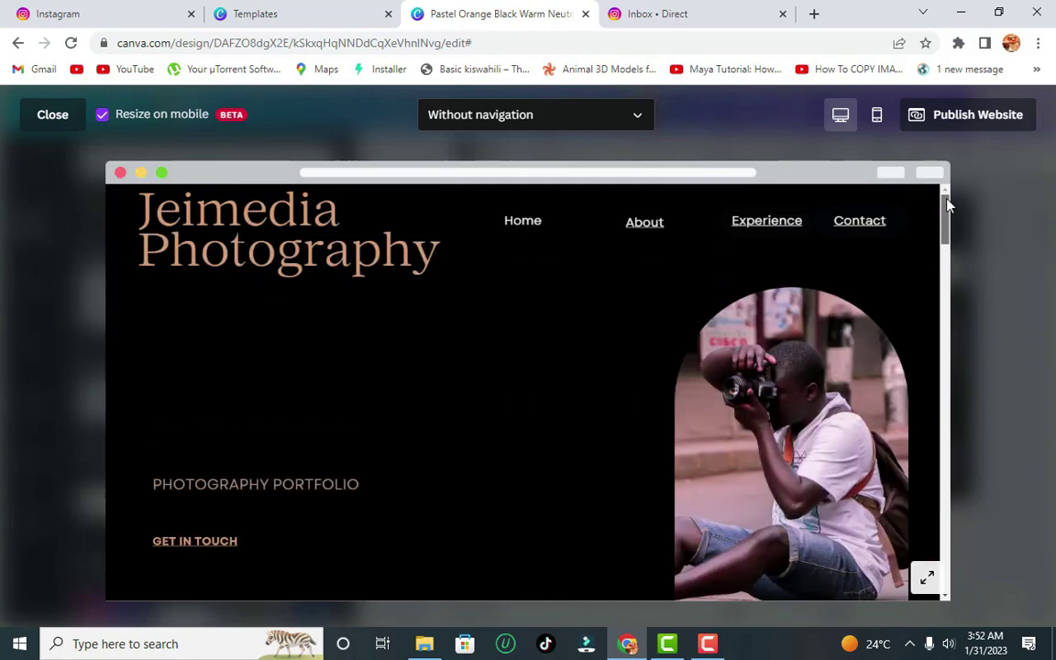
click(768, 221)
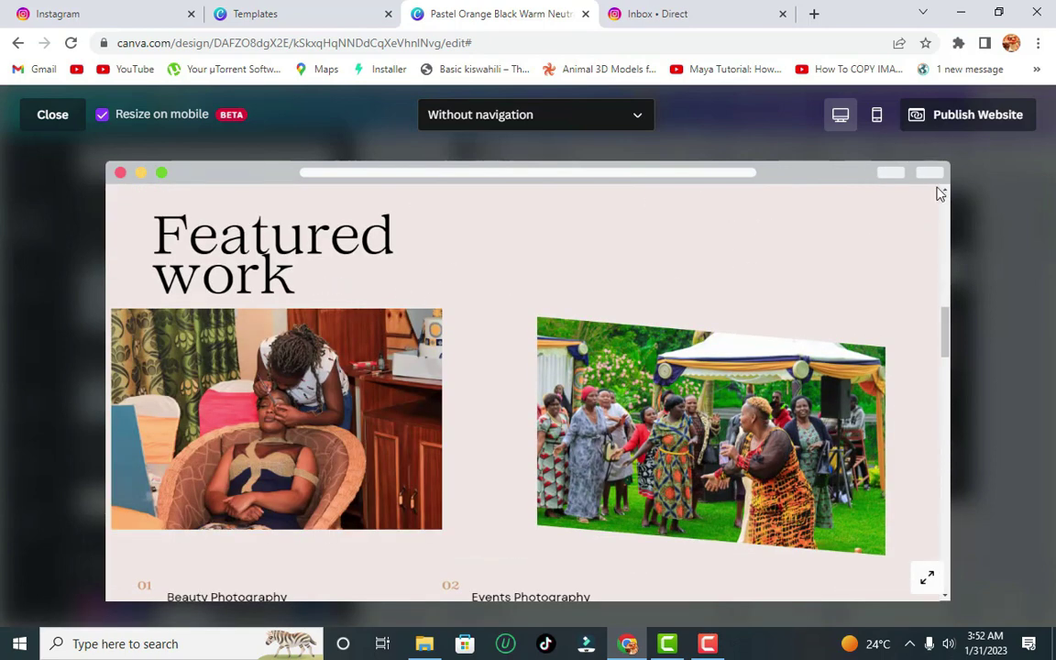
drag(947, 328, 938, 177)
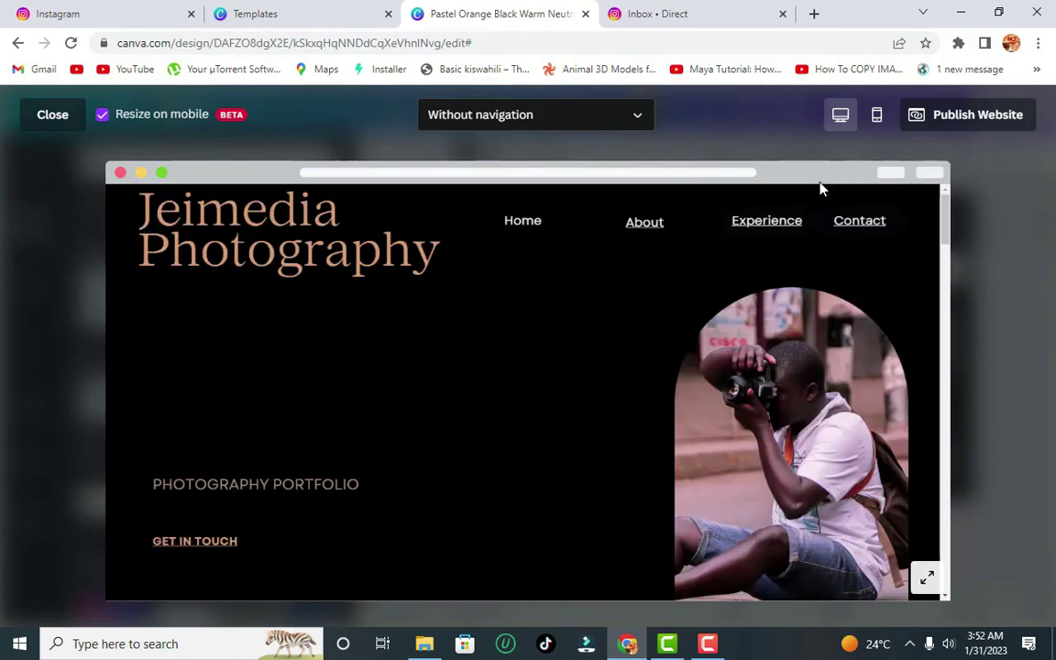
click(860, 221)
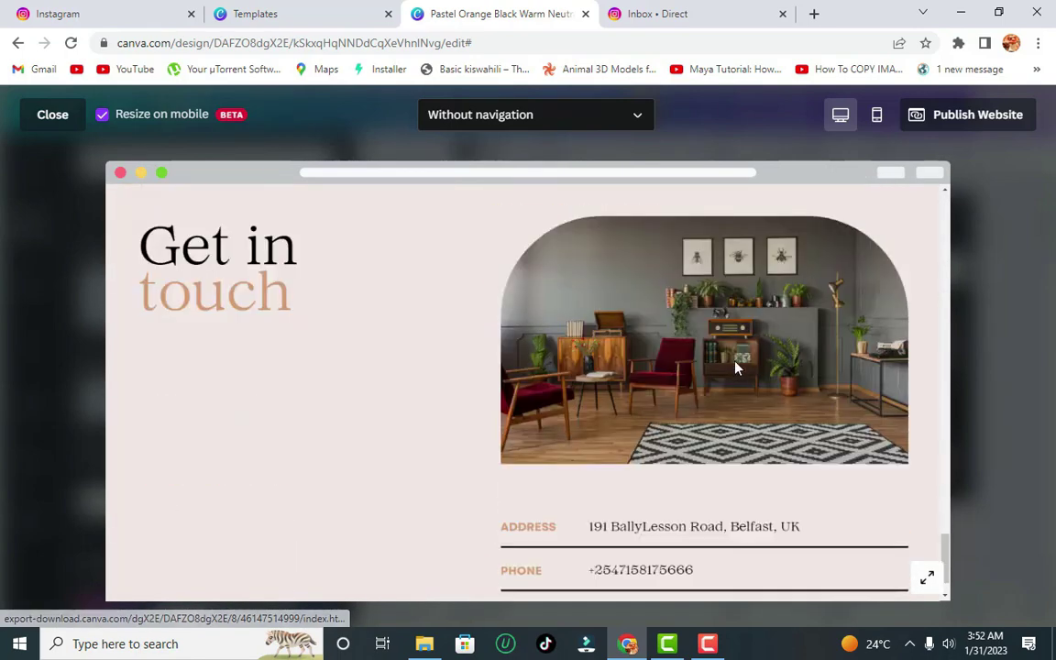
drag(947, 555, 901, 197)
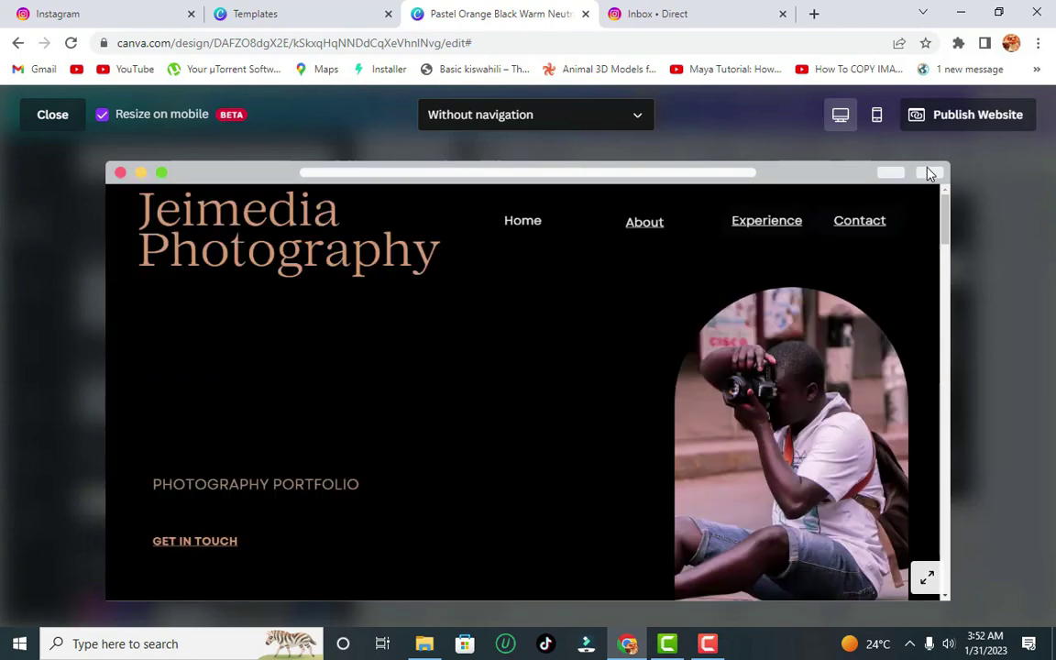
- Check the mobile layout preview down to Get in touch, then return to the editor
click(876, 128)
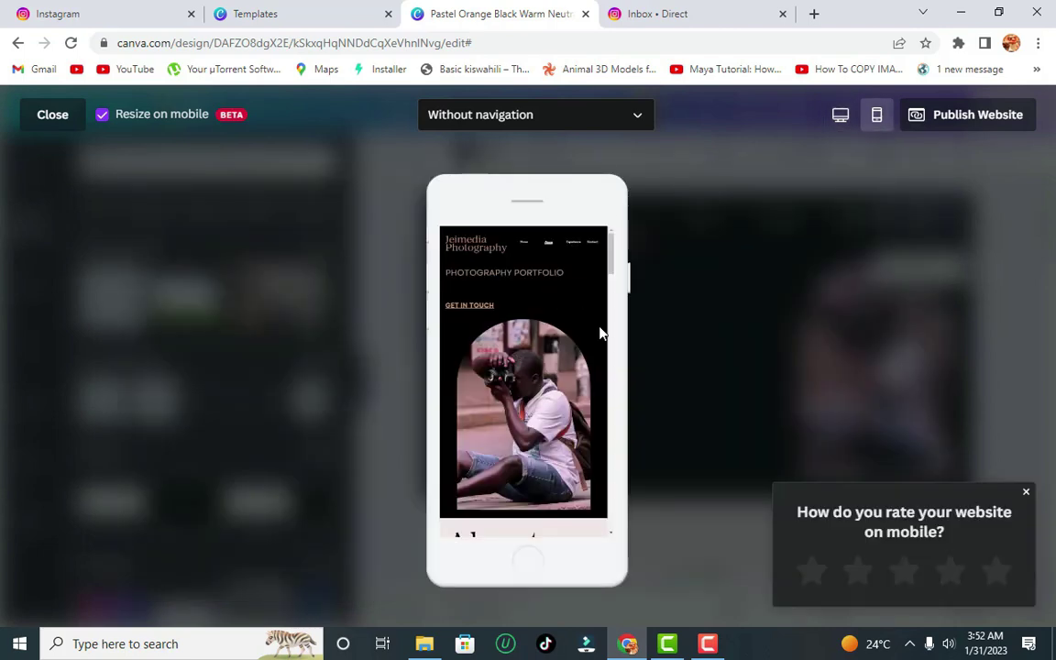
drag(614, 267, 600, 252)
click(592, 243)
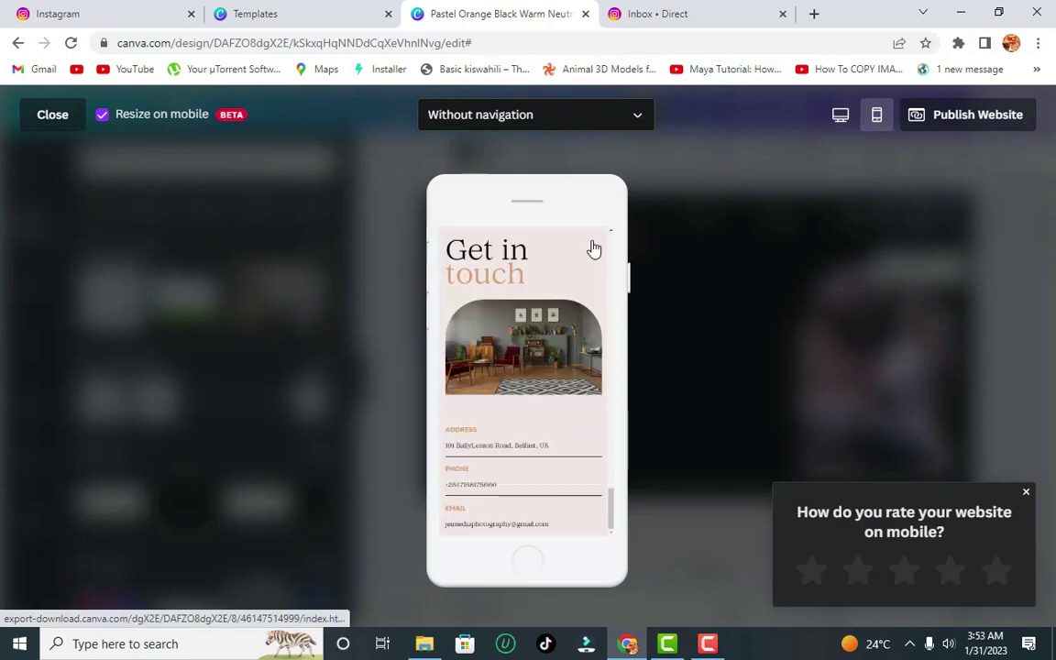
click(50, 115)
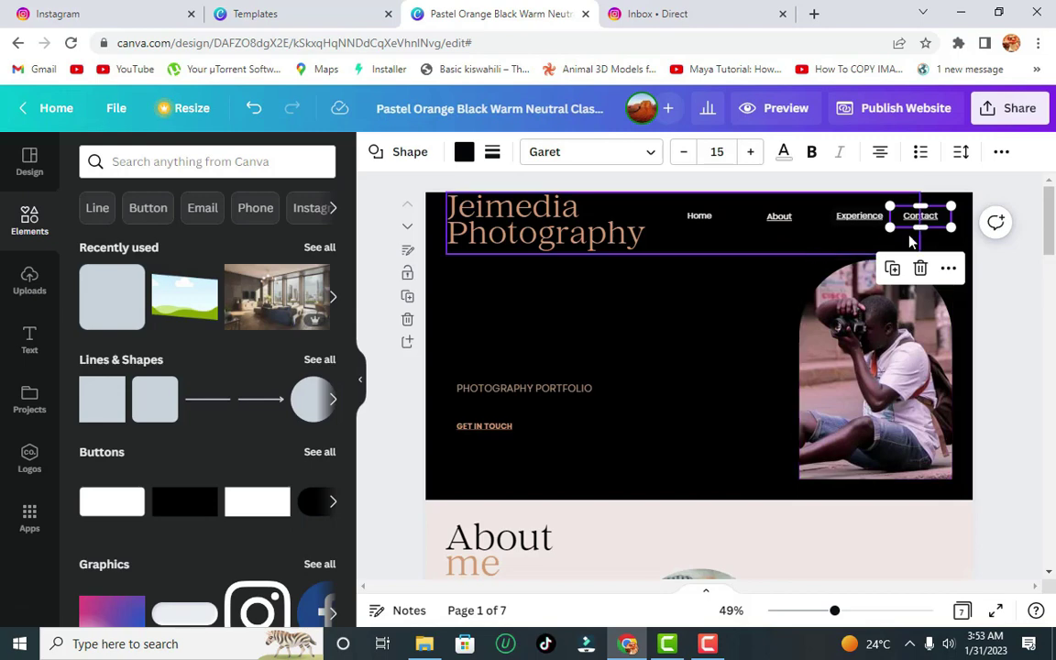
- Verify that the GET IN TOUCH text links to the 7 - Contact page
click(491, 431)
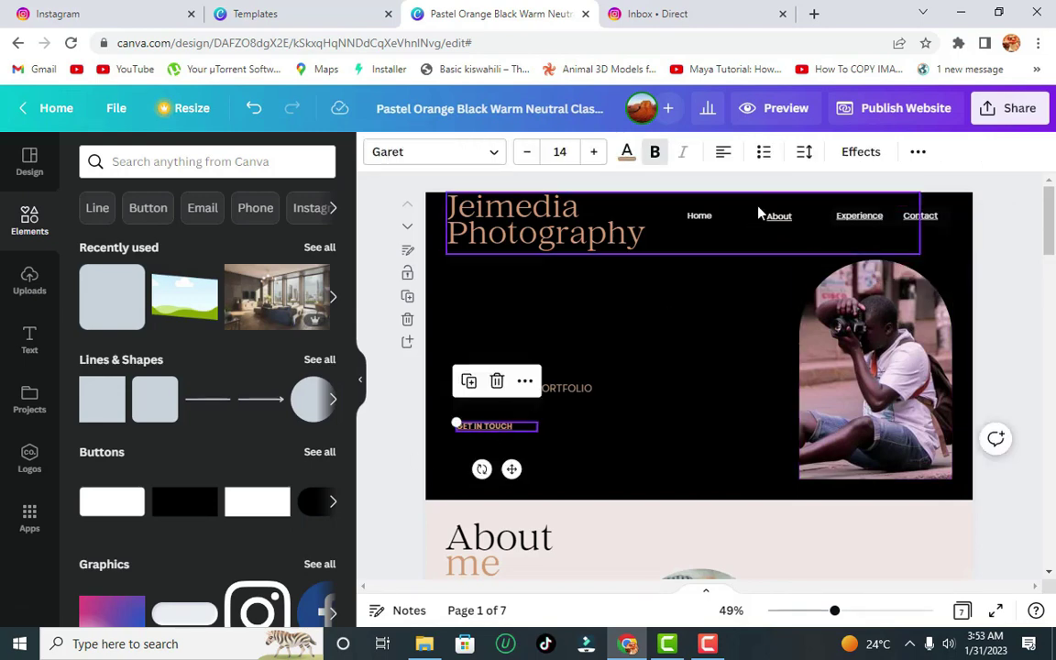
click(916, 154)
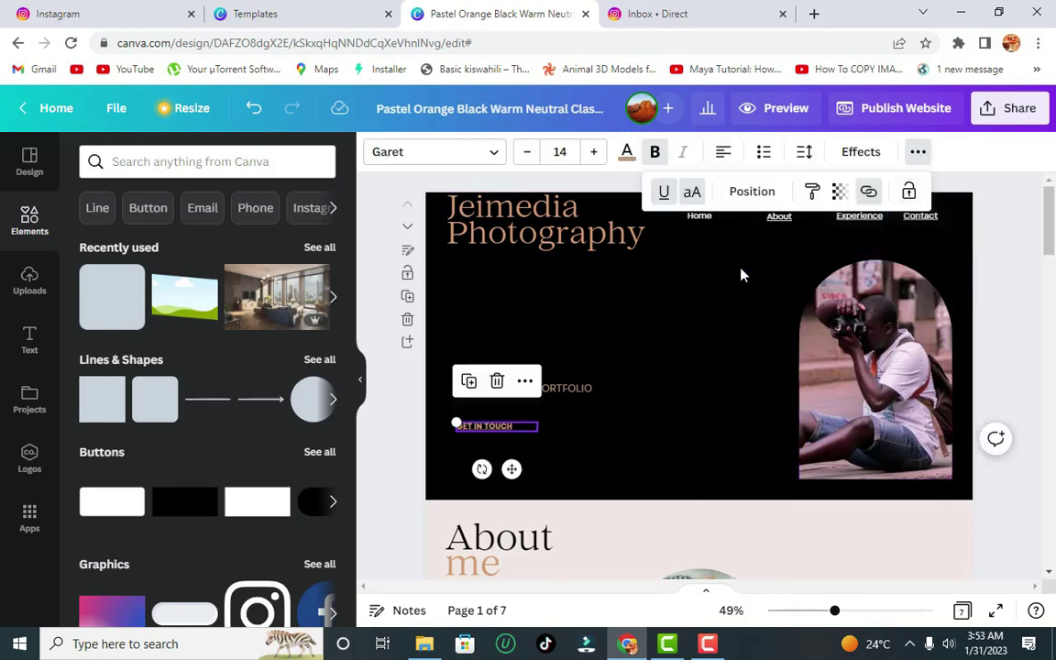
click(869, 194)
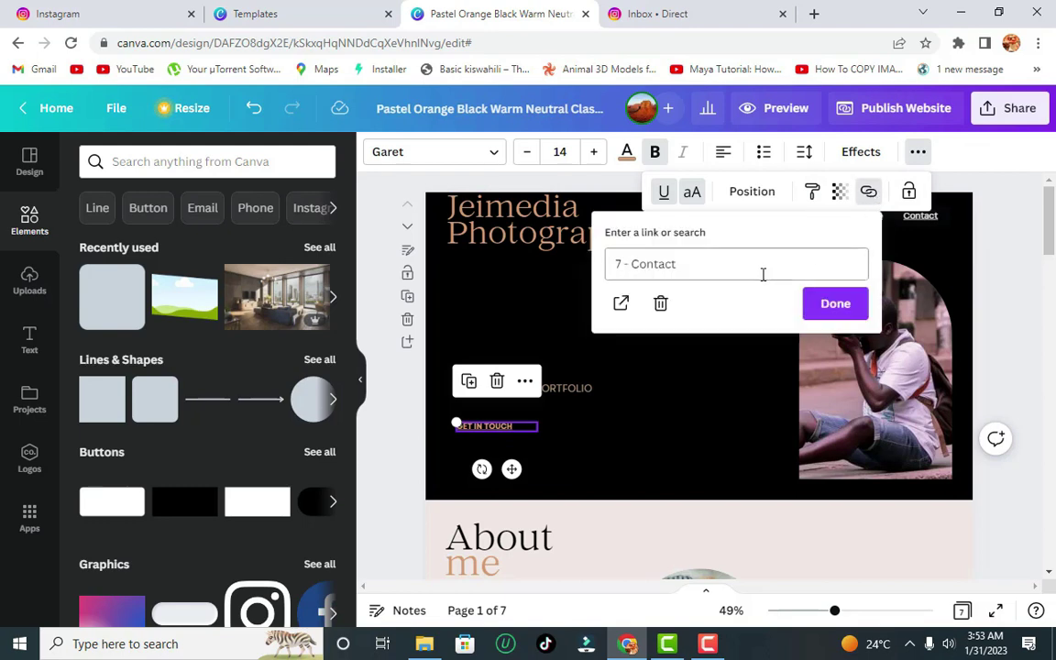
click(813, 305)
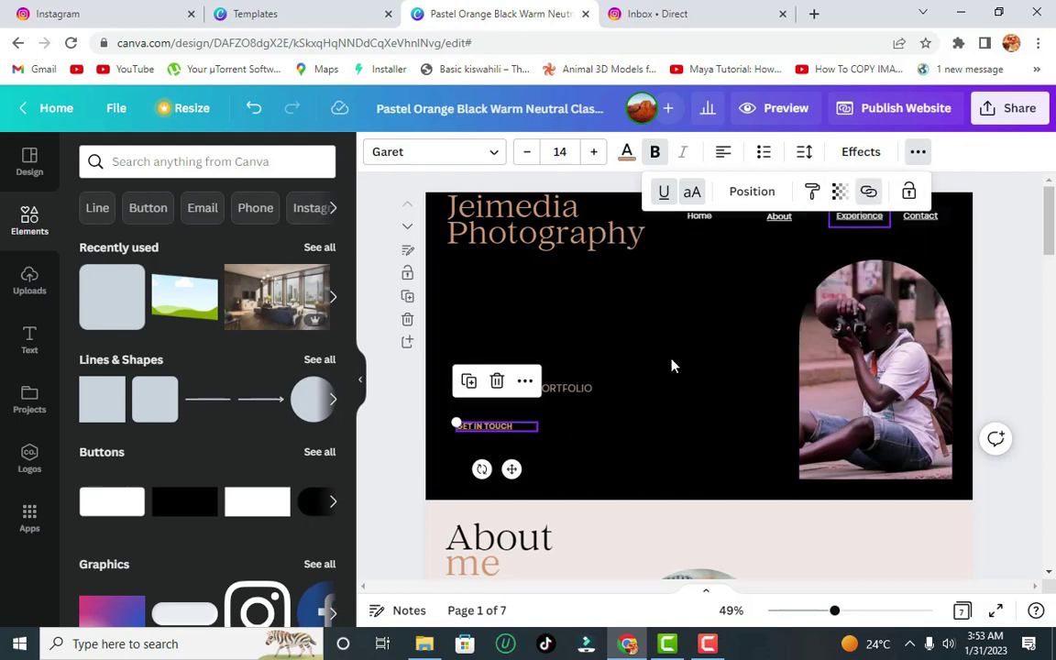
click(592, 398)
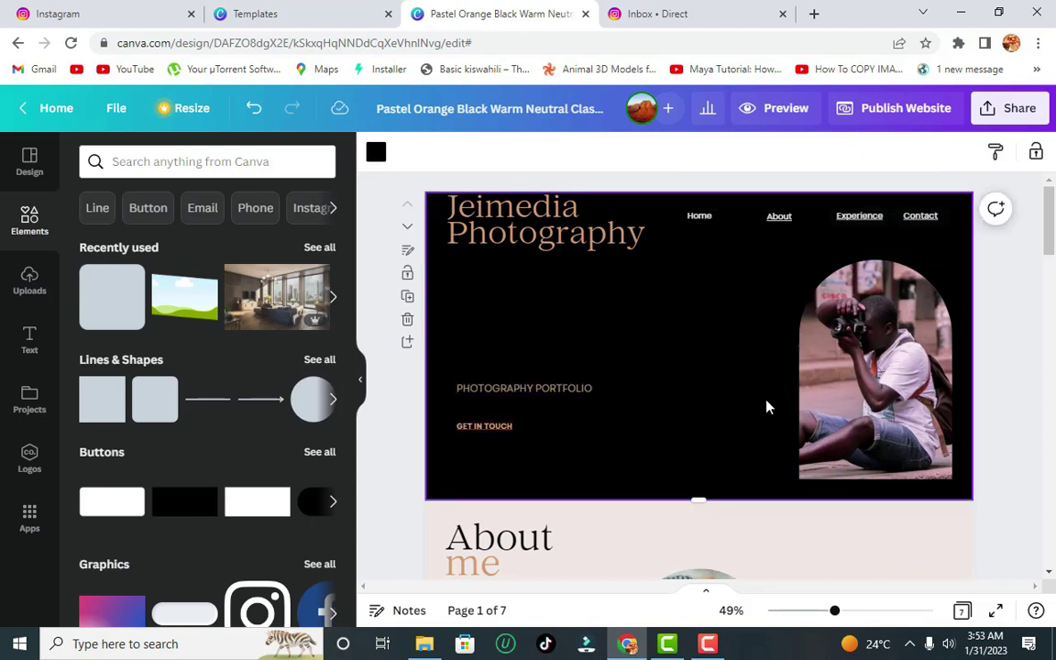
- Link the PHOTOGRAPHY PORTFOLIO text to the 3 - Work page
click(576, 390)
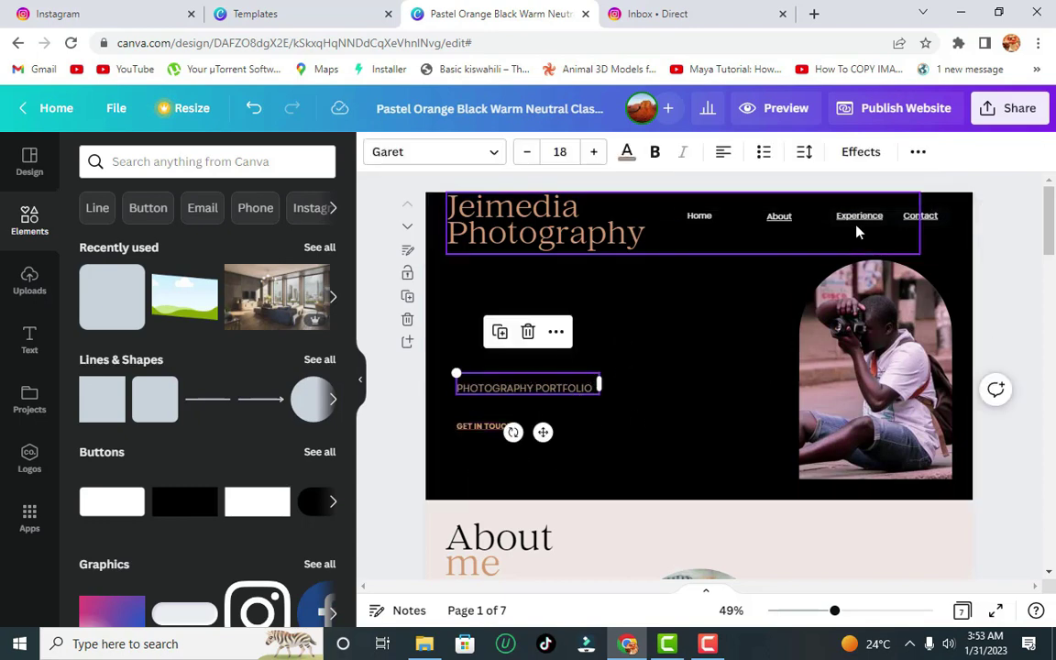
click(918, 153)
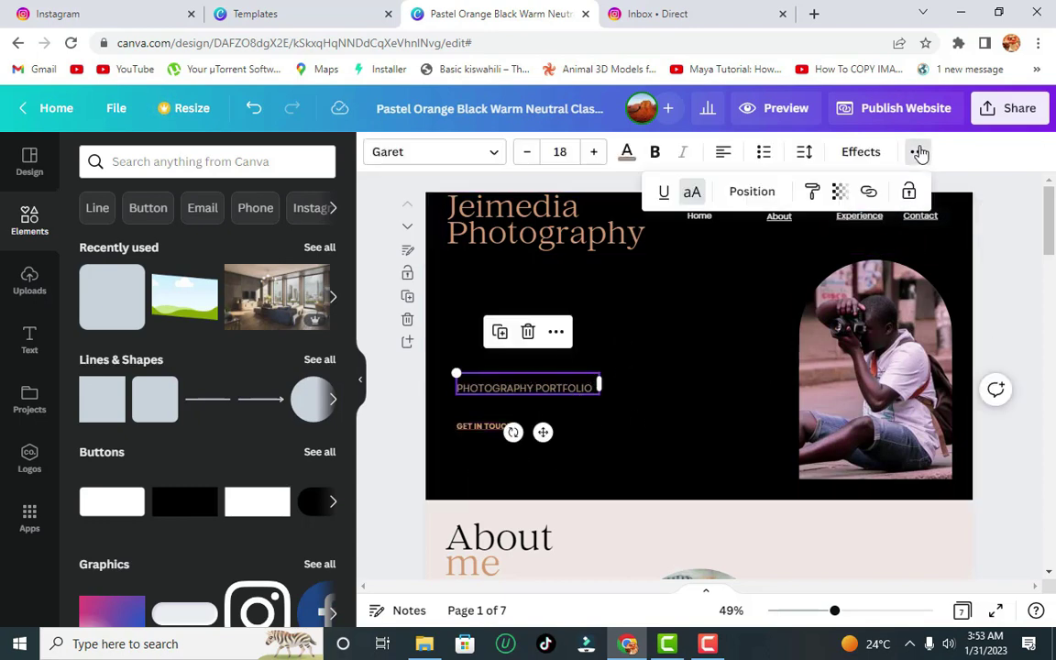
click(868, 193)
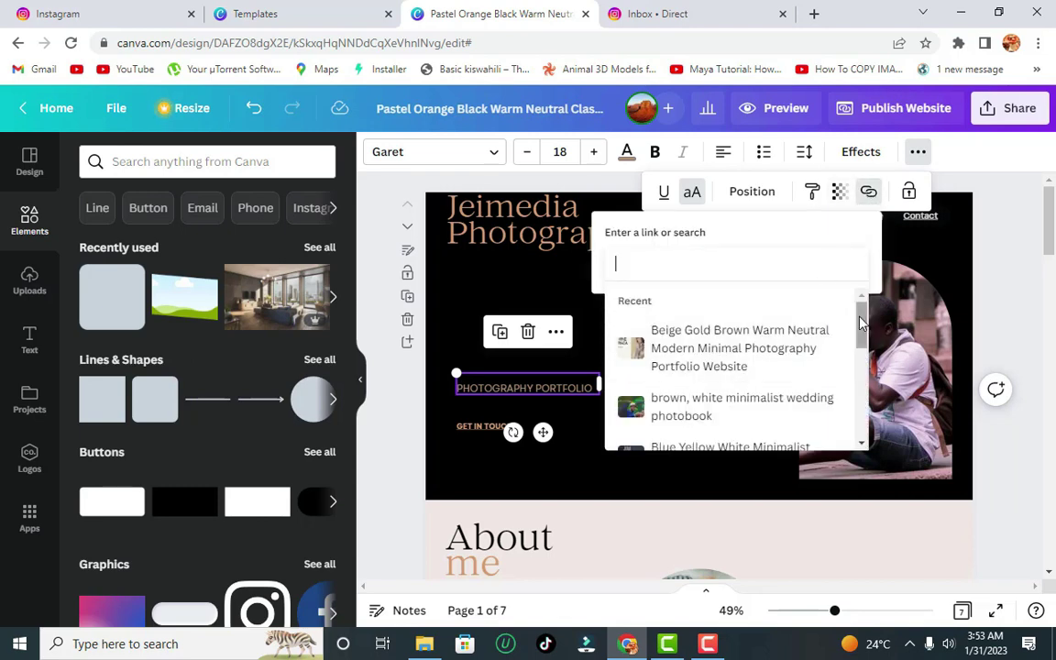
drag(860, 320, 866, 433)
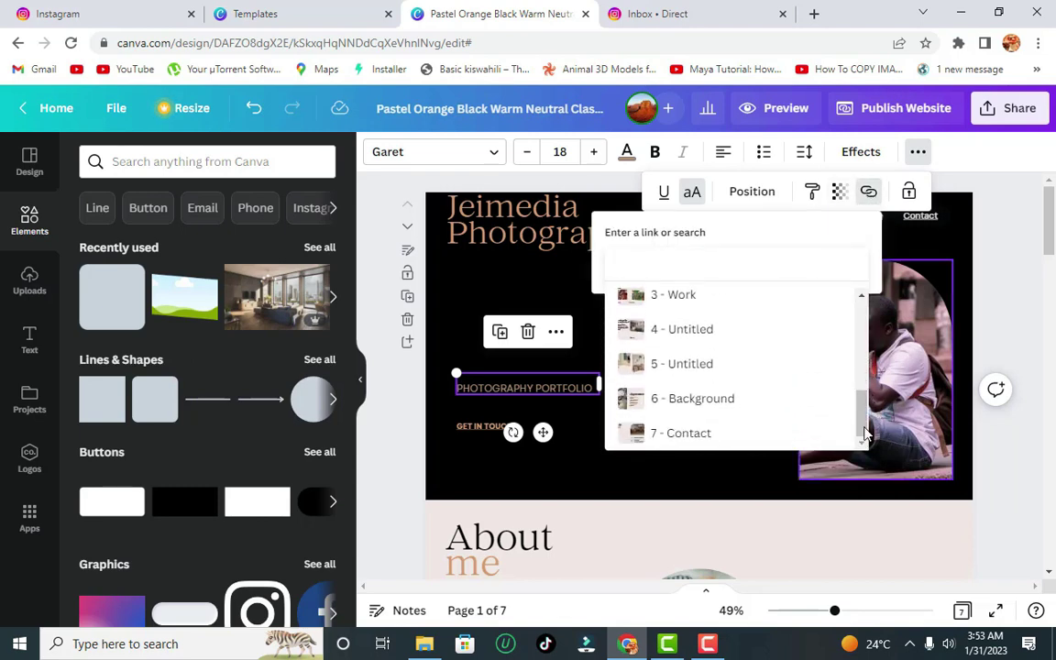
click(721, 296)
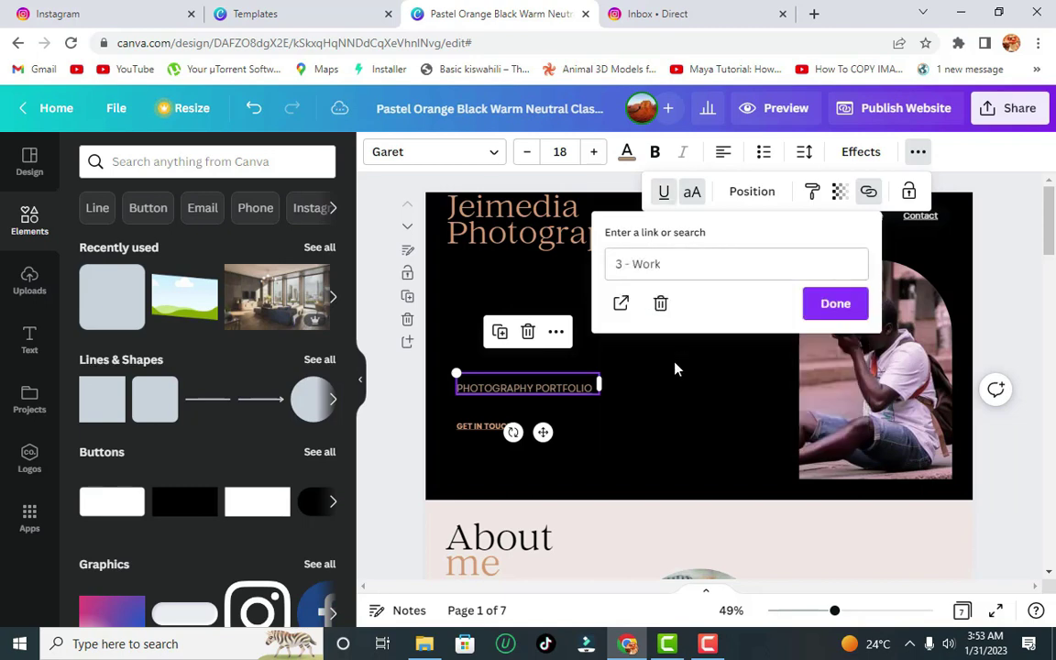
click(830, 308)
click(680, 372)
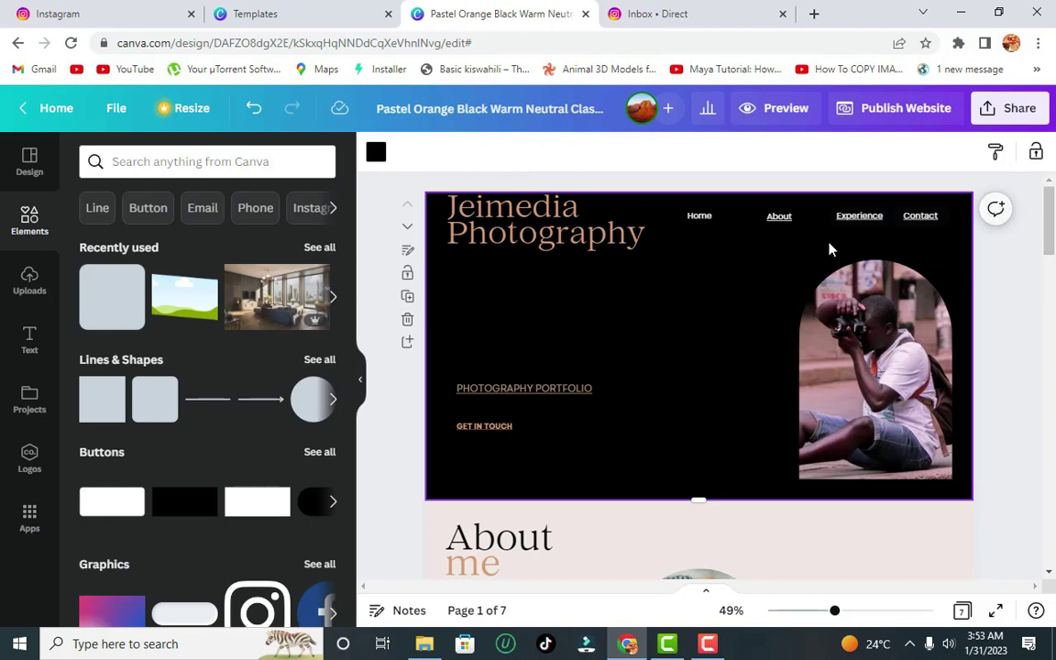
- Link the Home menu text to the 1 - Home page
click(699, 216)
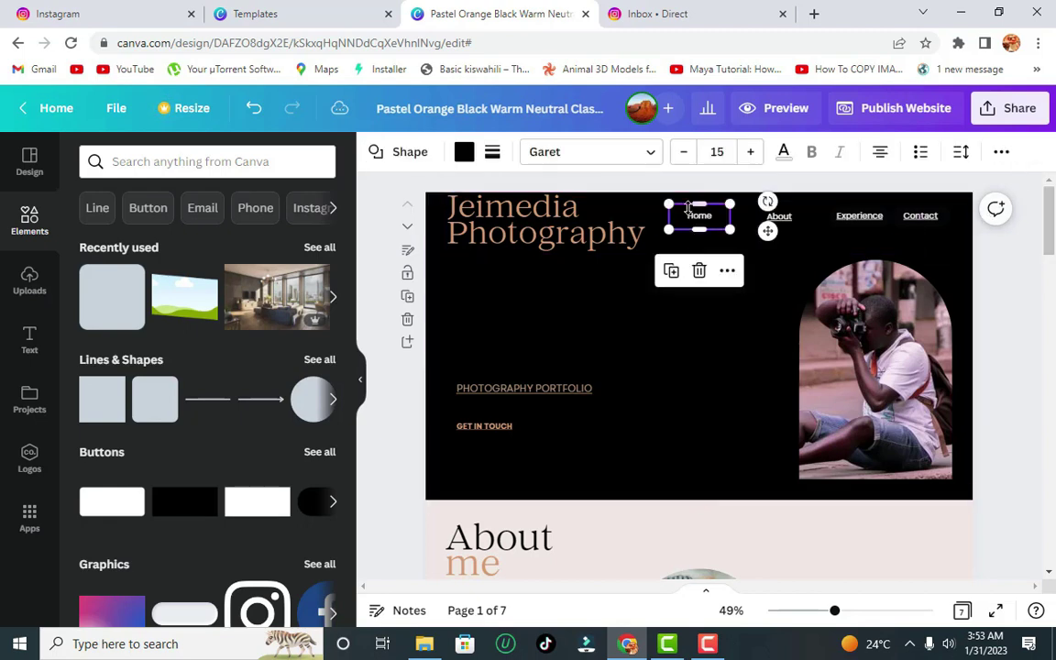
click(1000, 154)
click(952, 193)
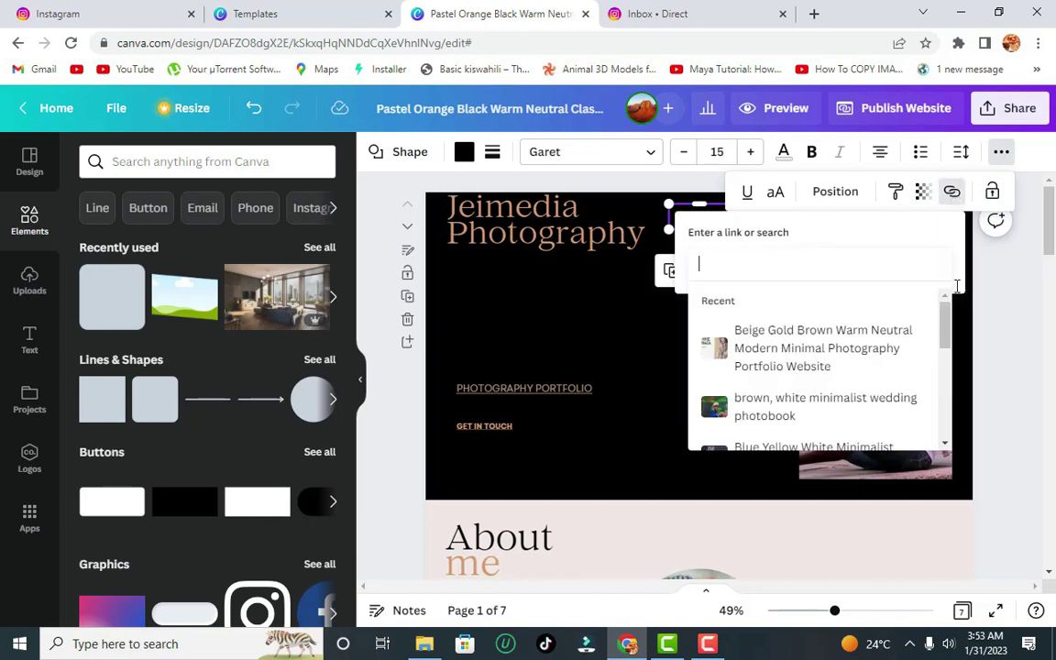
drag(951, 321, 944, 365)
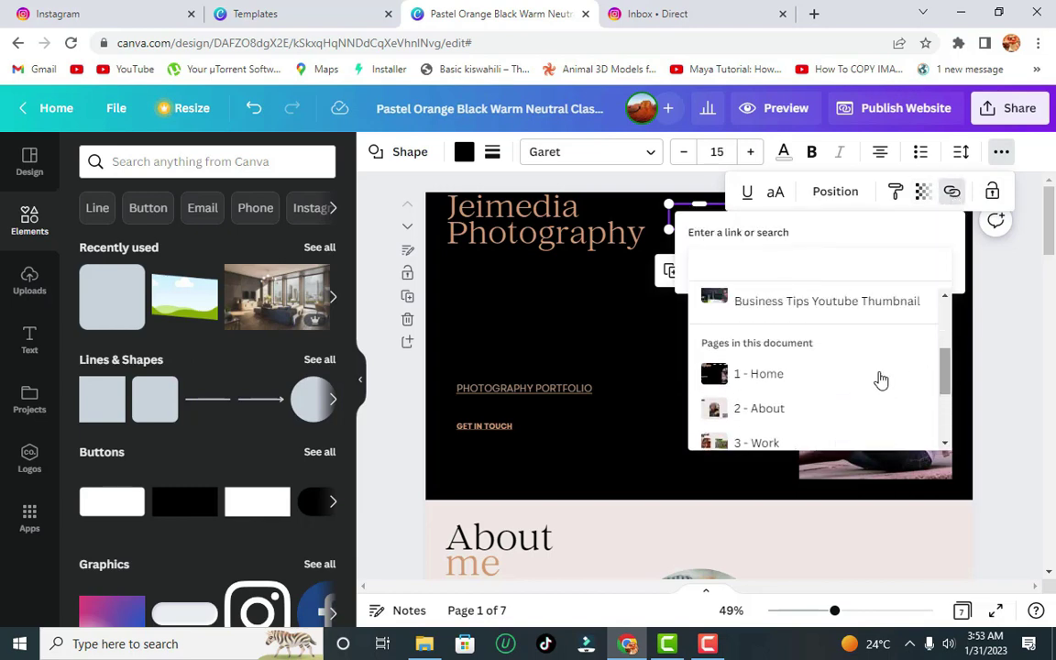
click(811, 374)
click(912, 312)
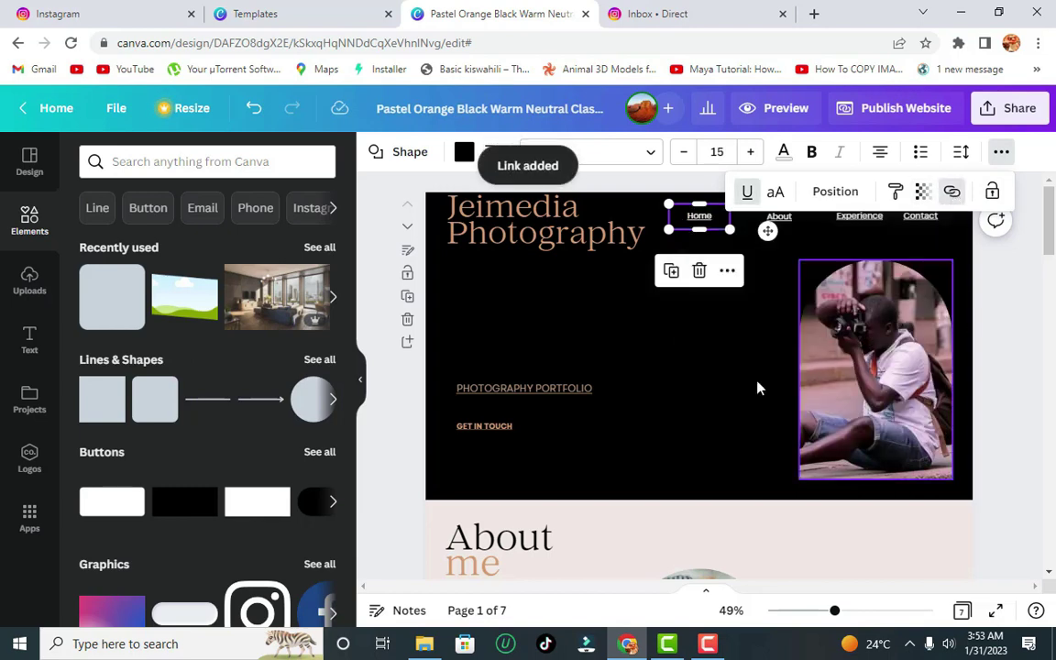
click(679, 344)
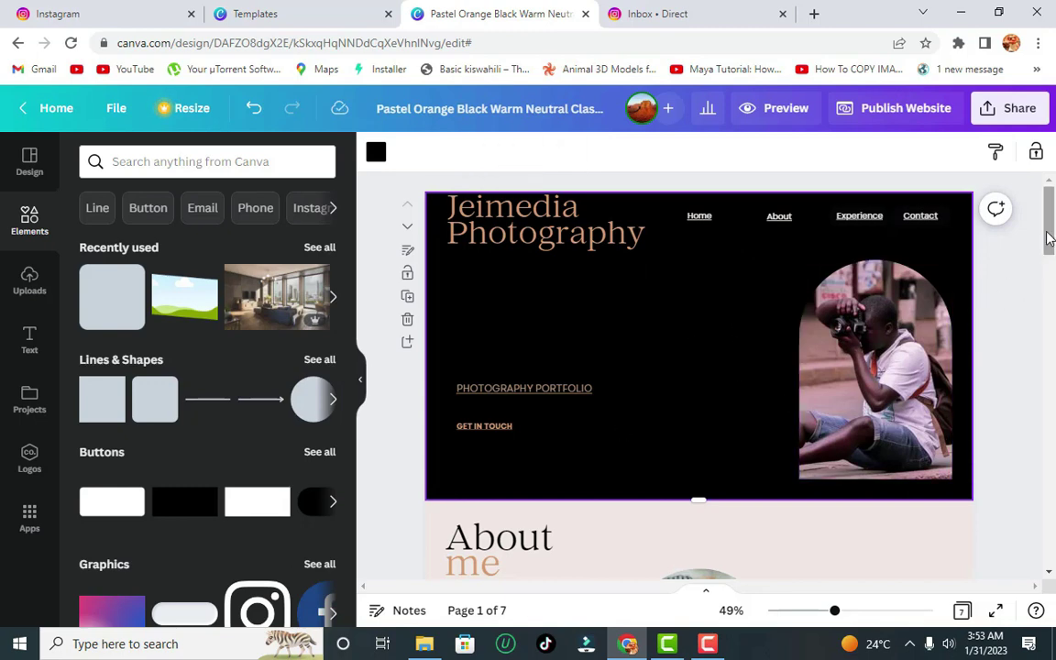
drag(1052, 207, 1051, 300)
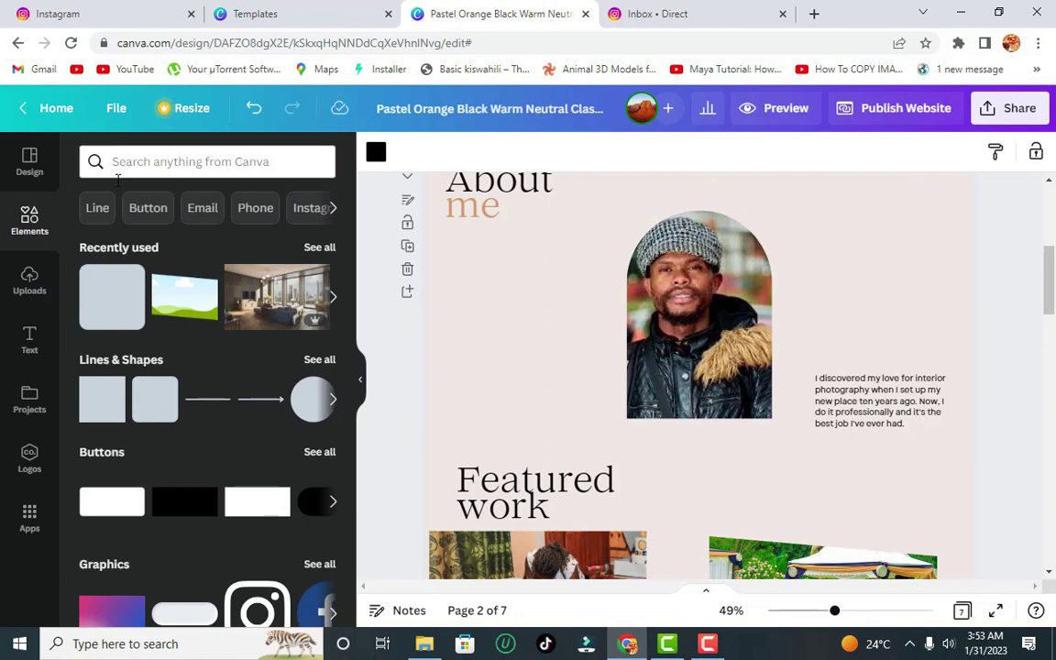
- Search Elements for 'arrow' and browse all arrow graphics
click(183, 162)
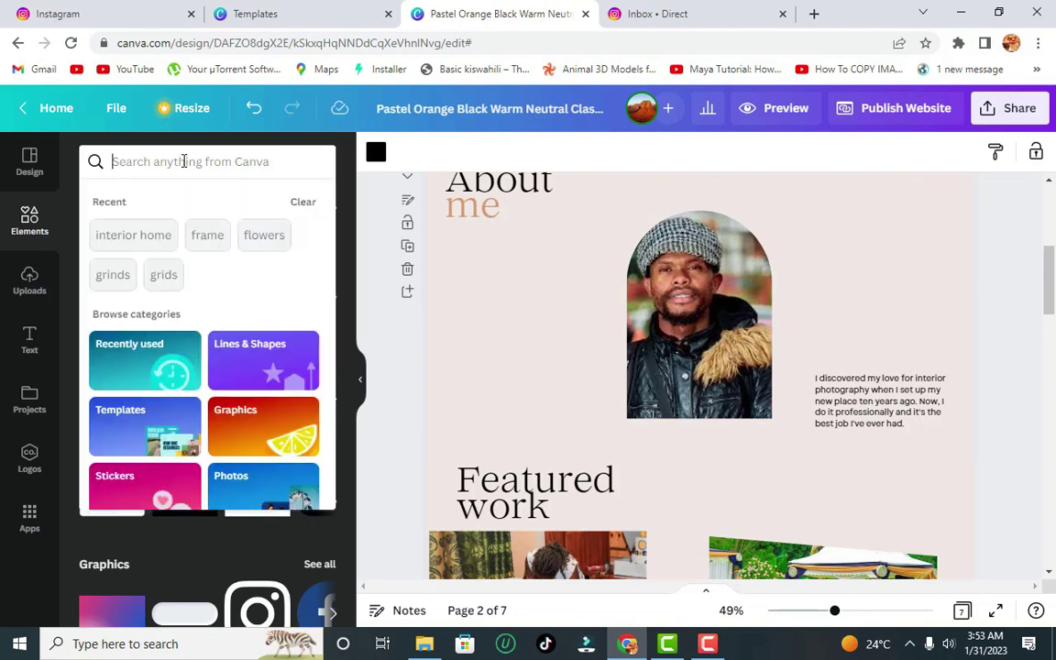
text(a)
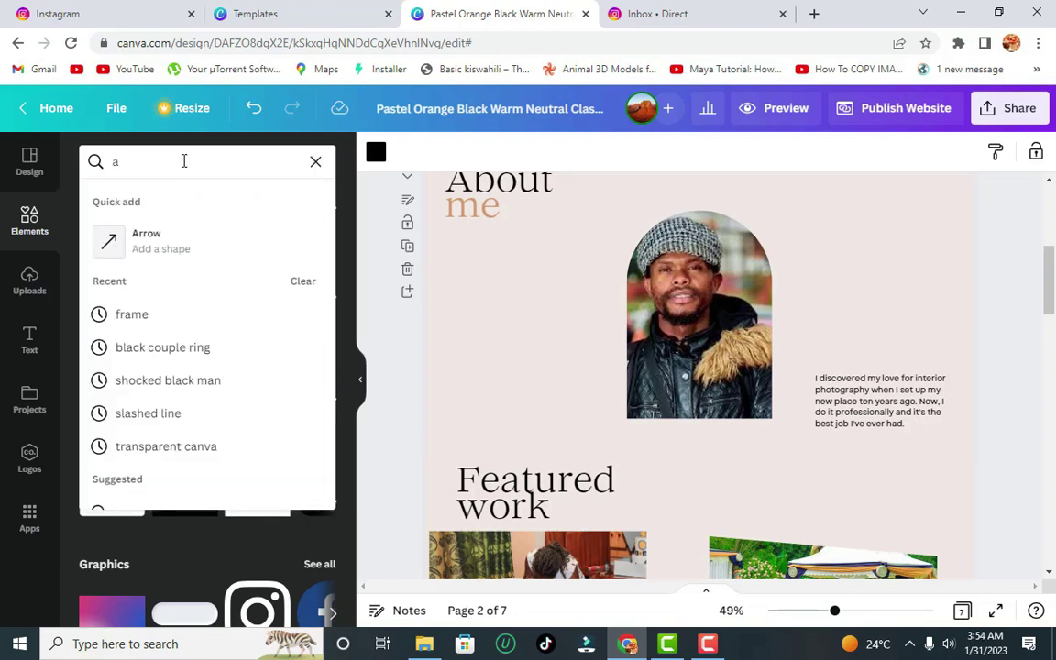
text(rrow)
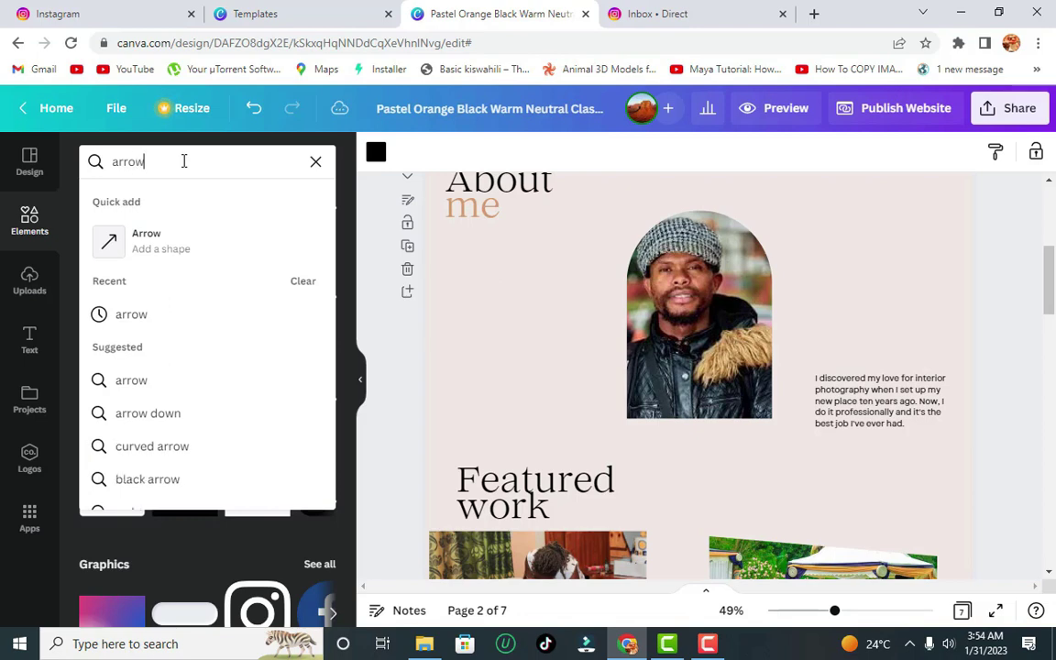
key(Return)
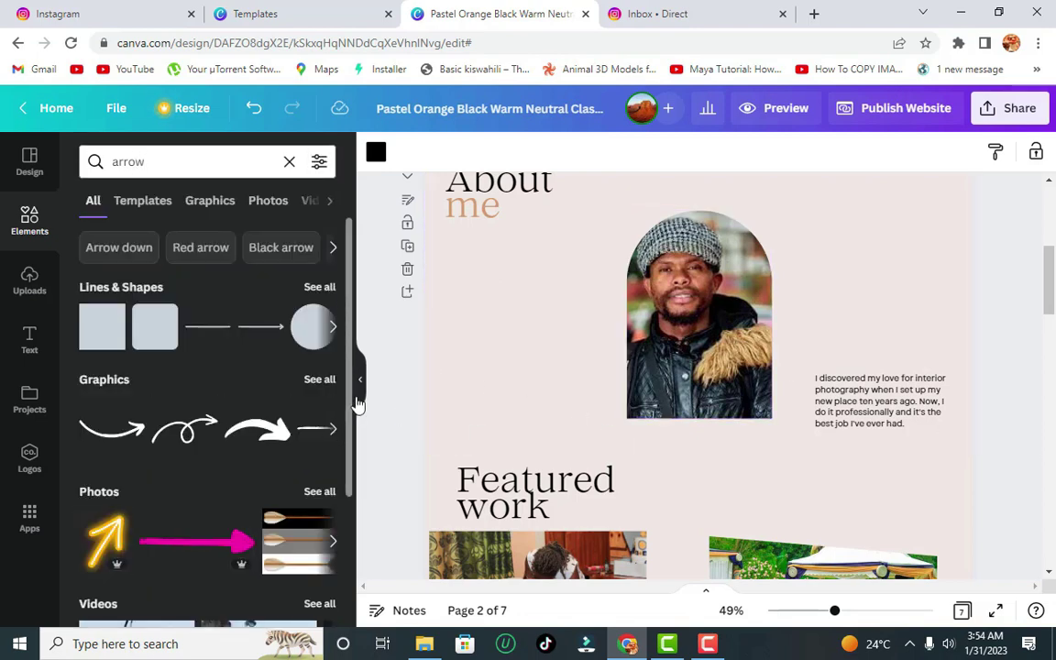
click(330, 385)
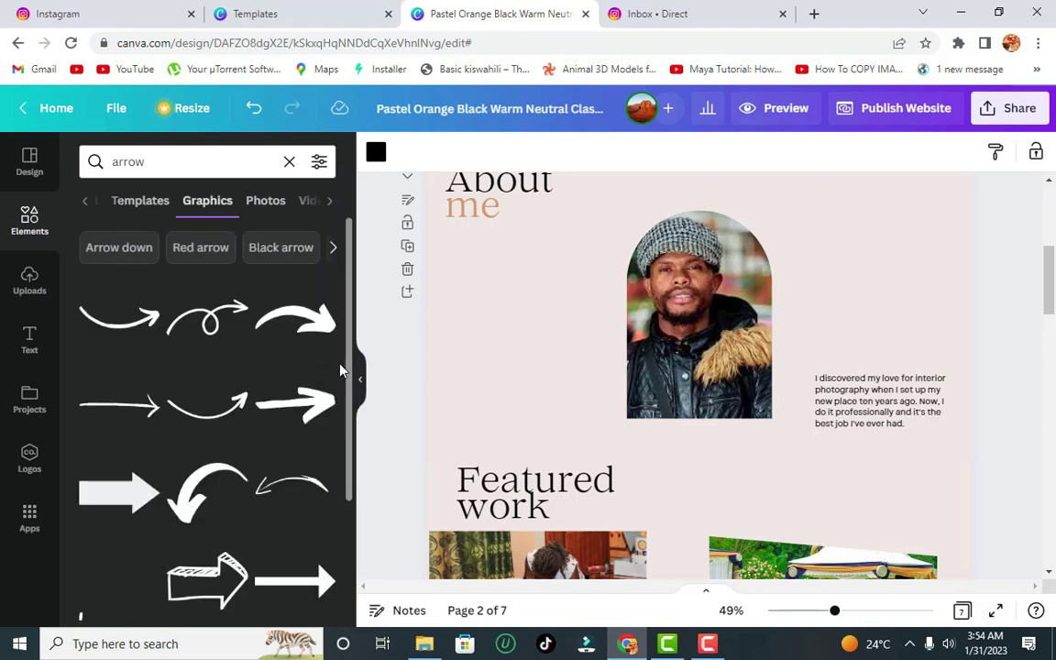
scroll(348, 423, down, 3)
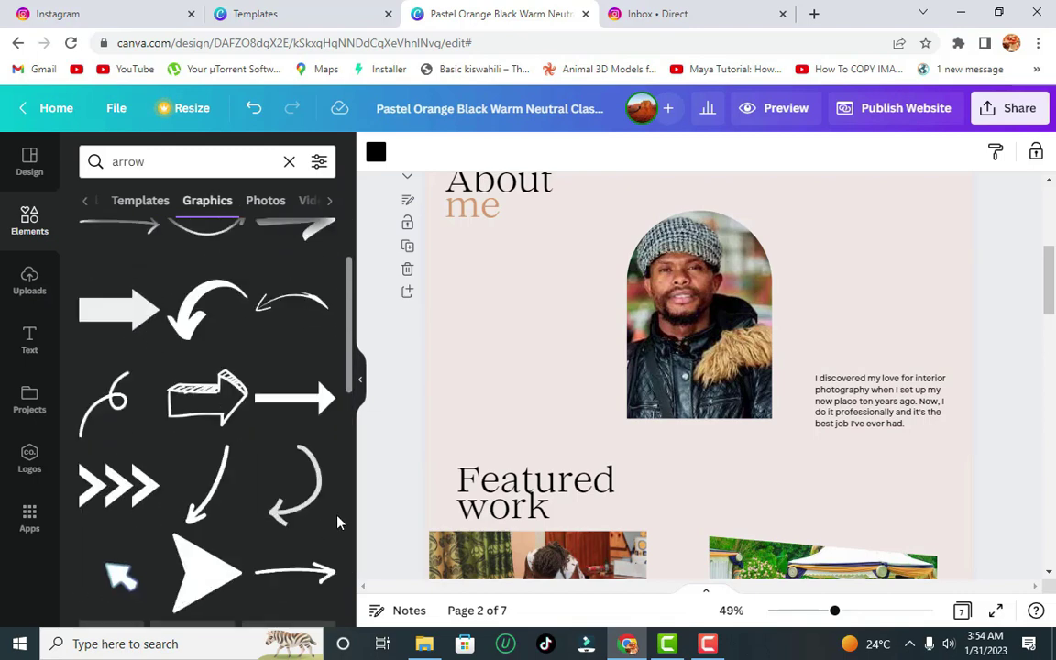
scroll(335, 546, down, 1)
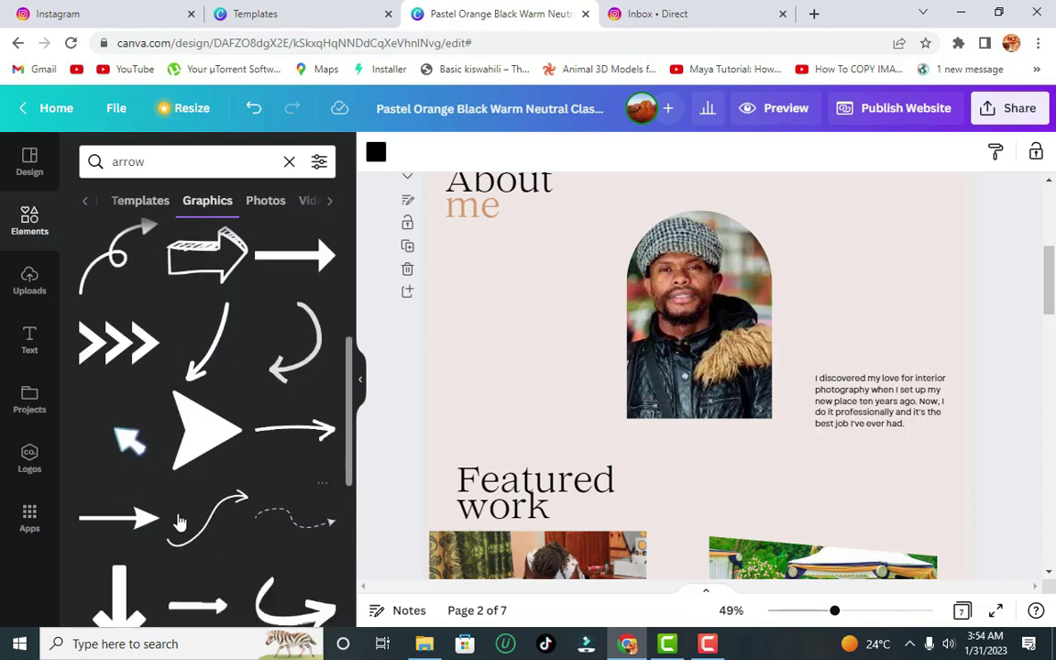
- Try a straight arrow and a cursor-arrow graphic, undoing each one
click(119, 524)
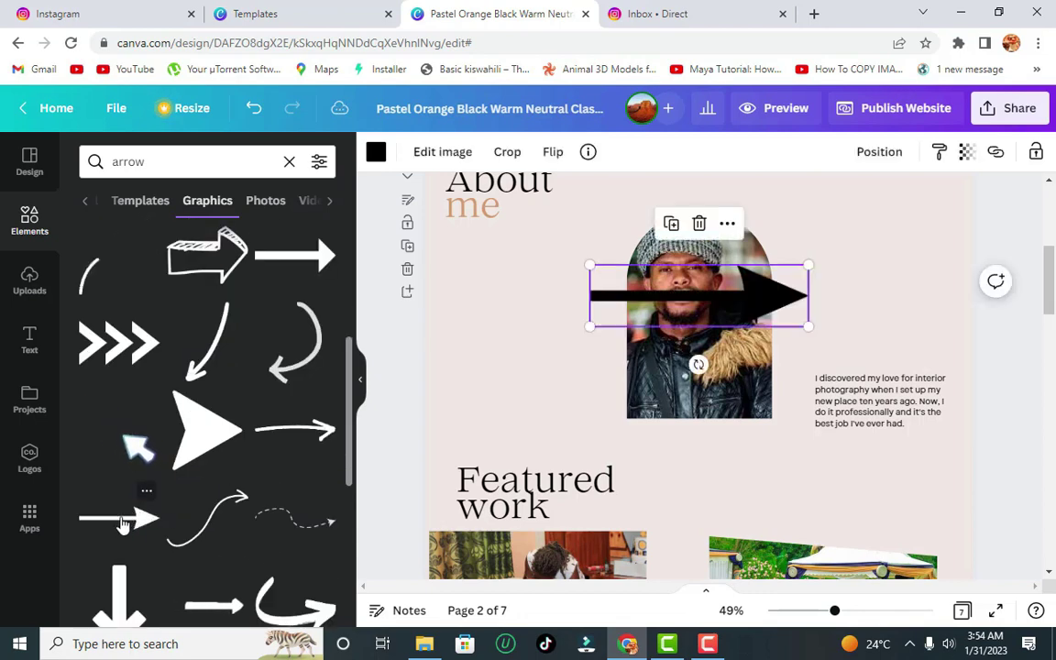
key(ctrl+z)
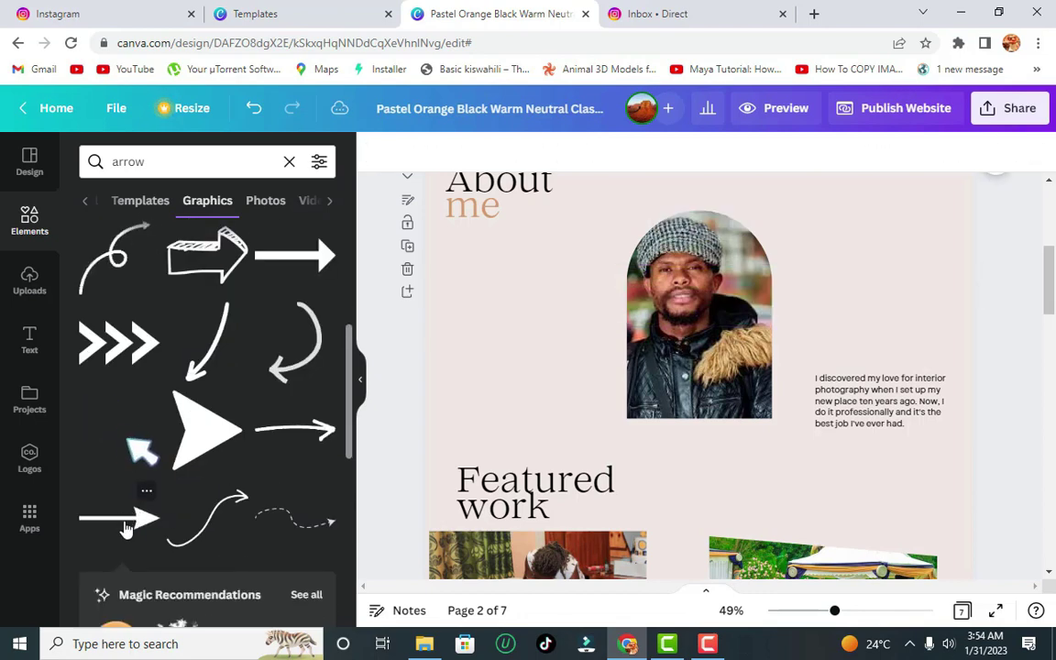
click(127, 439)
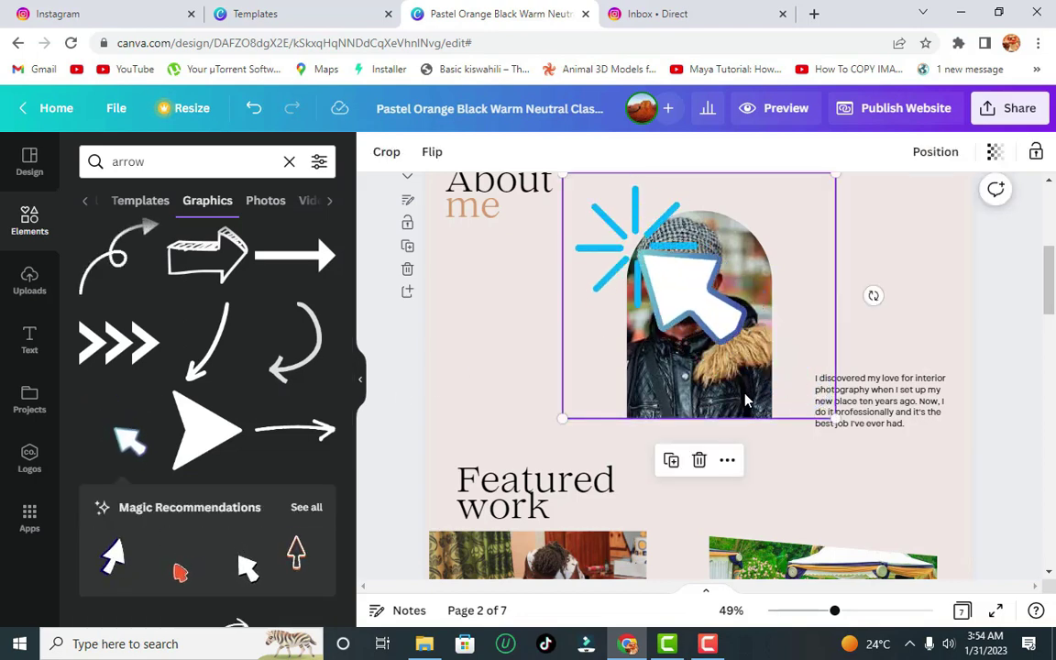
key(ctrl+z)
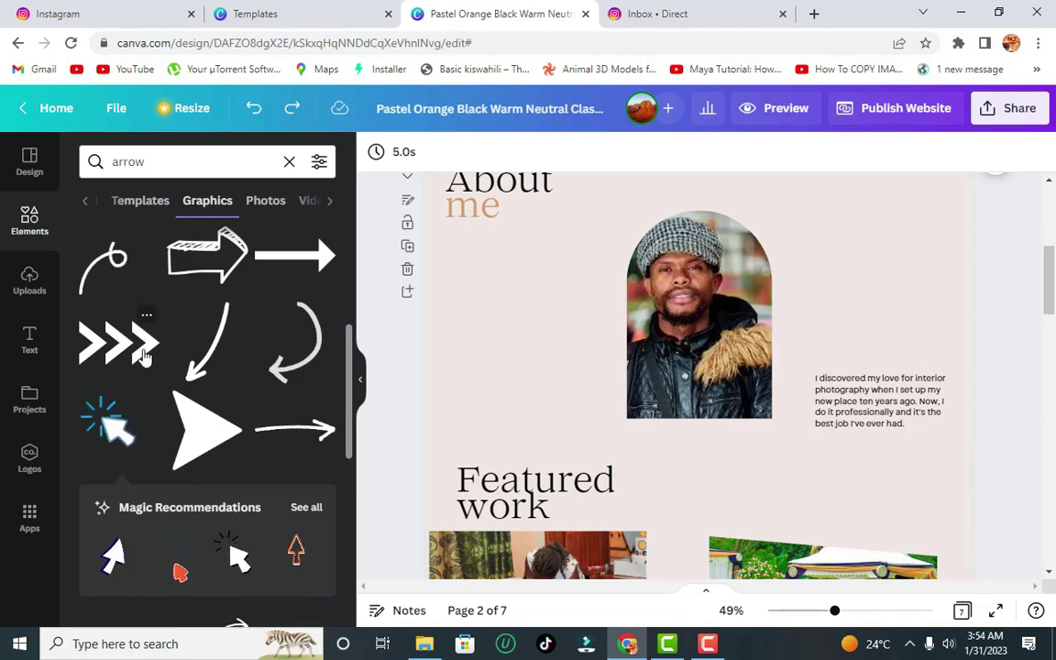
- Add the outlined arrow, shrink it, place it left of the photo and rotate it to point up
click(220, 275)
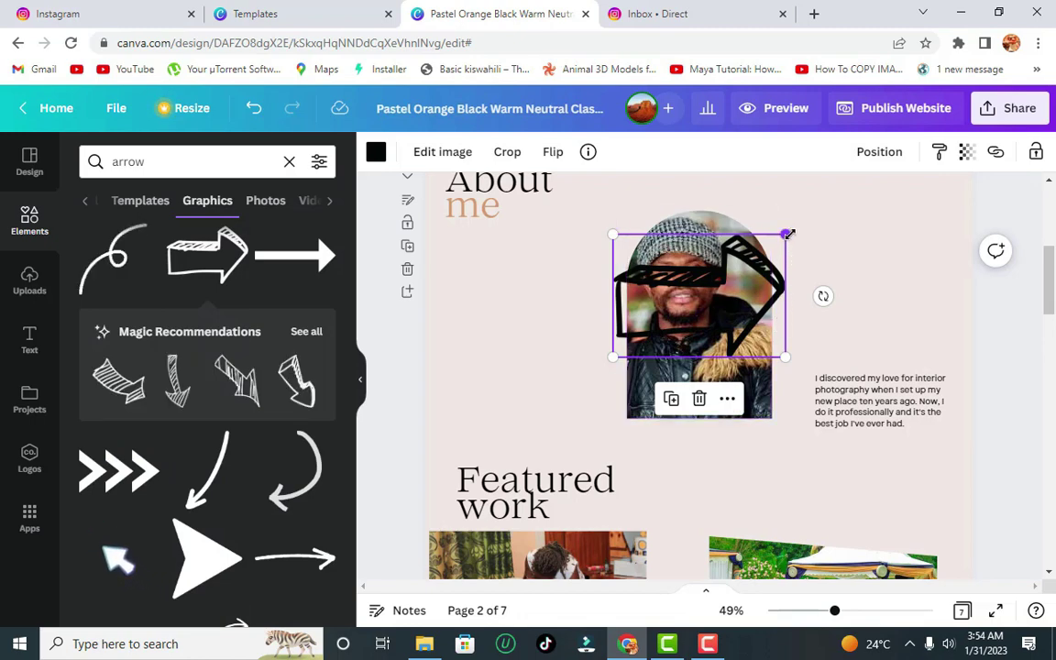
drag(789, 235, 645, 335)
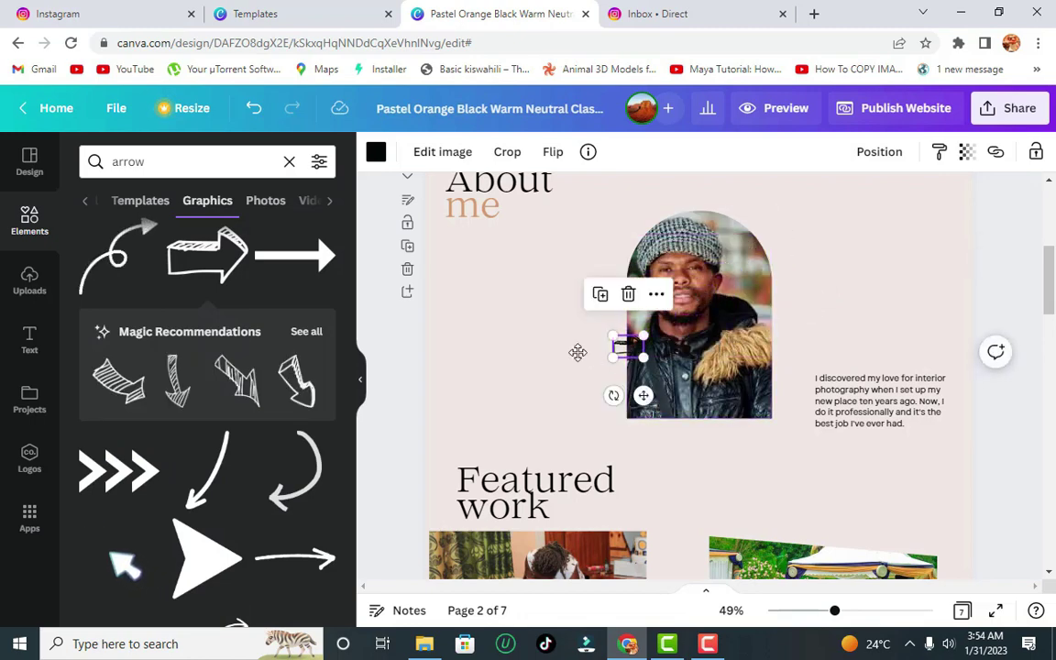
drag(577, 352, 463, 368)
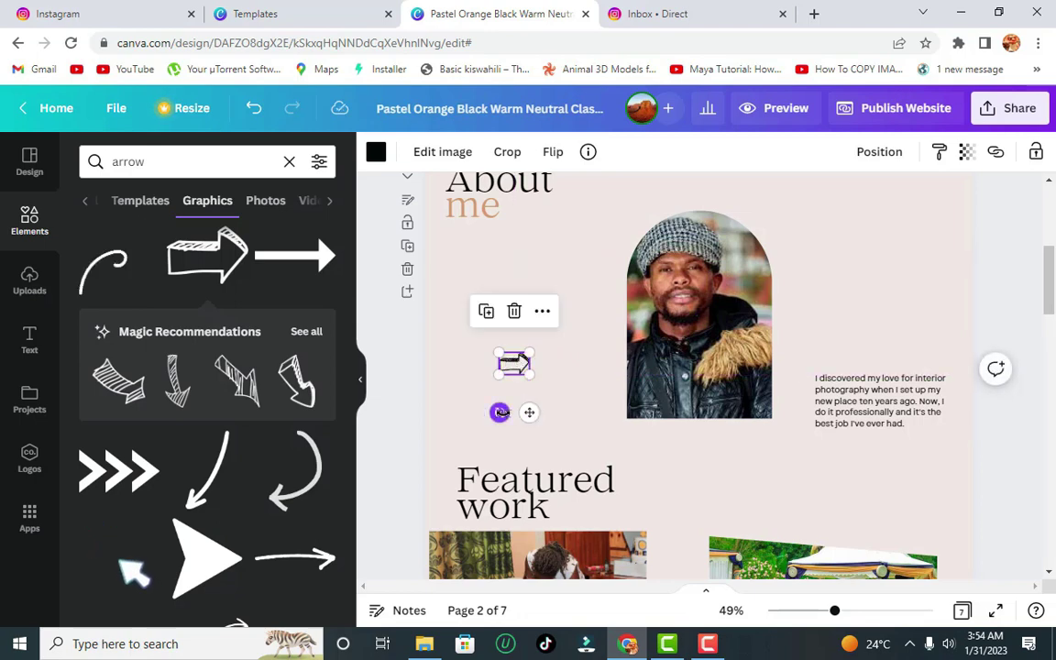
drag(500, 411, 480, 353)
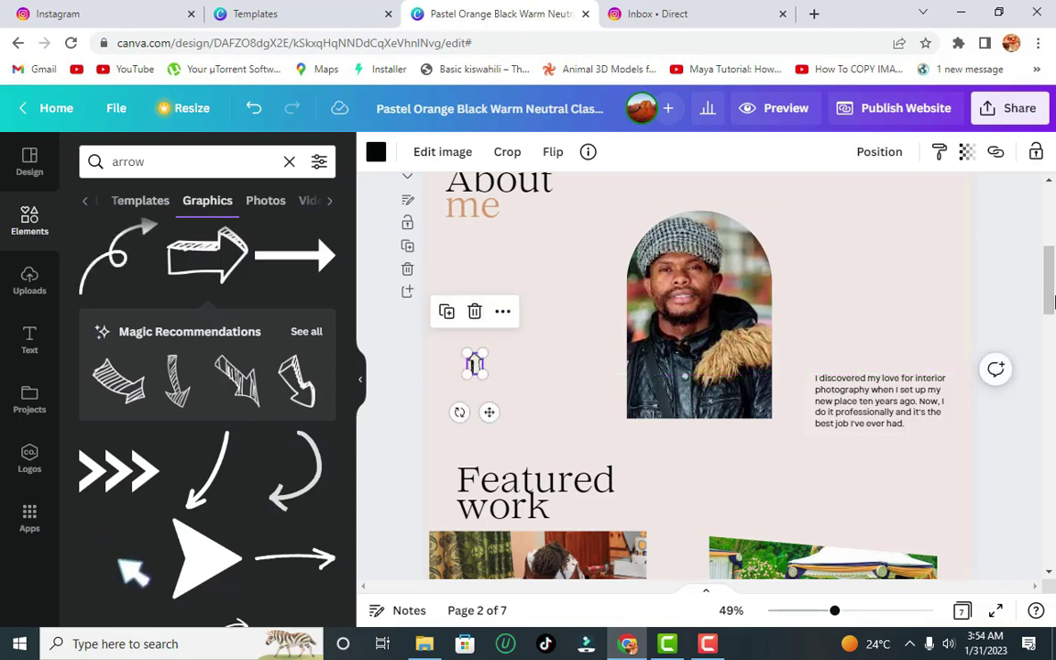
click(552, 331)
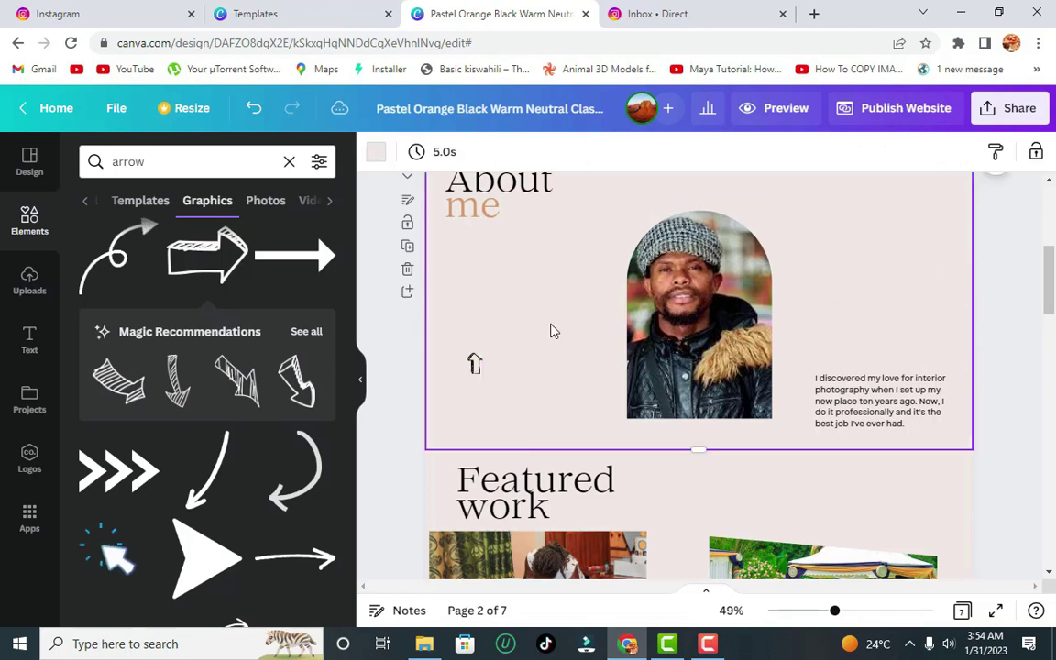
- Link the small up-arrow graphic to the 1 - Home page
click(475, 363)
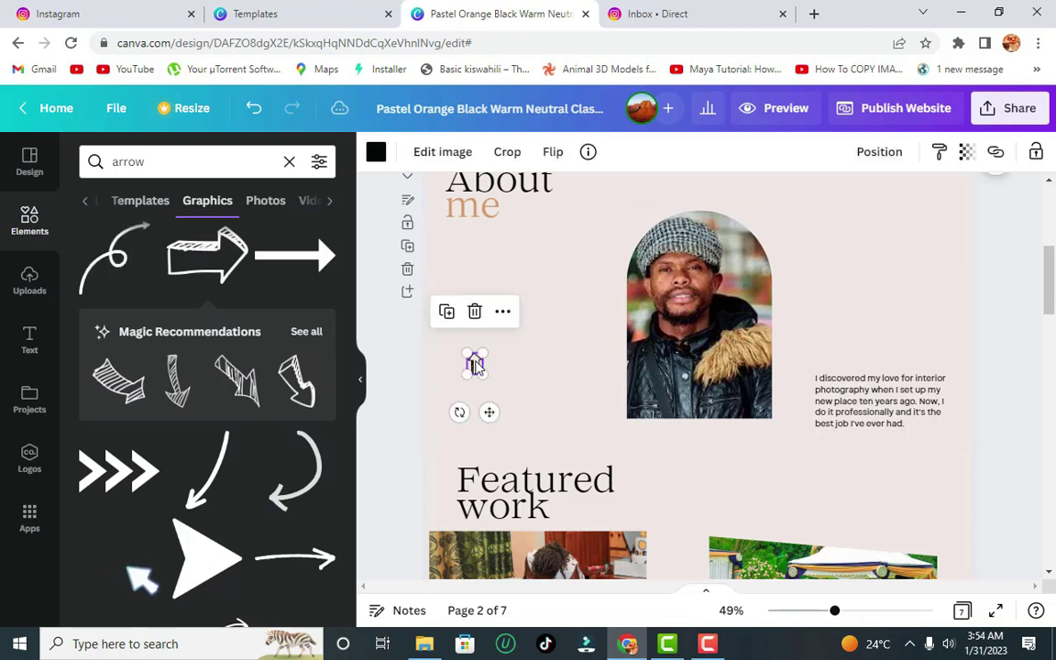
click(996, 154)
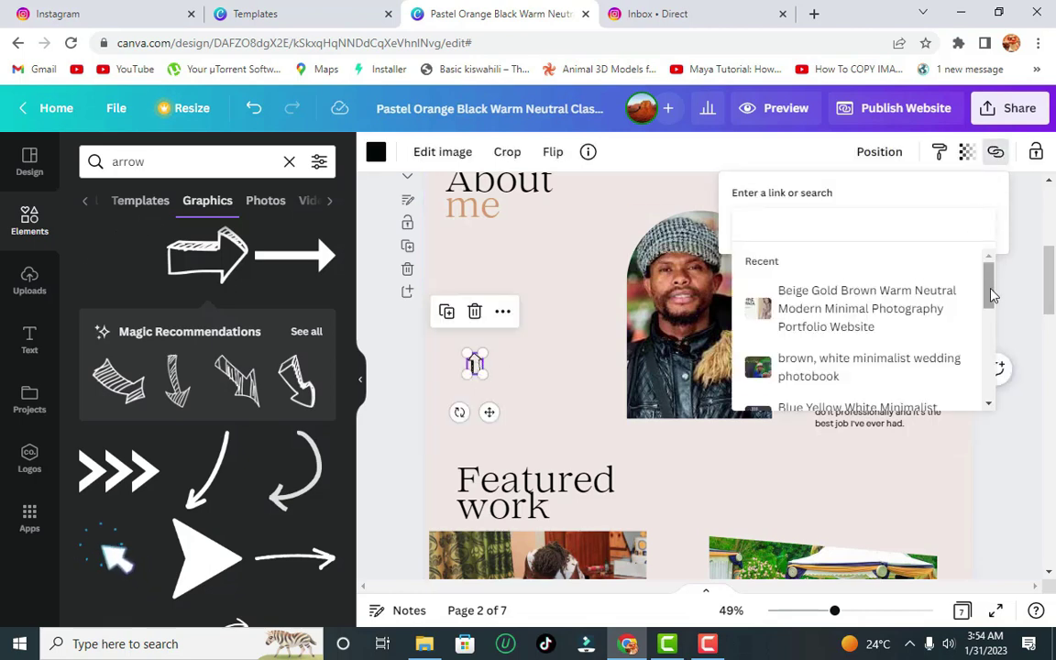
drag(990, 295, 988, 384)
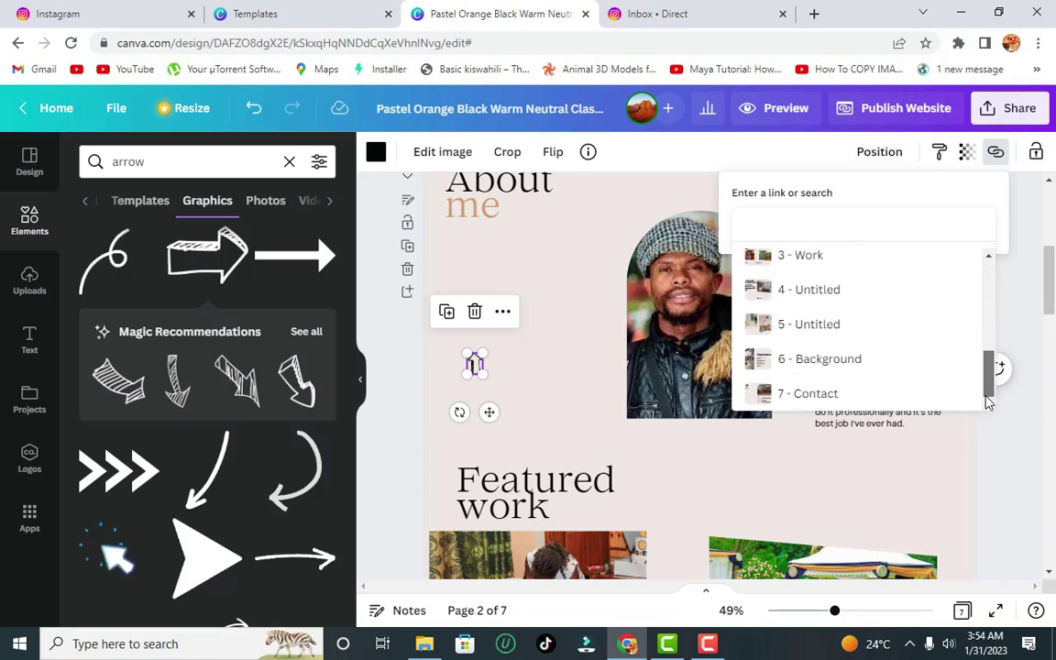
scroll(988, 381, up, 5)
click(820, 283)
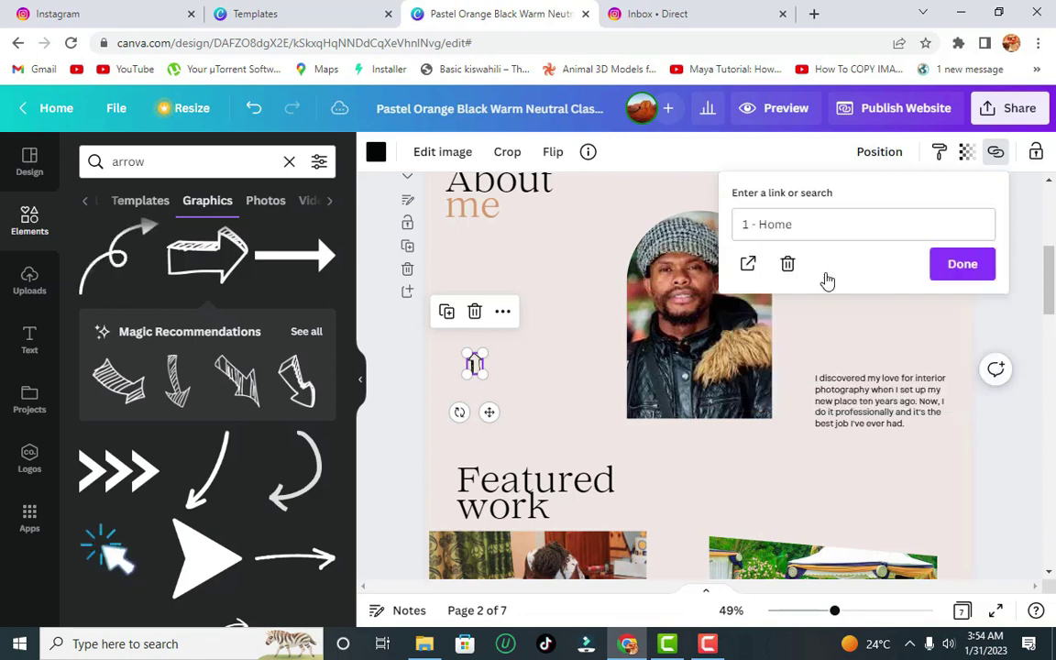
click(511, 379)
- Nudge the arrow slightly, confirm its 1 - Home link and start the website preview
click(474, 367)
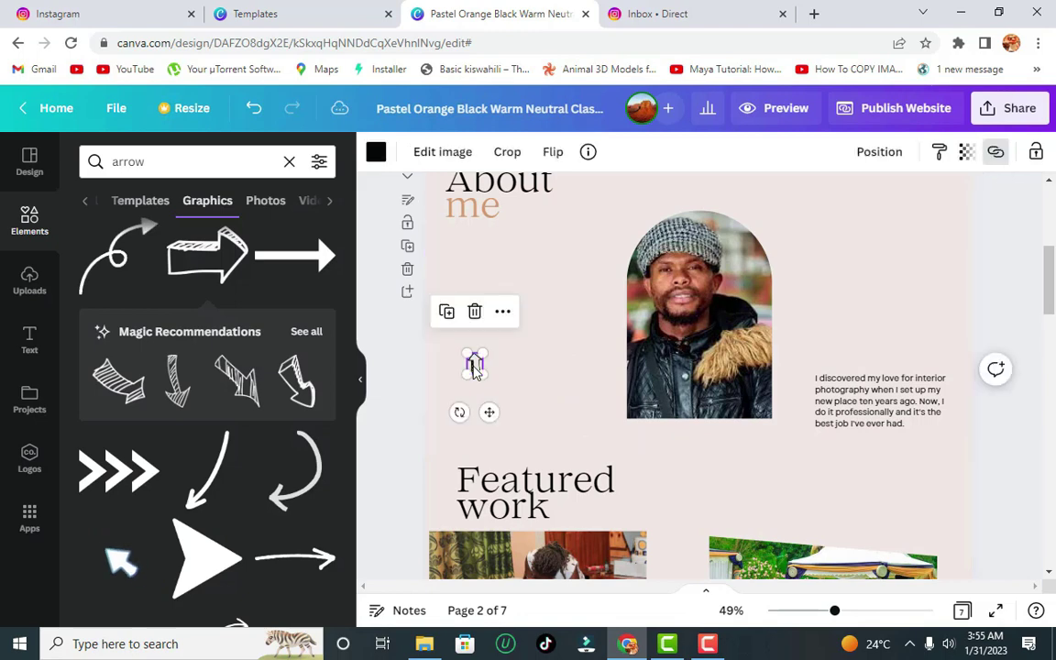
drag(474, 366, 471, 365)
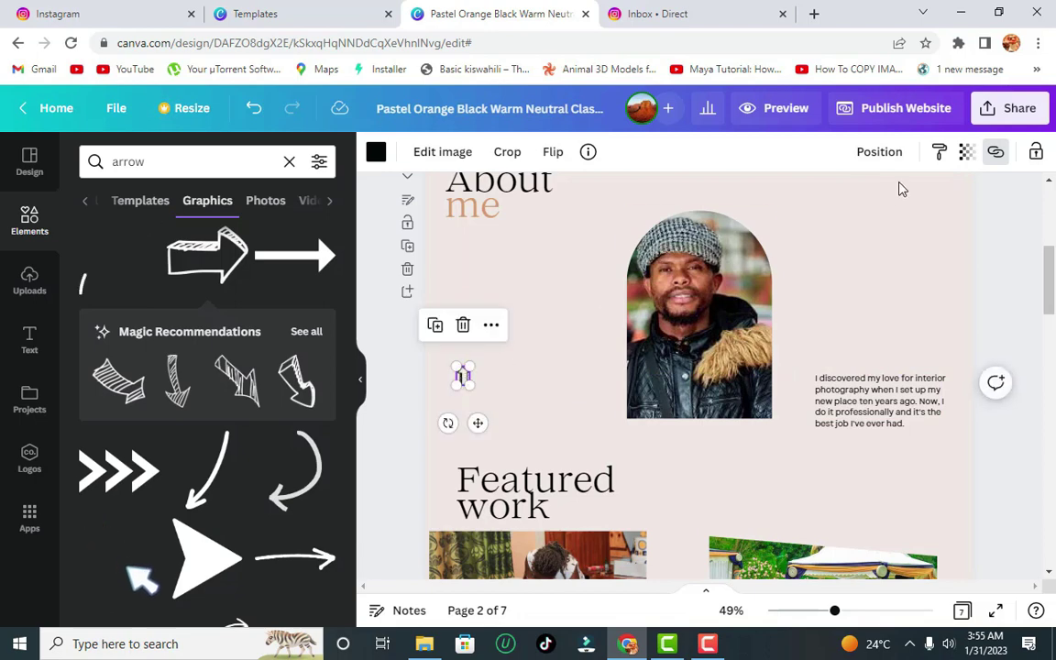
click(995, 153)
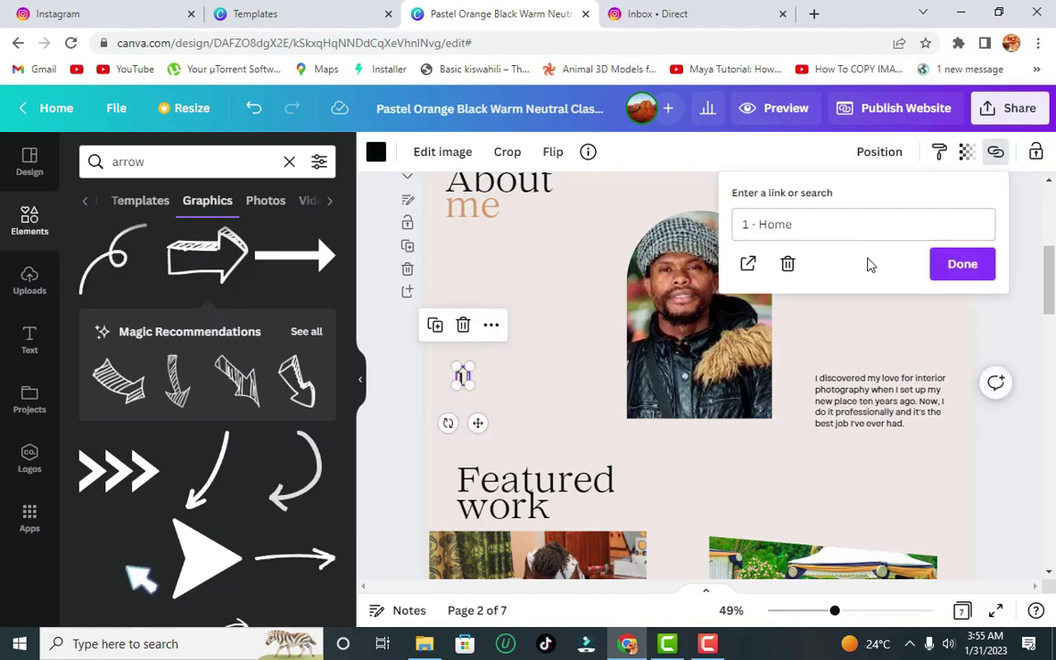
click(962, 264)
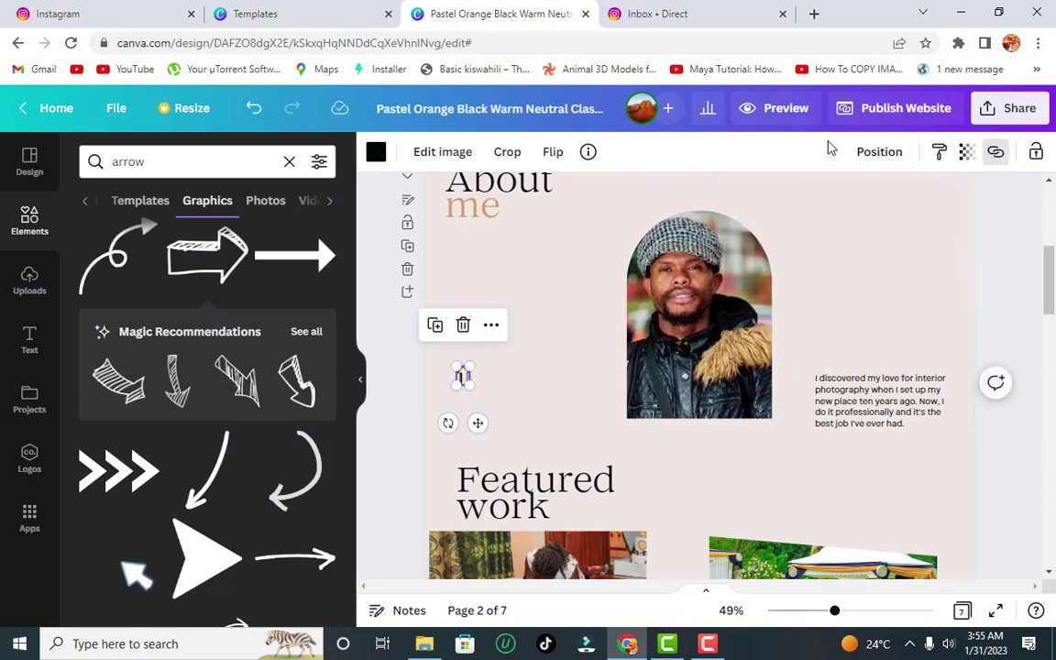
click(792, 110)
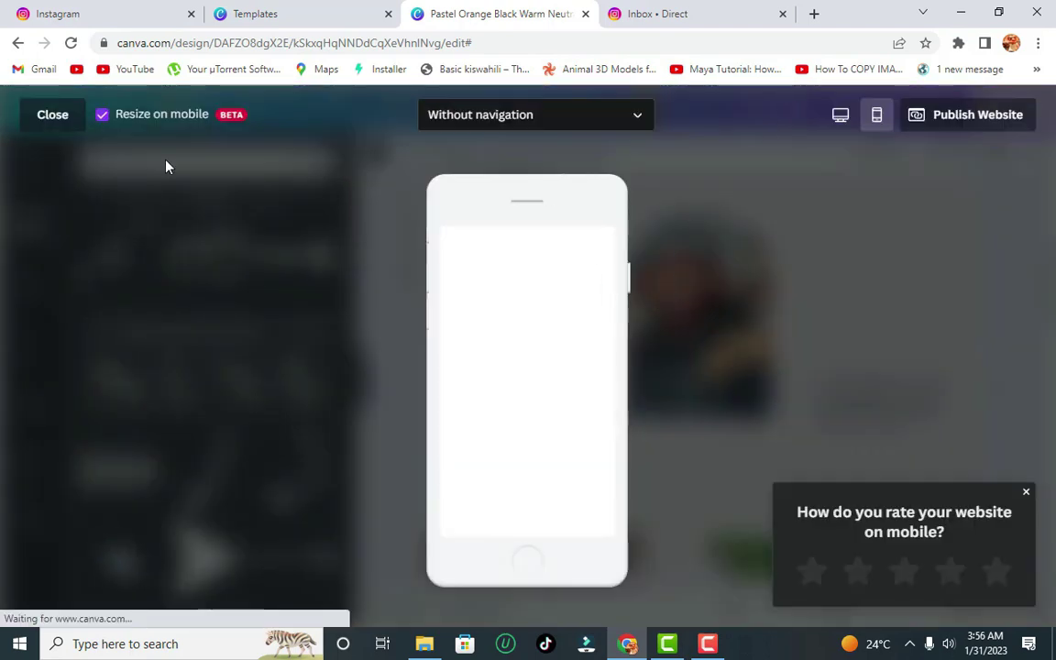
- Test the About link and back-to-top arrow in desktop preview, then return to page 7
click(843, 117)
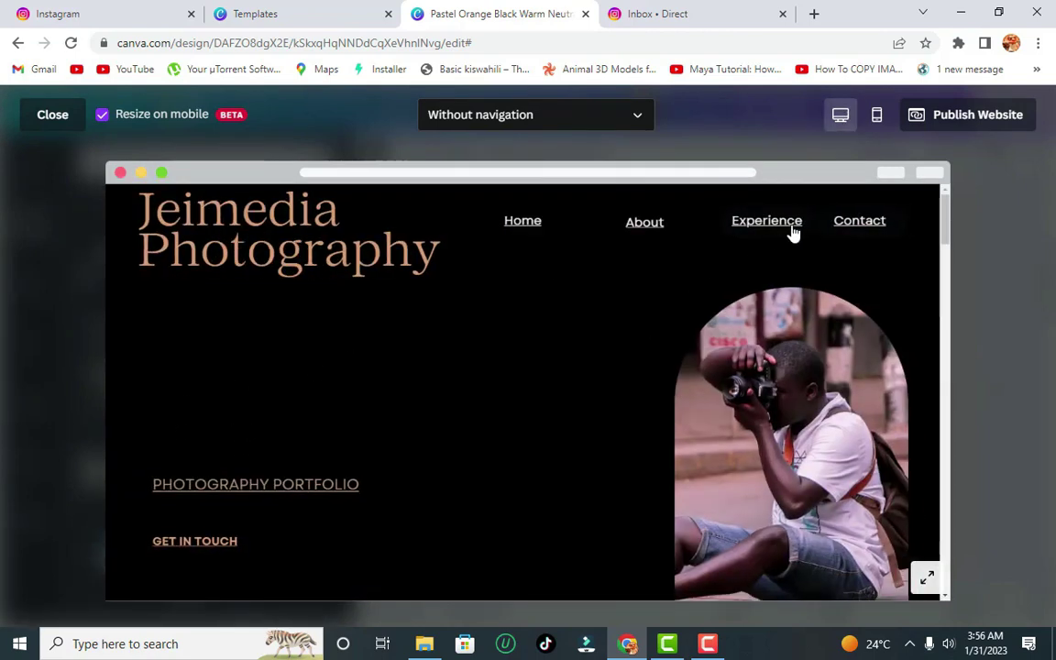
click(646, 224)
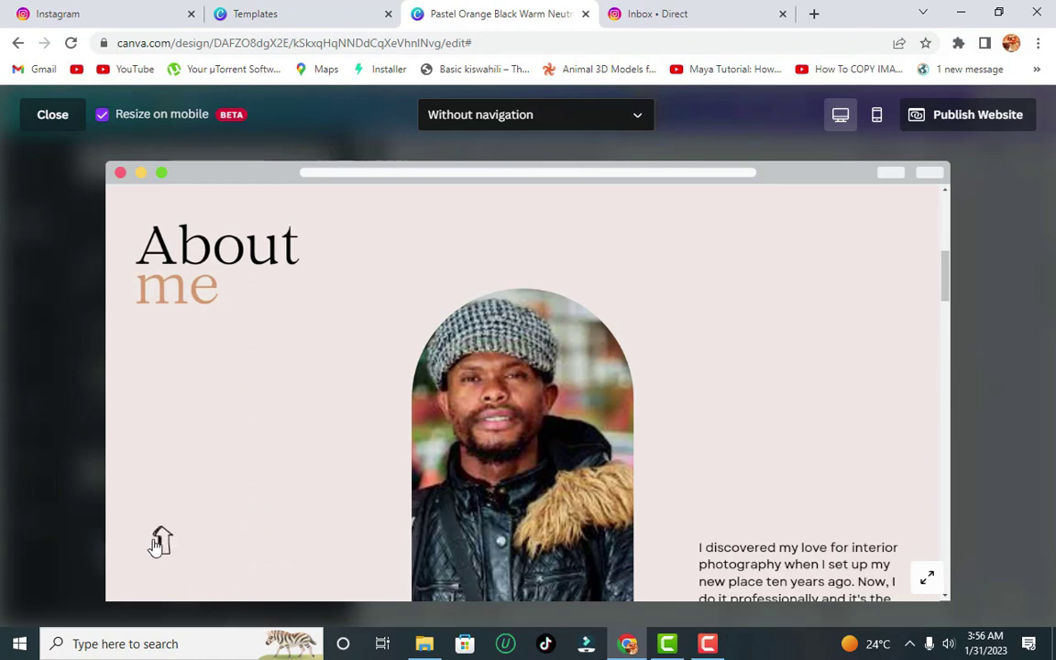
click(163, 542)
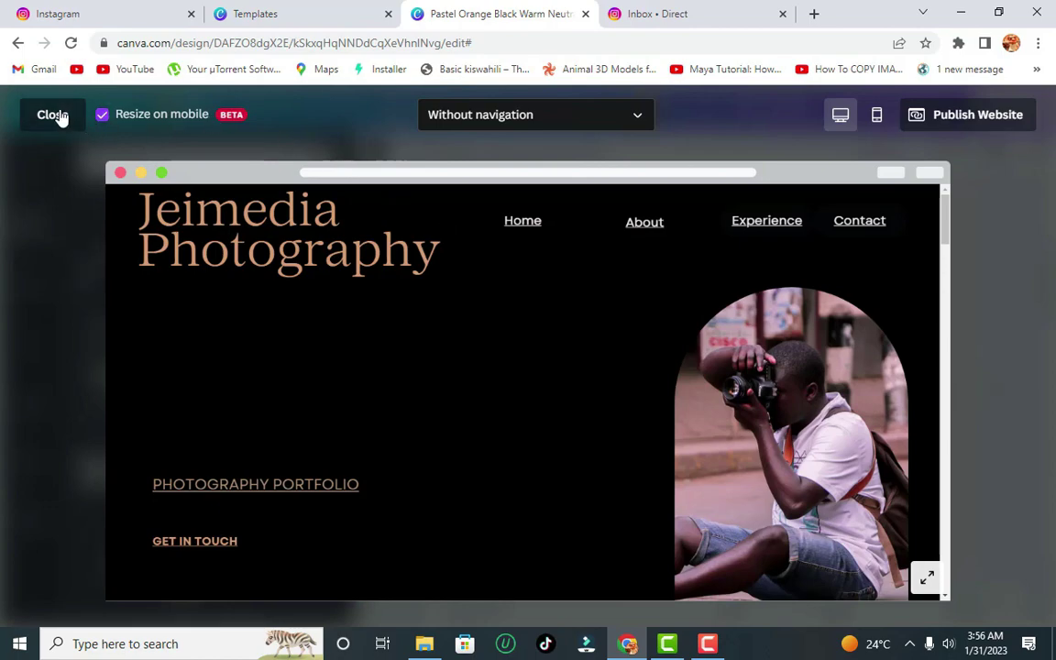
key(Escape)
drag(1050, 266, 1049, 504)
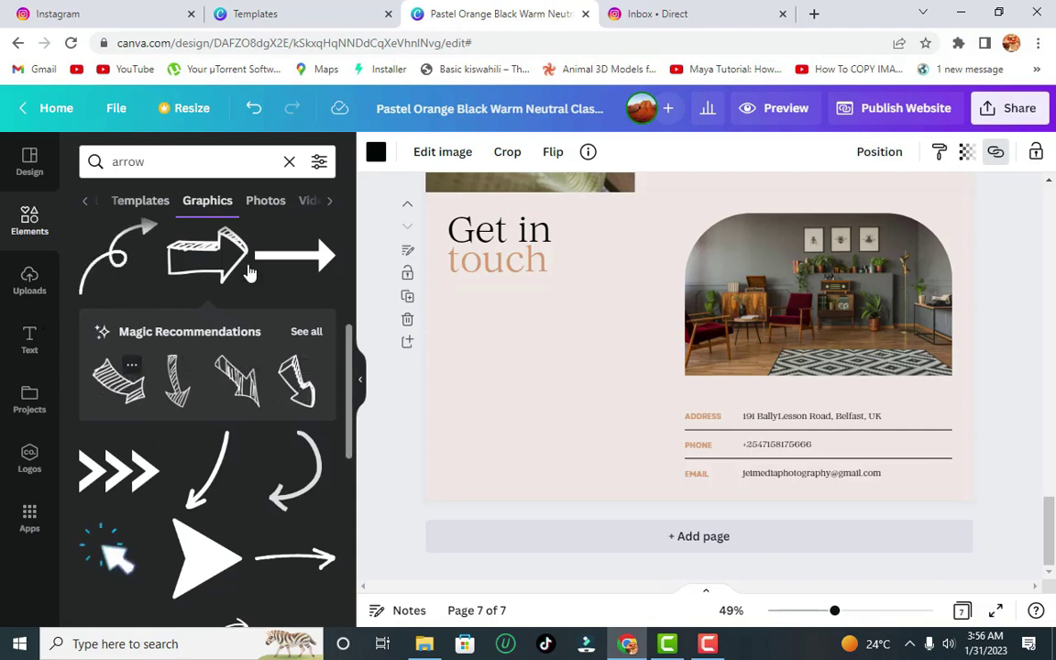
- Place an arrow on the Get in touch page, rotate it to -87°, and link it to 1 - Home
drag(243, 260, 516, 432)
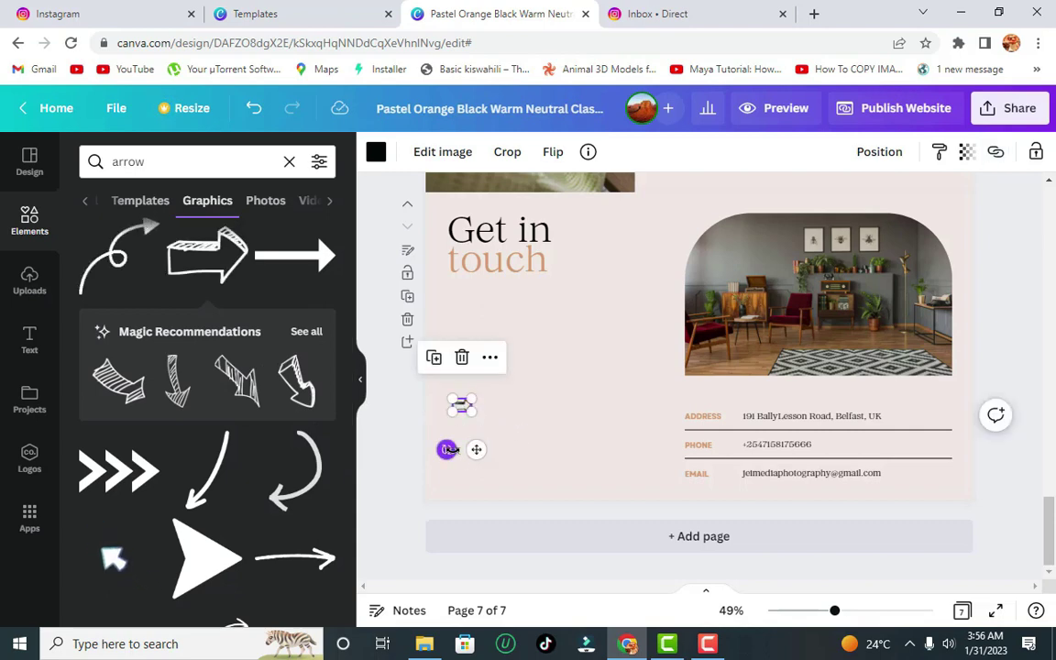
drag(447, 449, 470, 458)
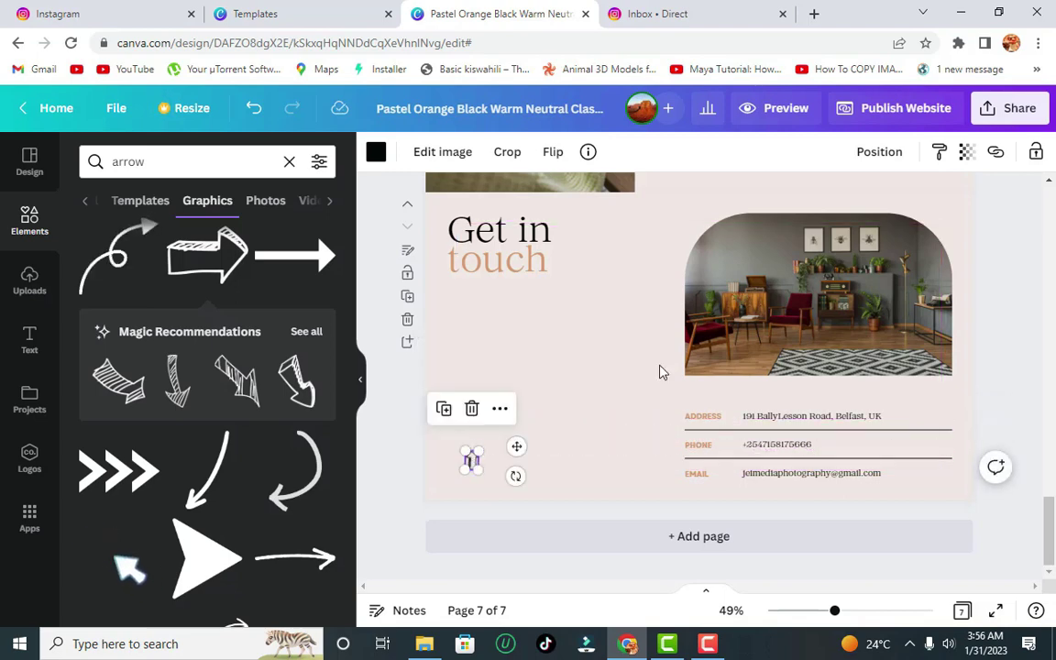
click(997, 152)
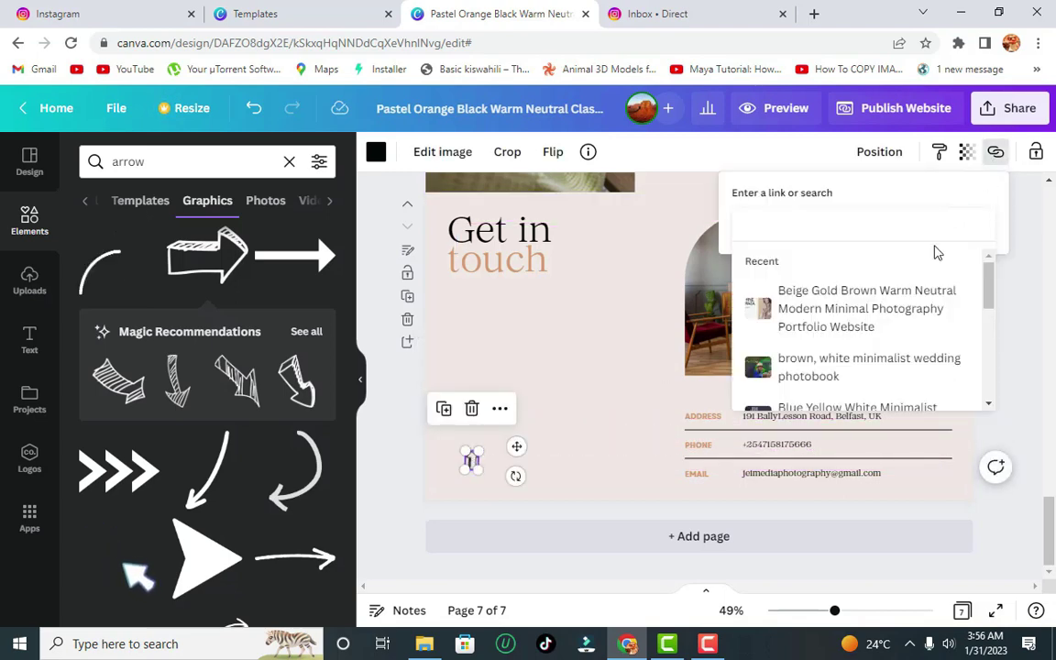
drag(985, 283, 998, 401)
scroll(926, 326, up, 1)
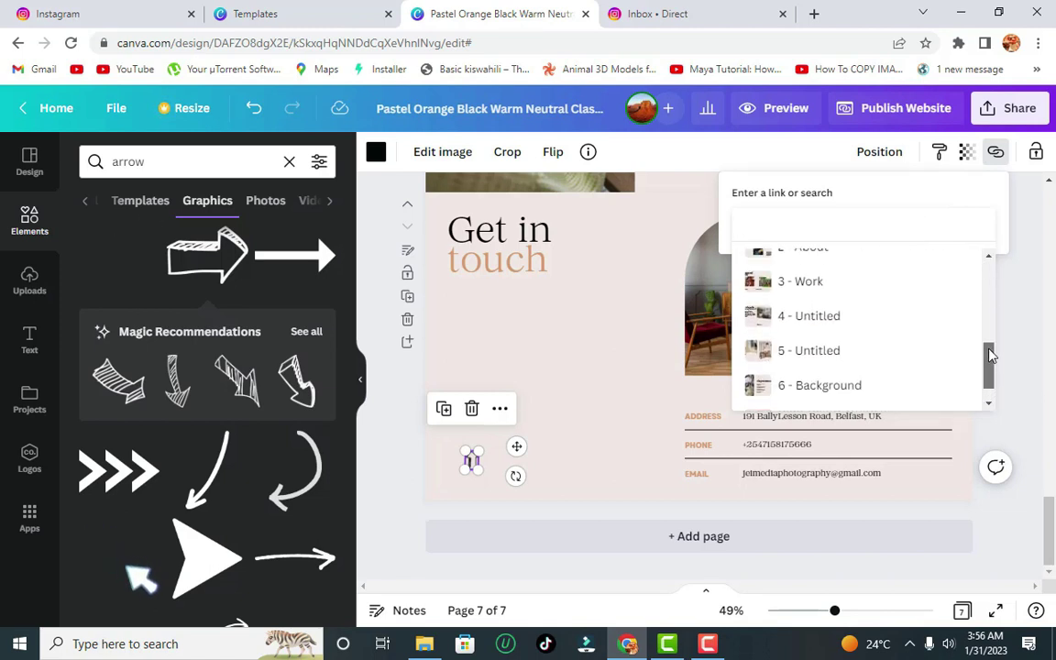
click(864, 286)
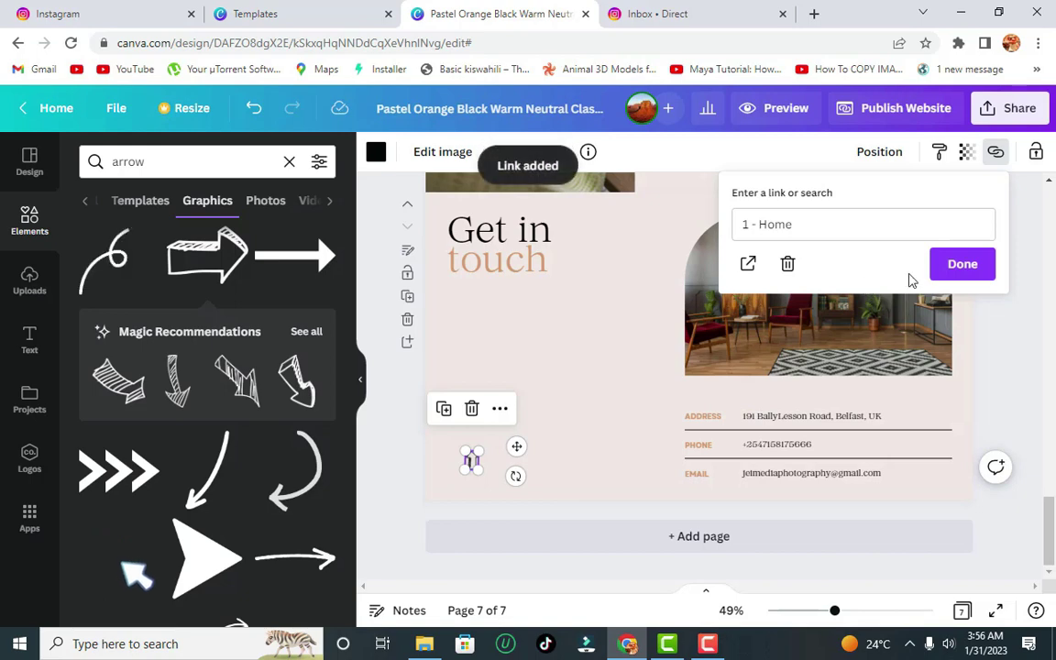
click(956, 266)
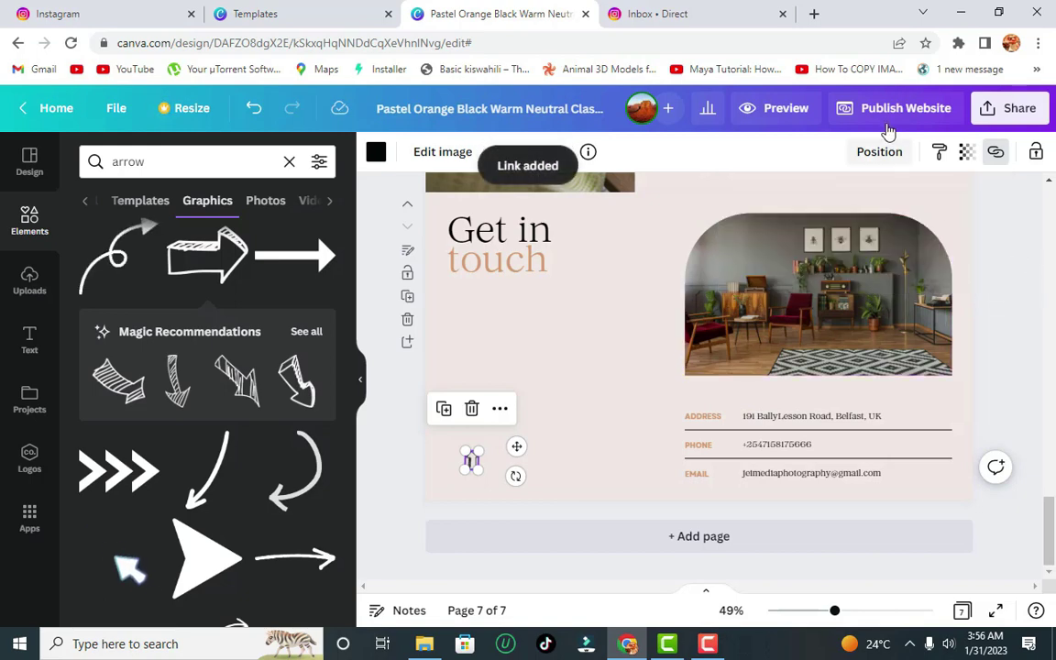
- Preview the full site down to Get in touch and back up, then close the preview
click(786, 107)
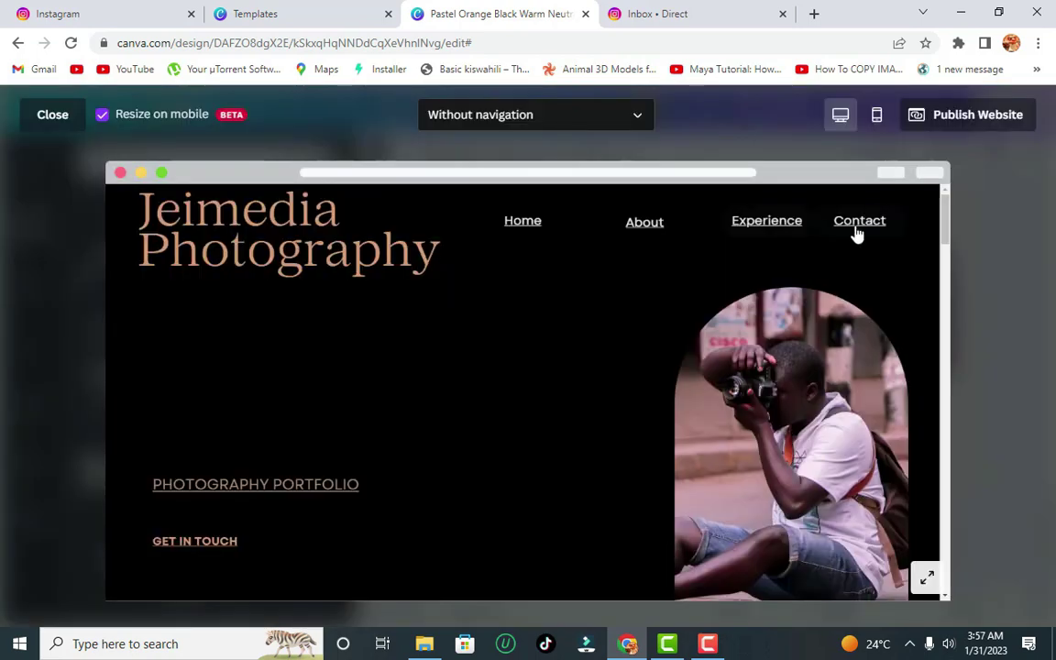
scroll(860, 231, down, 10)
scroll(270, 540, down, 5)
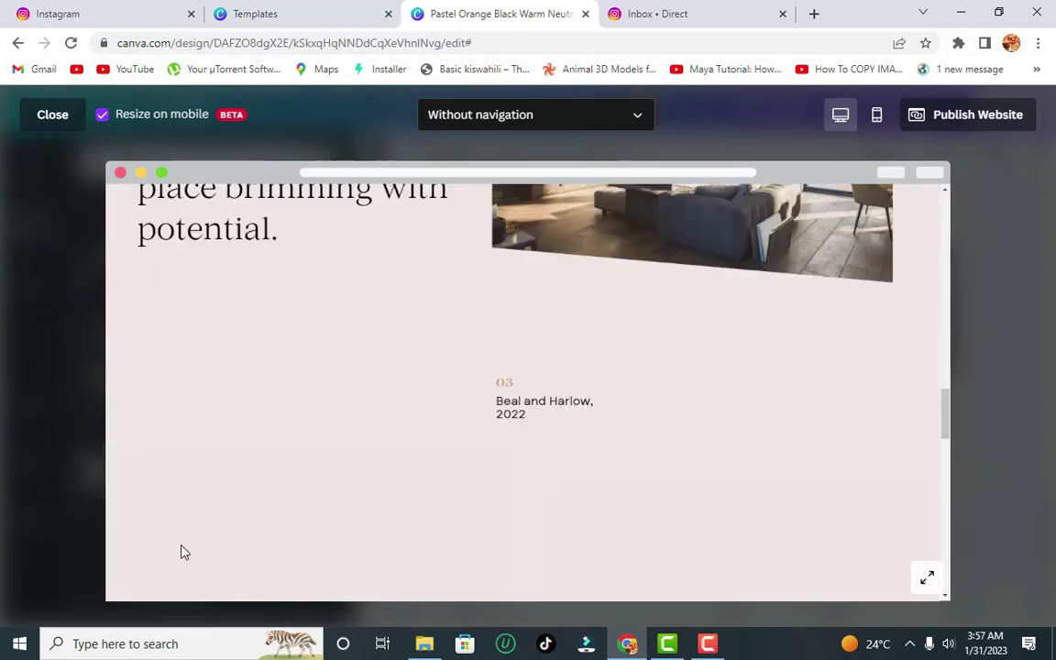
scroll(134, 536, down, 5)
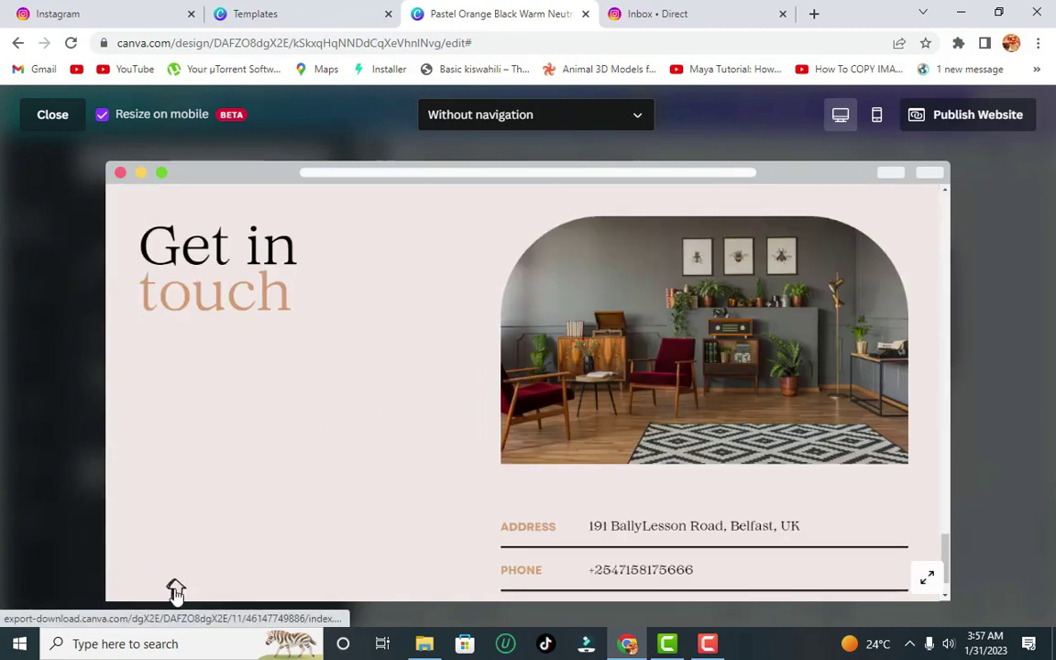
scroll(175, 591, up, 20)
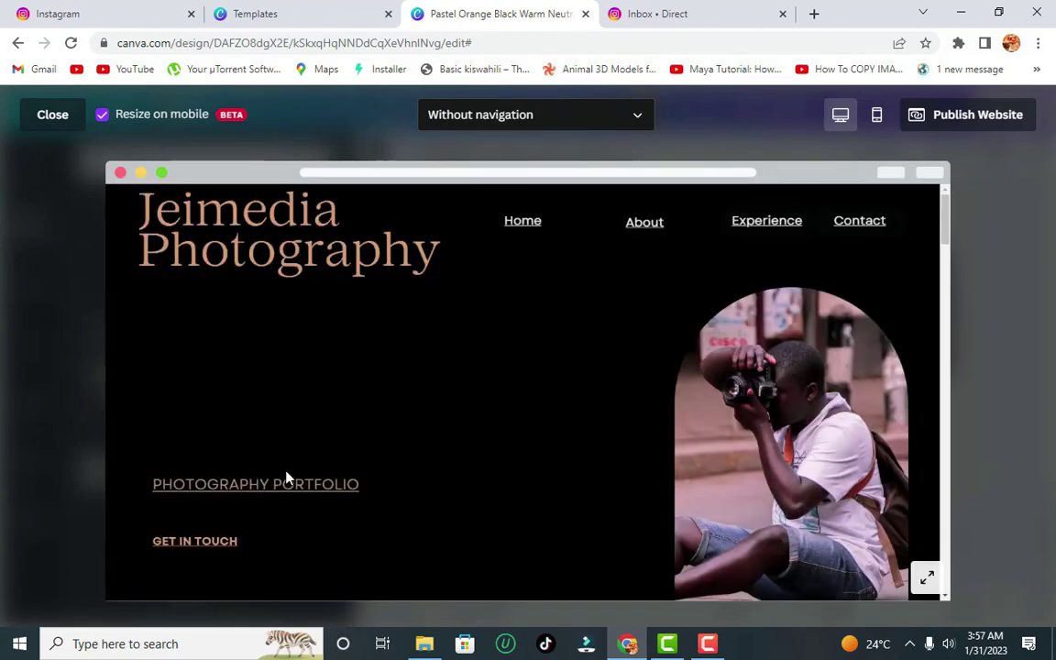
key(Escape)
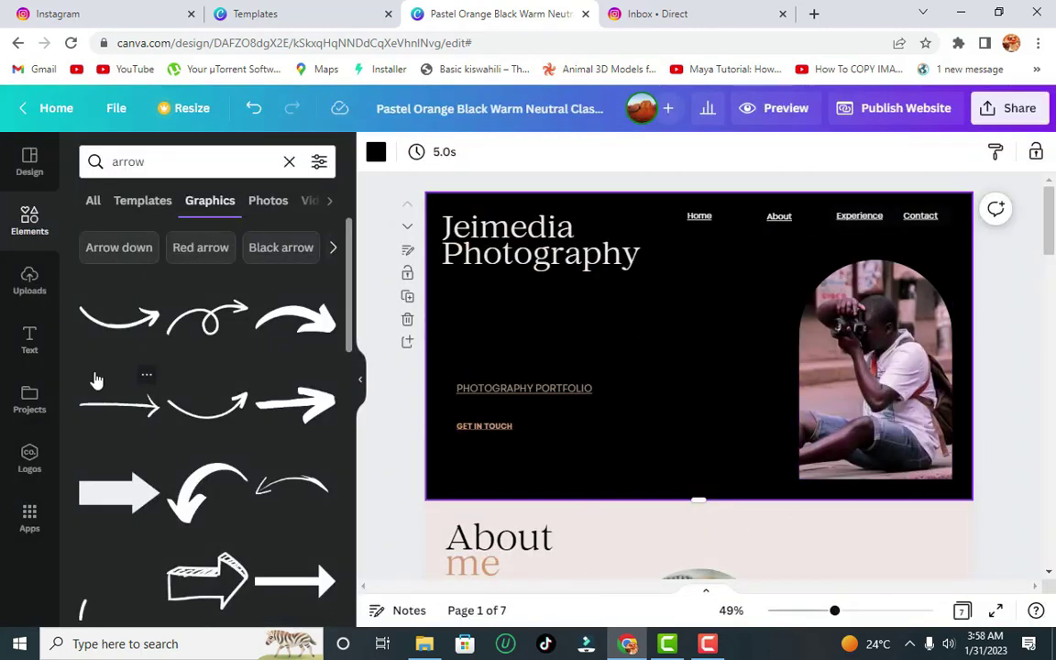
- Search the Elements graphics for 'studio' and scroll through the results
click(29, 280)
click(36, 231)
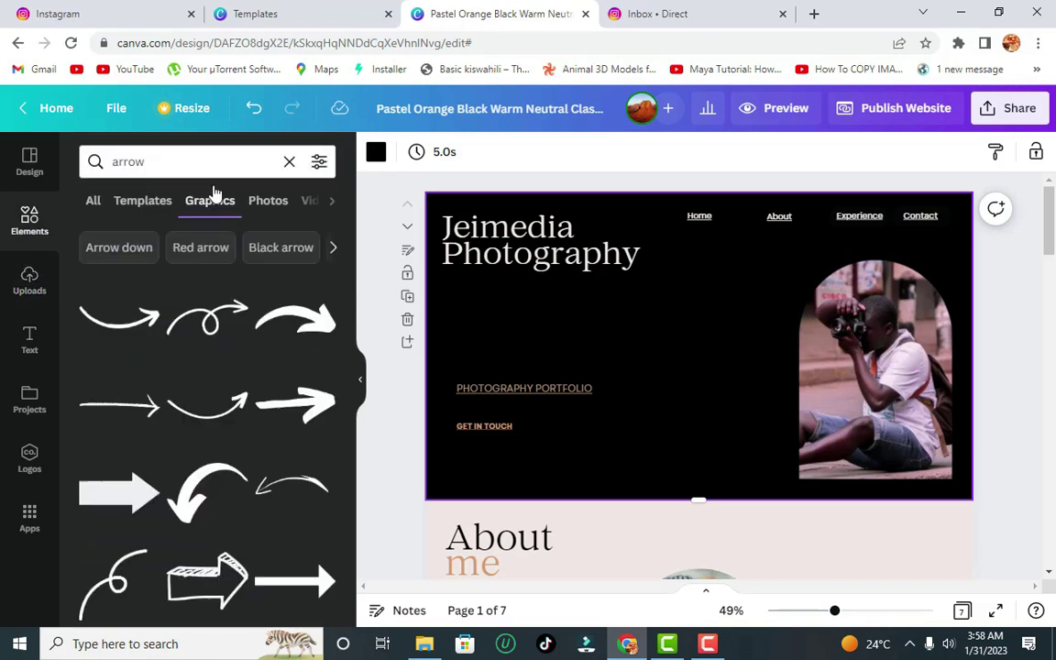
click(223, 162)
text(studio)
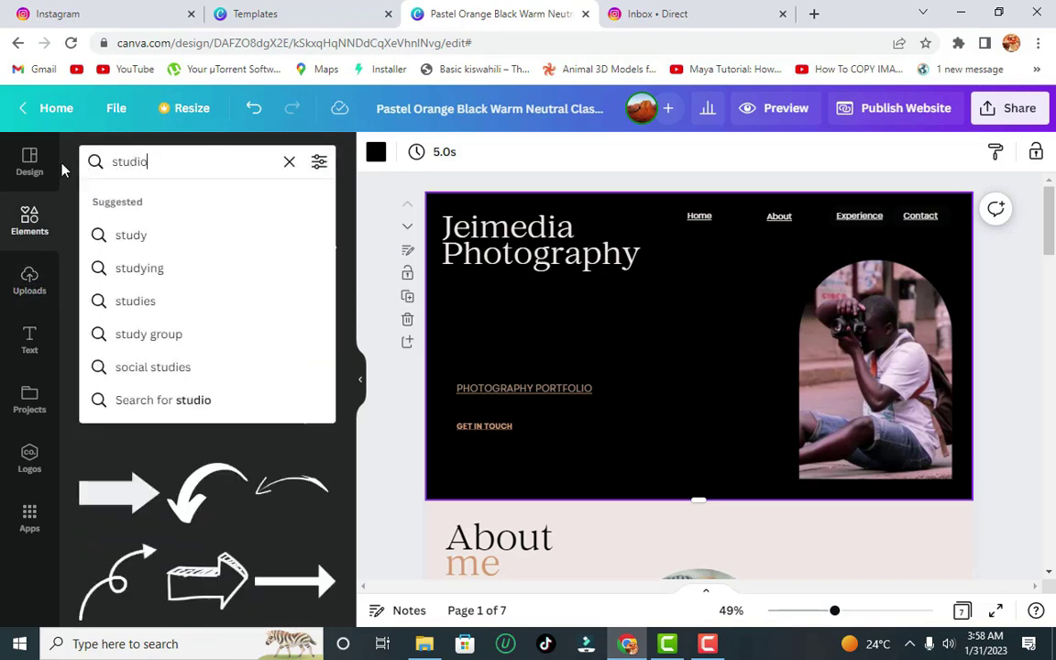
key(Return)
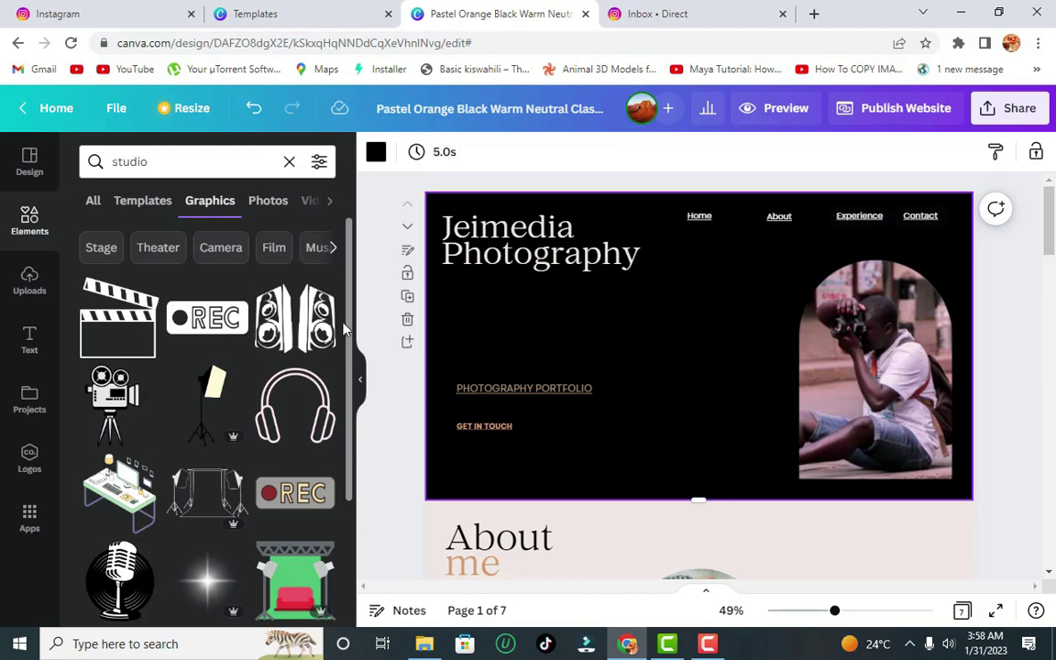
drag(351, 335, 342, 573)
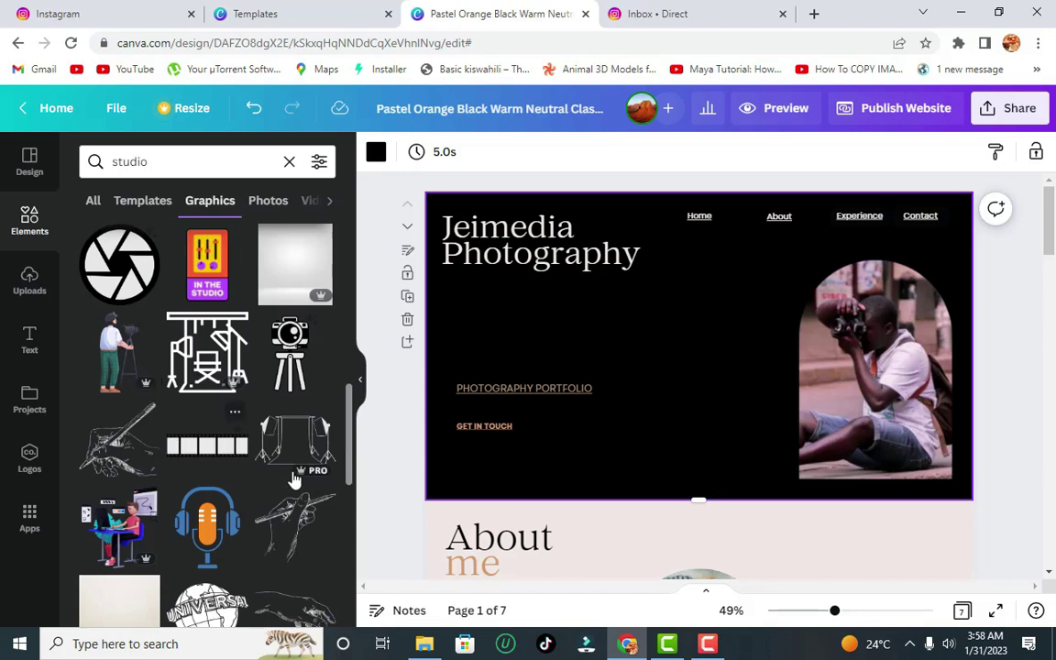
drag(351, 438, 348, 545)
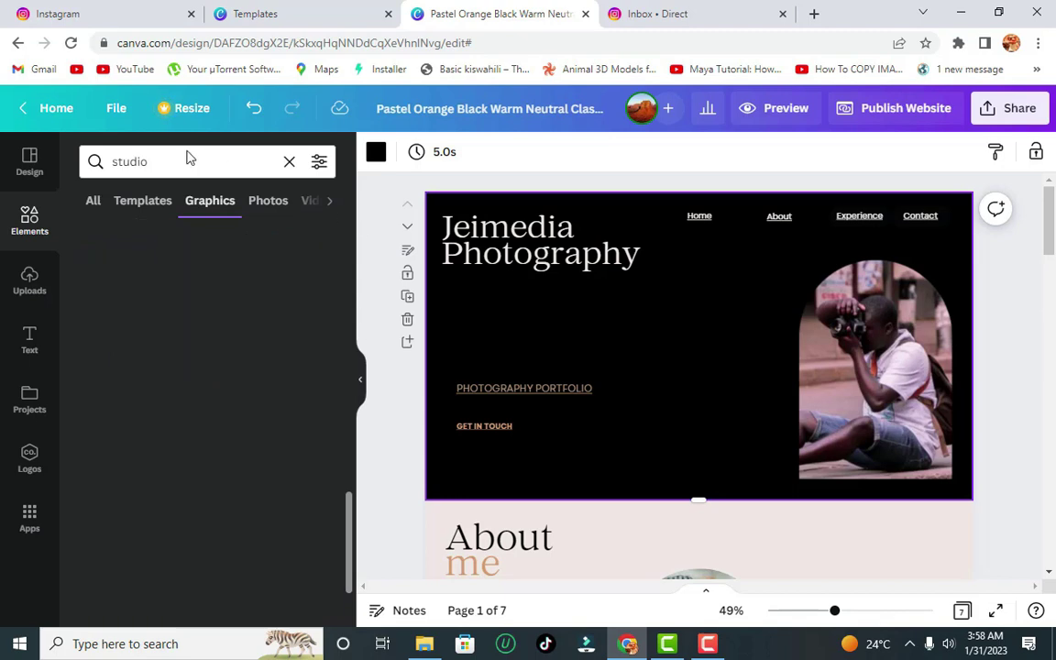
- Search graphics for 'photography', browse the results, then switch to the Photos results
click(185, 160)
click(86, 167)
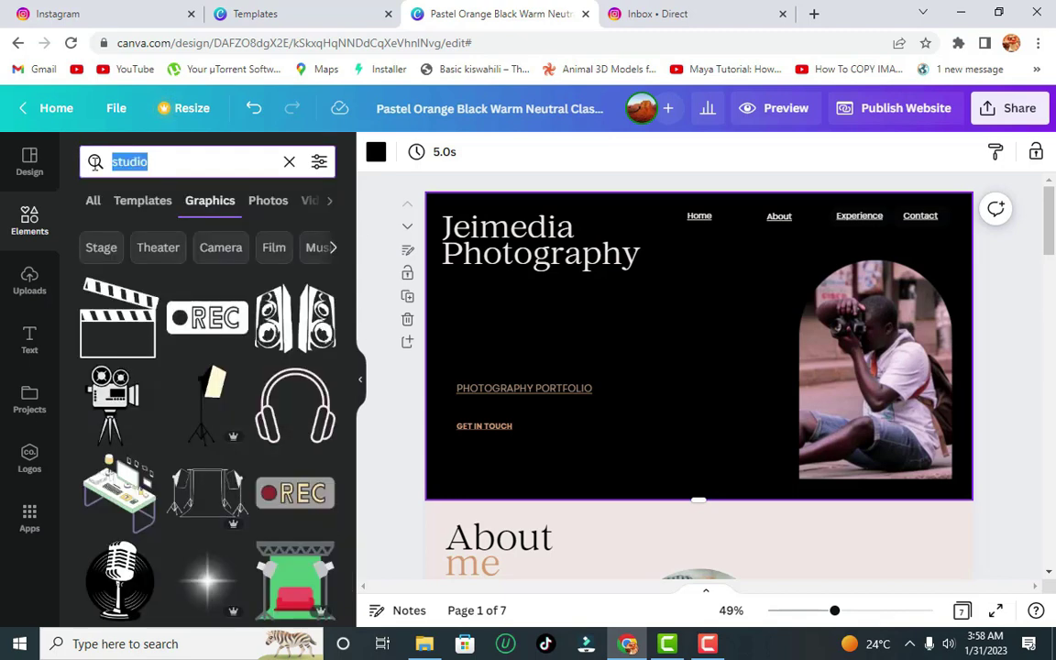
text(photogr)
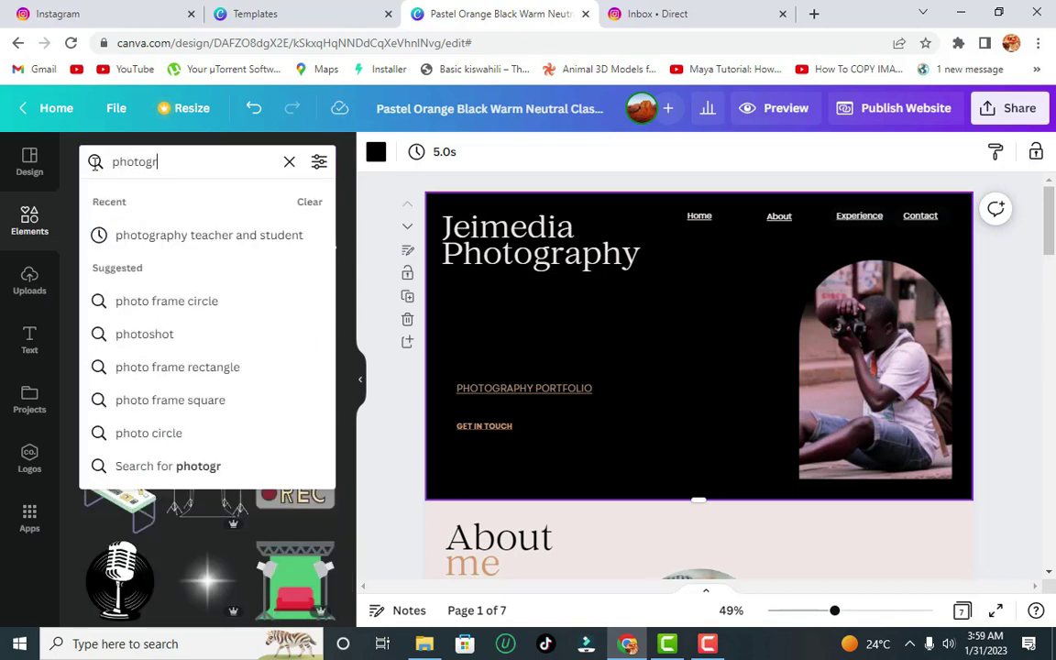
text(aphy)
key(Return)
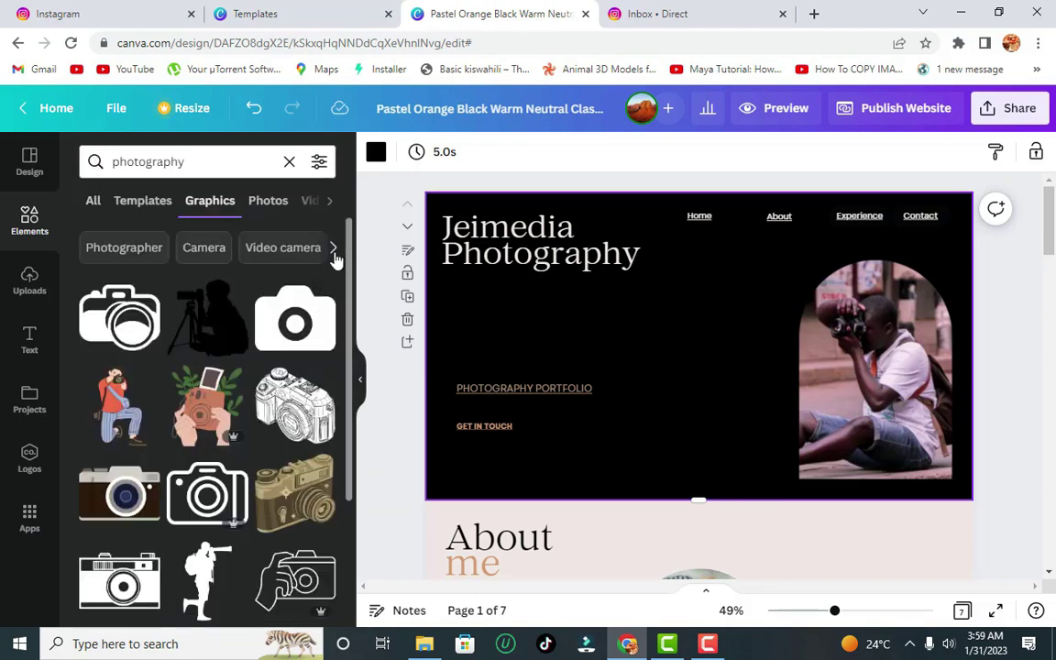
scroll(351, 266, down, 4)
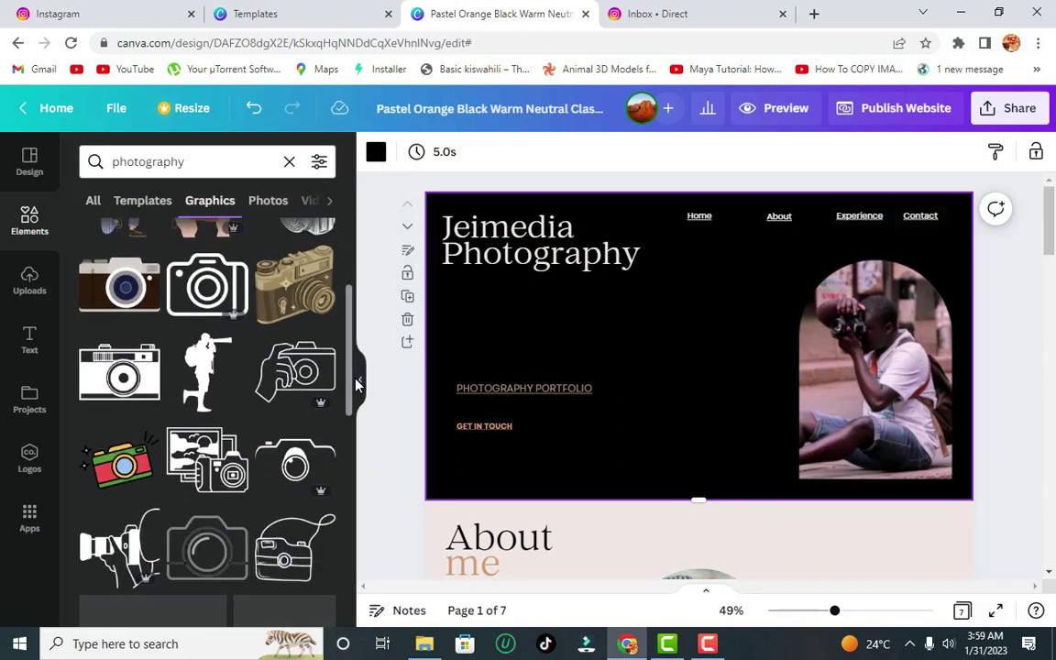
scroll(348, 458, down, 5)
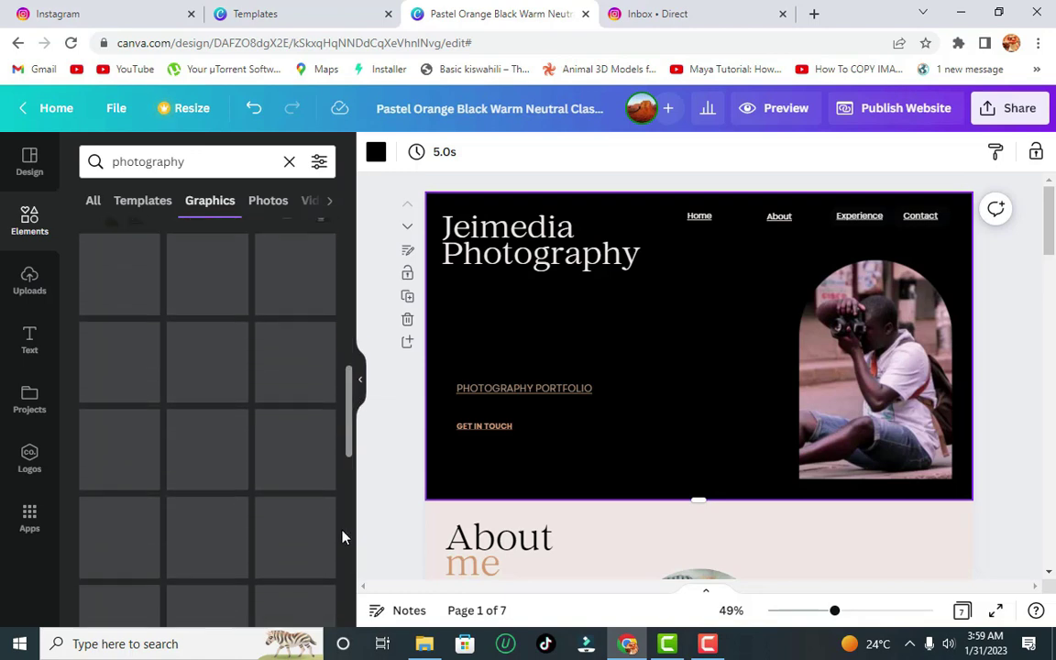
scroll(342, 537, up, 8)
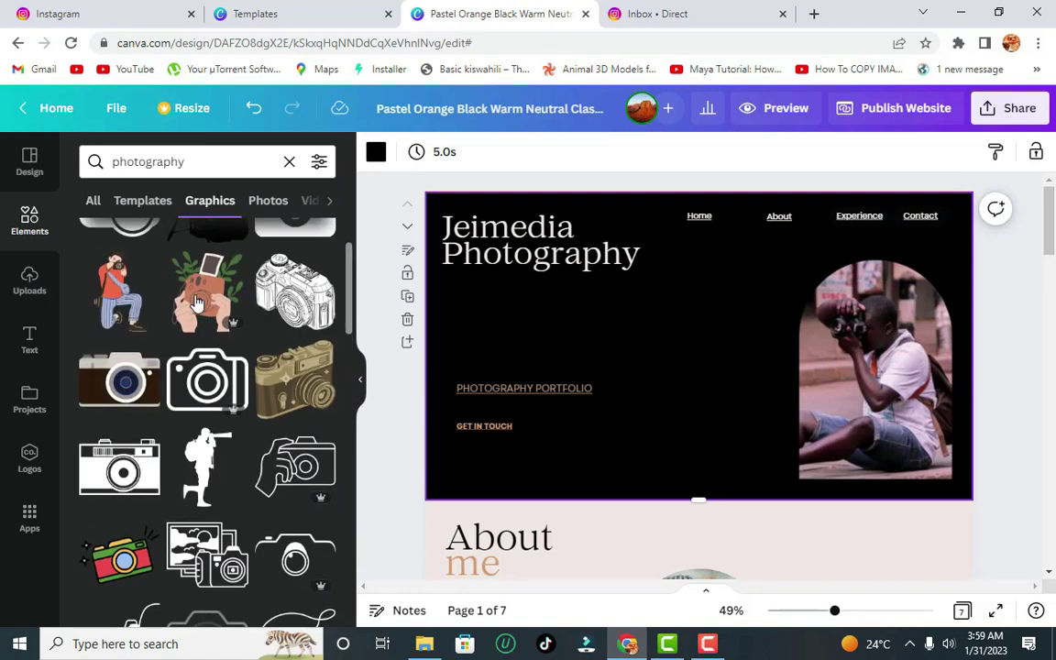
click(267, 200)
- Add the black-and-white vintage camera photo to the Home hero and nudge it into place
drag(348, 269, 346, 339)
click(132, 366)
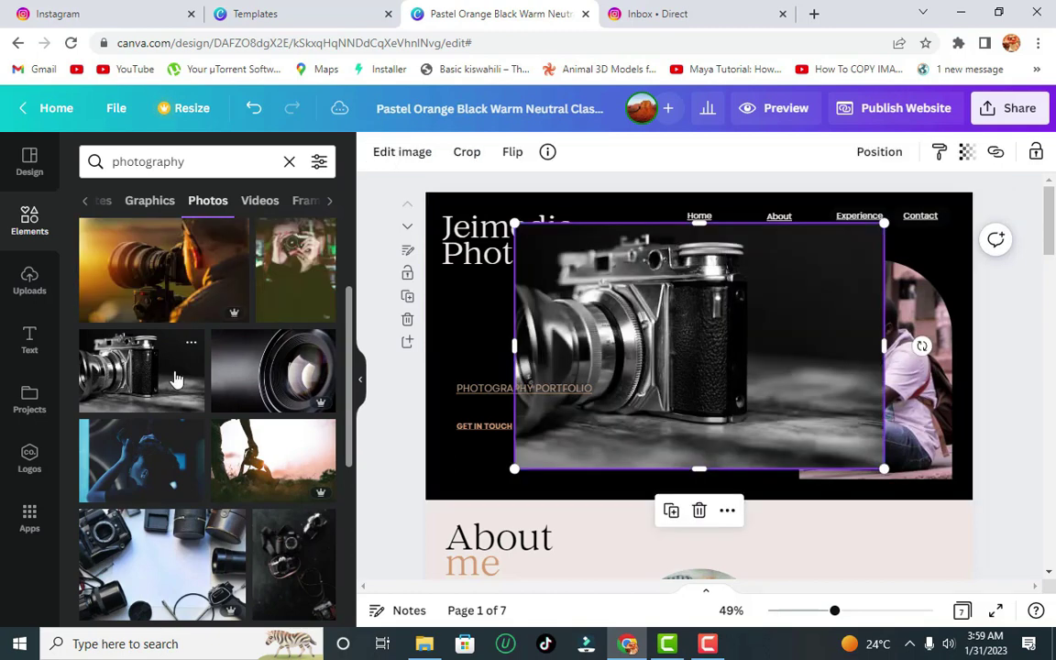
drag(796, 366, 789, 372)
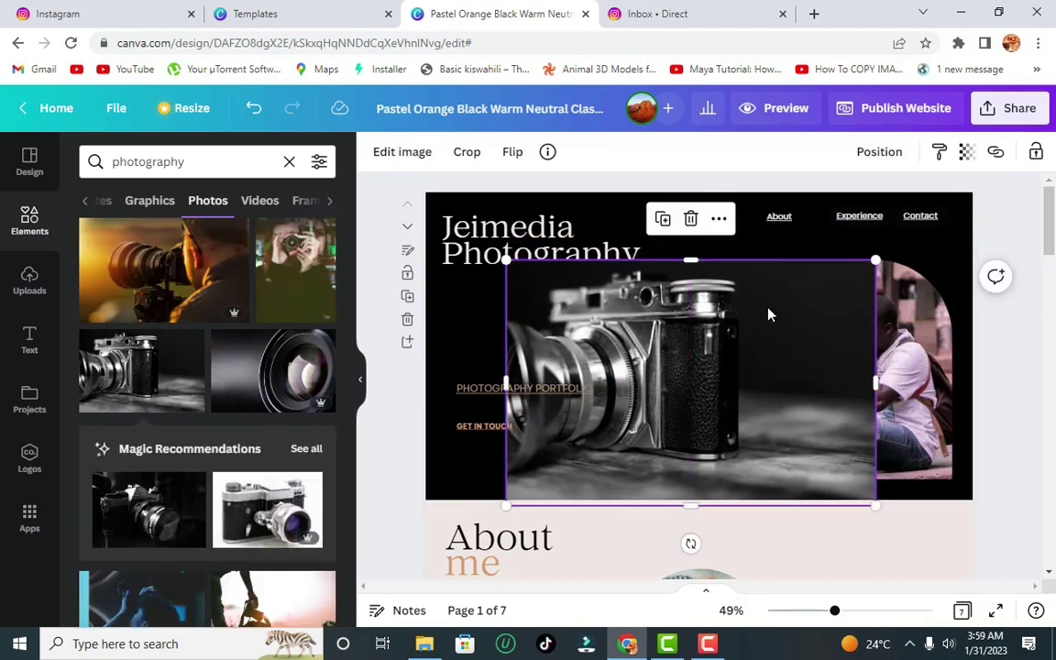
click(457, 314)
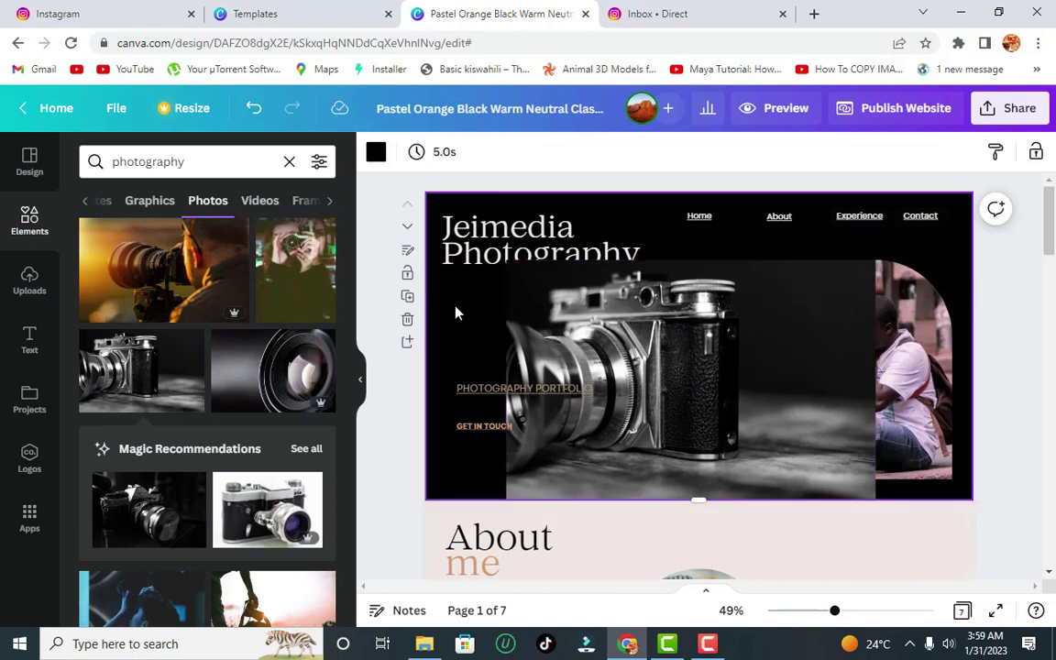
click(790, 330)
drag(789, 330, 781, 323)
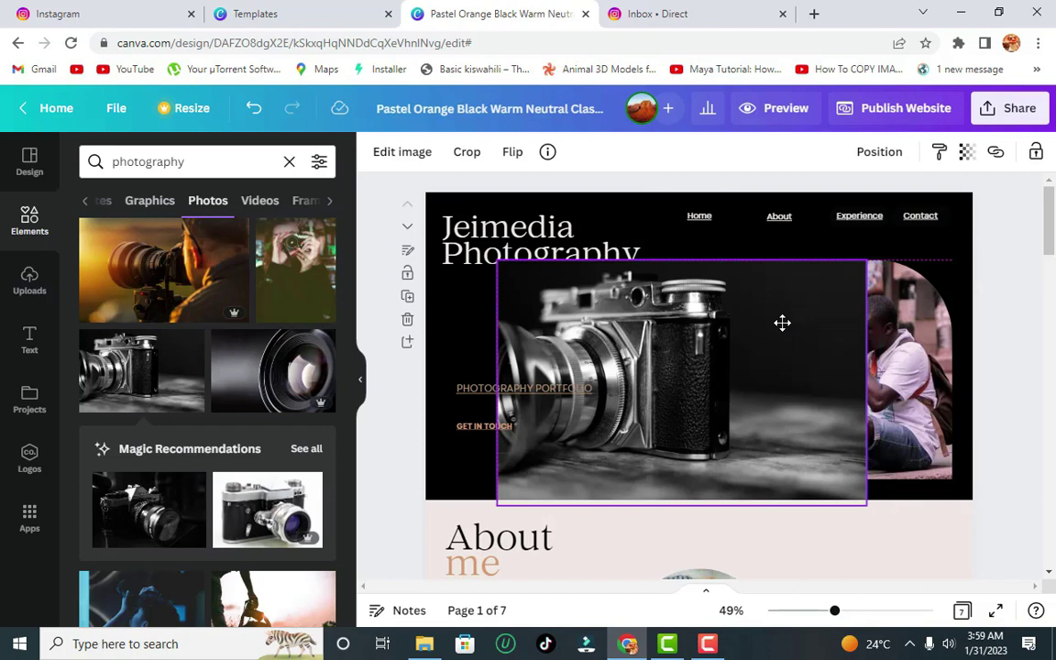
click(467, 302)
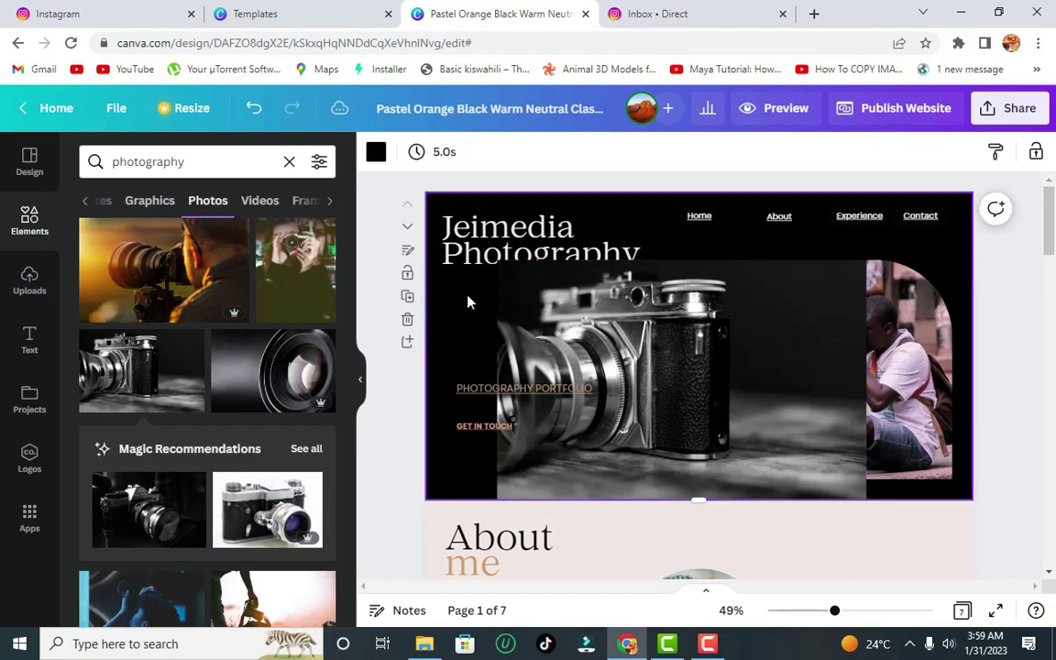
click(842, 354)
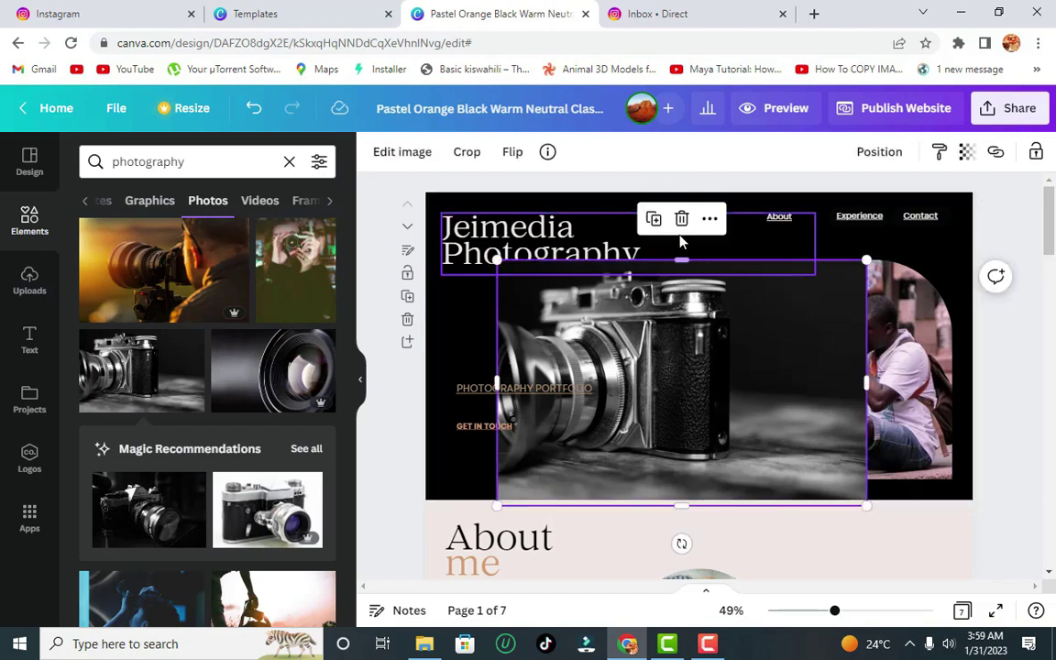
- Strip the vintage camera photo's backdrop with the BG Remover effect
click(389, 156)
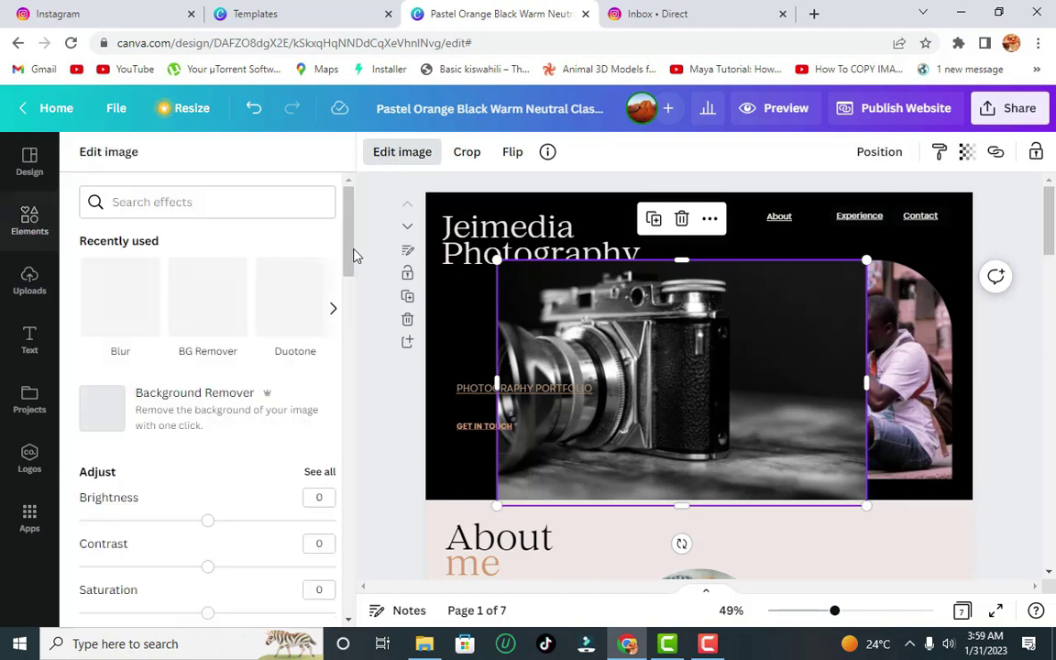
click(211, 307)
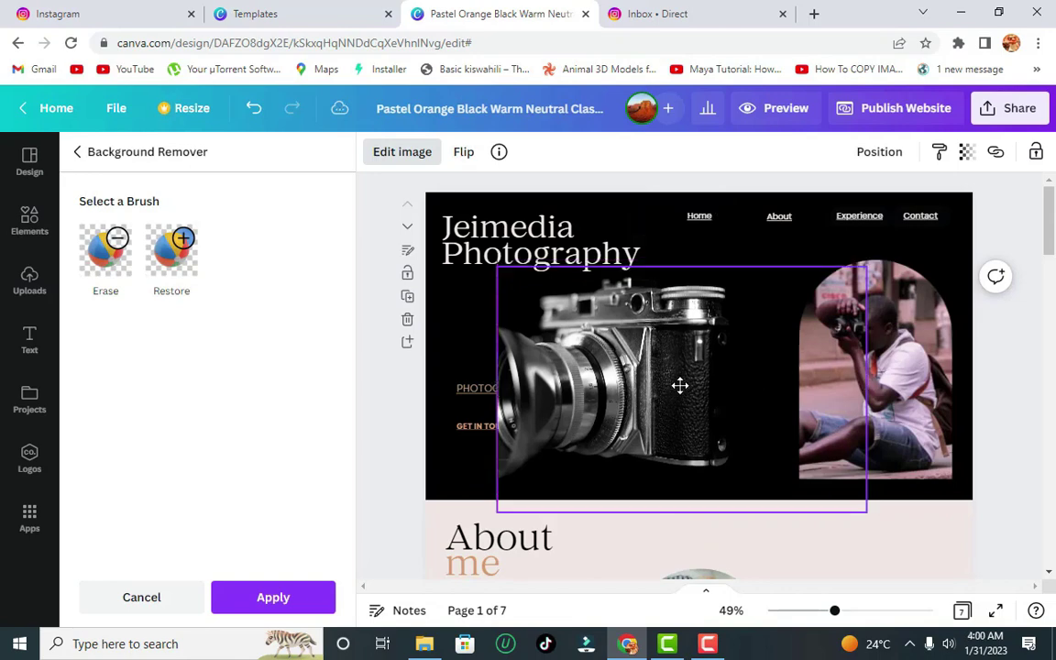
- Shrink the camera cutout and place it between PHOTOGRAPHY PORTFOLIO and the arched photographer photo
click(689, 238)
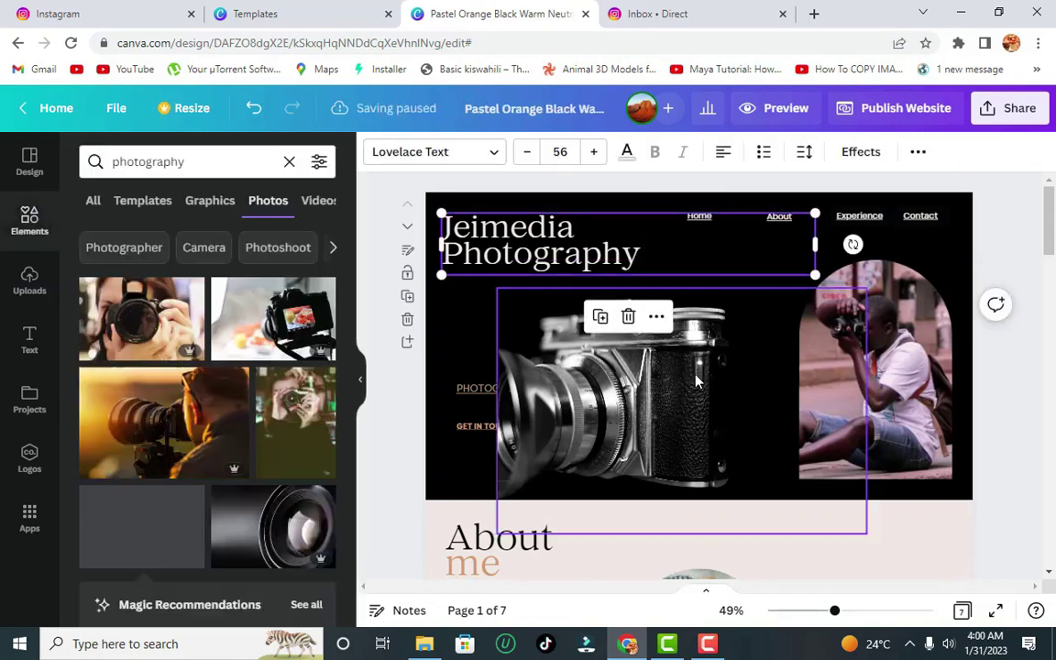
drag(703, 368, 735, 362)
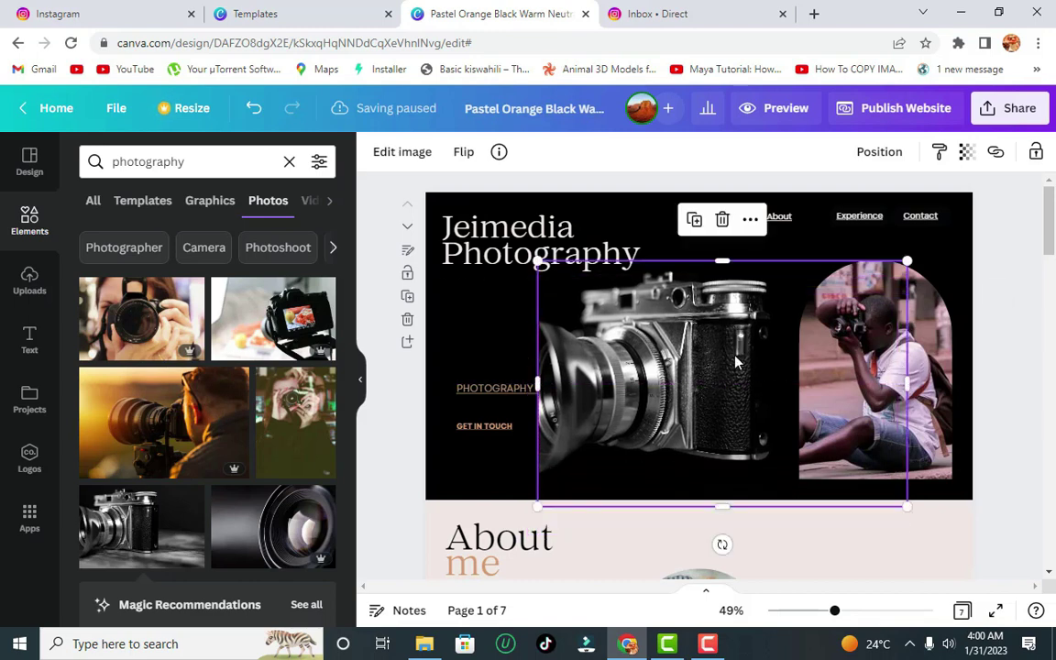
drag(907, 505, 778, 420)
drag(706, 389, 747, 448)
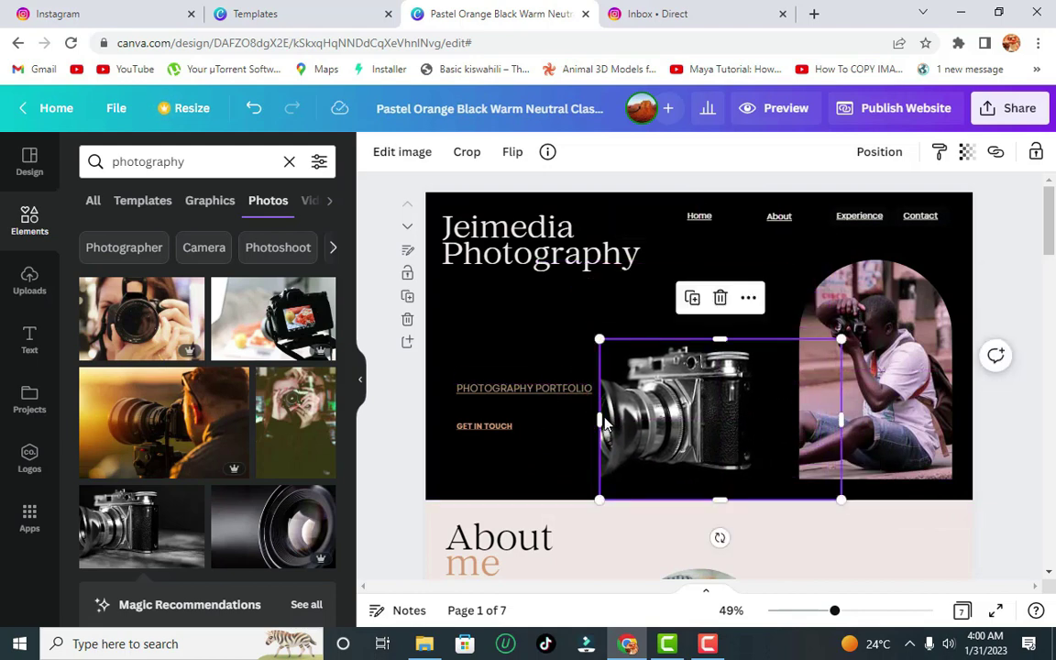
drag(603, 421, 605, 427)
drag(686, 418, 686, 431)
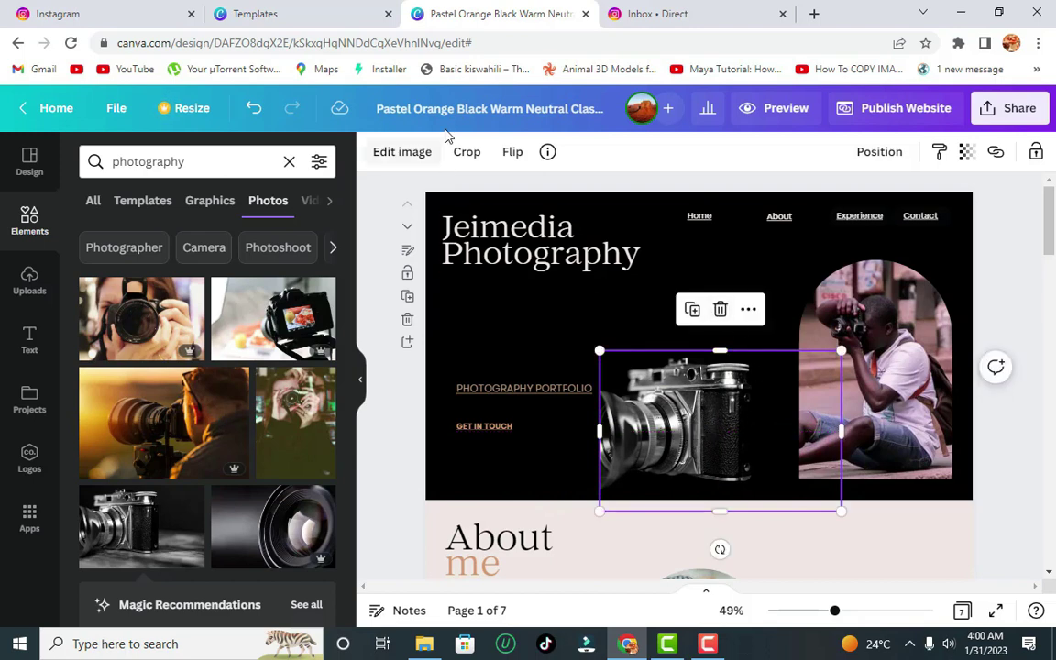
- Flip the camera horizontally so its lens faces right and move it to the hero's left edge
click(513, 155)
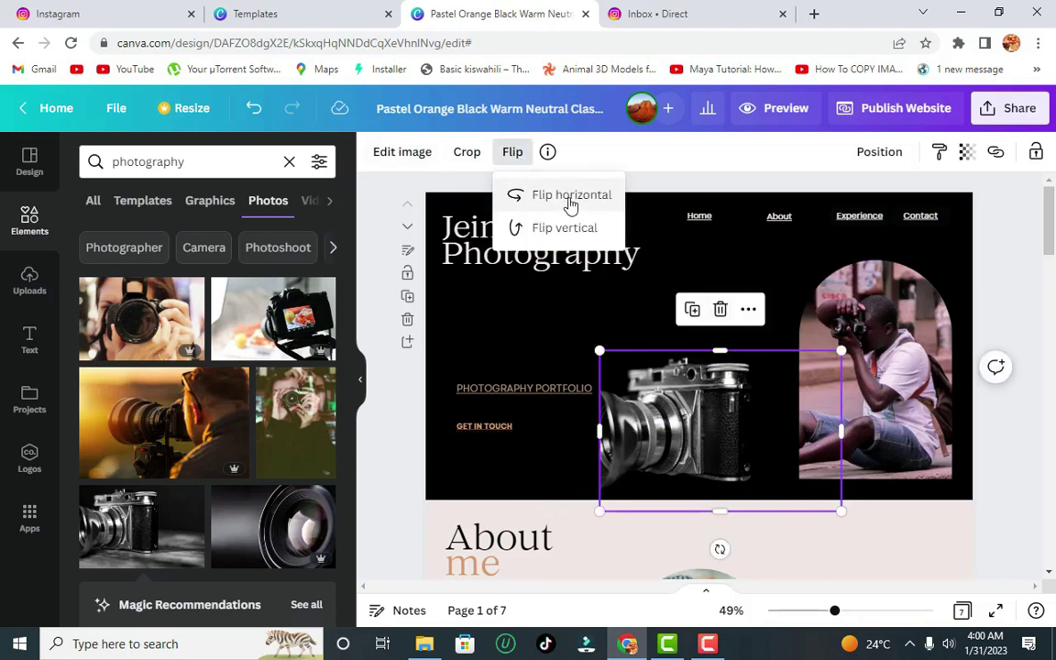
click(564, 228)
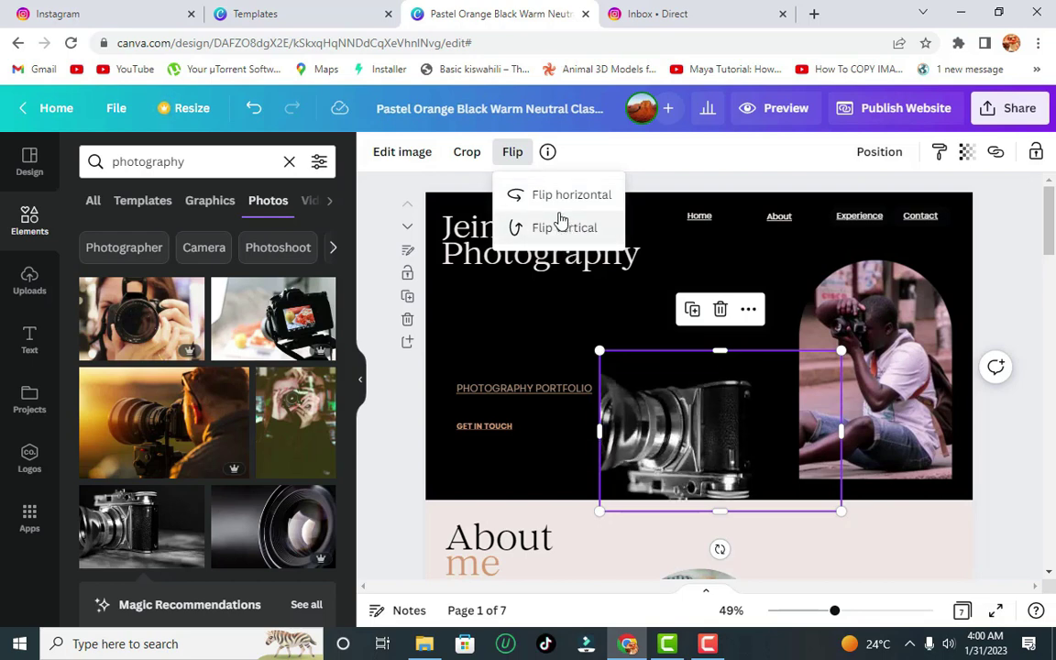
click(562, 229)
click(569, 195)
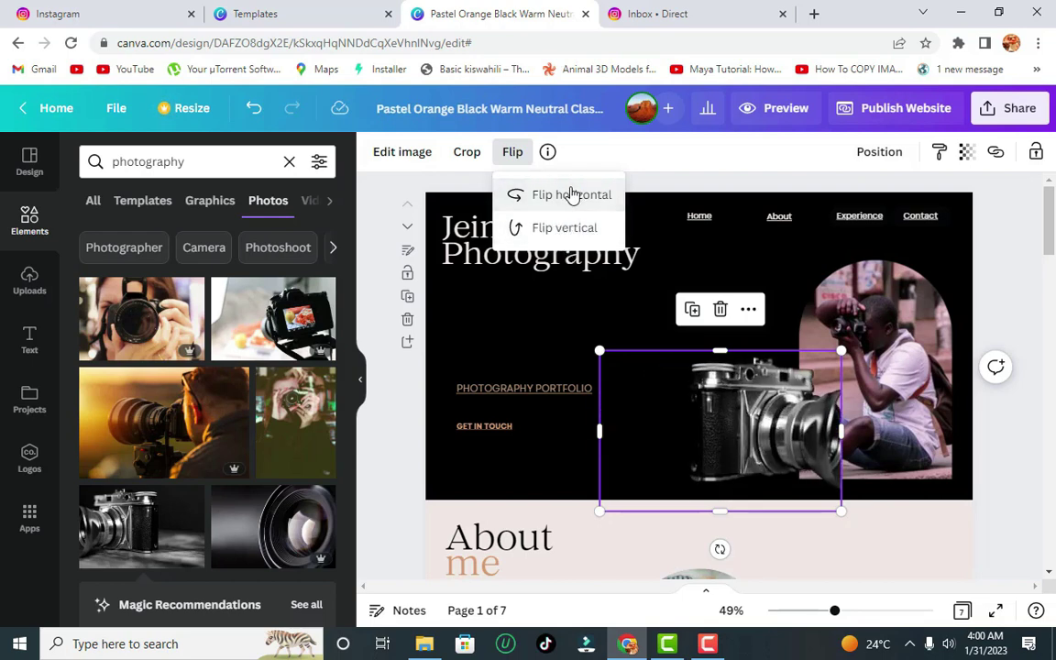
drag(731, 398, 467, 392)
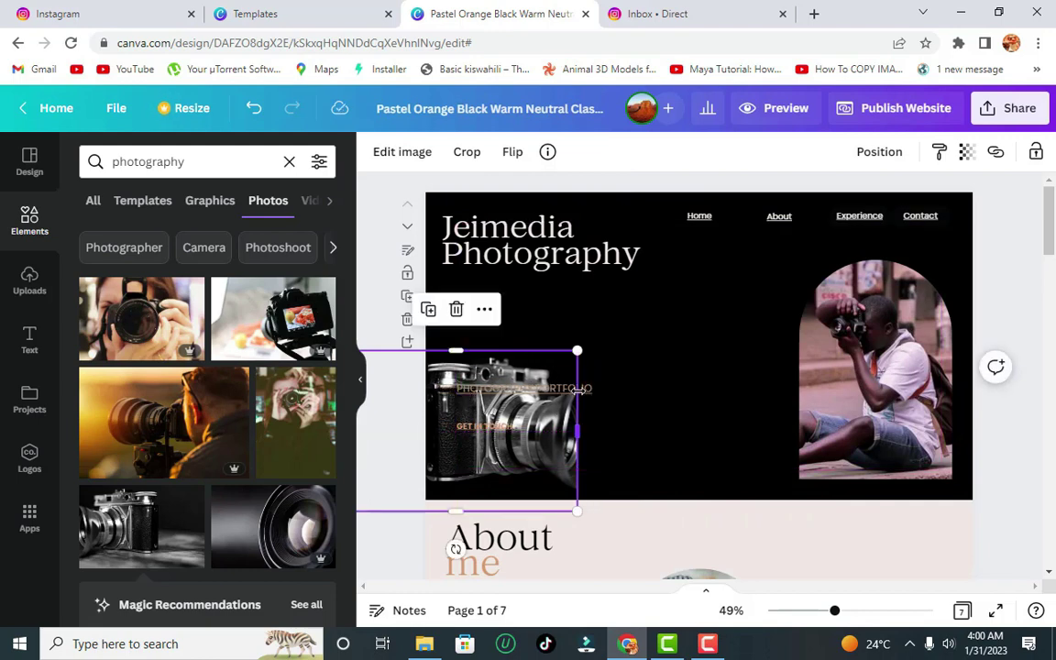
click(605, 401)
click(583, 392)
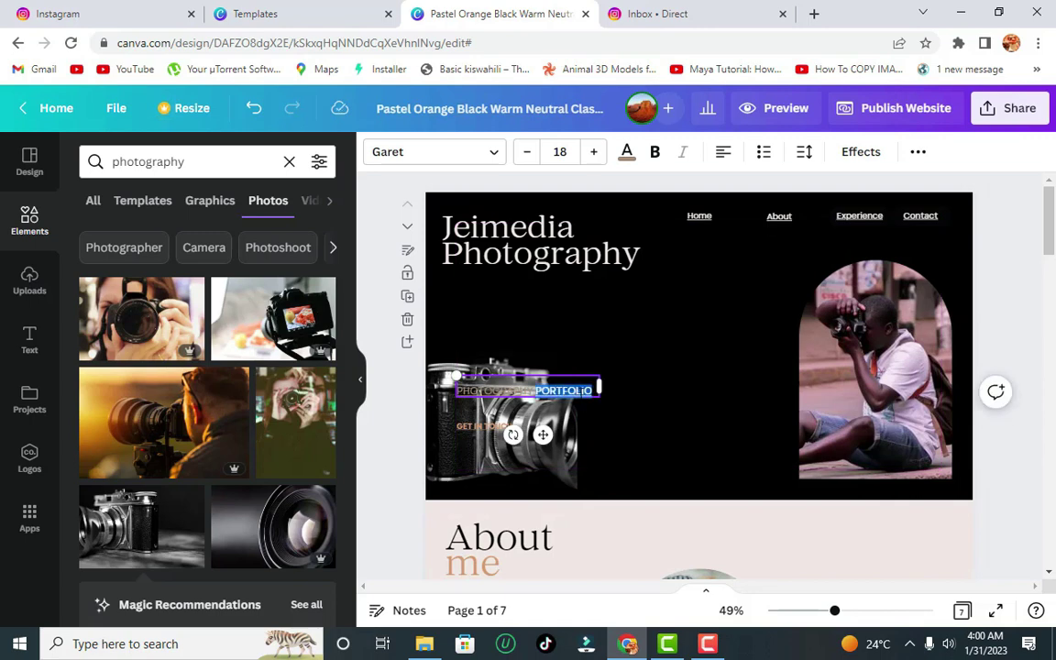
- Recolour PHOTOGRAPHY PORTFOLIO to a custom near-white with a faint green tint
click(627, 153)
click(98, 234)
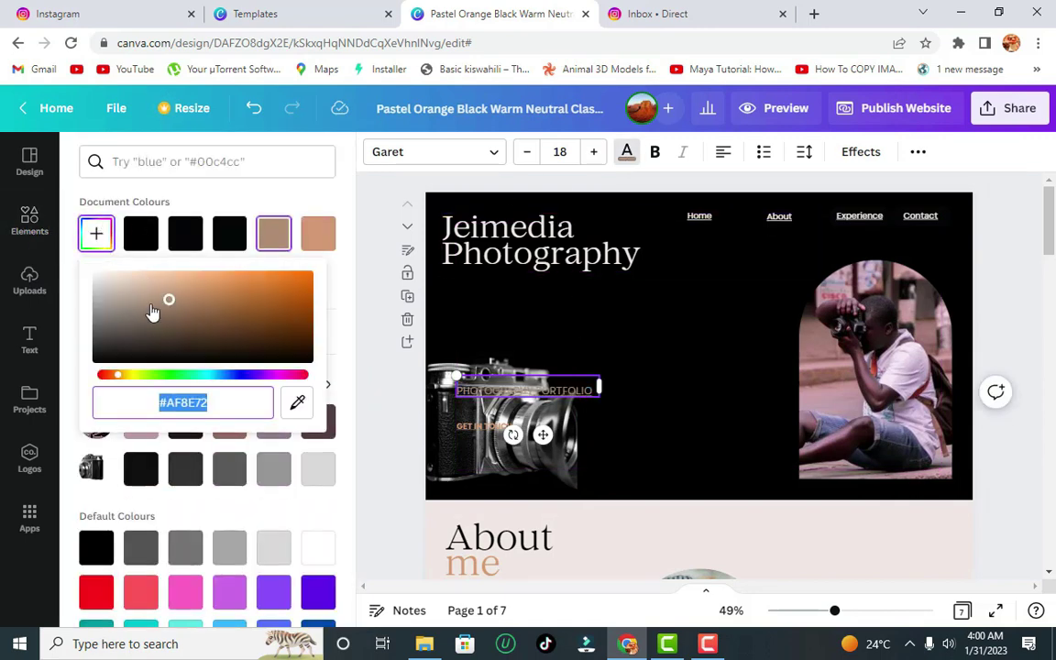
drag(169, 299, 101, 276)
click(169, 374)
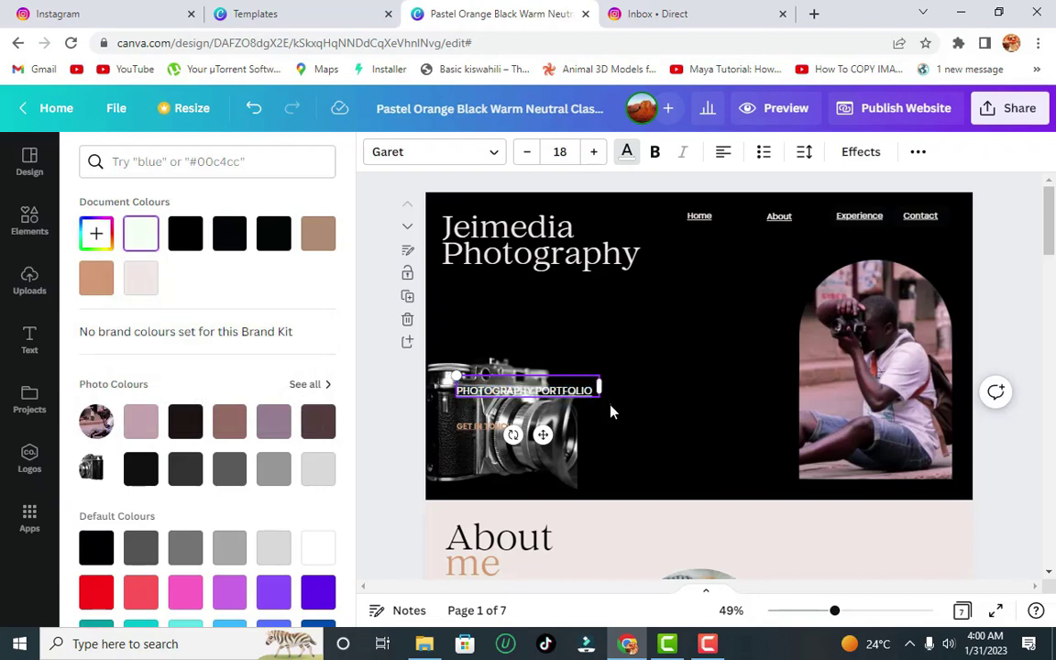
key(Escape)
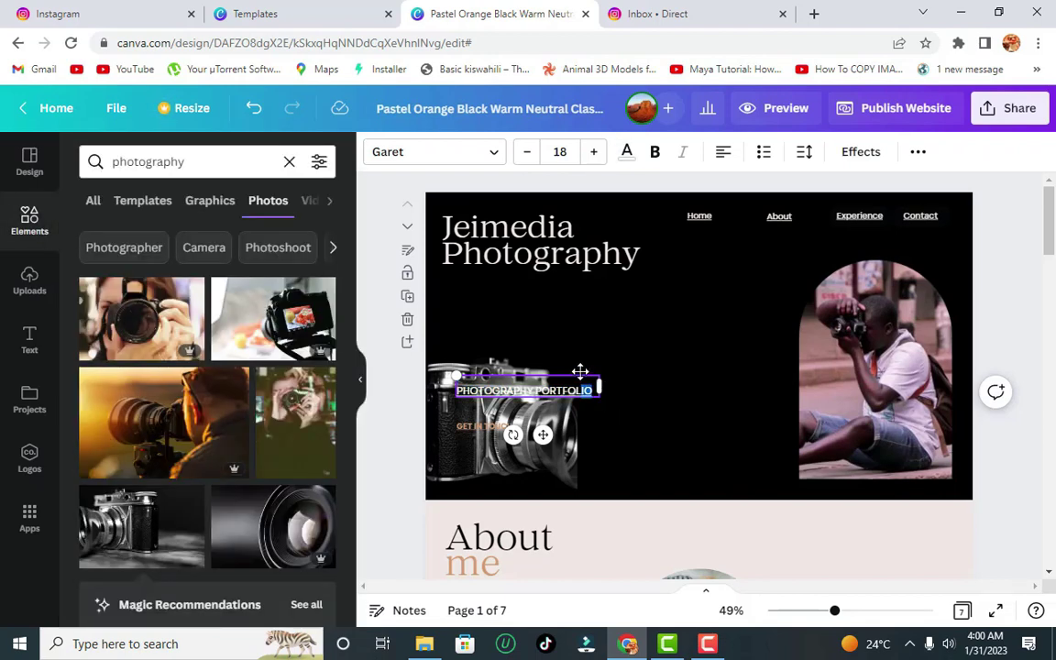
- Move PHOTOGRAPHY PORTFOLIO and GET IN TOUCH right of the camera, and shift Home slightly right
drag(578, 373, 713, 371)
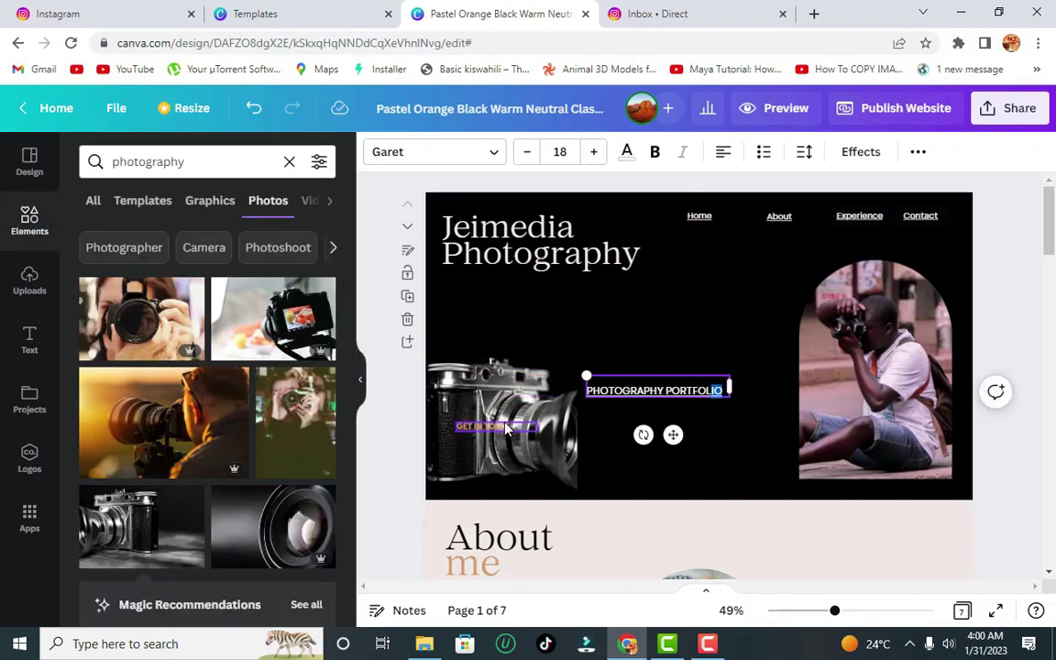
drag(517, 427, 666, 471)
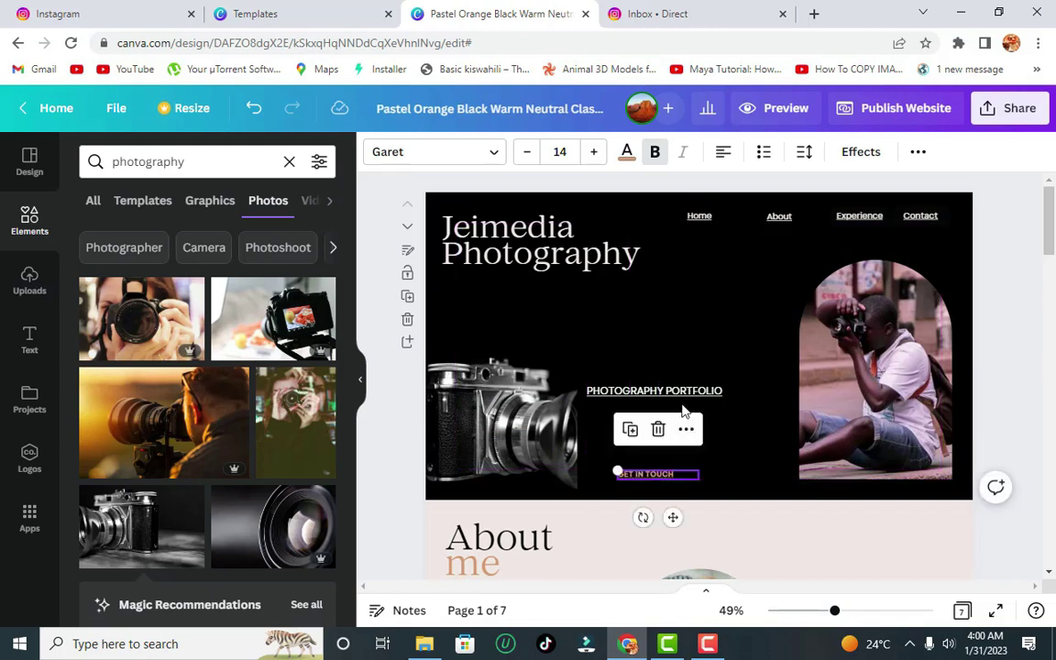
drag(686, 389, 704, 390)
click(747, 295)
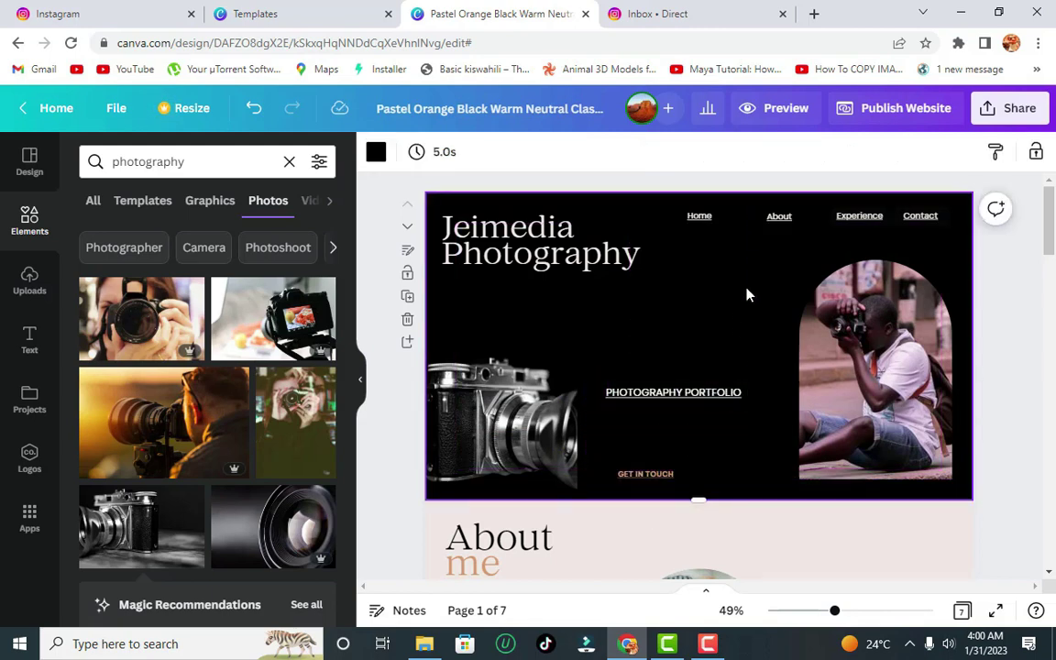
drag(702, 218, 723, 216)
click(756, 337)
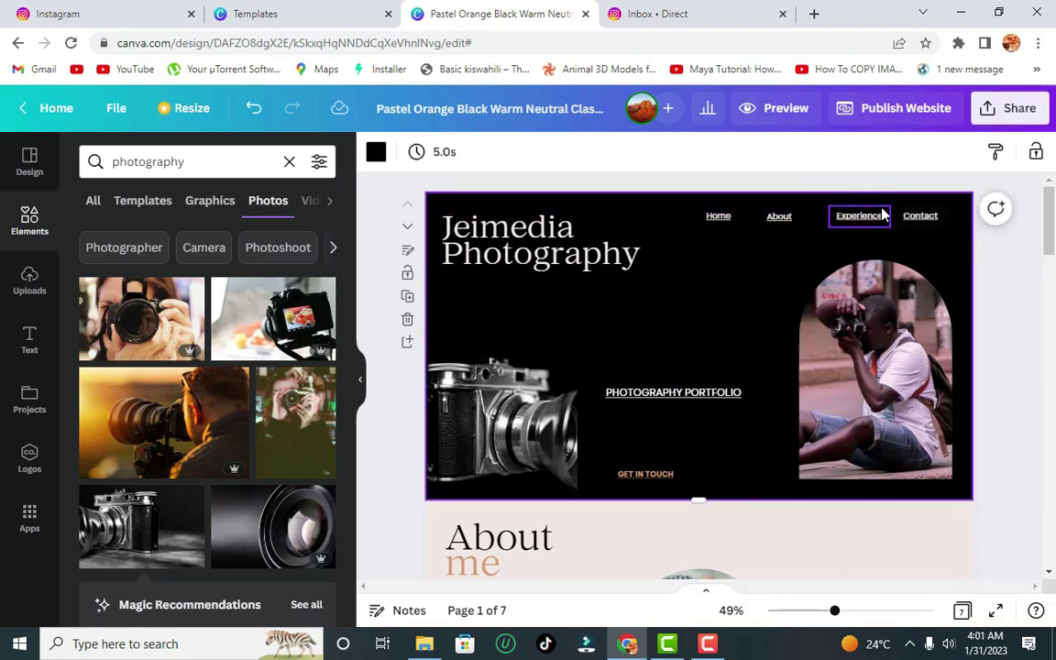